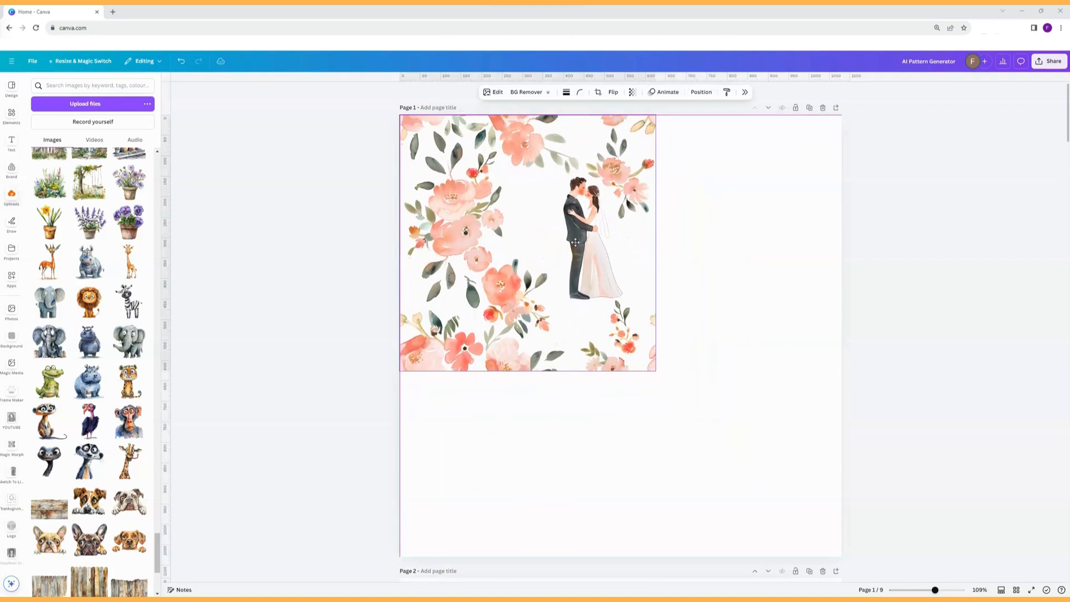
Step: Shrink the wedding pattern tile to a quarter of page 1 and duplicate it into a seamless two-by-two grid filling the page
drag(656, 371, 621, 335)
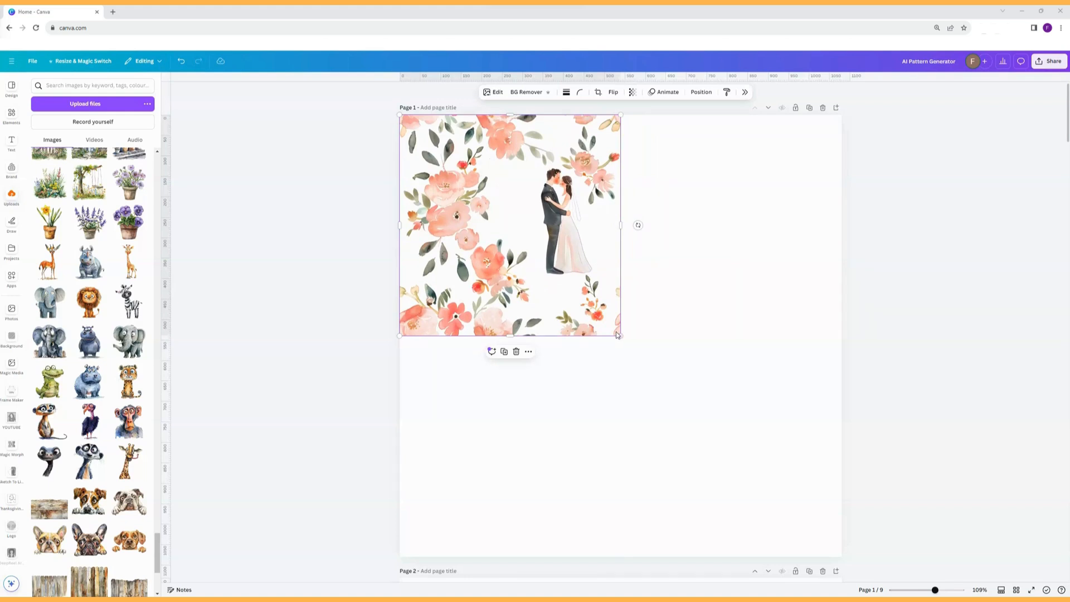
click(504, 351)
drag(527, 296, 493, 496)
click(724, 352)
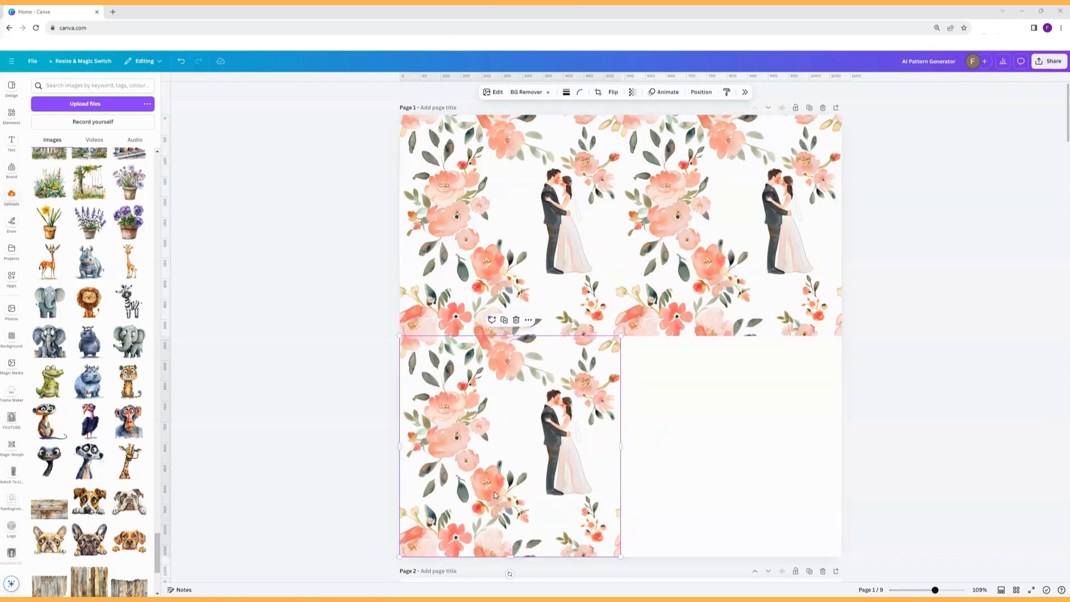
click(504, 321)
drag(517, 409, 730, 403)
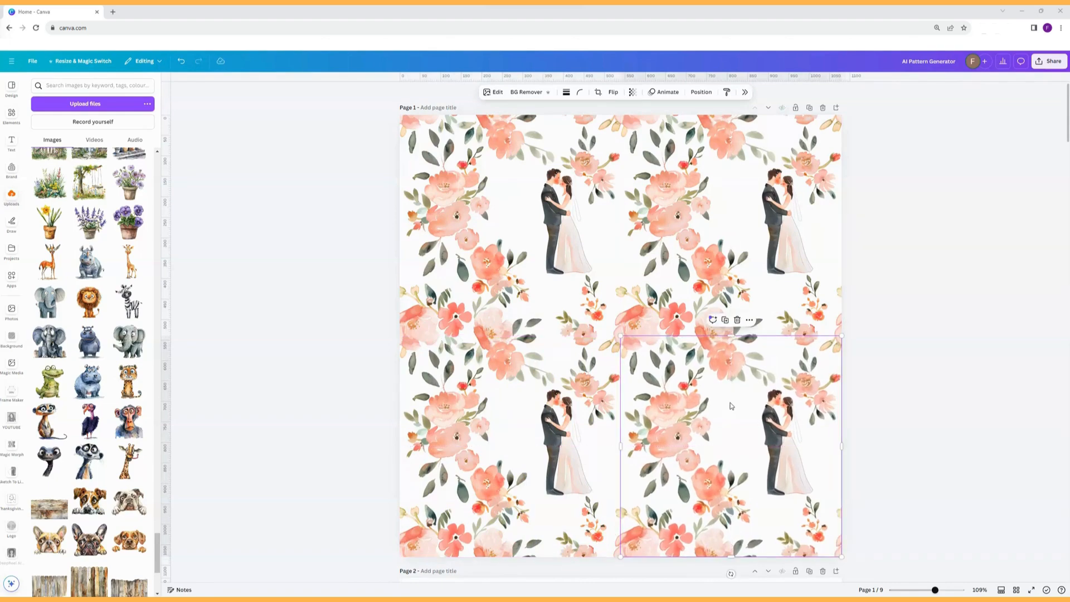
click(902, 402)
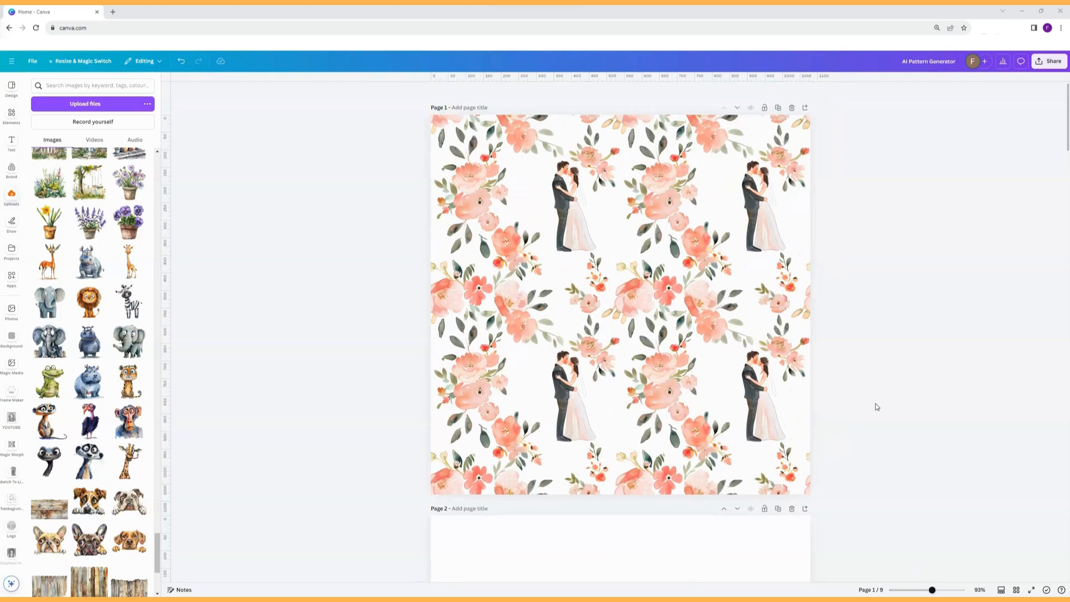
Step: Scale all four wedding tiles together to a quarter of the page and duplicate the set into a four-by-four grid filling the page
drag(883, 403, 383, 210)
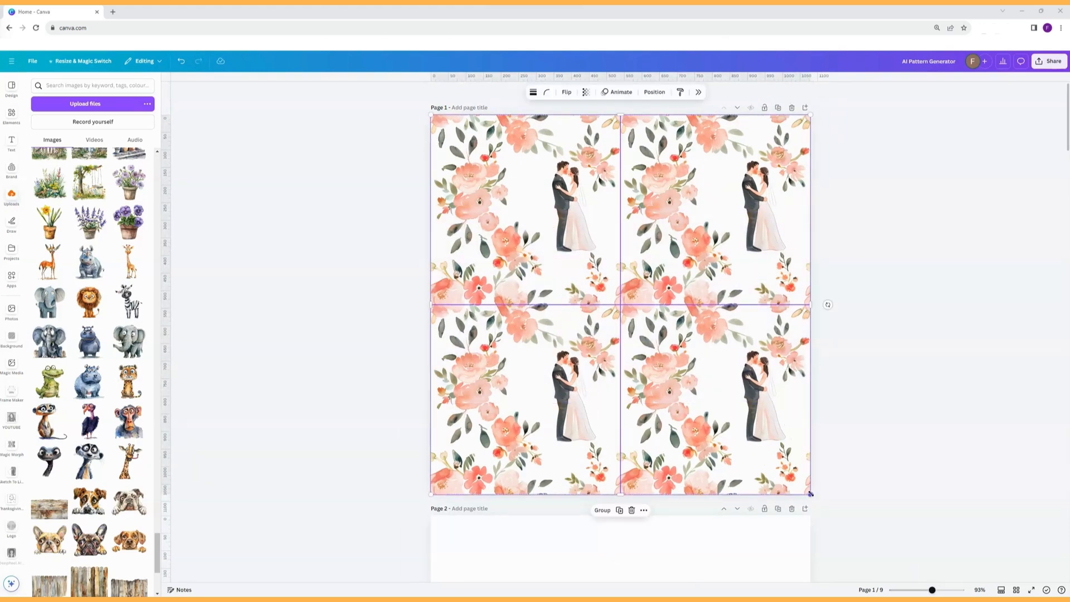
drag(810, 494, 620, 305)
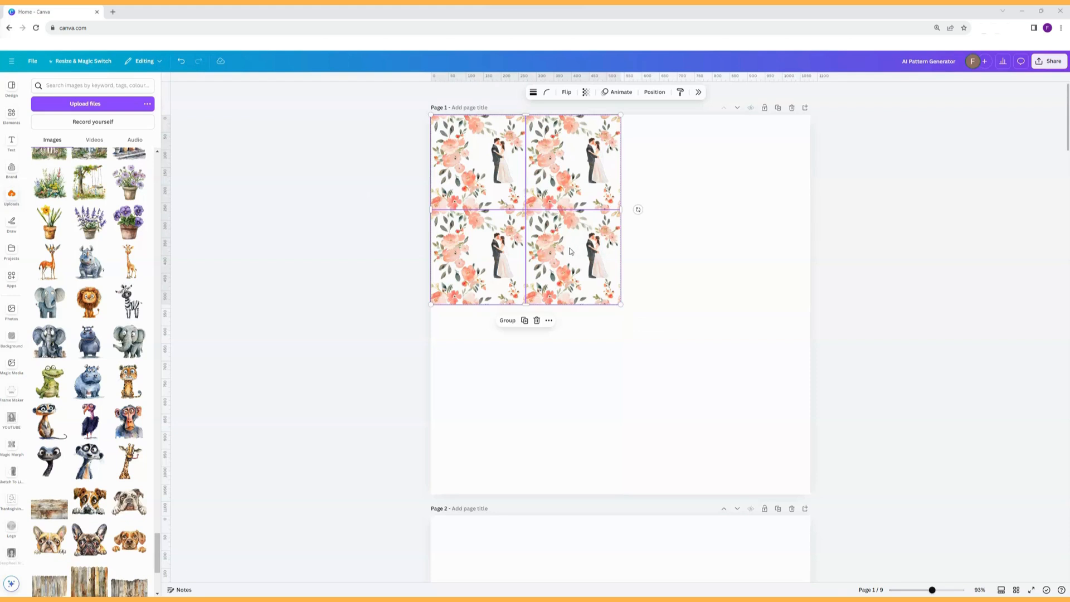
click(525, 320)
drag(519, 279, 516, 439)
click(715, 322)
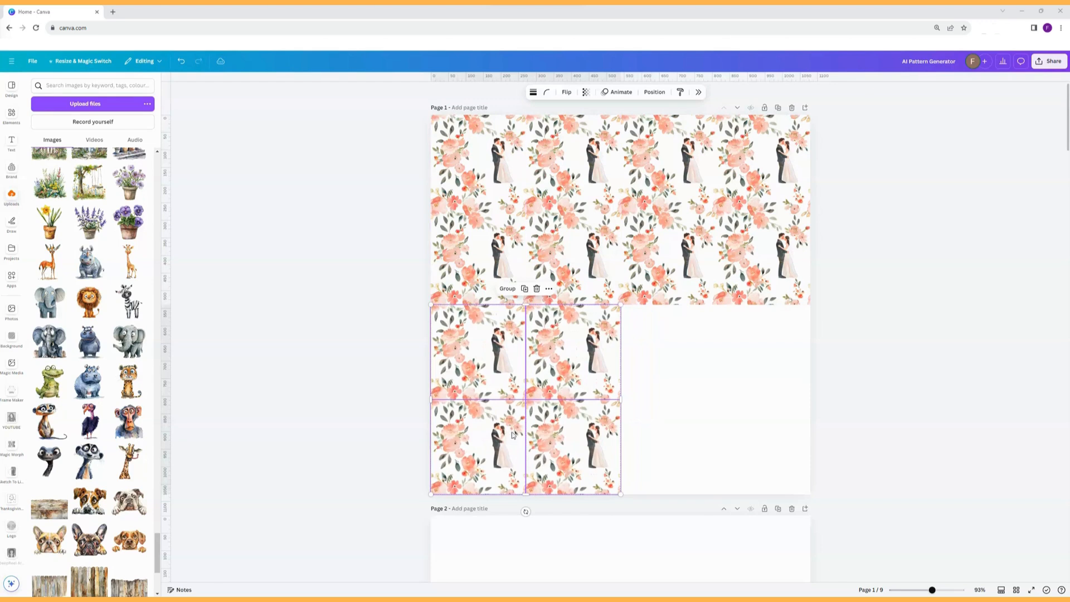
drag(529, 375, 713, 368)
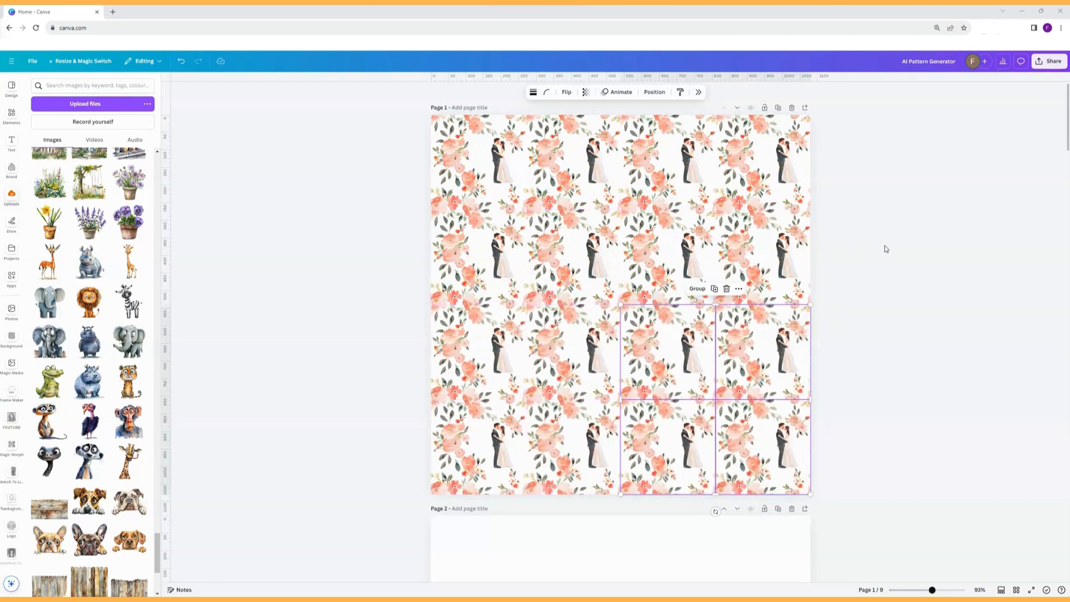
click(902, 308)
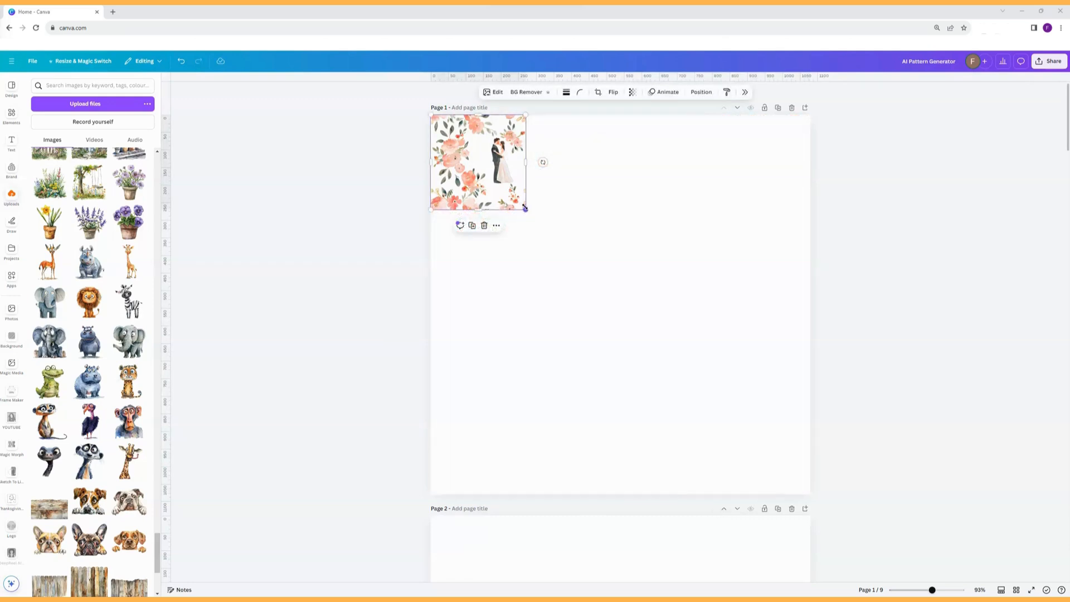
Step: Enlarge the single wedding pattern tile on page 1 to about two-thirds of the page width
drag(525, 208, 704, 329)
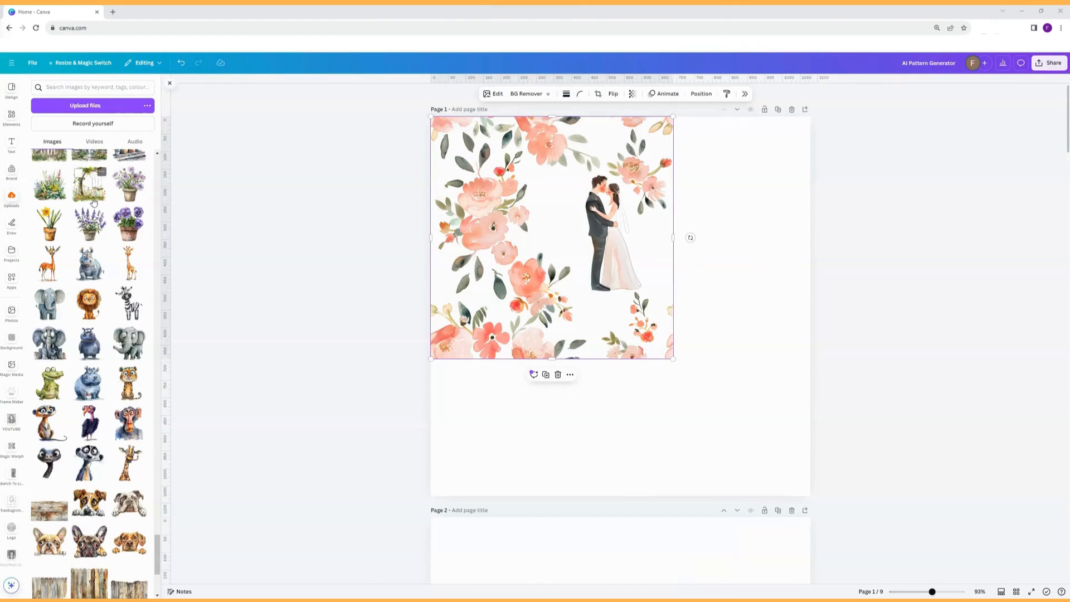
click(14, 199)
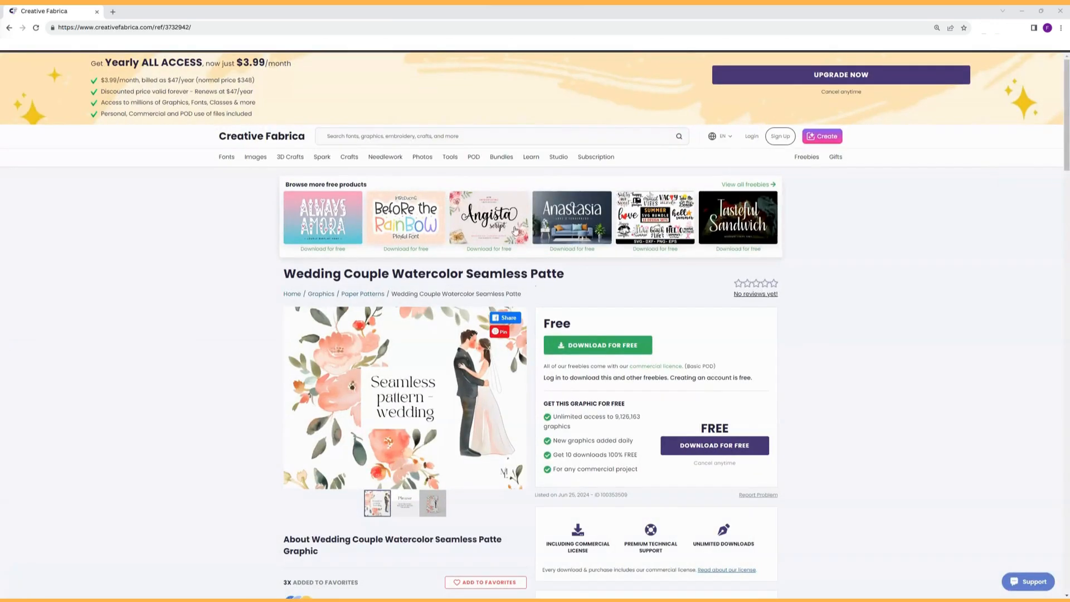
Step: Search Creative Fabrica for "seamless patterns" and browse the pattern listings
click(454, 134)
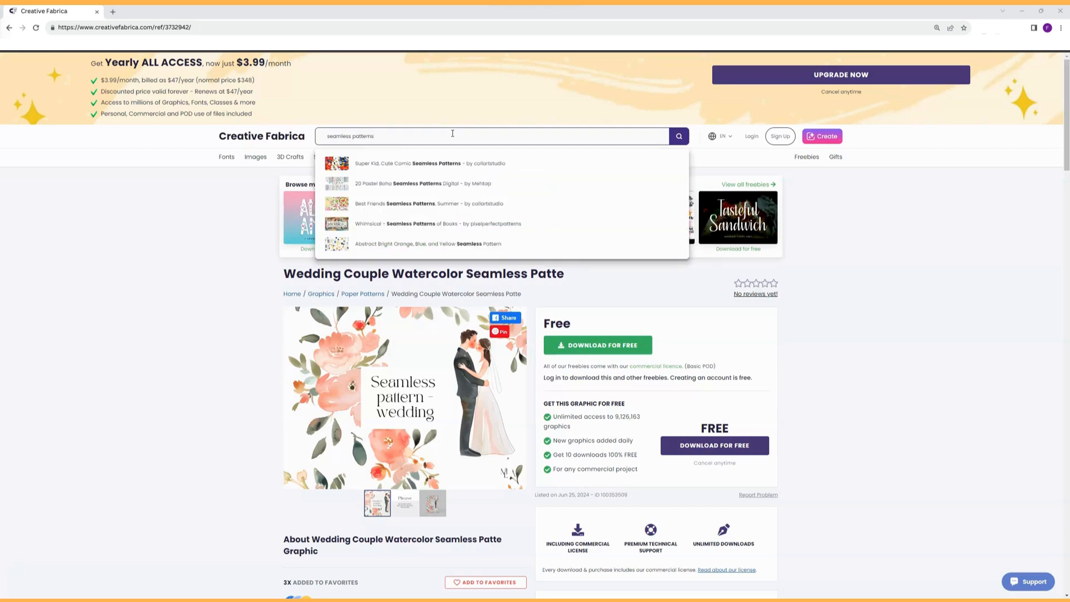
click(679, 136)
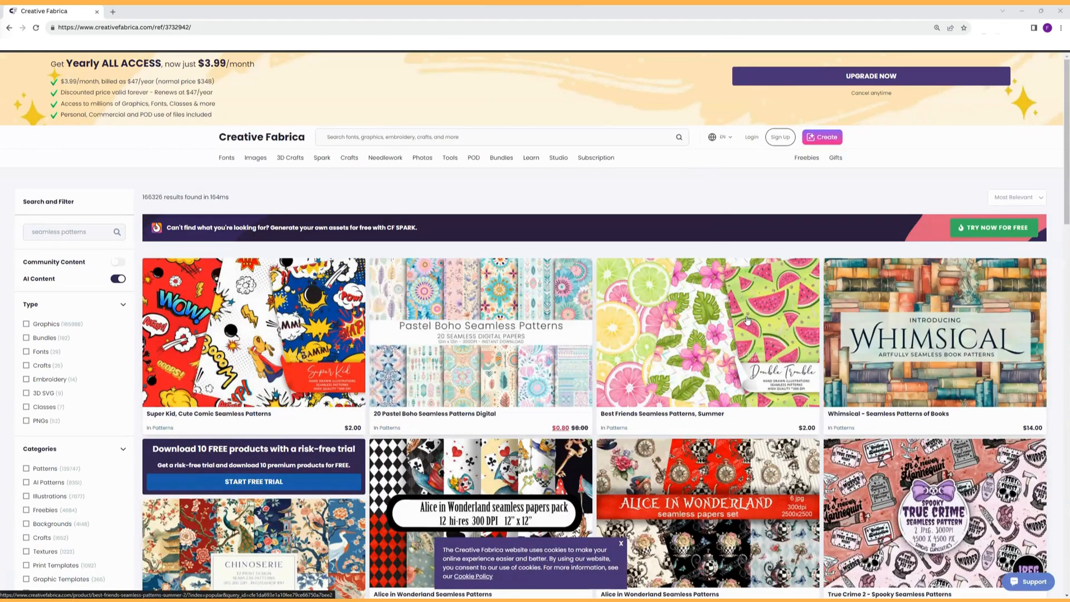
scroll(748, 320, down, 6)
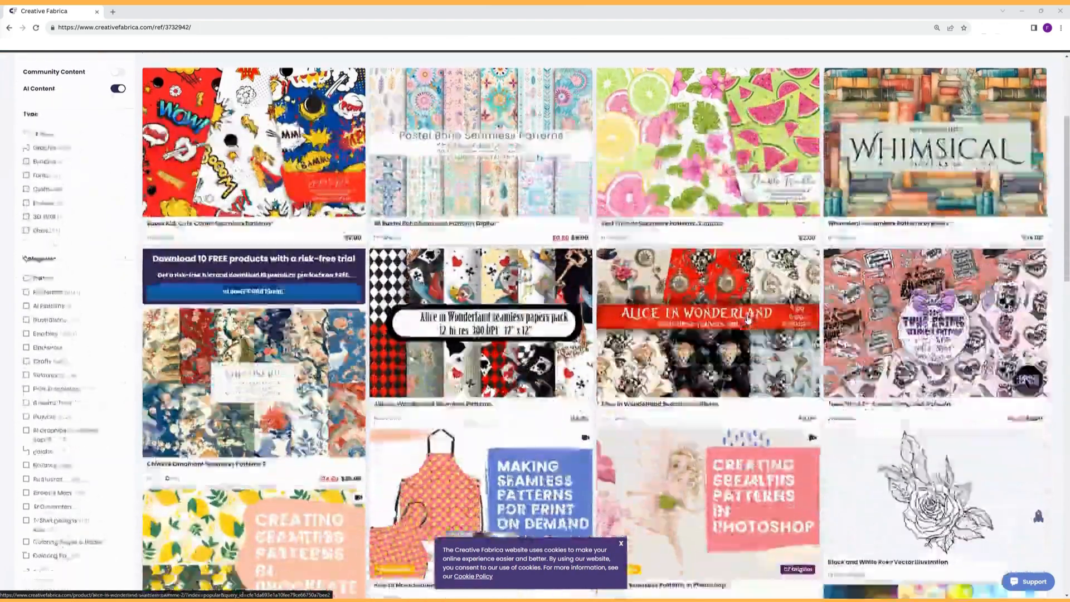
scroll(748, 320, down, 7)
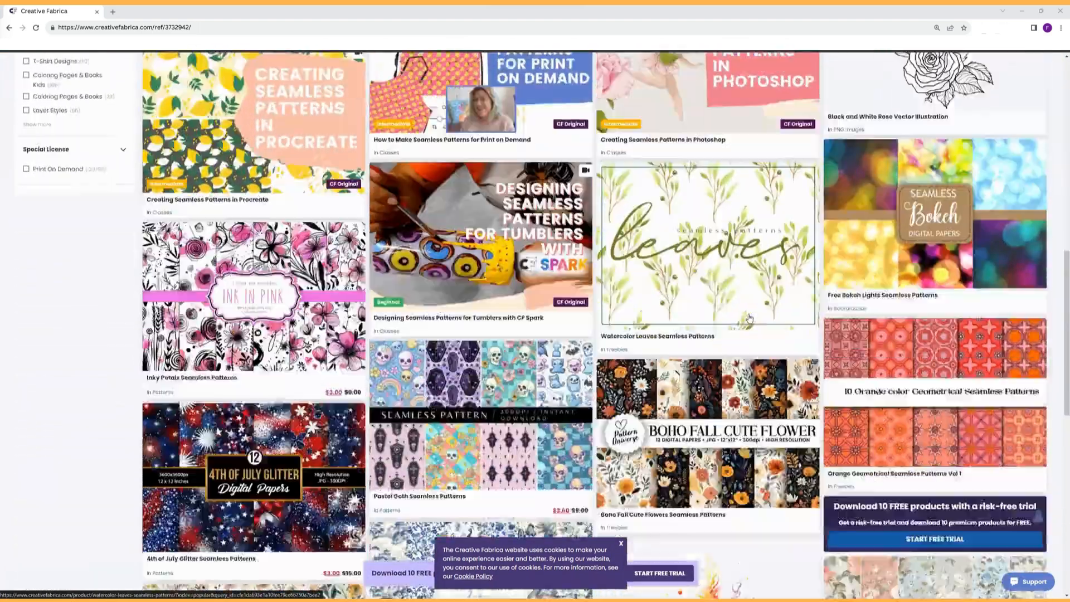
scroll(750, 318, down, 4)
scroll(750, 317, down, 3)
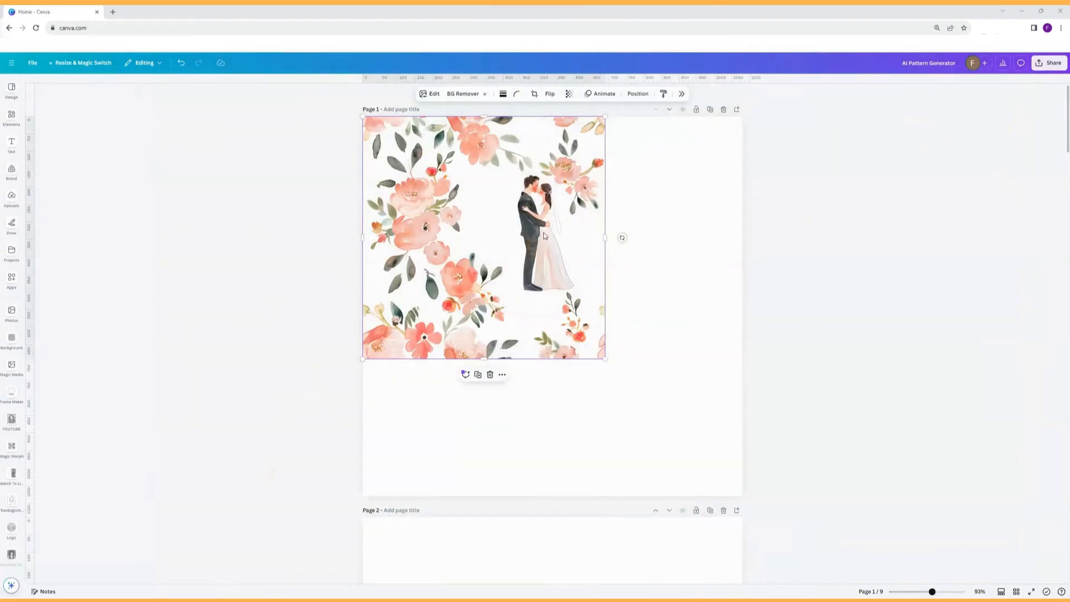
Step: Back in Canva, delete the wedding pattern page and search the elements for "tiling pattern", limited to graphics
click(724, 109)
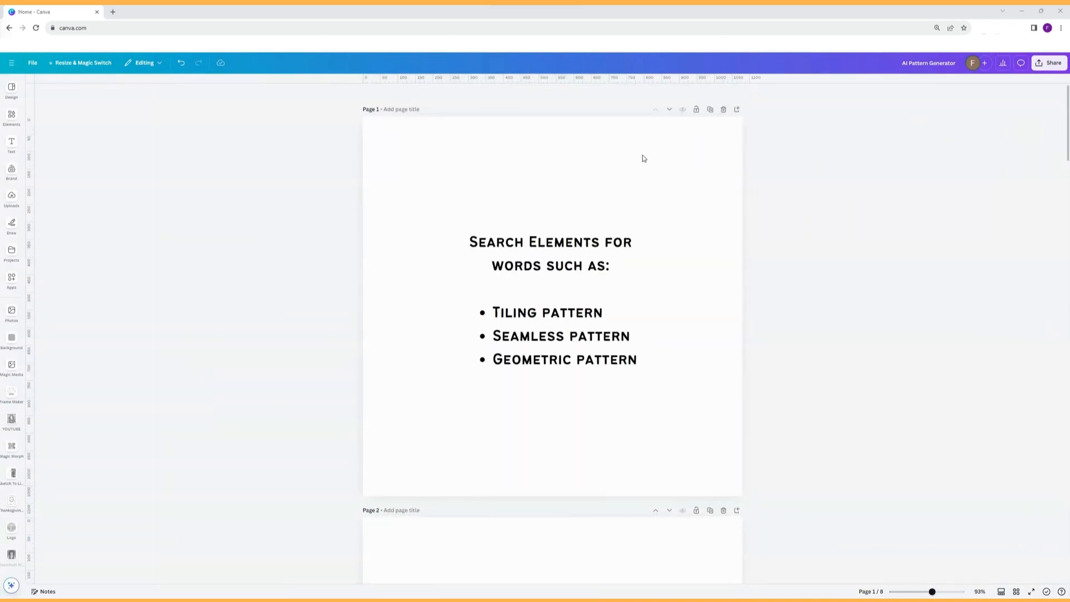
click(11, 116)
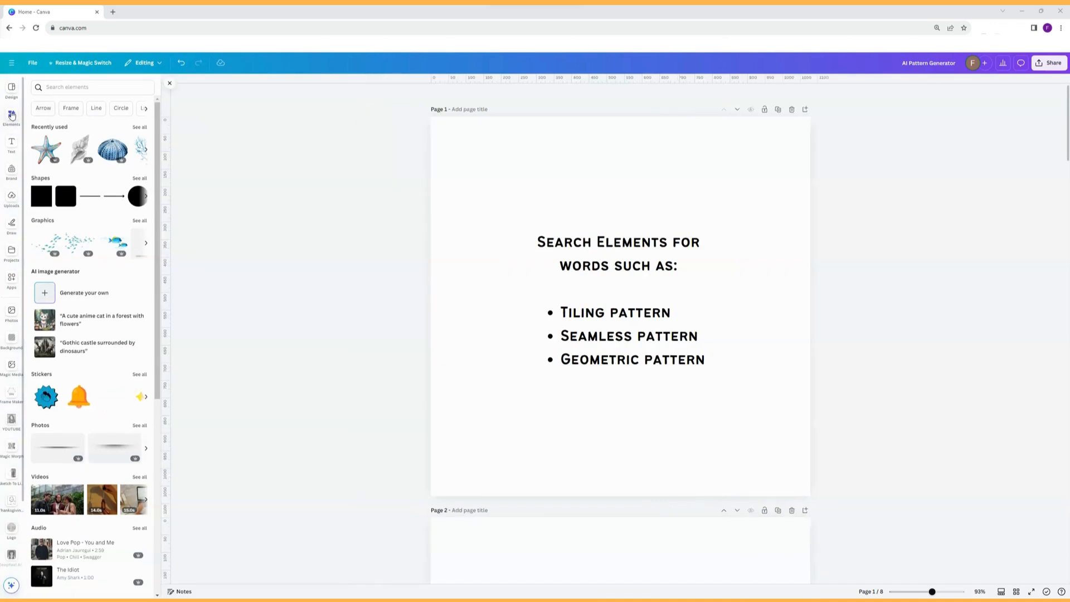
click(70, 90)
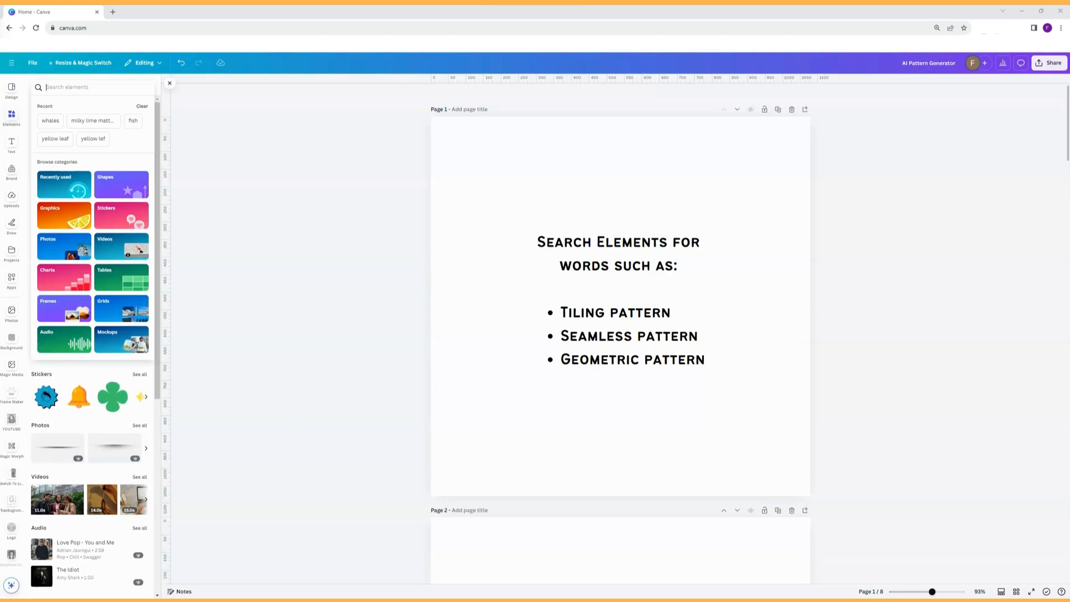
text(tiling p)
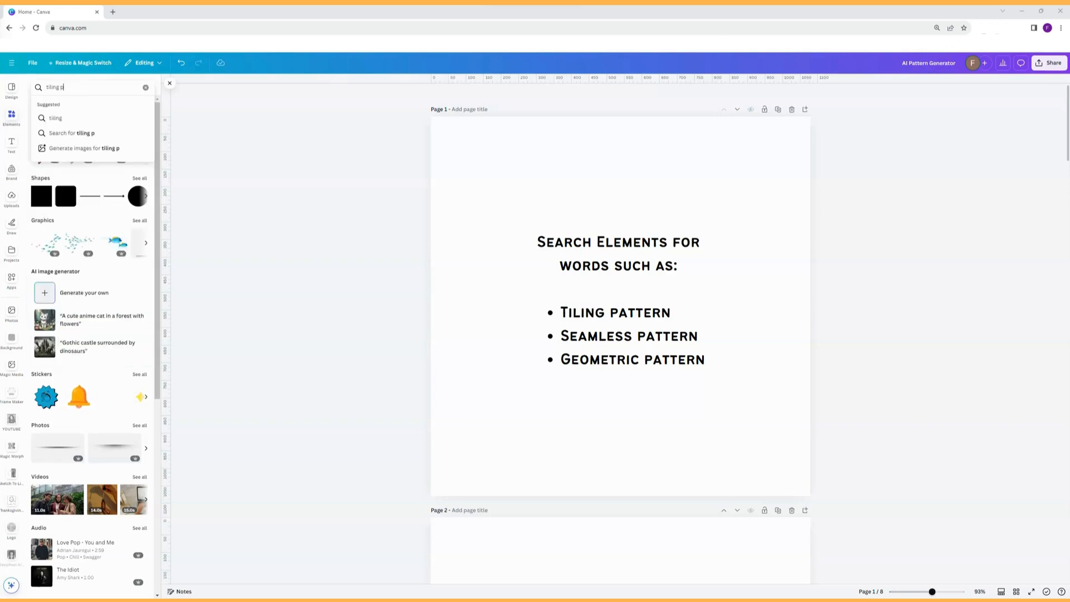
text(attern)
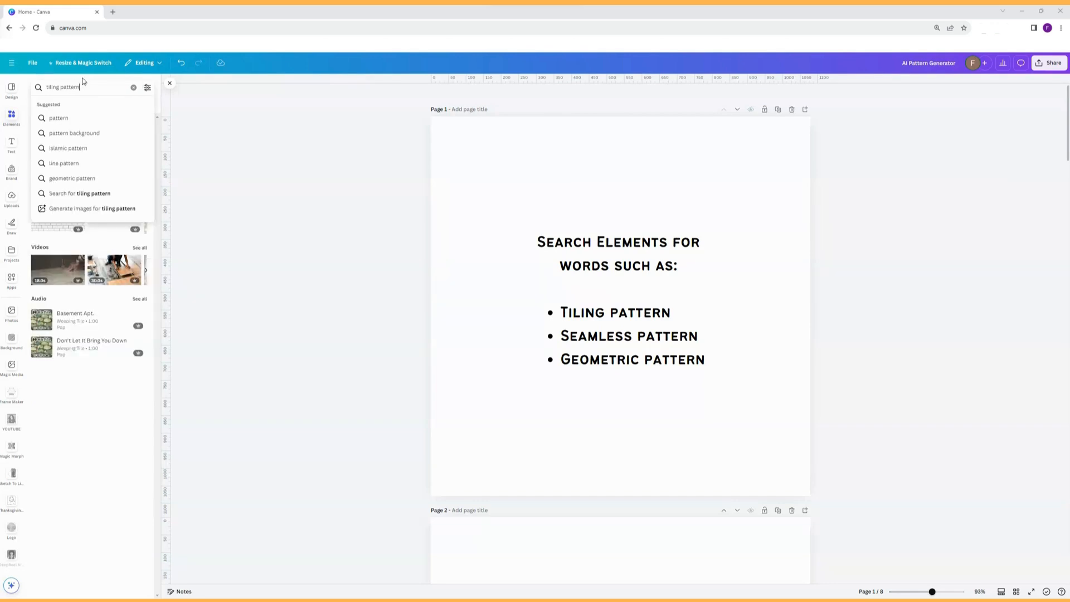
key(Return)
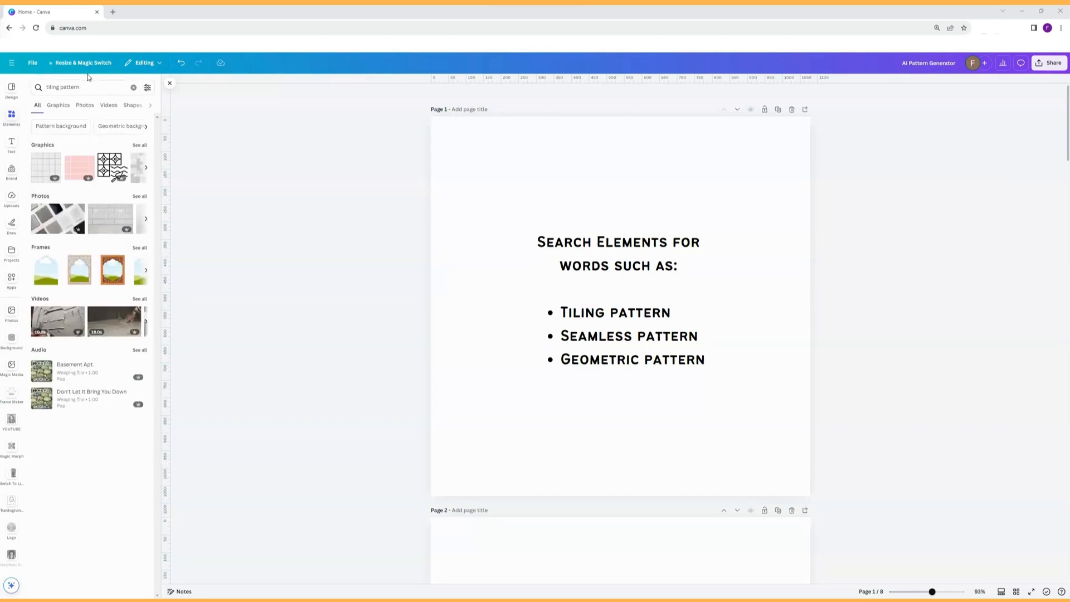
click(60, 106)
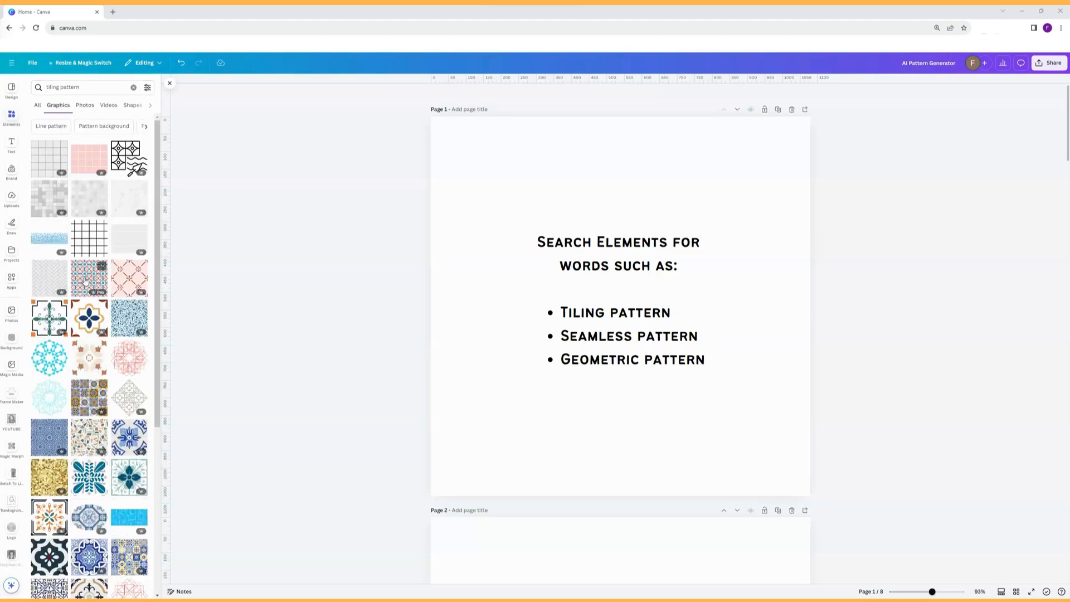
Step: Add the red-and-blue tile and the blue mosaic graphics to page 1, each shrunk to about a fifth of the page width
click(85, 280)
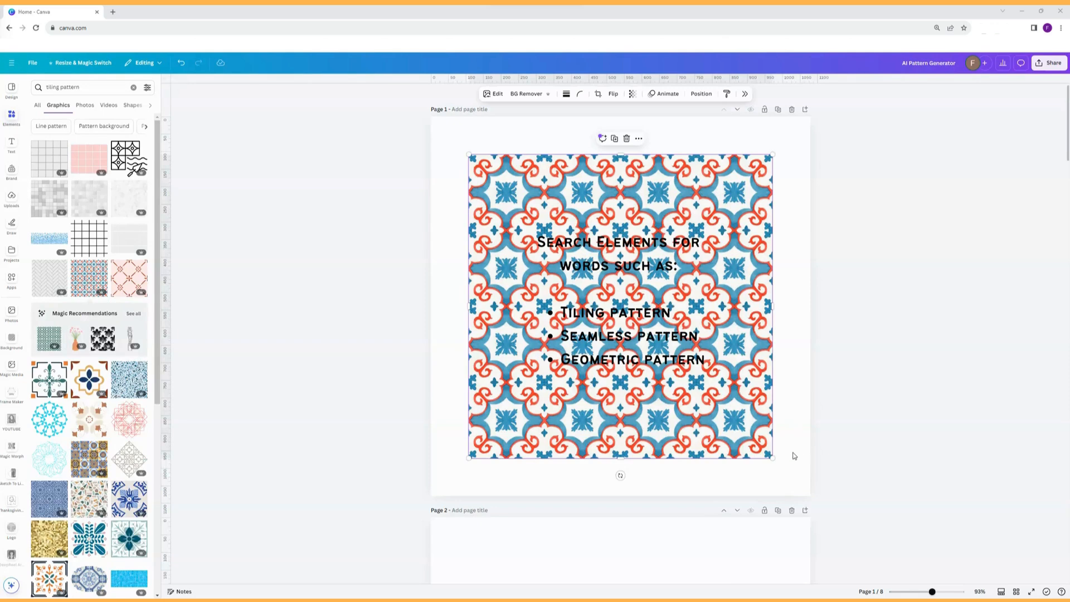
drag(773, 458, 547, 232)
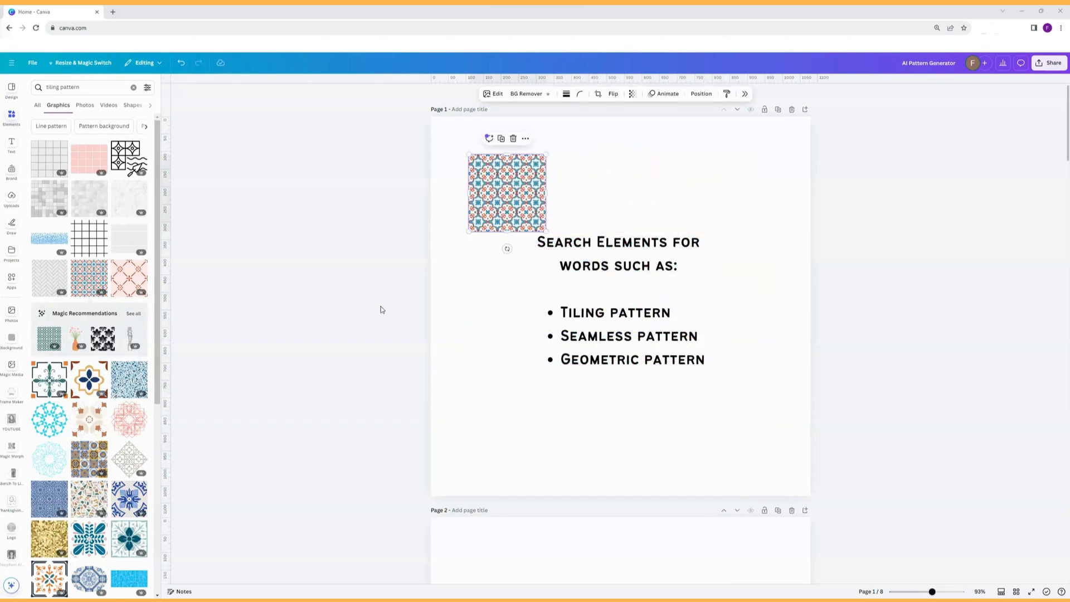
click(124, 379)
drag(636, 330, 641, 227)
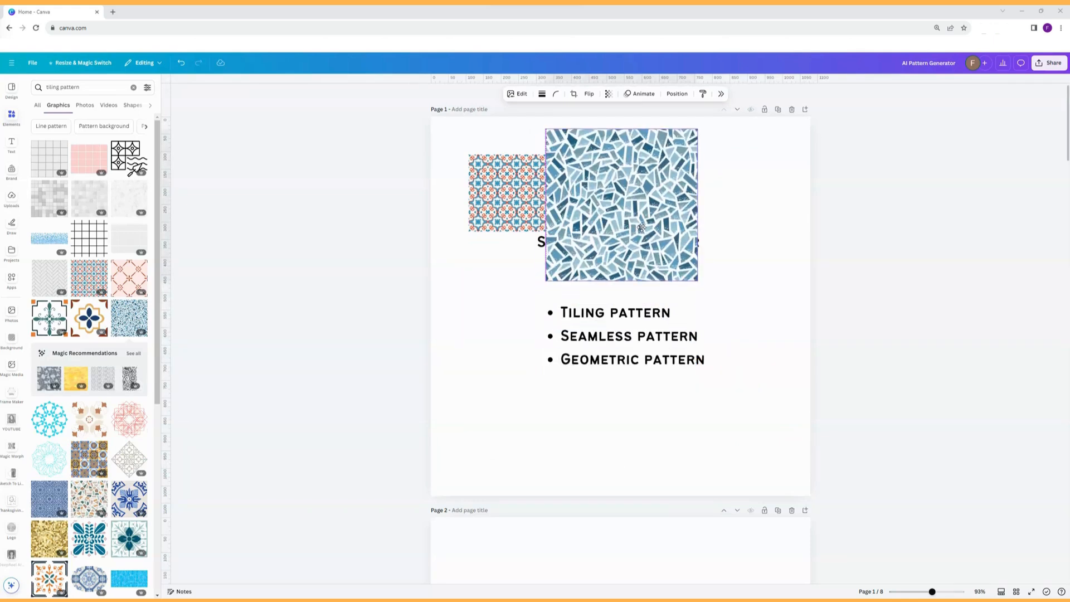
drag(697, 280, 624, 206)
Step: Duplicate both patterns, joining the mosaic copy to its original's right edge and the red-and-blue tile copy directly below its original
click(578, 113)
drag(618, 161, 669, 160)
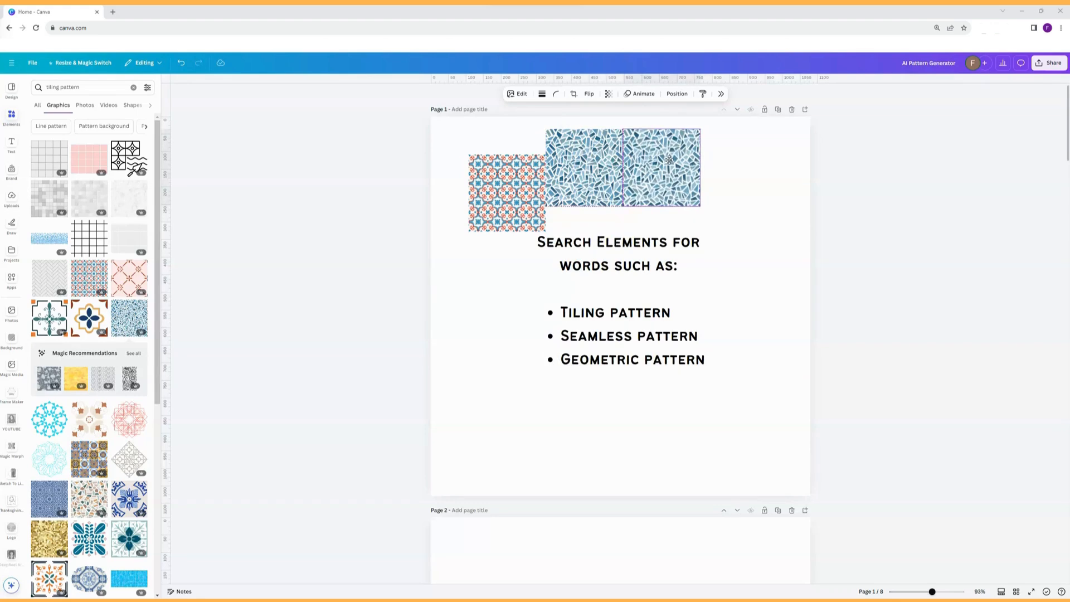
click(516, 207)
click(510, 139)
drag(513, 189, 506, 257)
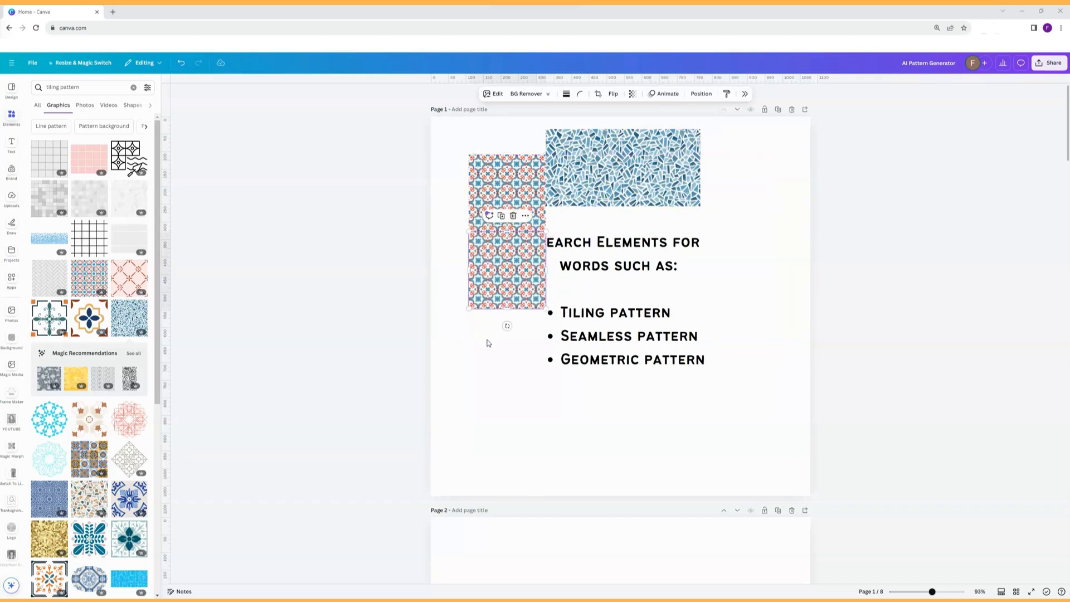
click(485, 345)
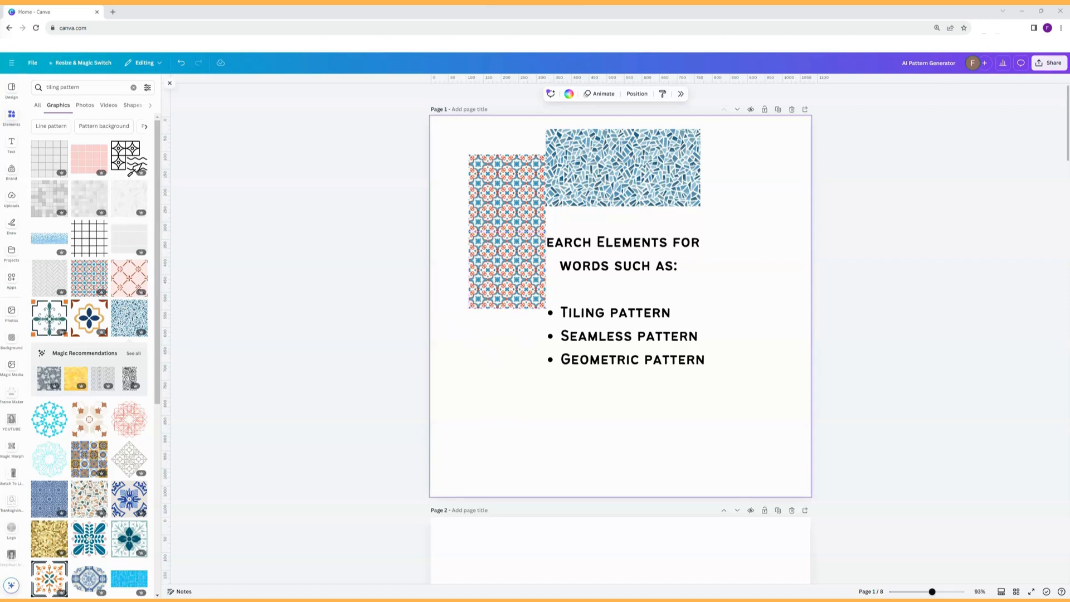
Step: Search the graphics for "seamless pattern" and place the black-and-white cat pattern, slightly reduced, in the page's lower-left corner
double_click(53, 87)
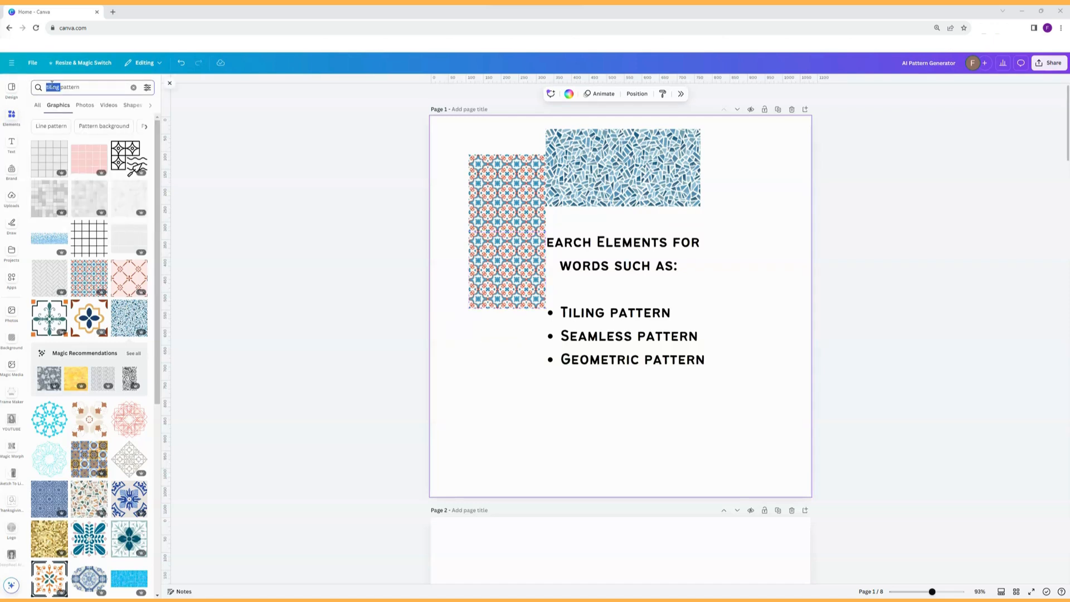
text(seamless)
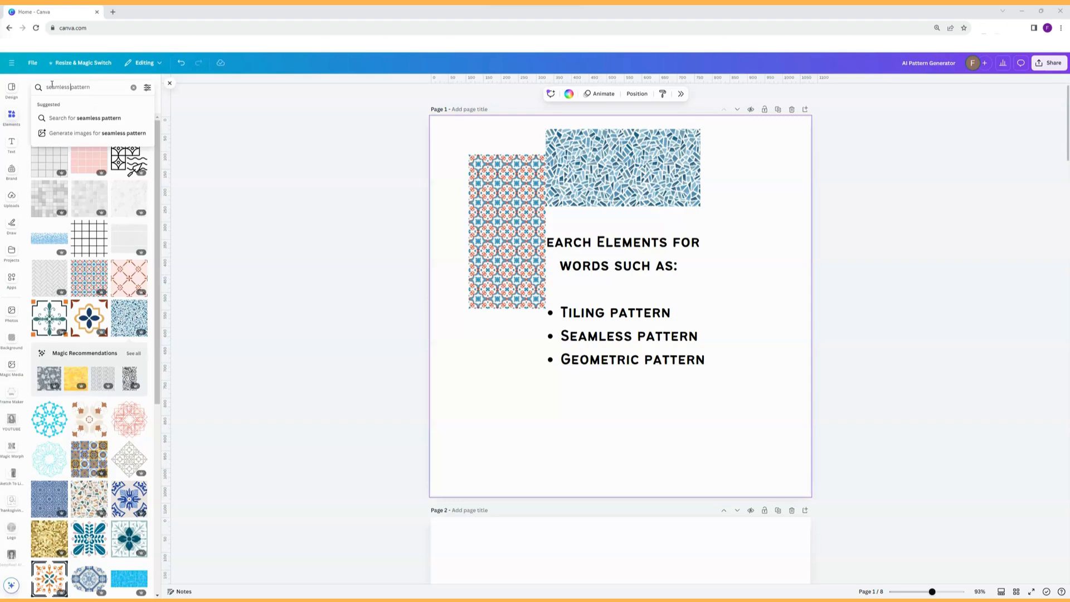
key(Return)
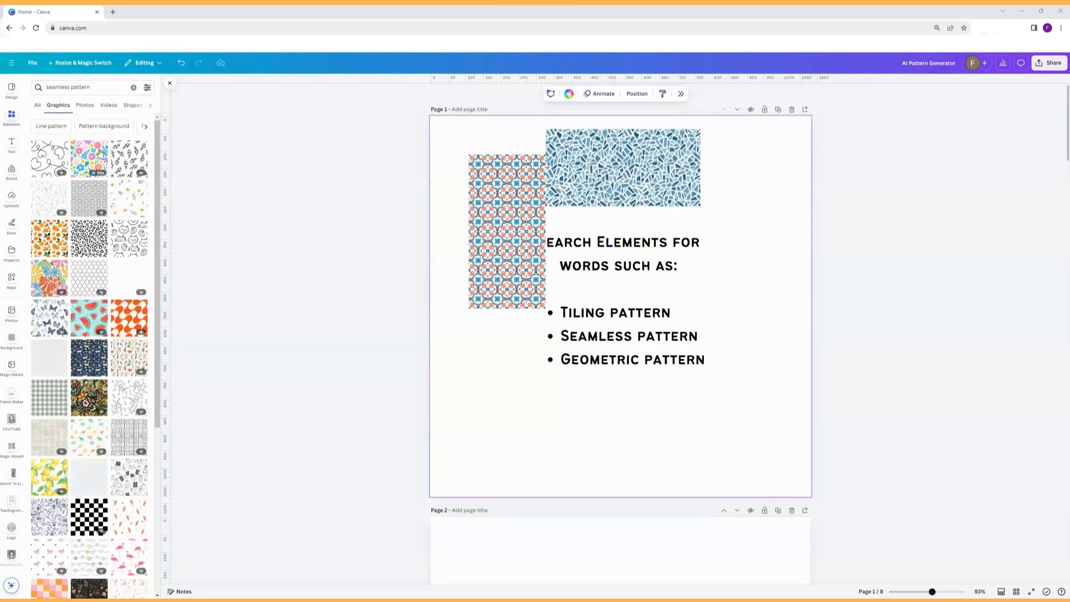
click(133, 240)
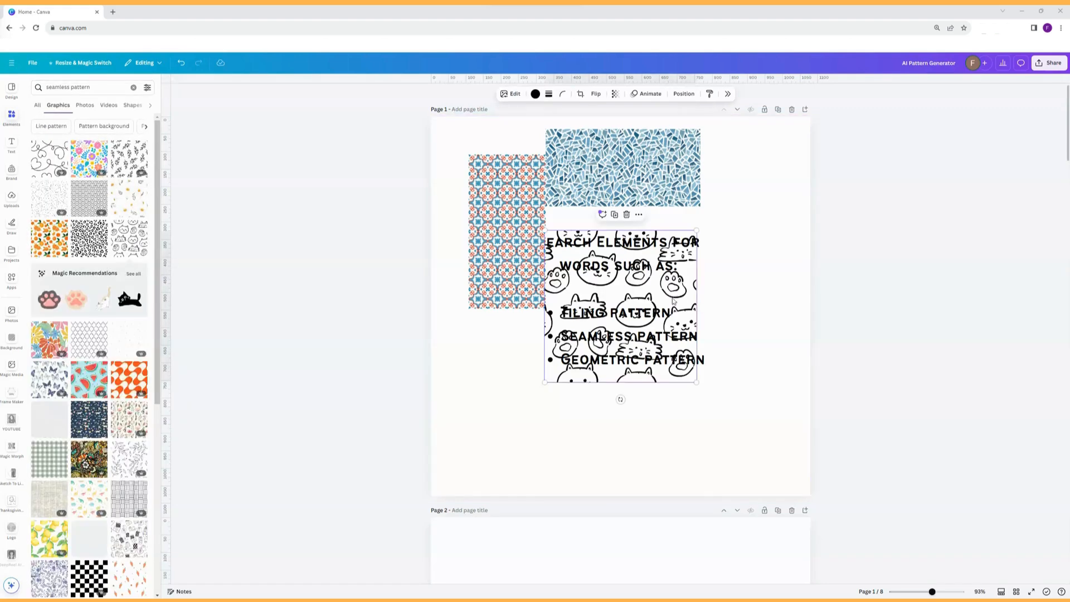
drag(691, 235, 531, 390)
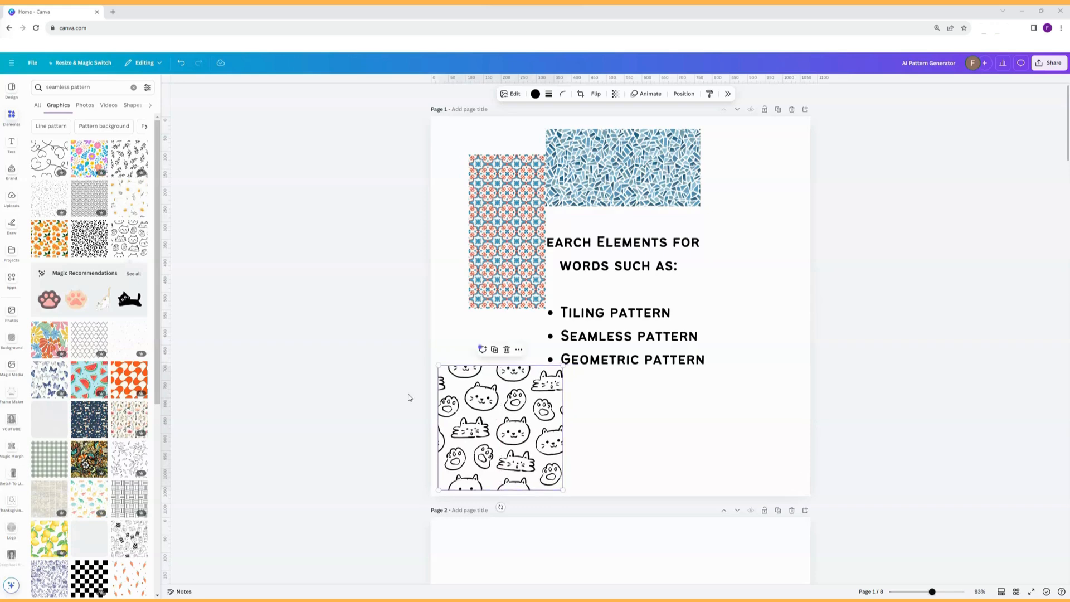
Step: Fill page 1's background with orange, and change it to the lighter yellow-orange swatch
click(11, 339)
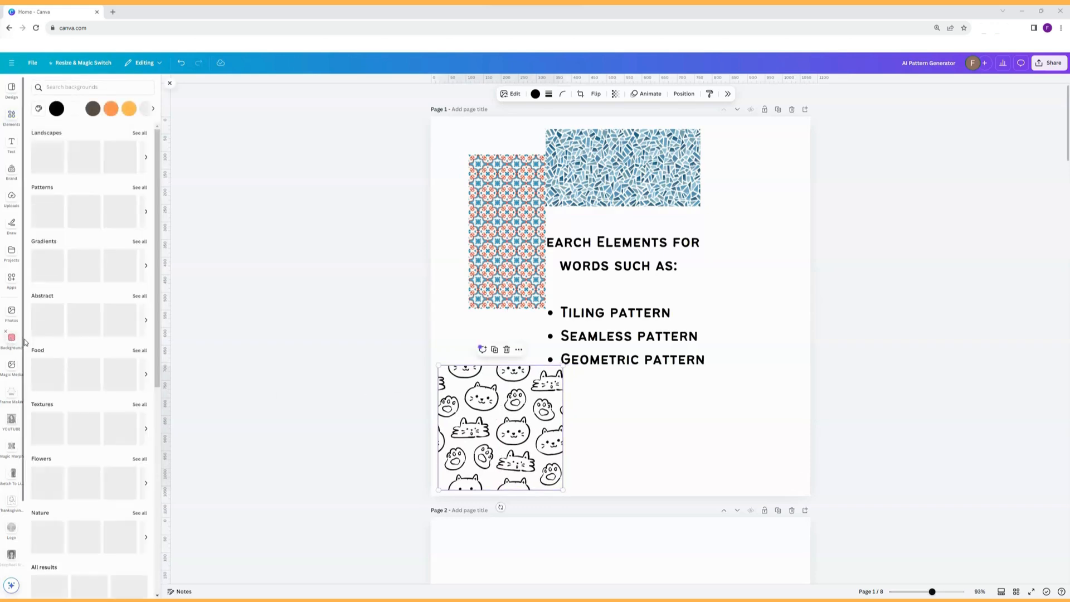
click(111, 109)
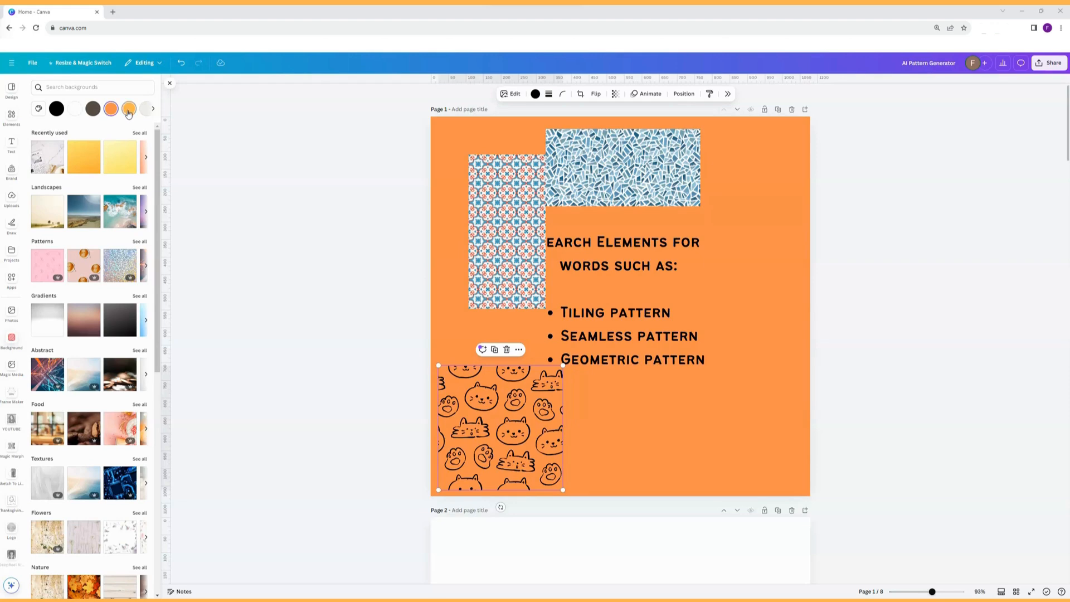
click(129, 109)
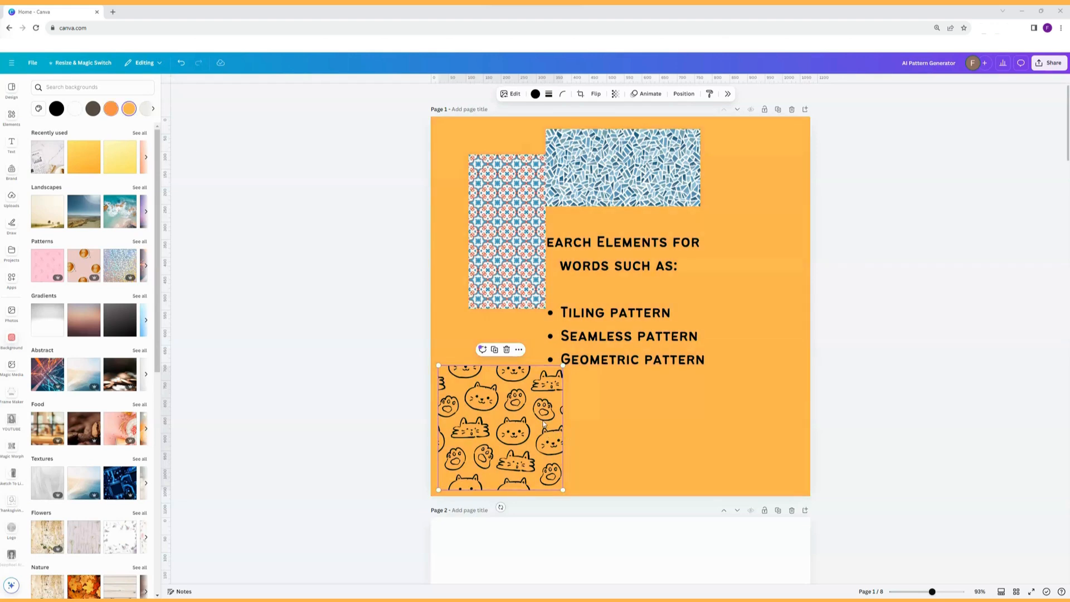
Step: Shrink the cat pattern to about a quarter of the page width and duplicate it into a four-tile row along page 1's bottom edge
drag(549, 435, 541, 441)
drag(556, 372, 582, 432)
click(472, 388)
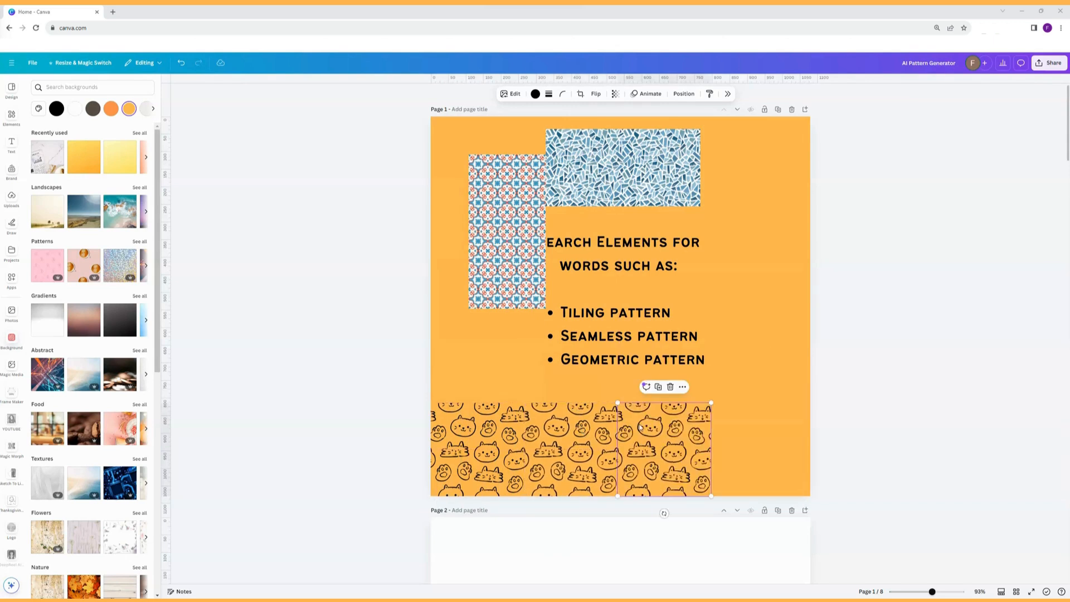
click(658, 387)
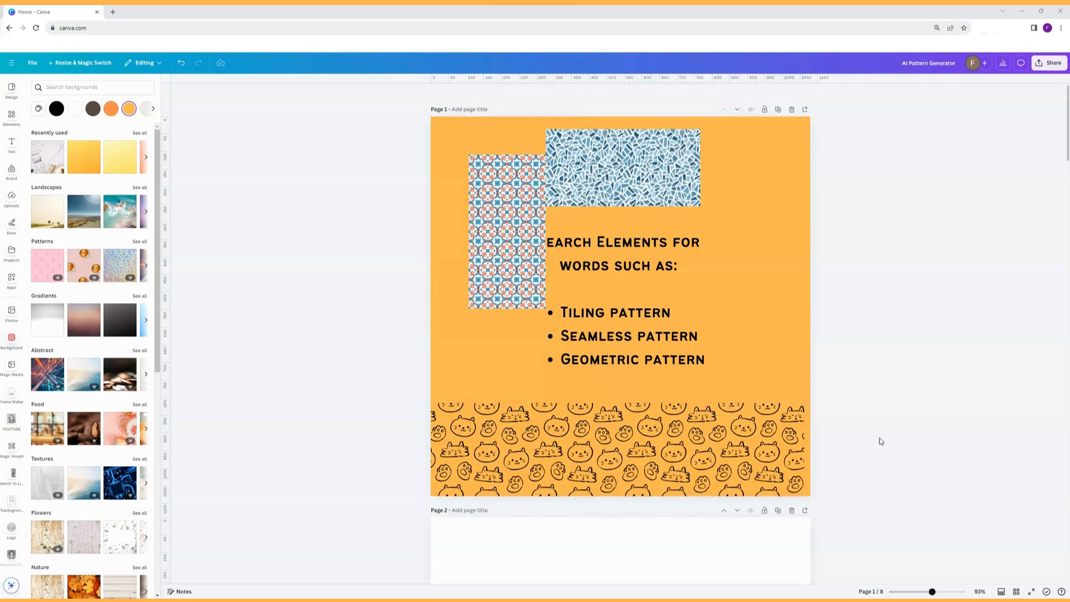
Step: Duplicate the whole row of cat tiles and join the copy directly above the original row
drag(891, 459, 405, 450)
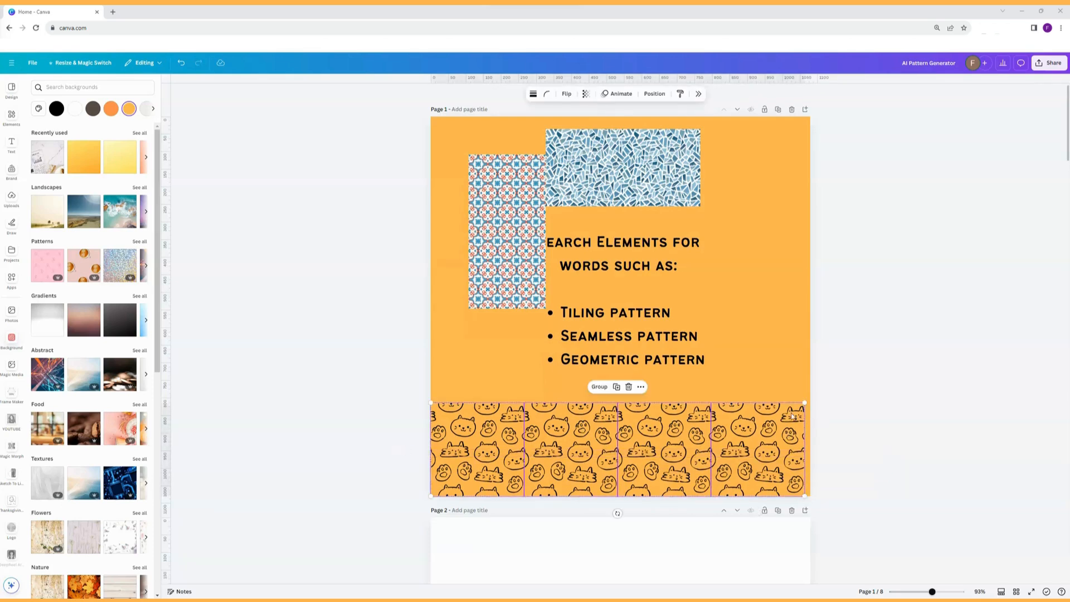
drag(621, 398, 620, 335)
click(890, 445)
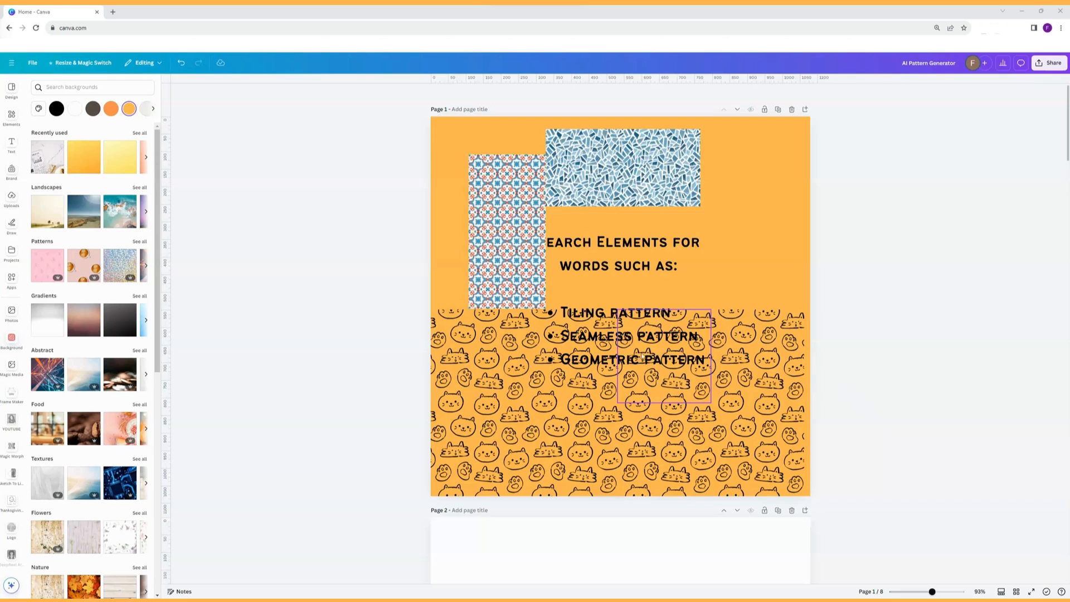
Step: Search the graphics for "repeating geometric pattern"
click(83, 86)
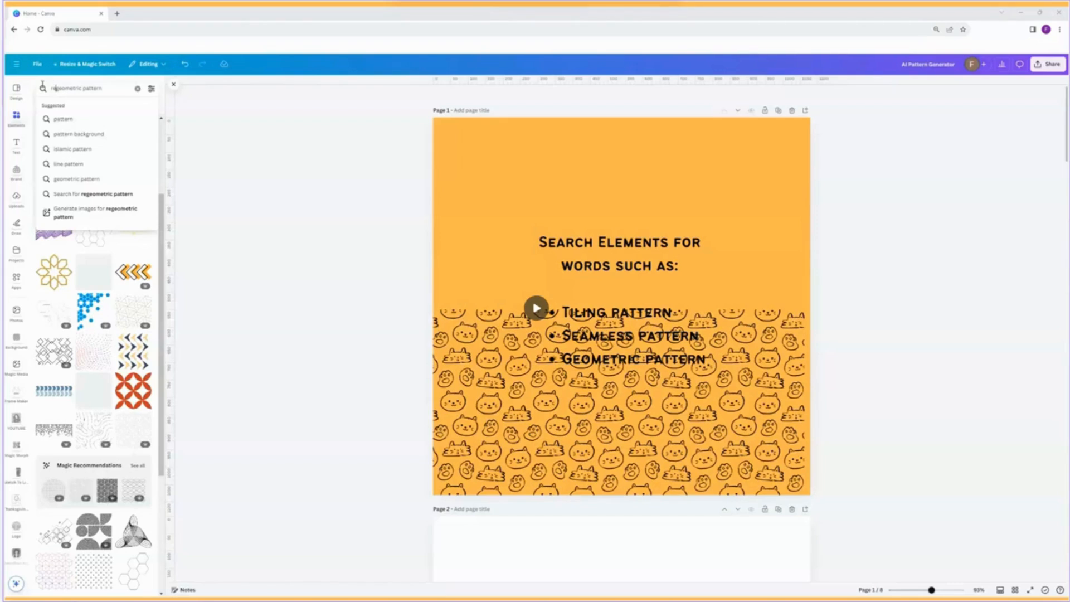
text(peating)
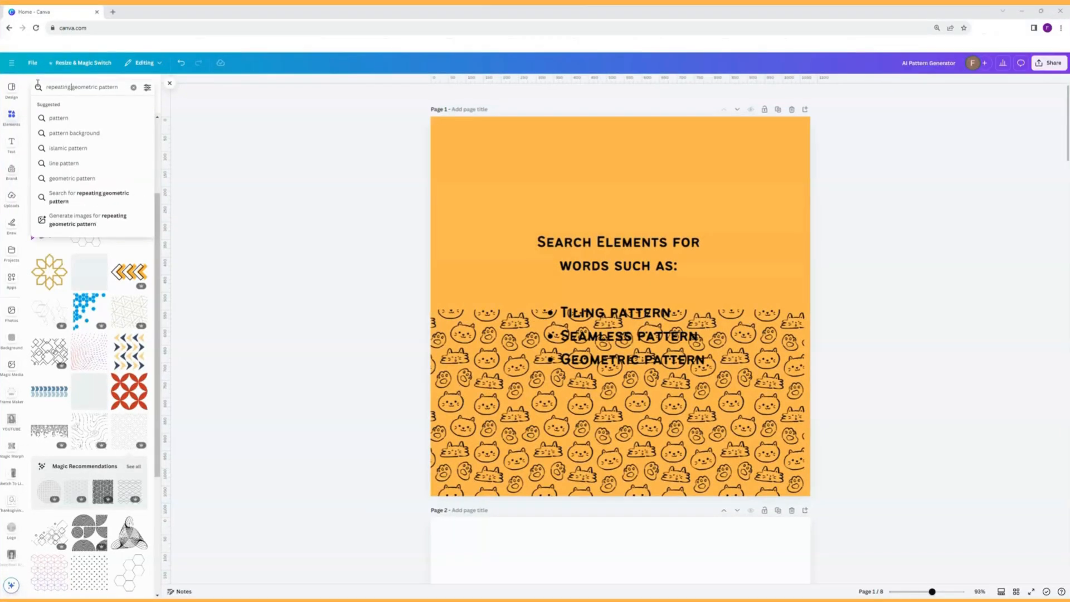
key(Return)
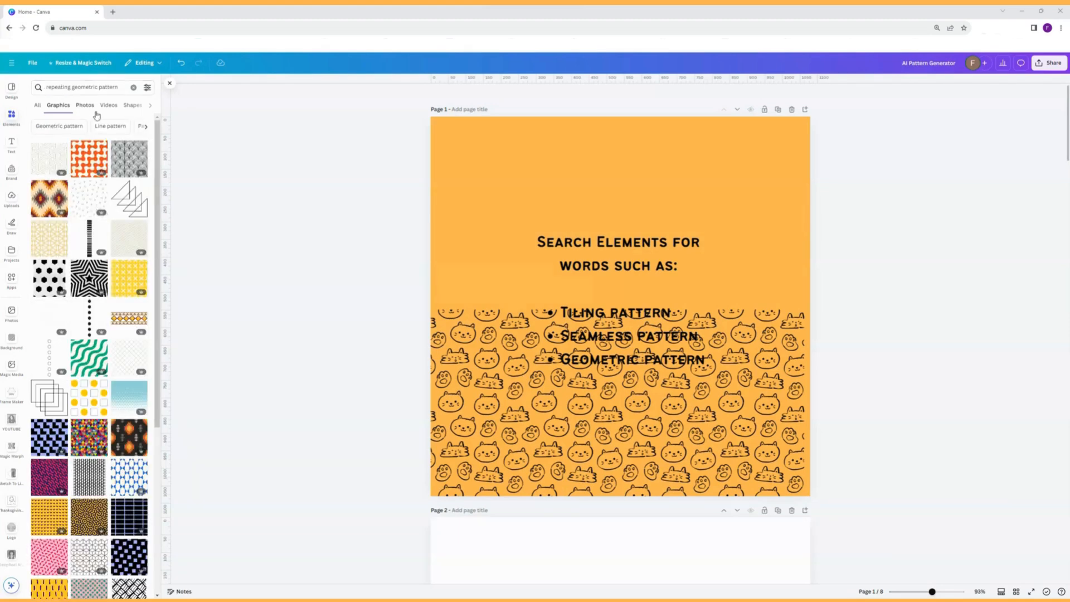
Step: Add the yellow cross pattern, shrink it into page 1's top-left corner, and duplicate it into a joined row of four tiles
click(127, 276)
drag(606, 292, 493, 179)
drag(583, 269, 542, 164)
click(467, 218)
click(556, 218)
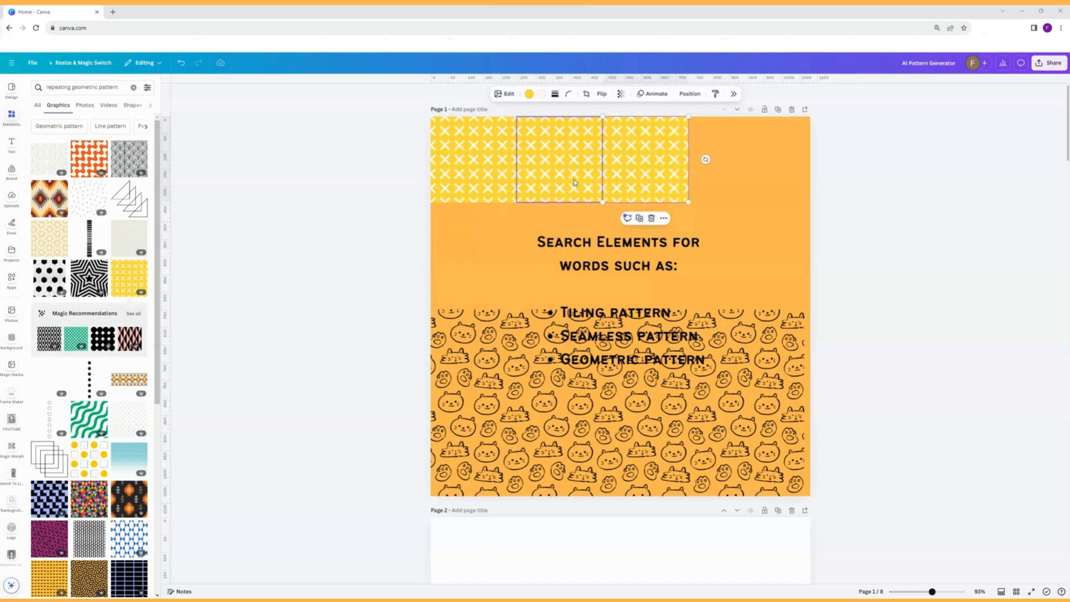
click(639, 218)
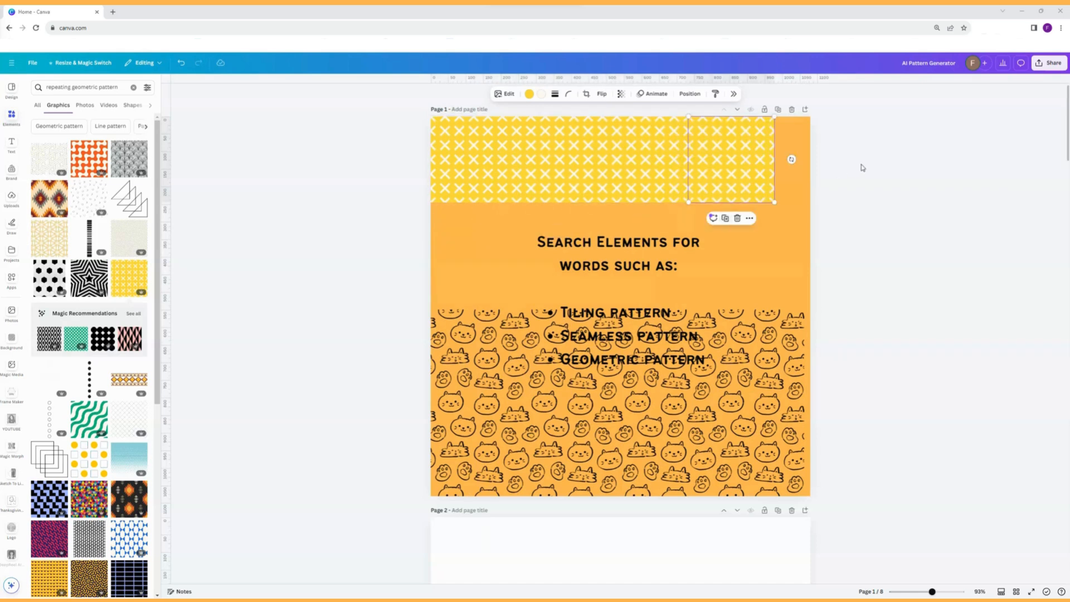
Step: Duplicate the yellow row directly beneath itself, and enlarge both rows together to span page 1's full width
drag(858, 168, 359, 136)
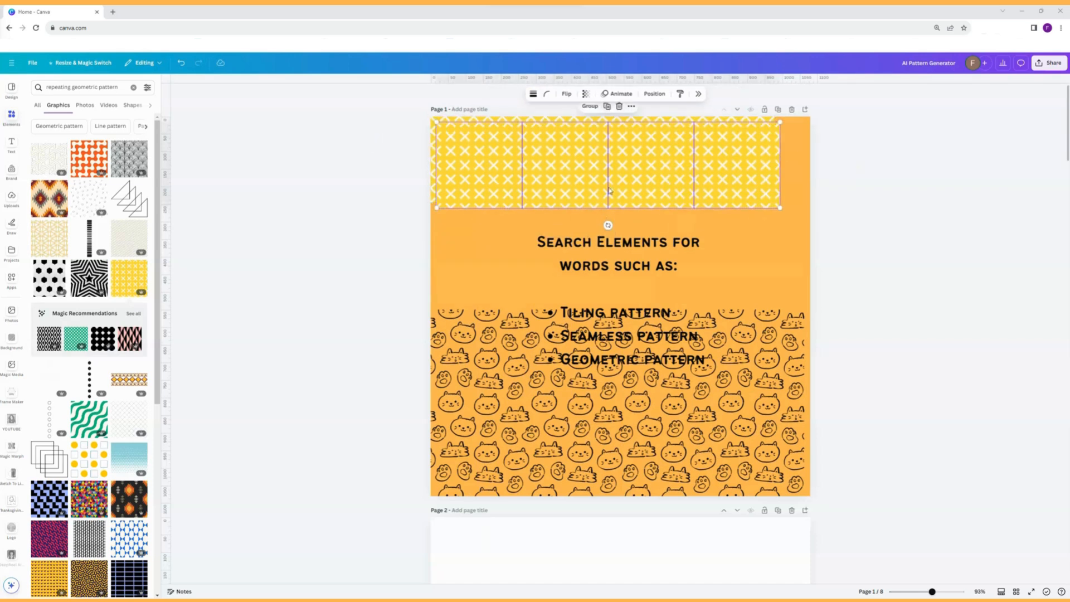
drag(609, 191, 607, 258)
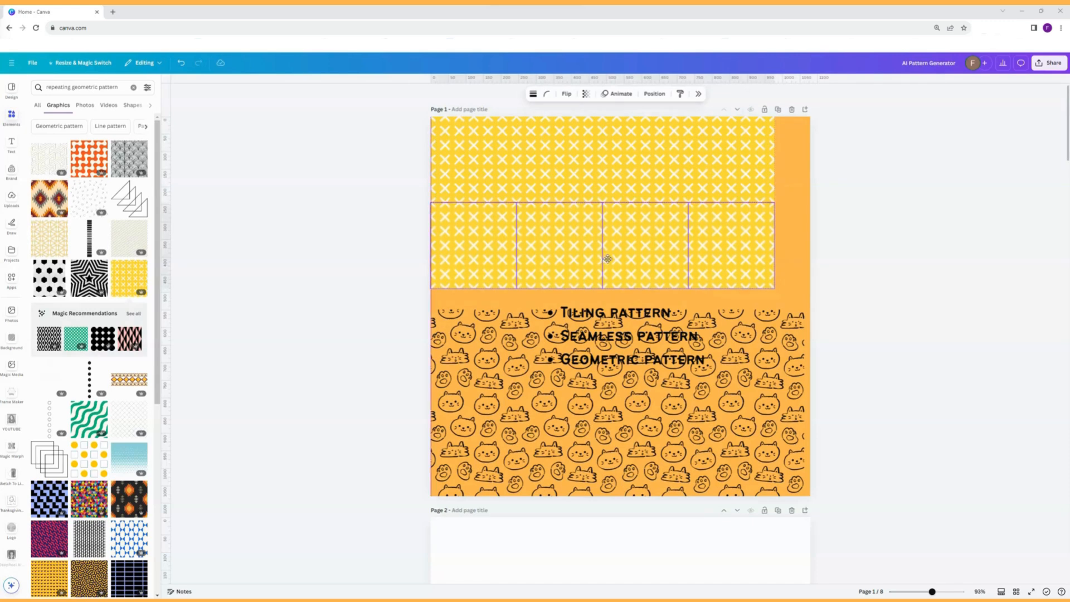
drag(848, 244, 372, 169)
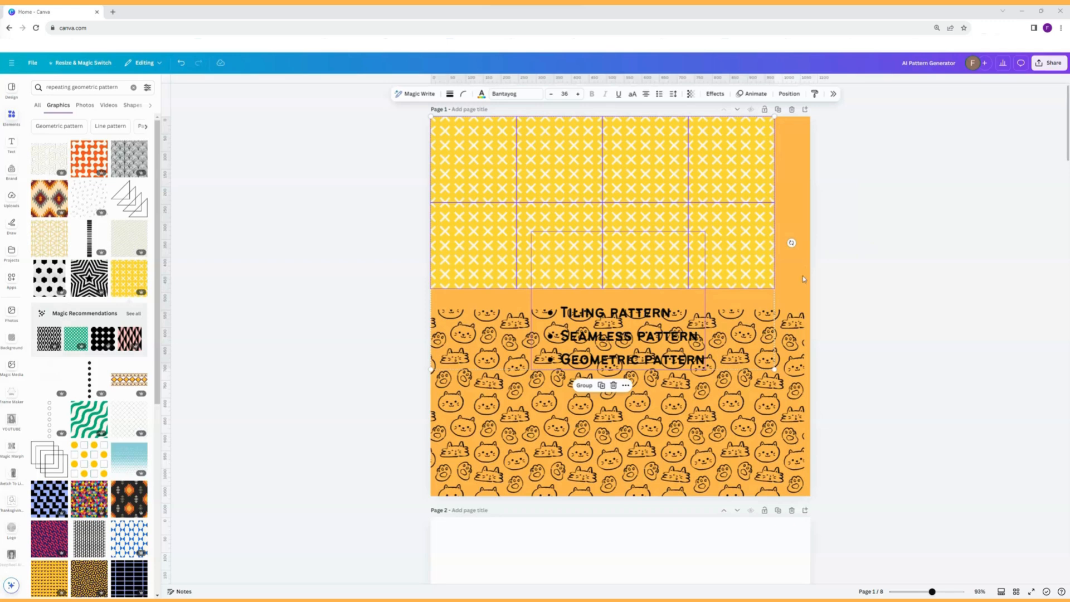
drag(774, 369, 820, 383)
click(898, 357)
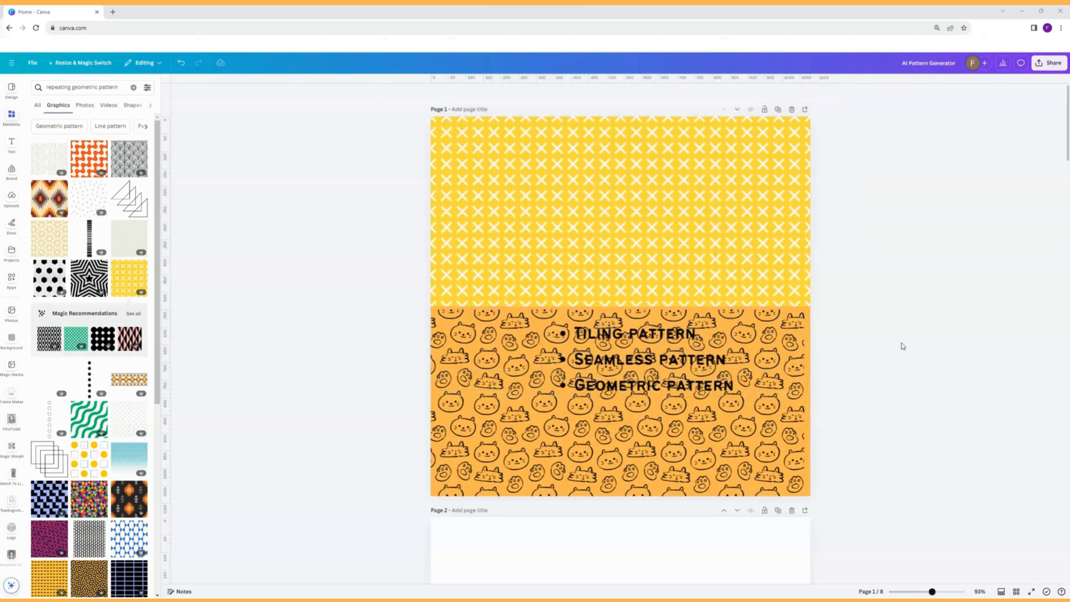
Step: Recolour the first yellow tile in the lower row with a dark brown background and orange crosses
scroll(902, 338, down, 2)
scroll(902, 334, down, 1)
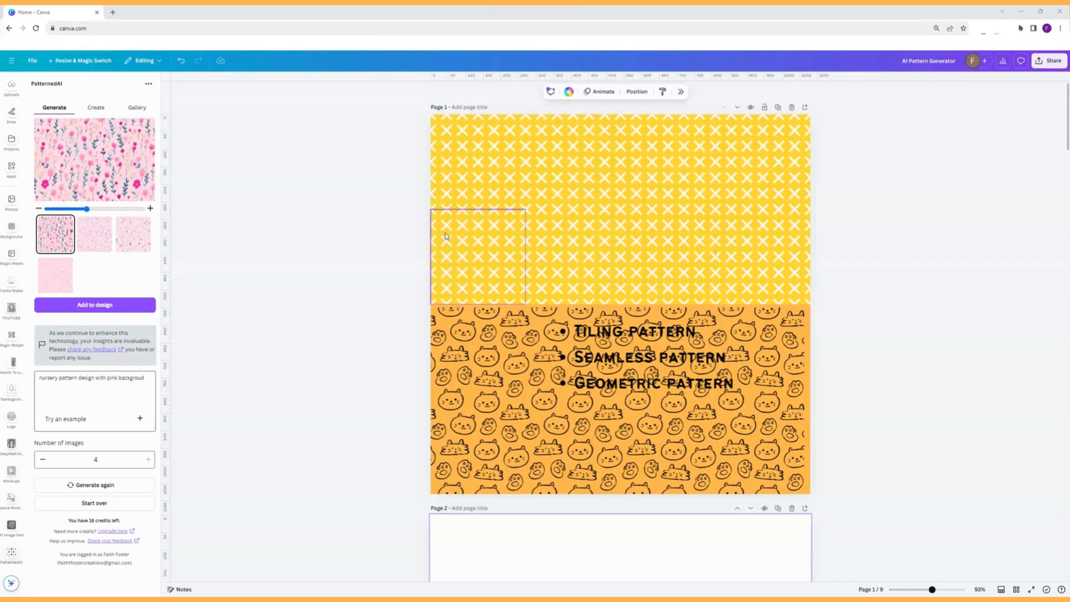
click(507, 235)
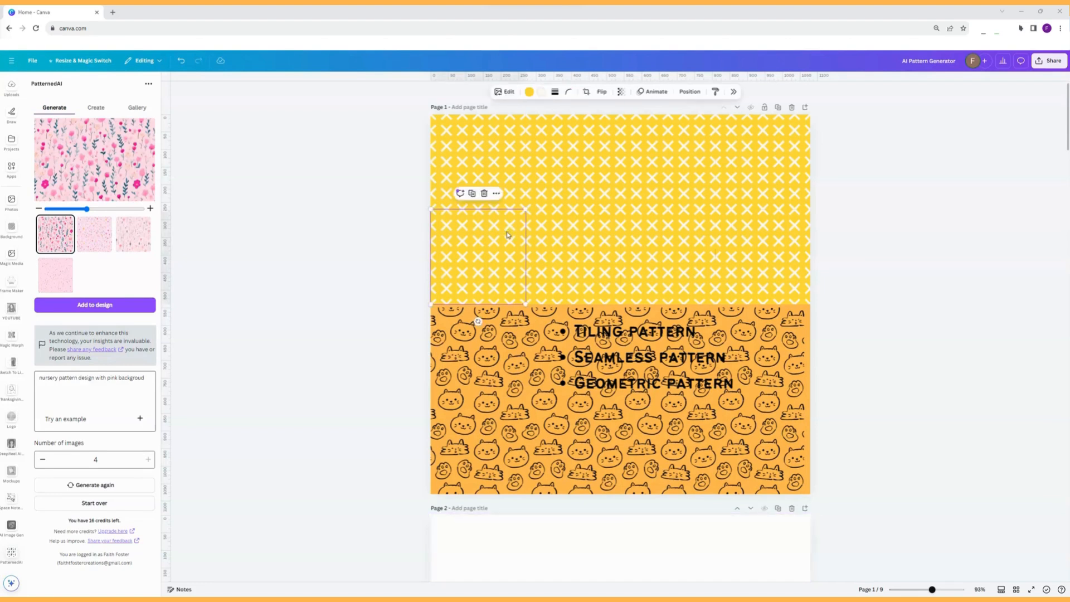
click(531, 93)
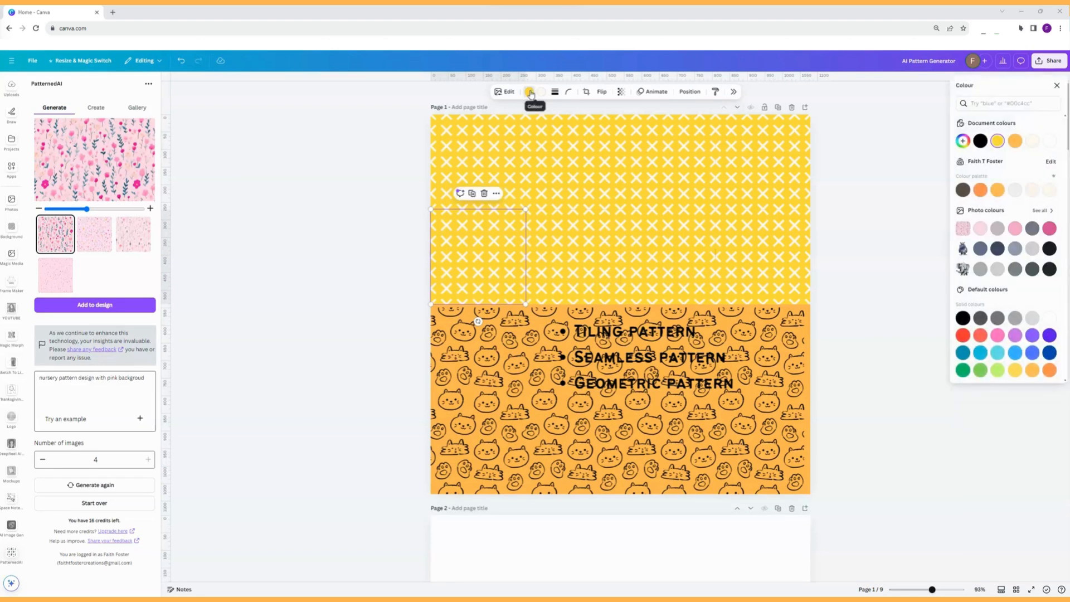
click(964, 190)
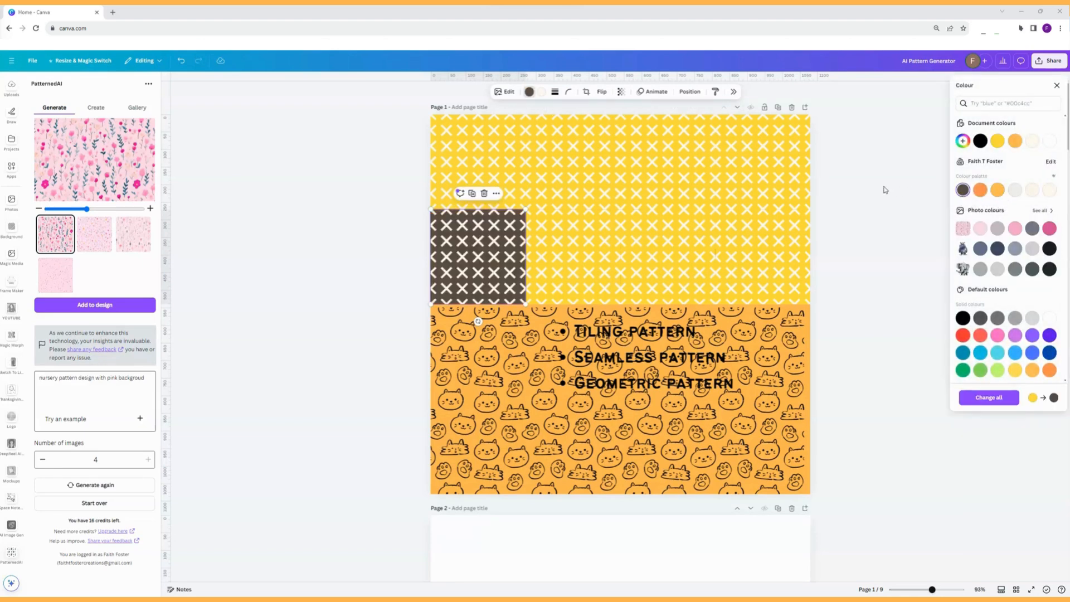
click(542, 93)
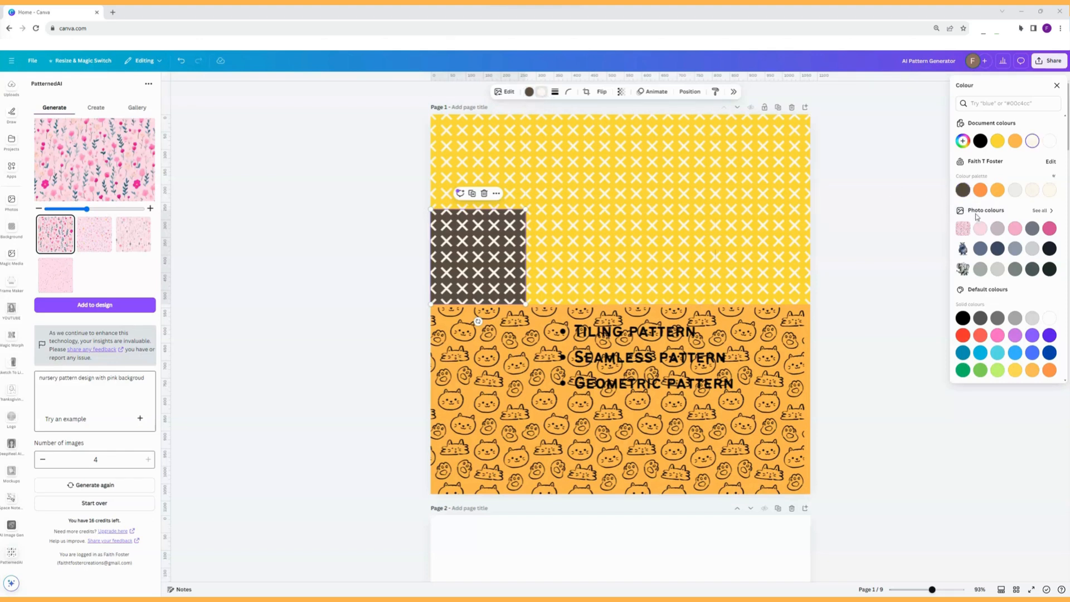
click(982, 230)
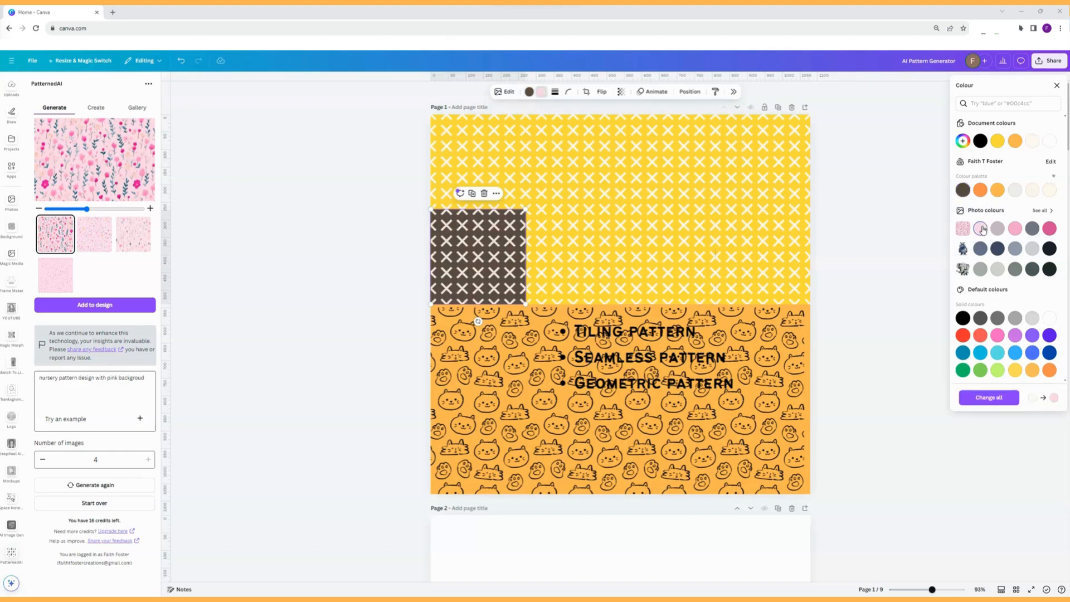
click(981, 190)
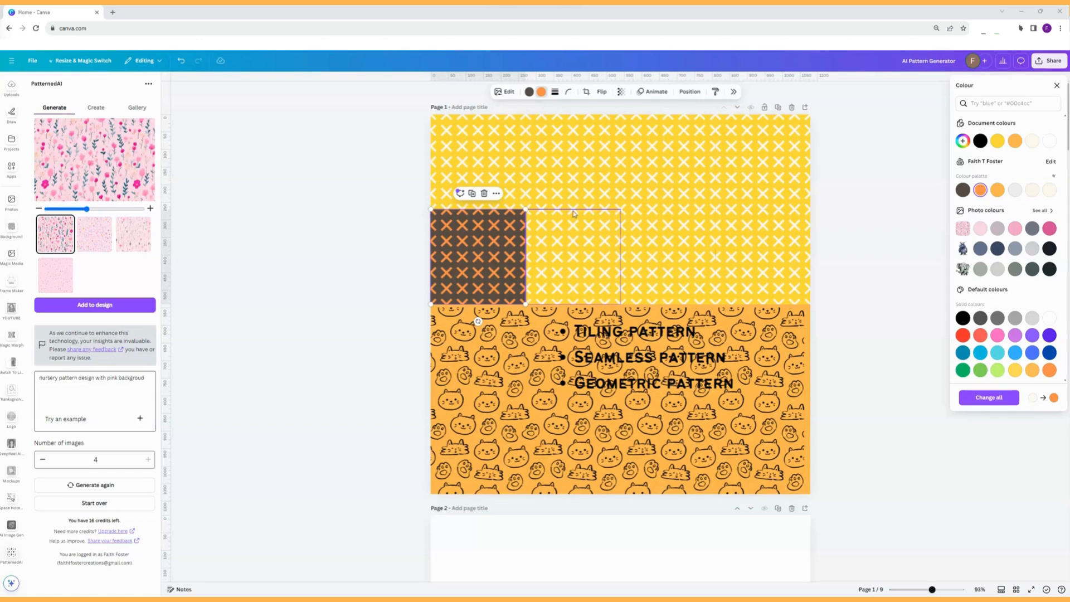
Step: Recolour the second tile in the lower row with a light orange background and dark navy crosses
click(580, 236)
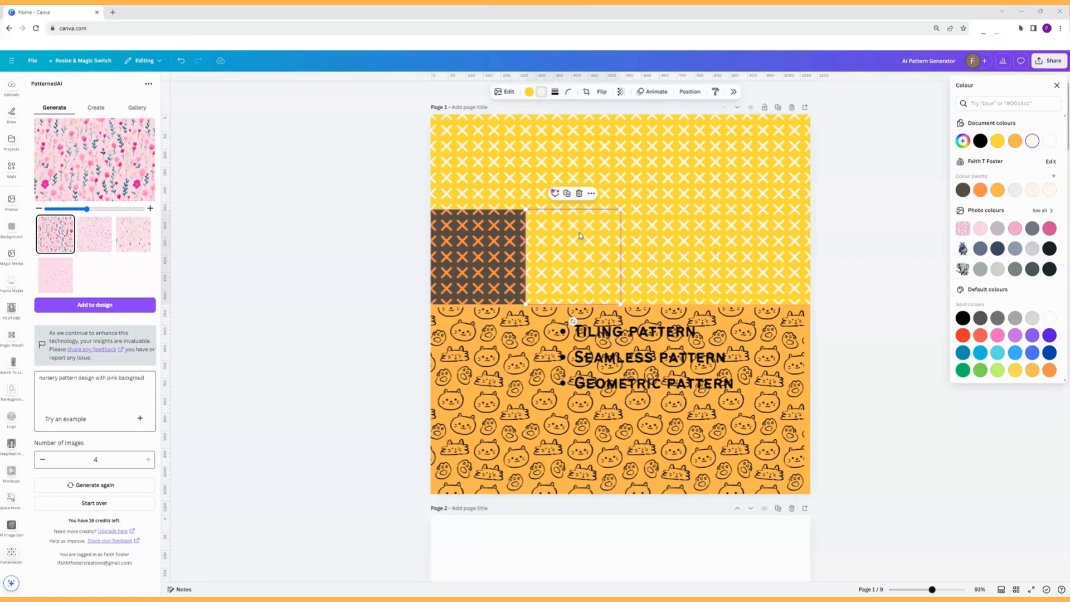
click(998, 190)
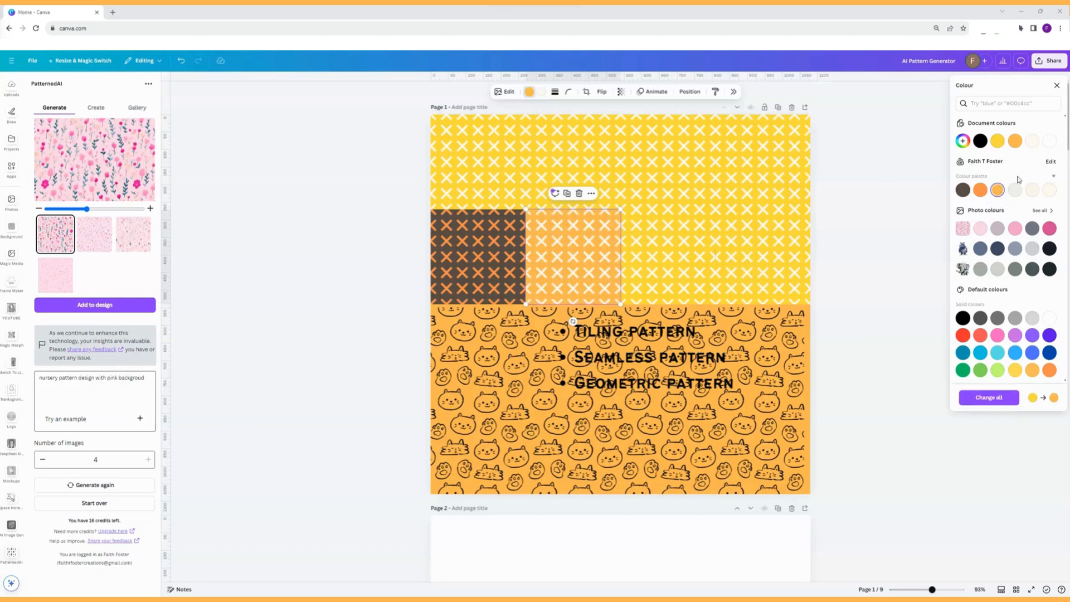
click(543, 92)
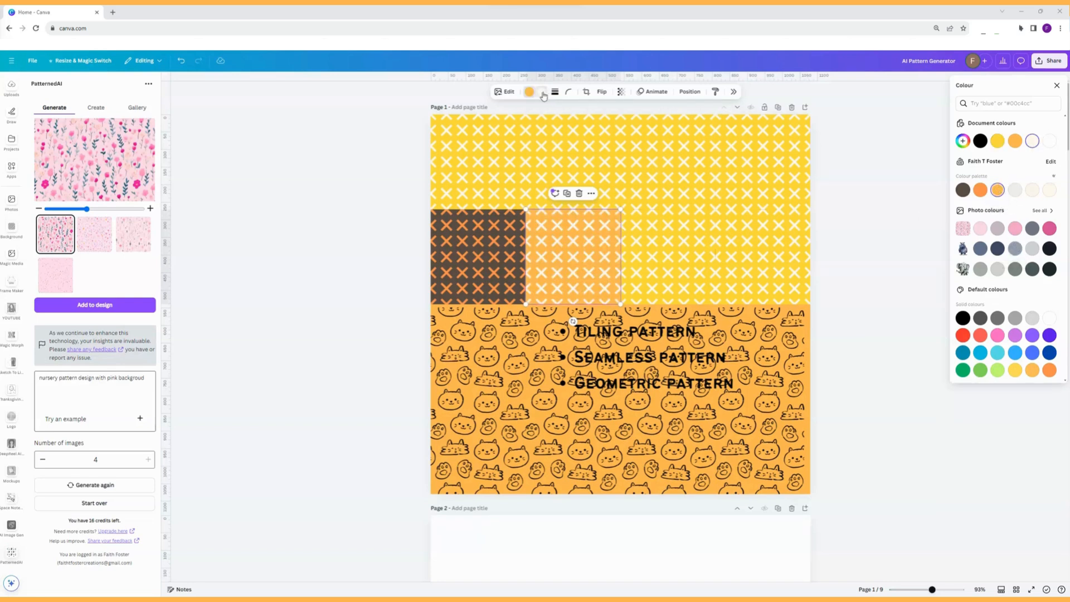
click(997, 249)
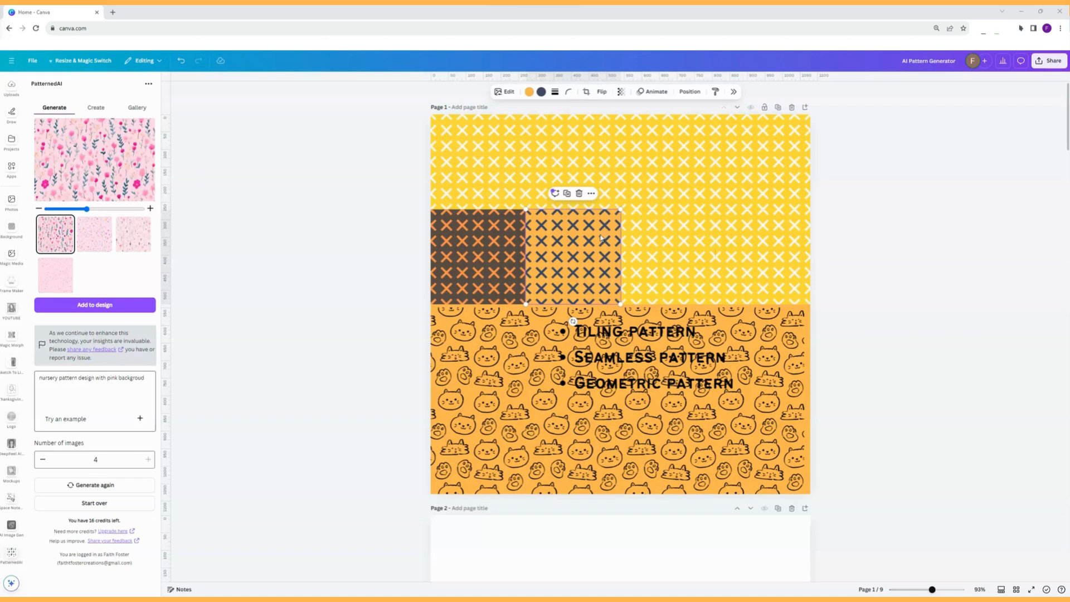
Step: Duplicate page 1 and check the copy beneath it
click(779, 108)
scroll(701, 290, down, 3)
scroll(701, 291, up, 3)
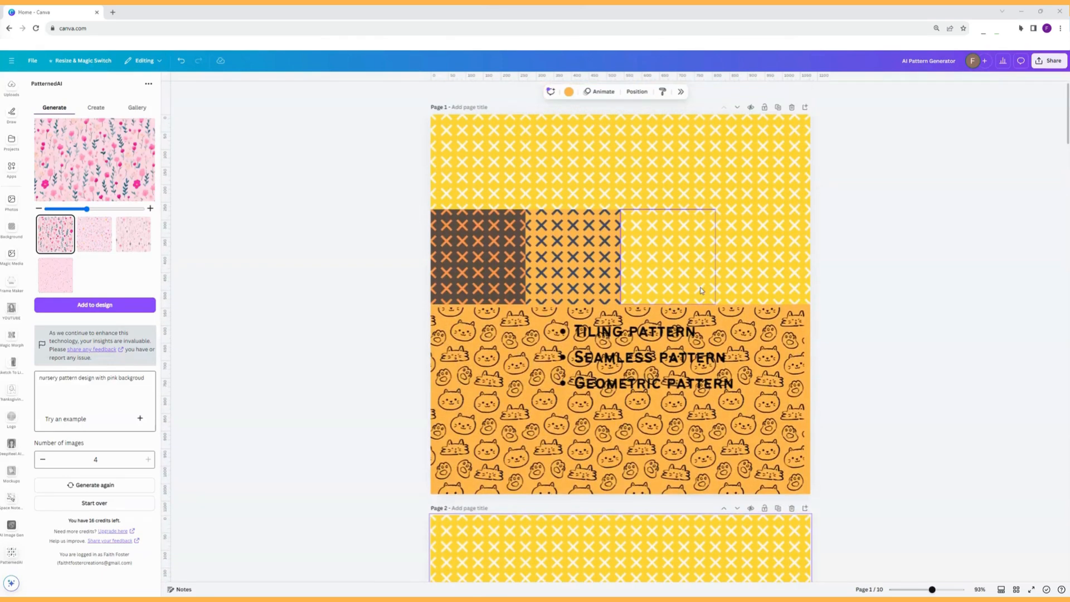
Step: Copy the brown tile's style and apply it to all the other cross-pattern tiles on page 1
click(487, 235)
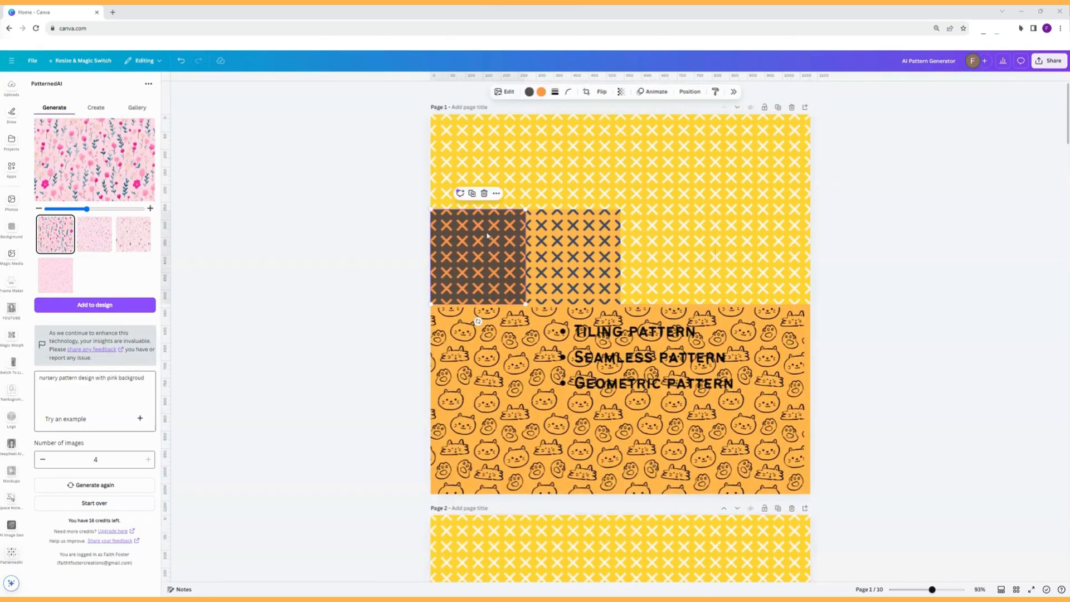
click(716, 93)
mouse_move(851, 261)
mouse_down()
mouse_move(717, 227)
mouse_move(574, 161)
mouse_up()
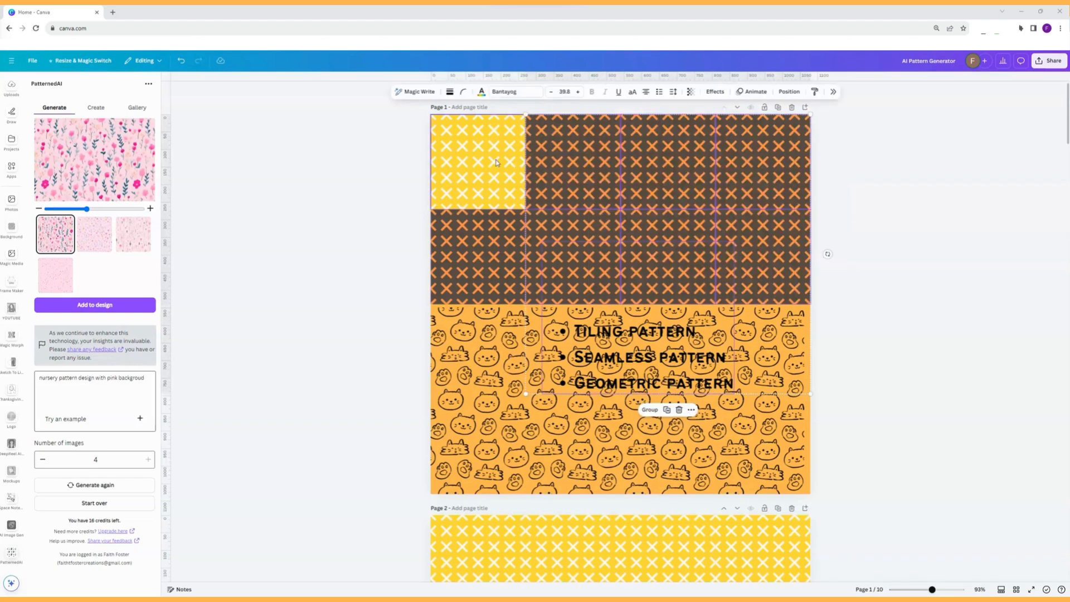
click(815, 92)
click(443, 143)
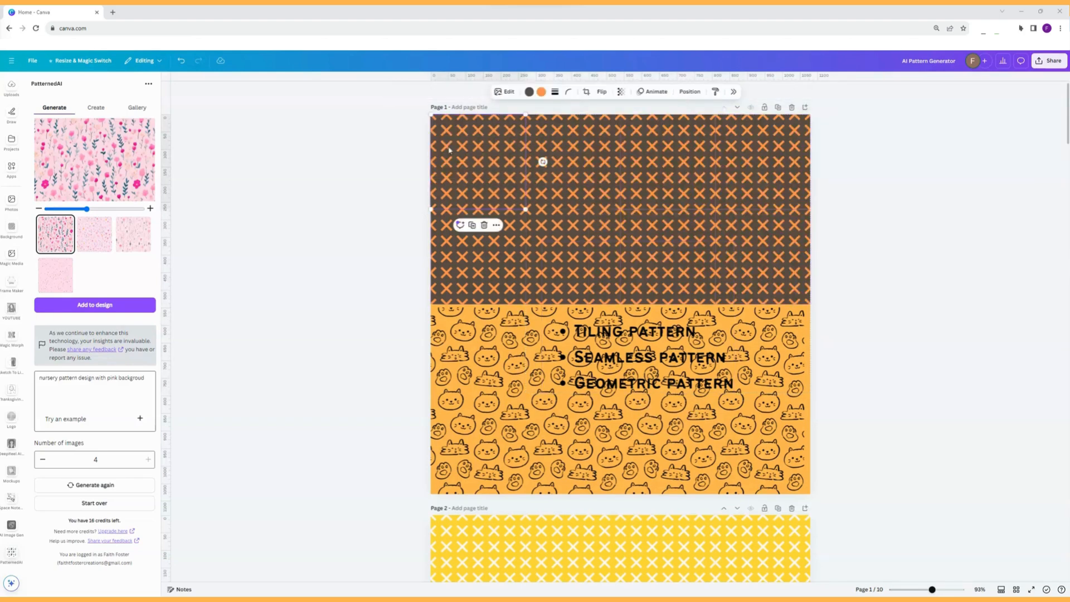
click(944, 349)
Step: On page 2, copy the style of the light orange tile with navy crosses to all the other cross-pattern tiles
scroll(875, 348, down, 3)
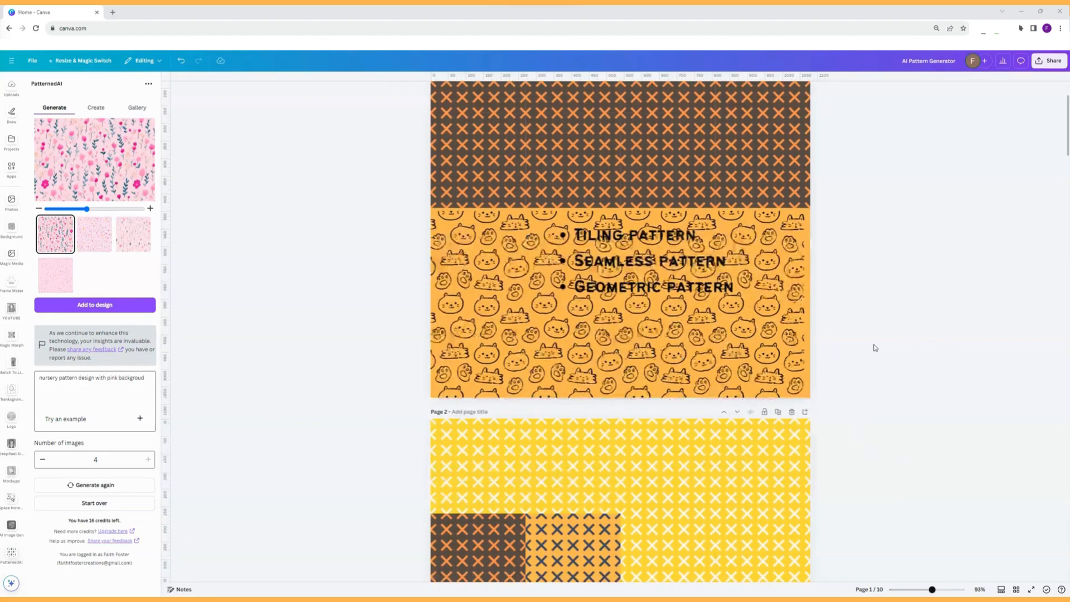
scroll(874, 347, down, 3)
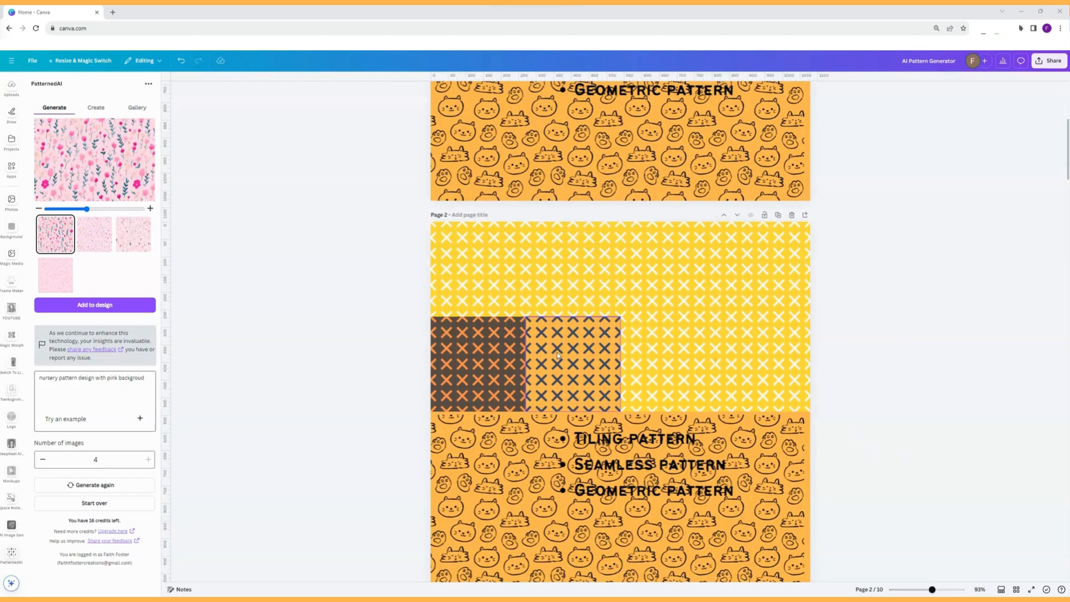
click(558, 356)
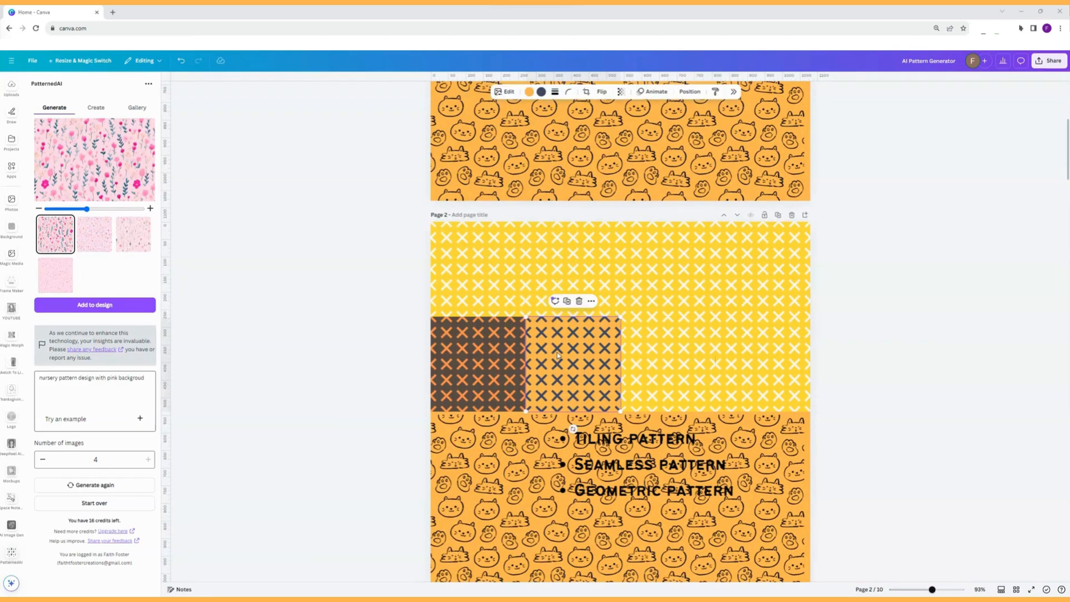
click(715, 93)
mouse_move(410, 344)
mouse_down()
mouse_move(438, 307)
mouse_move(559, 260)
mouse_move(513, 241)
mouse_move(982, 294)
mouse_move(973, 283)
mouse_up()
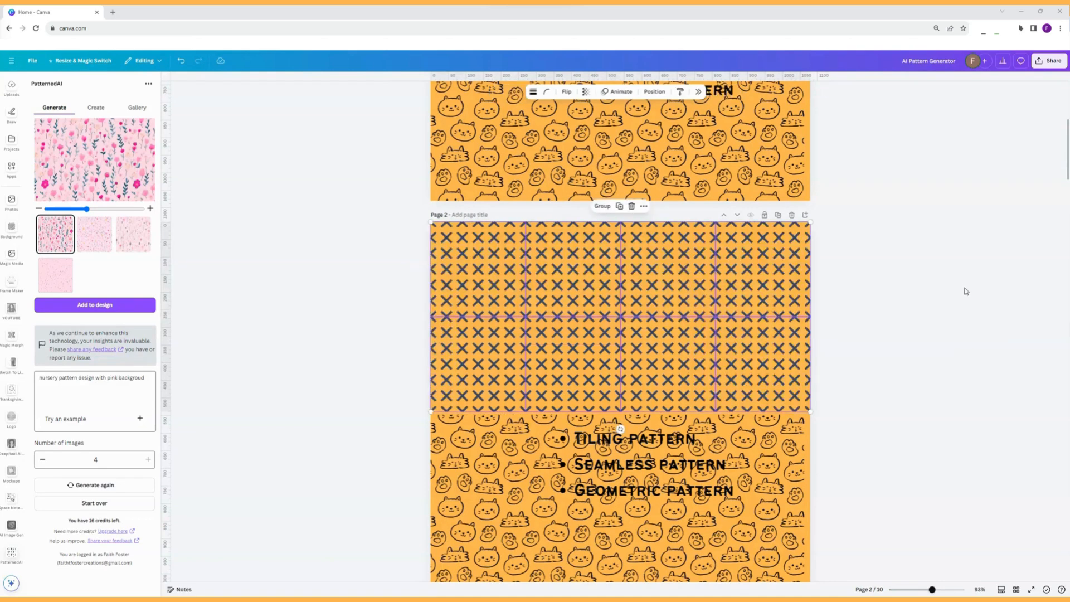
Step: Go to the blank AI Pattern Generator page, search the apps for PatternedAI and open that app
click(966, 291)
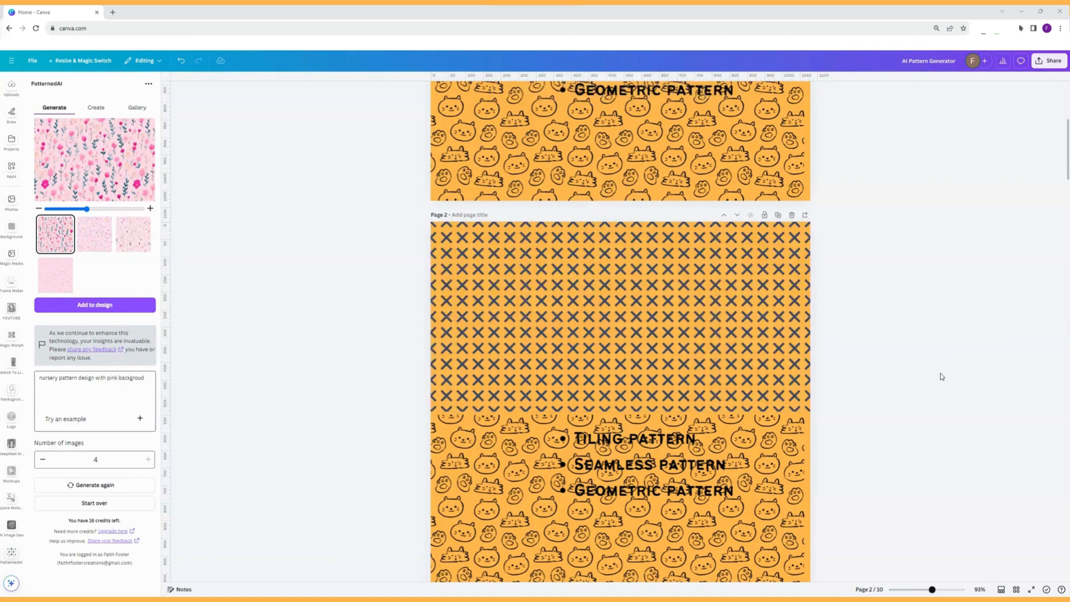
scroll(941, 376, up, 3)
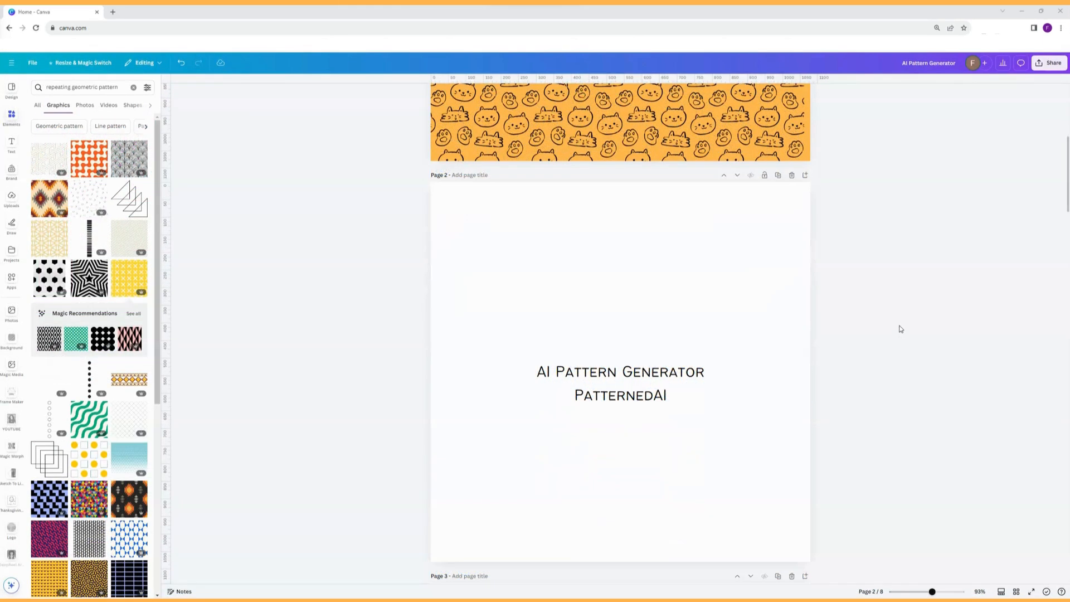
scroll(901, 329, down, 3)
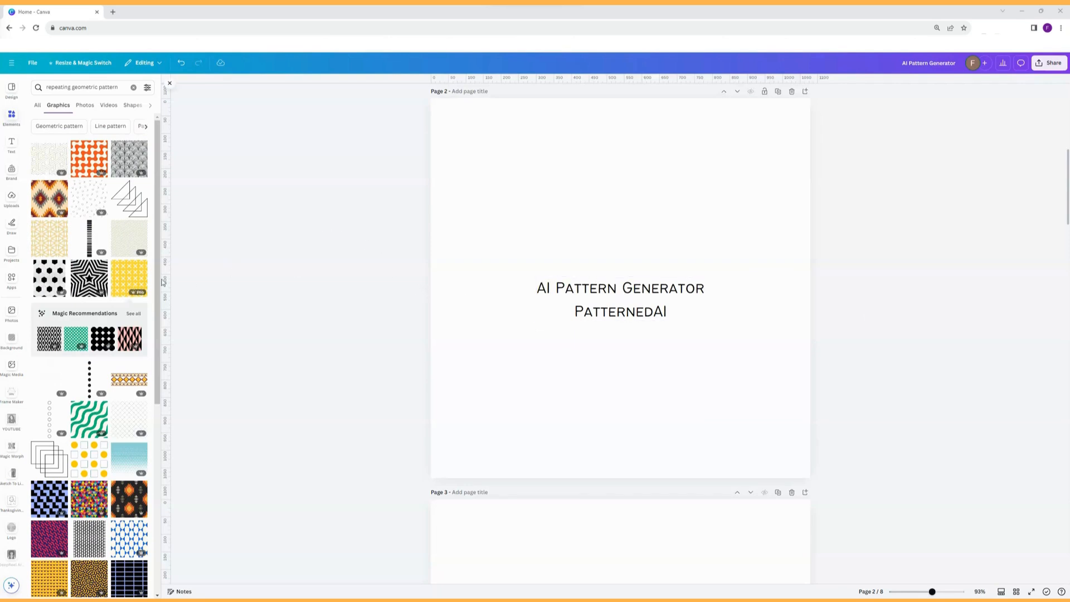
click(11, 278)
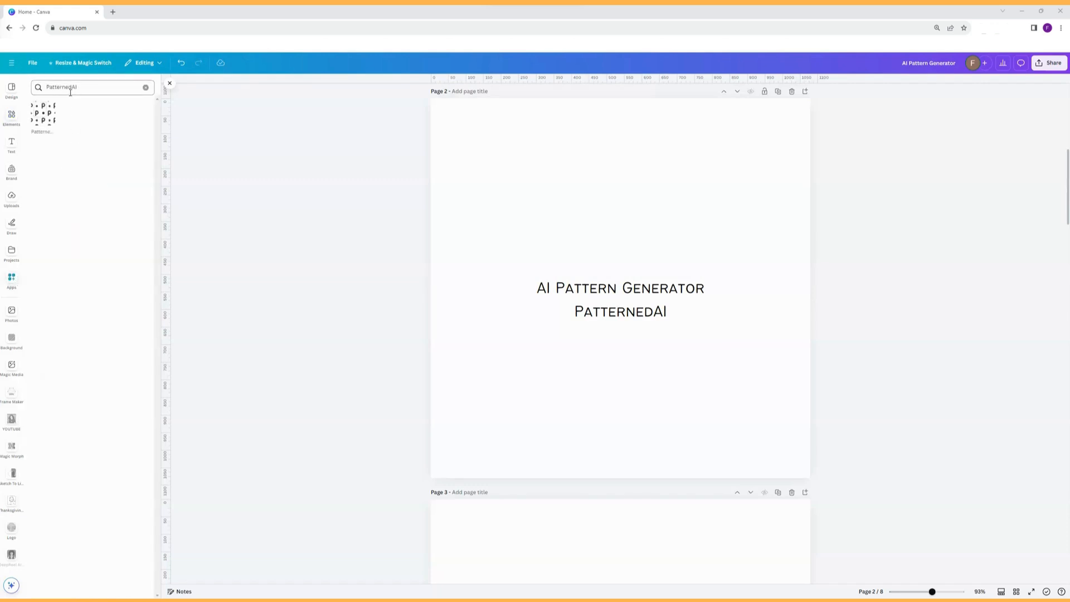
click(48, 115)
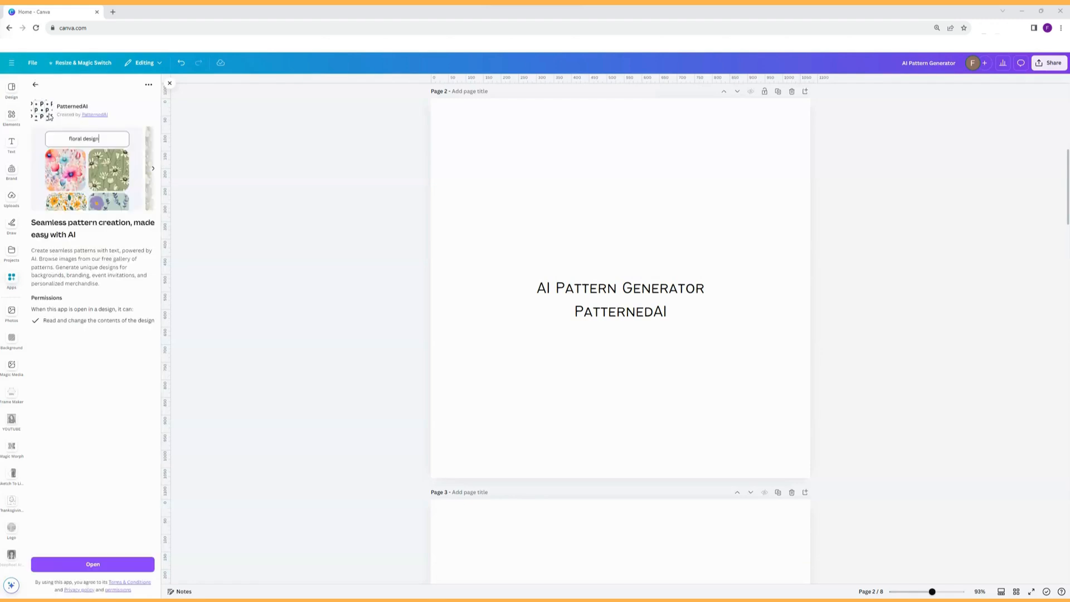
click(91, 564)
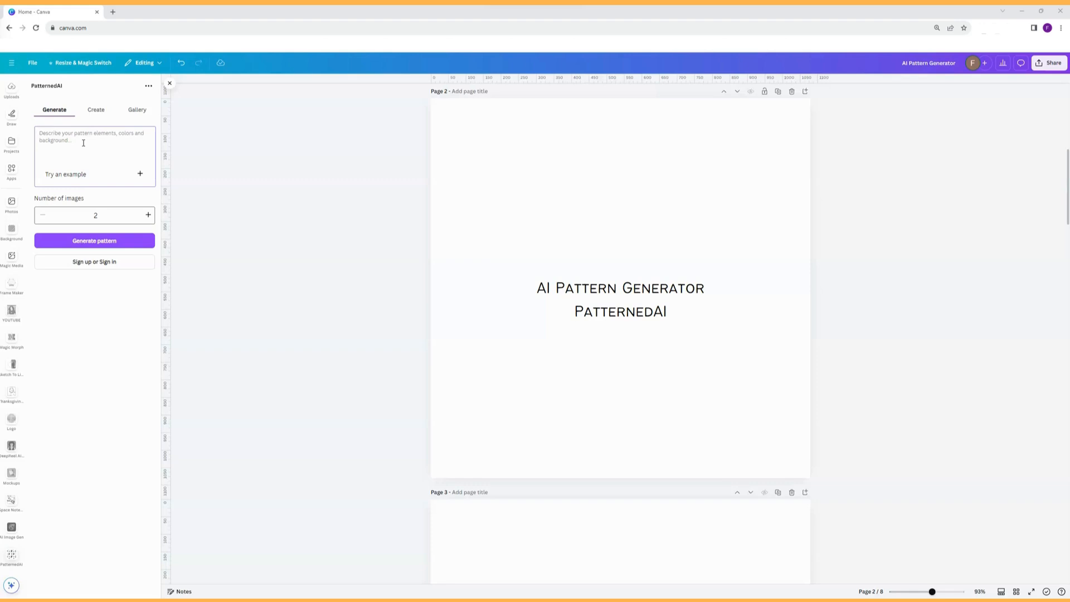
Step: Connect the PatternedAI account and generate four images from the prompt "nursery pattern design with pink backgroud"
text(a)
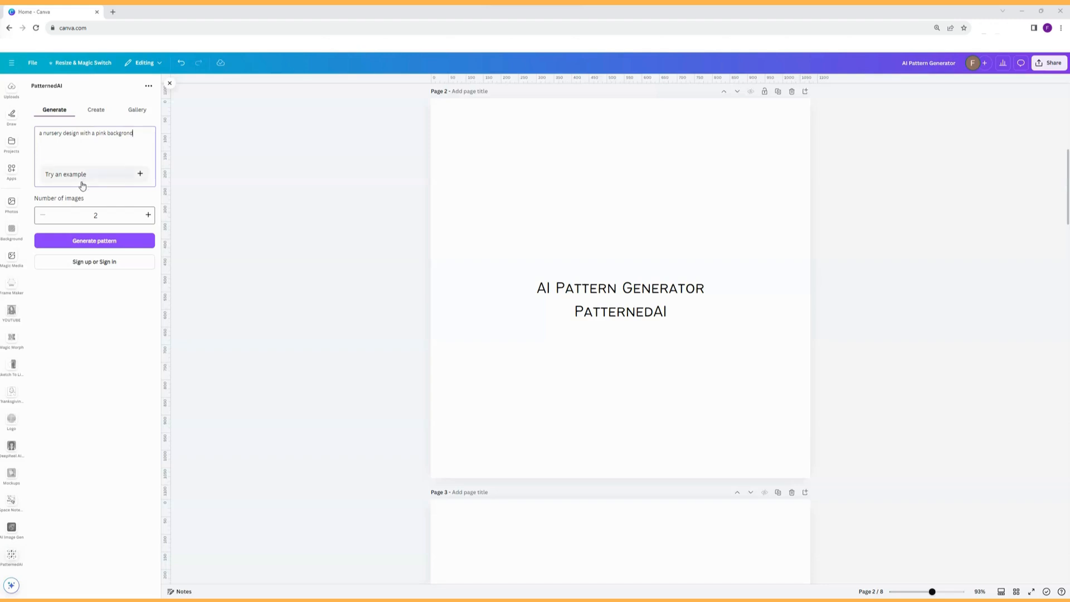
click(149, 219)
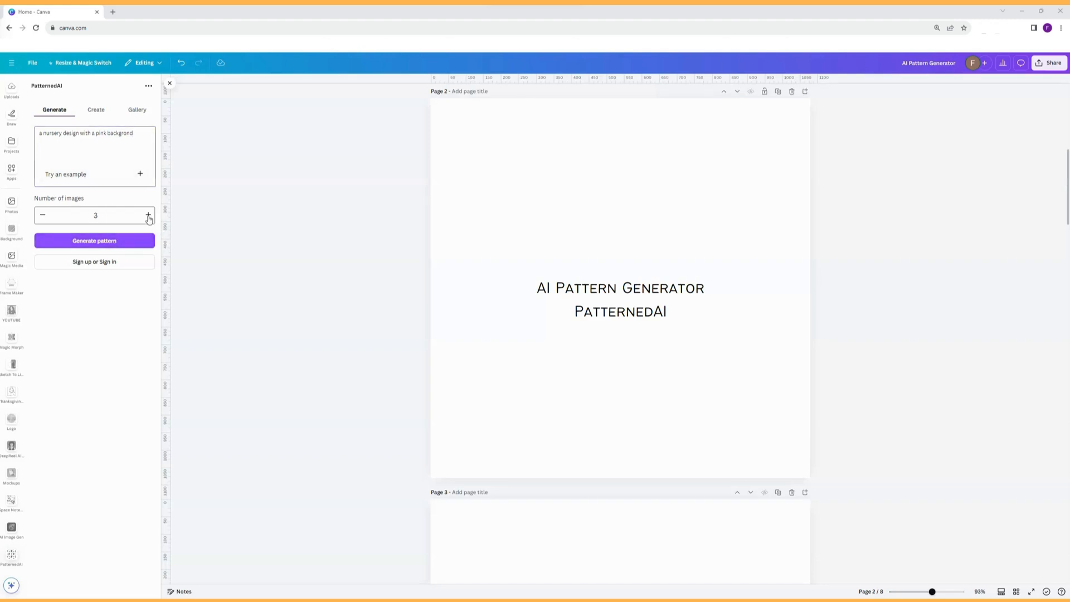
click(149, 220)
click(112, 242)
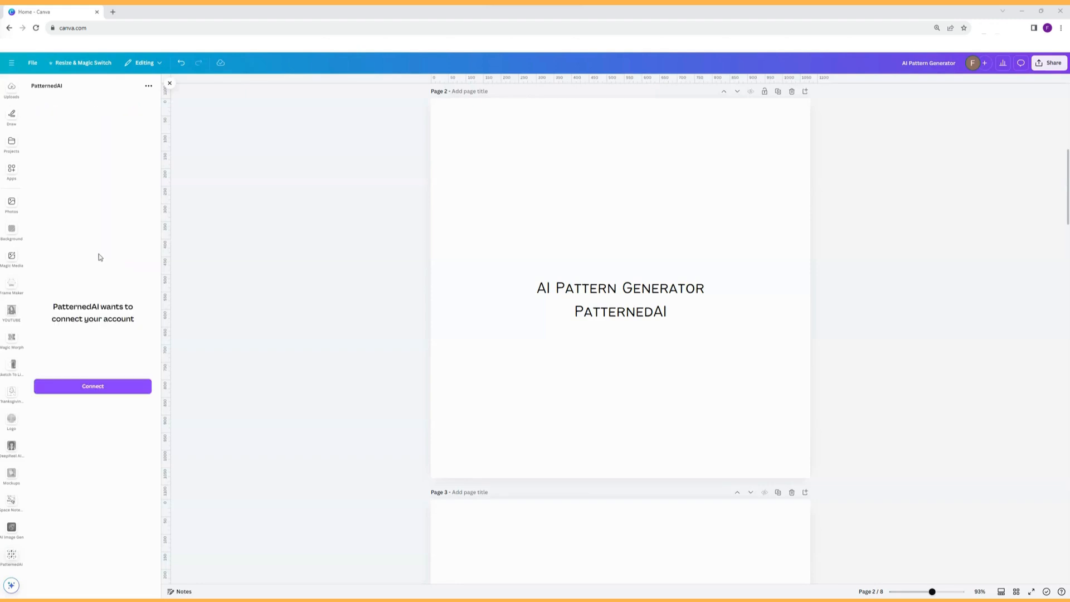
click(95, 386)
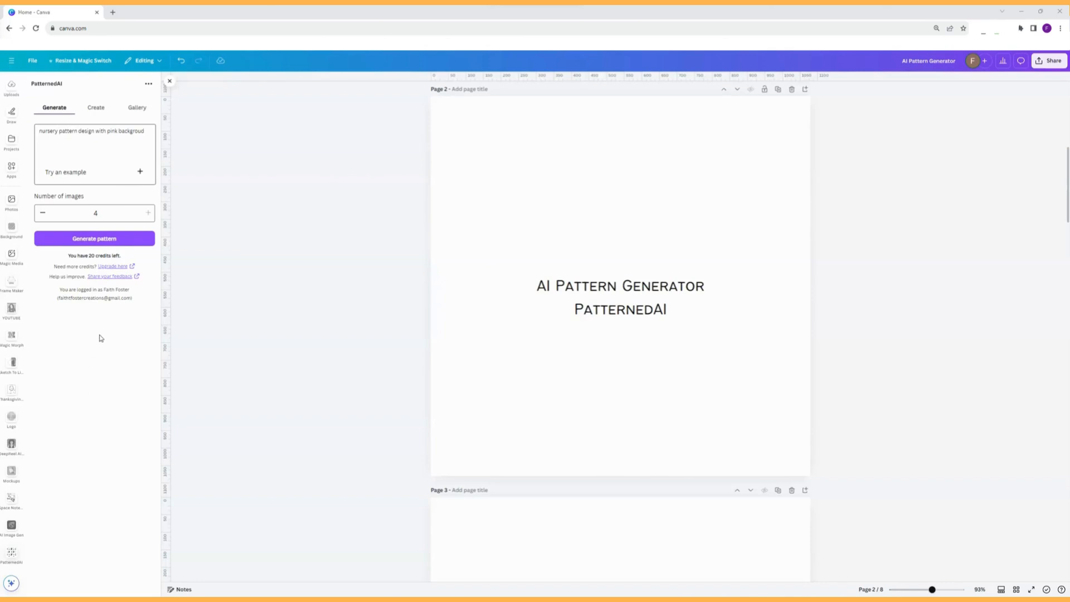
click(107, 240)
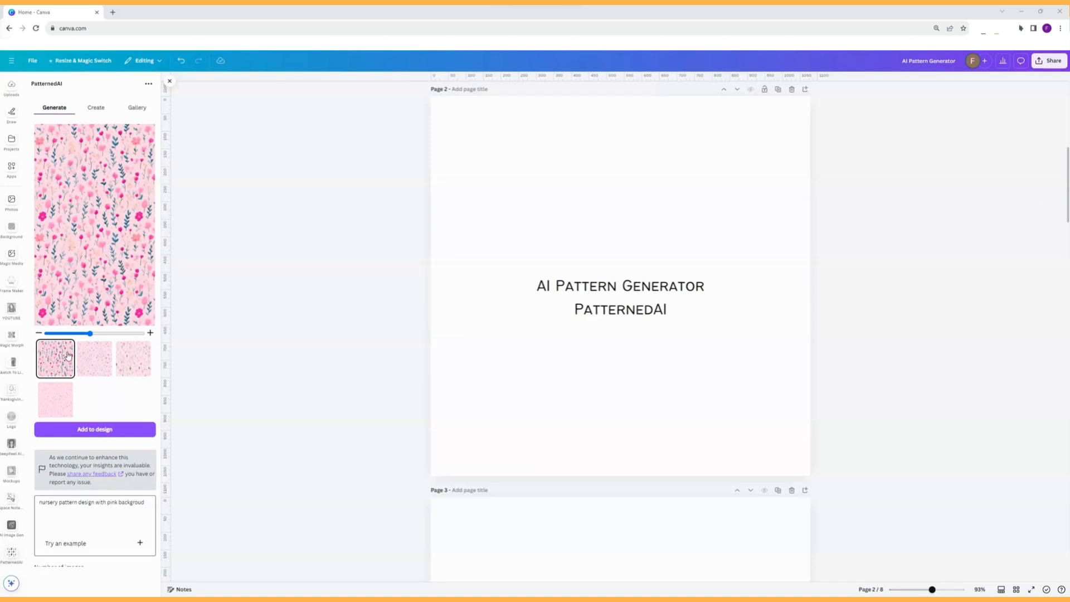
Step: Preview the generated patterns, slightly reduce the pattern scale, and add the first pink floral pattern to page 2
click(108, 359)
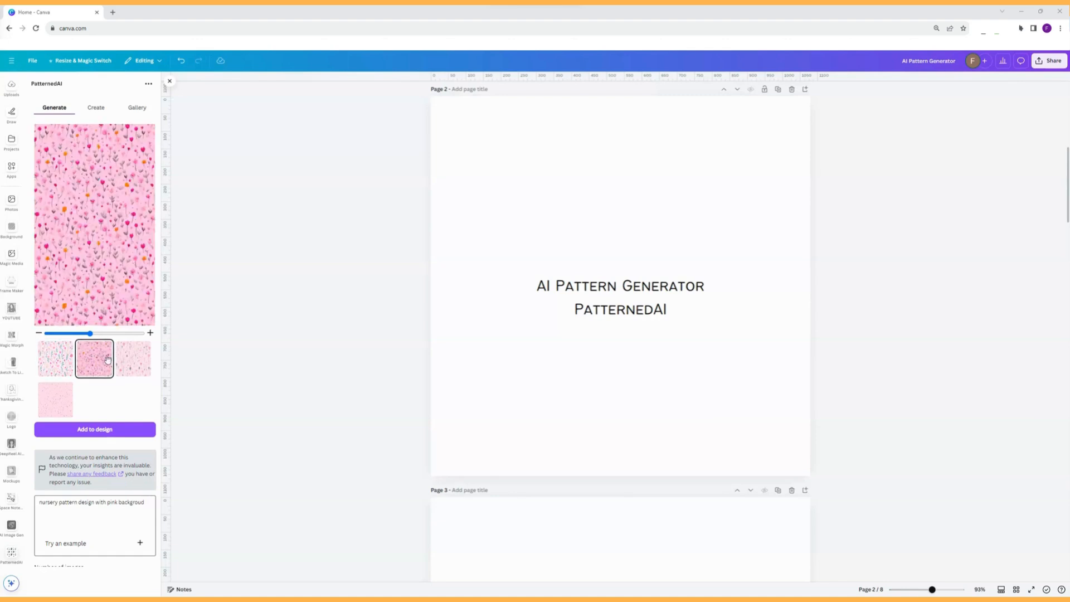
click(130, 360)
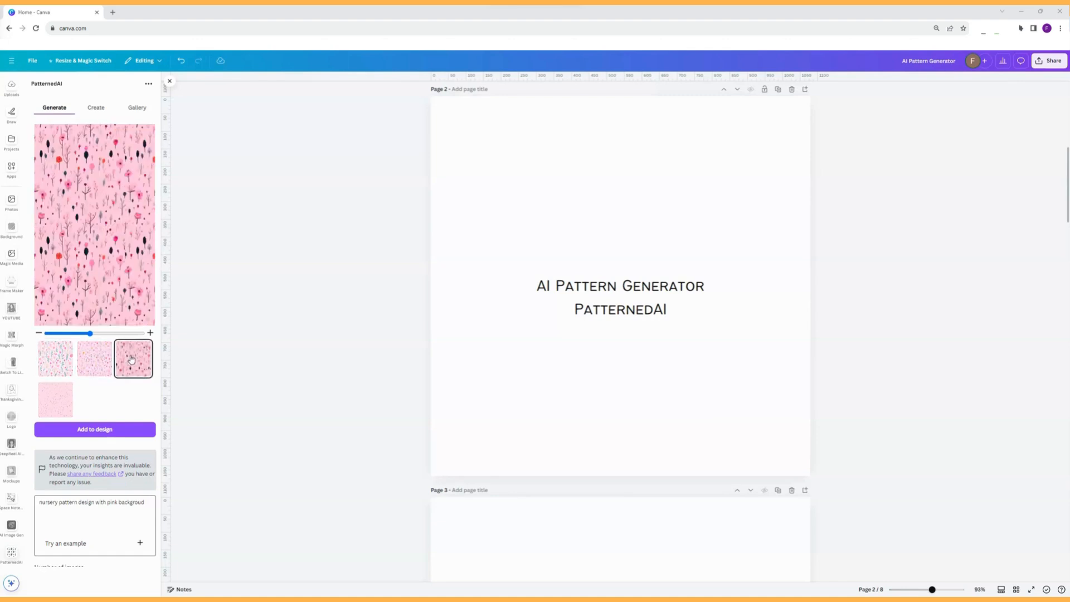
click(61, 395)
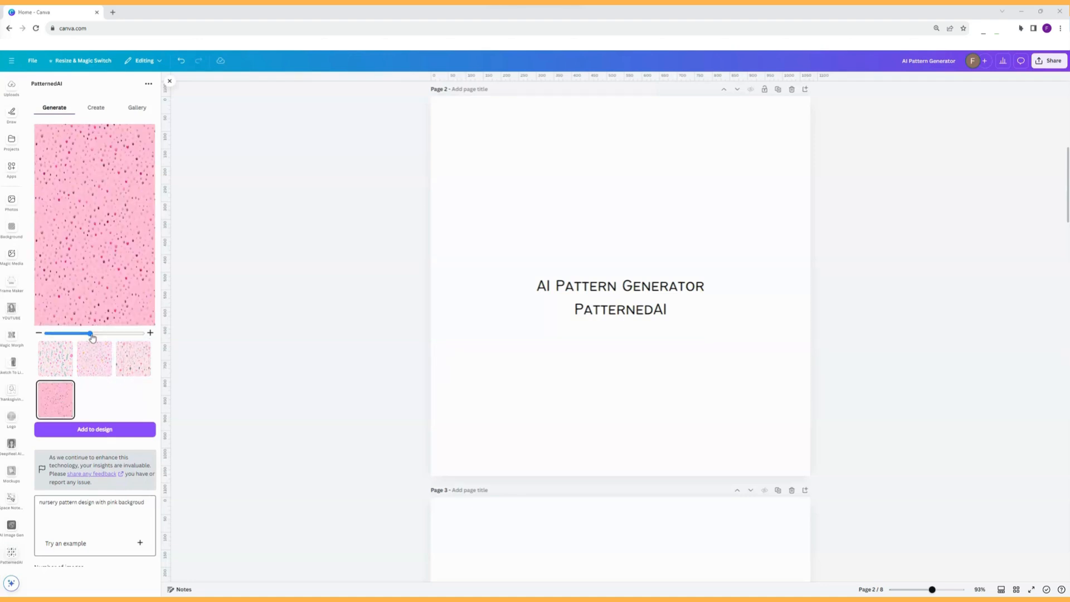
mouse_move(90, 334)
mouse_down()
mouse_move(158, 336)
mouse_move(86, 334)
mouse_up()
click(63, 361)
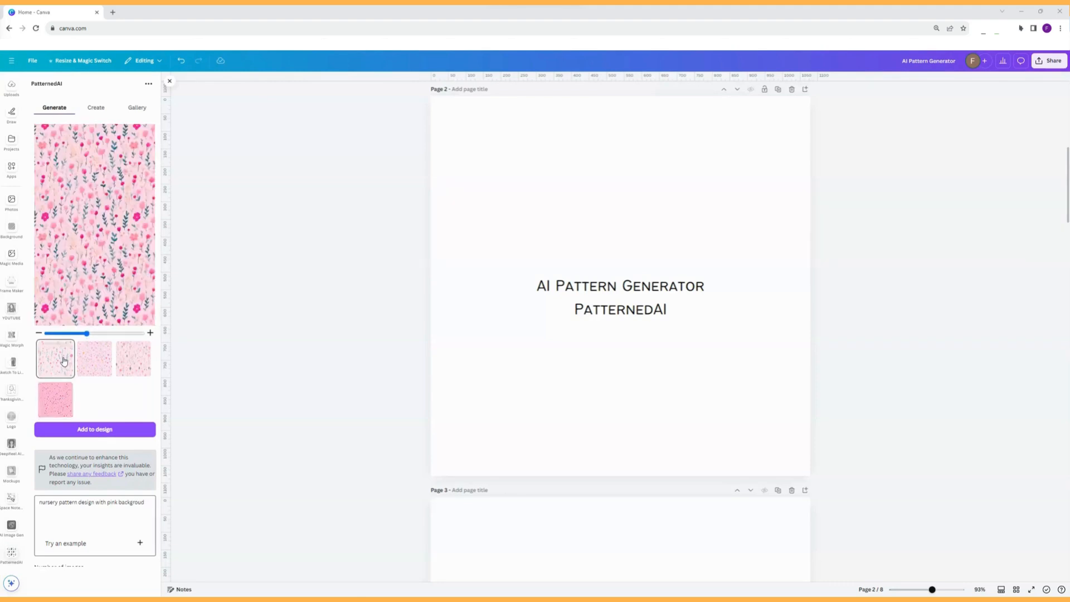
click(105, 430)
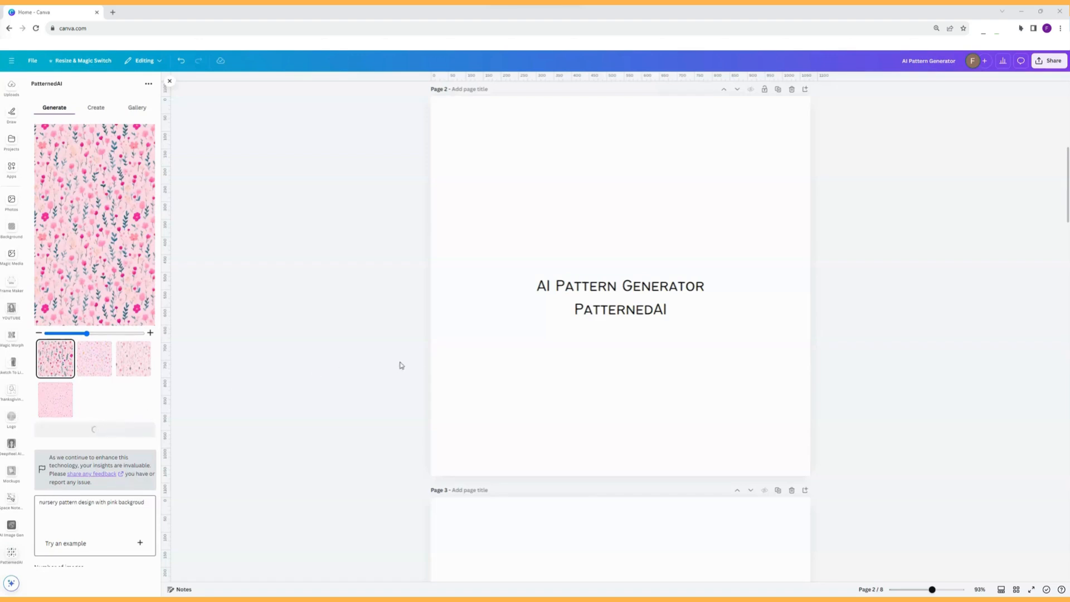
Step: Shrink the floral pattern into page 2's upper-left corner and place a duplicate directly beside it
drag(810, 475, 611, 277)
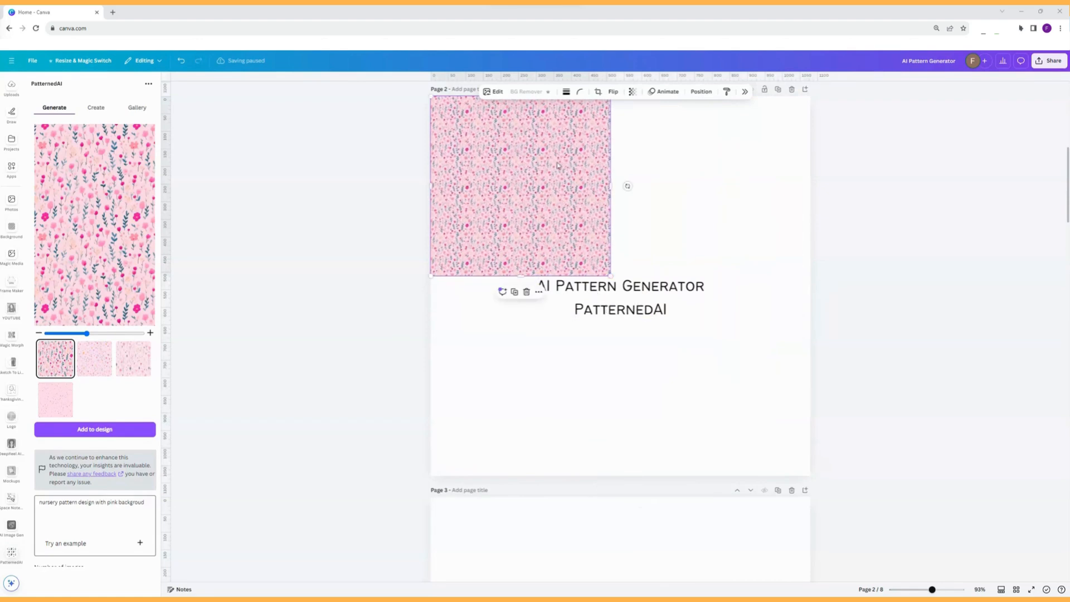
click(514, 292)
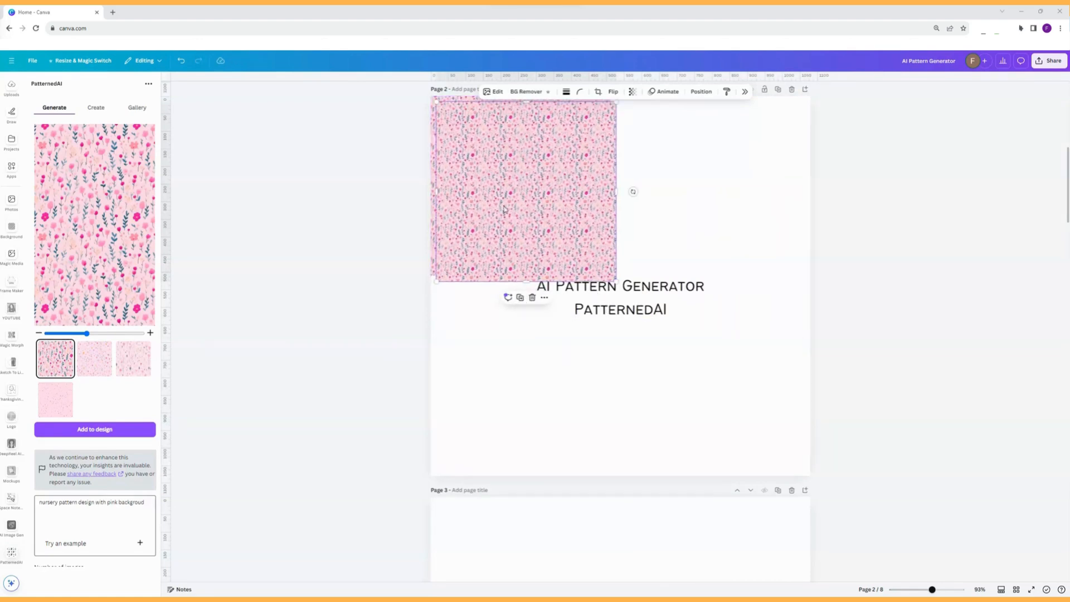
drag(506, 209, 679, 199)
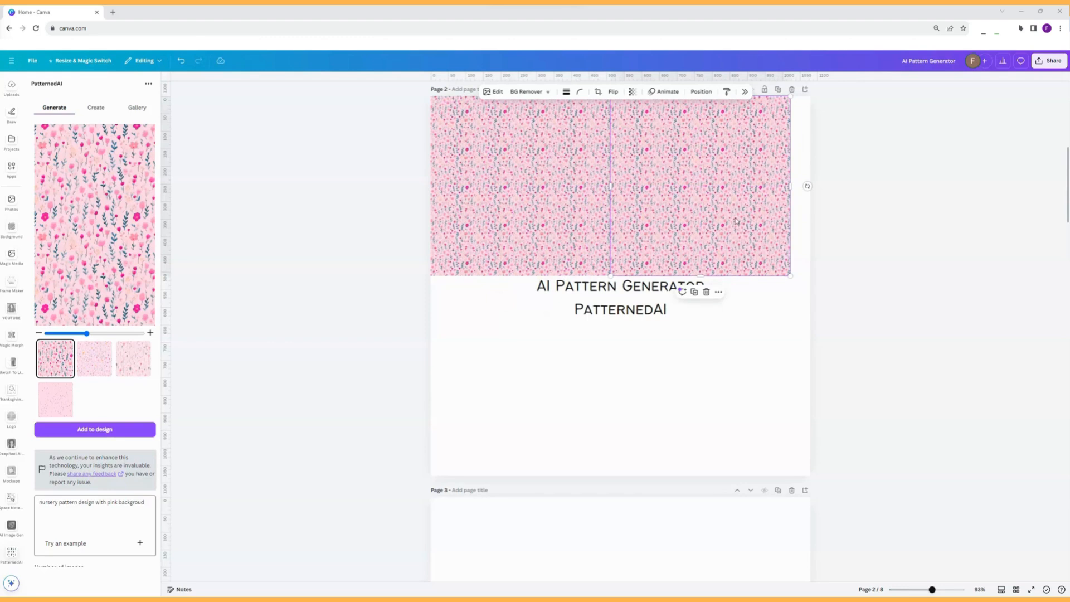
Step: Select both floral tiles on page 2 and enlarge them together until they extend past the page's right edge
mouse_move(791, 275)
mouse_down()
mouse_move(803, 284)
mouse_move(794, 272)
mouse_up()
drag(274, 203, 808, 223)
drag(791, 275, 1025, 498)
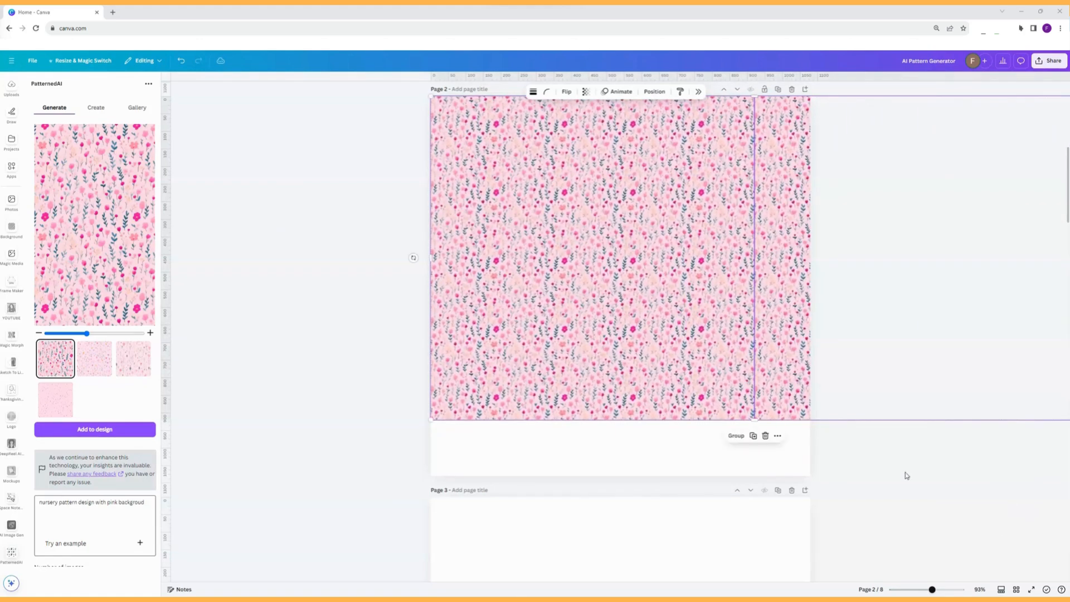
Step: Check the join between the floral tiles and shift the second tile left so it overlaps the first with the flowers aligned
click(795, 453)
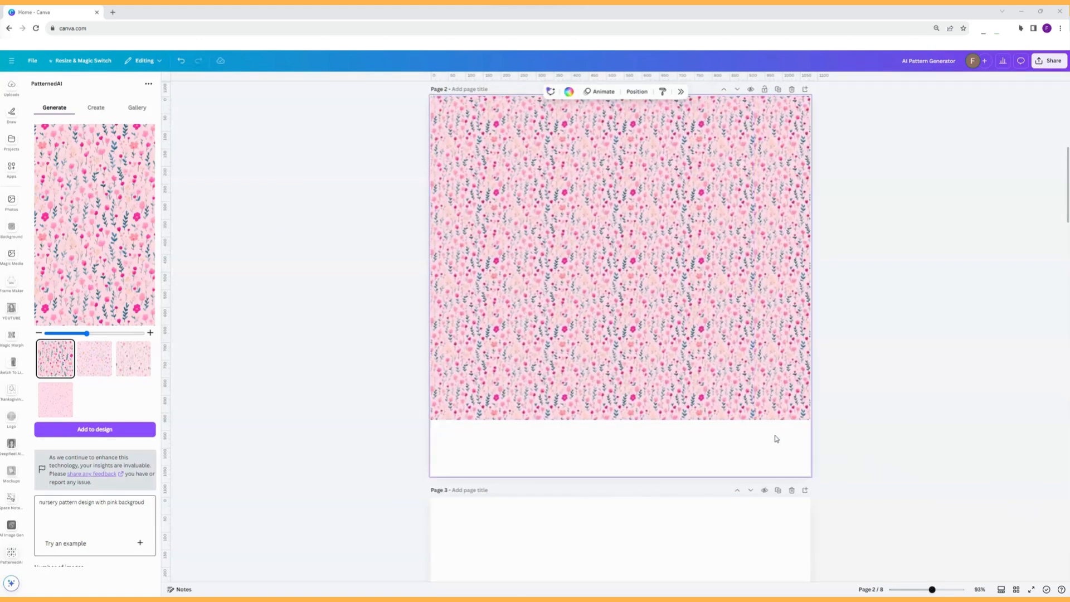
click(775, 385)
click(819, 349)
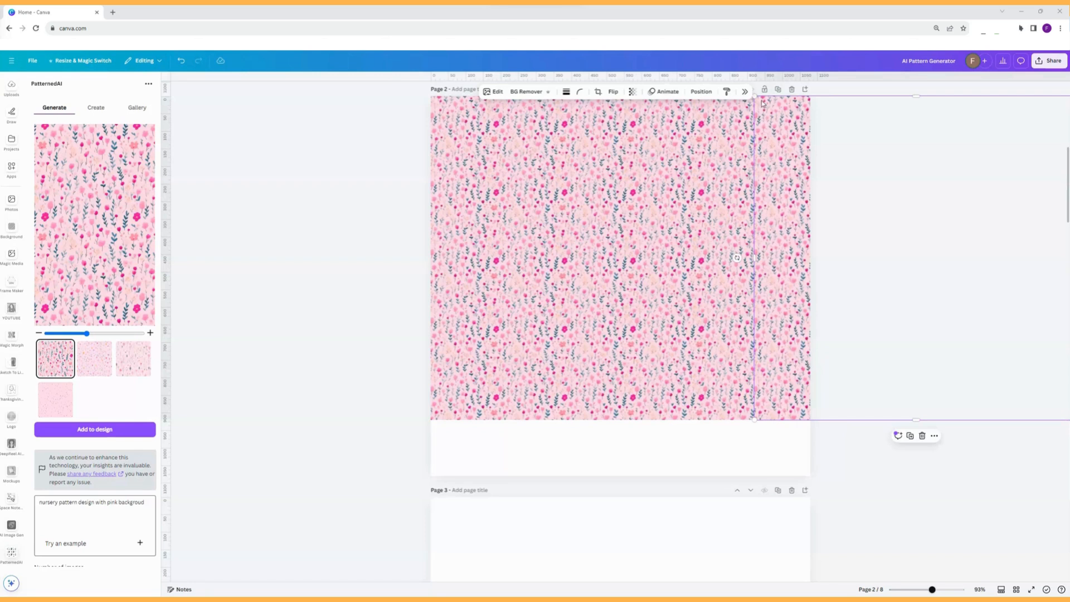
click(756, 437)
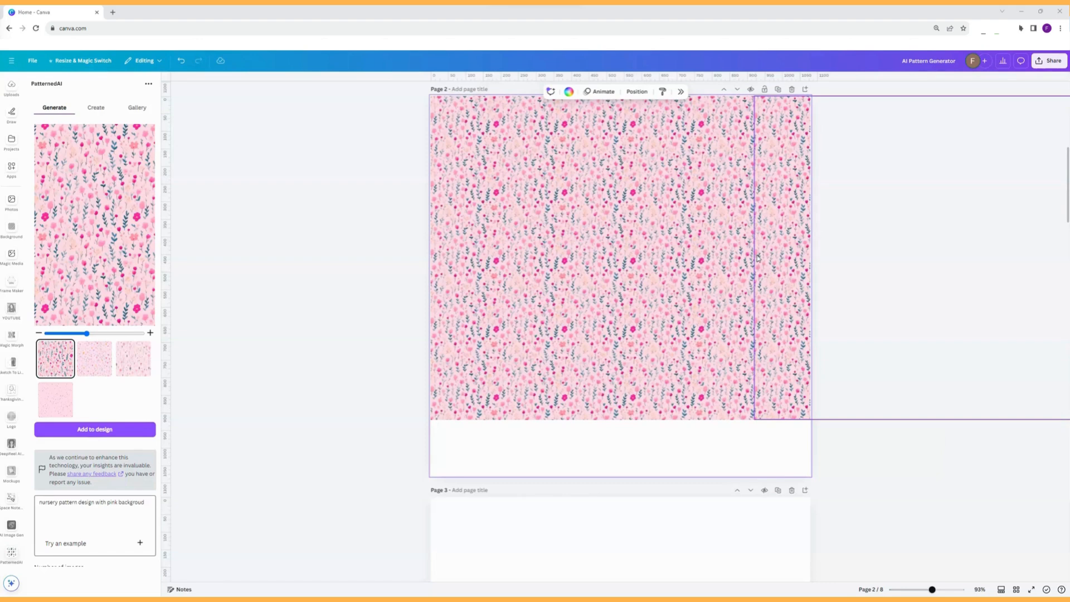
click(774, 288)
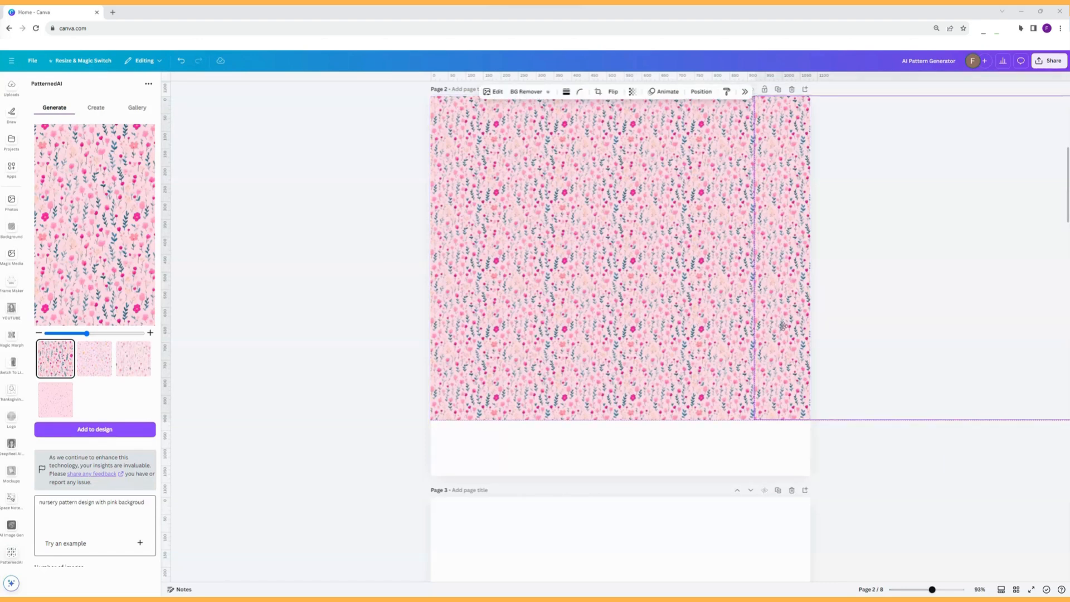
drag(782, 326, 734, 324)
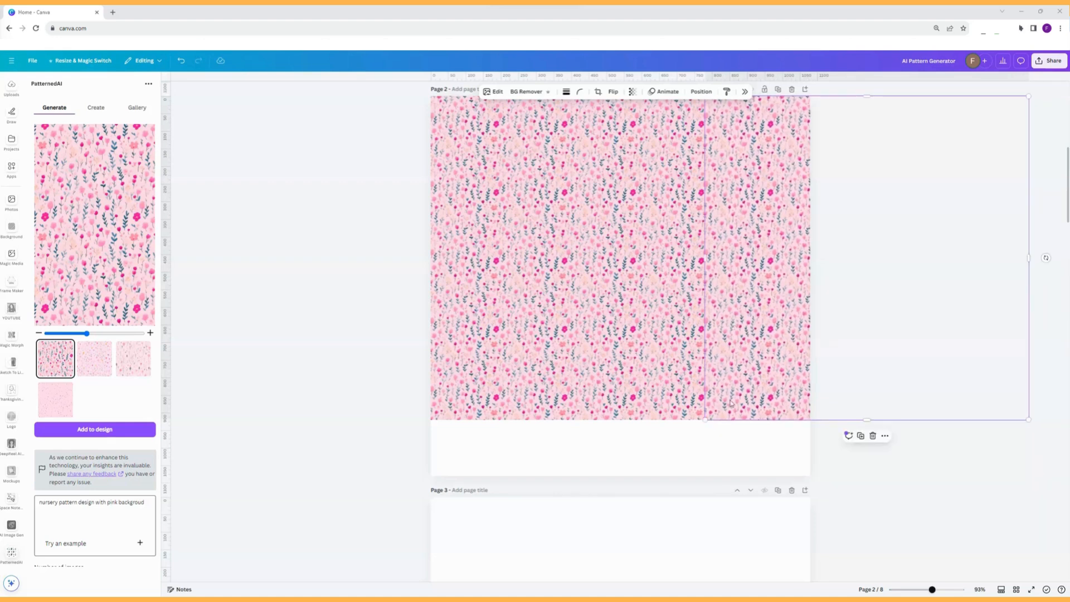
click(742, 445)
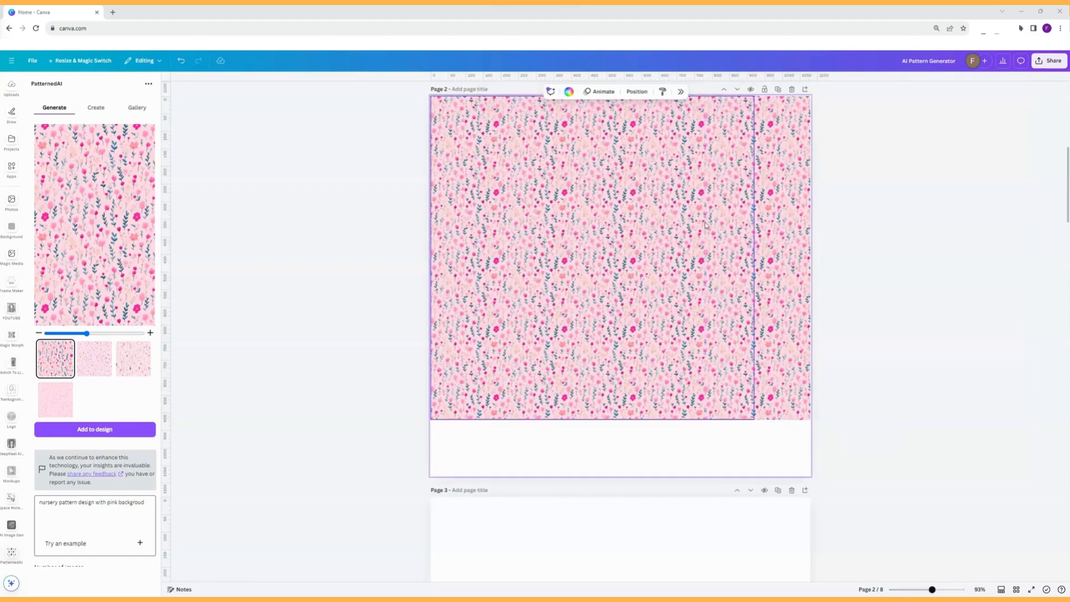
Step: Examine PatternedAI's regeneration options and remaining credits, and the row of four animal graphics on page 4
scroll(1000, 359, up, 1)
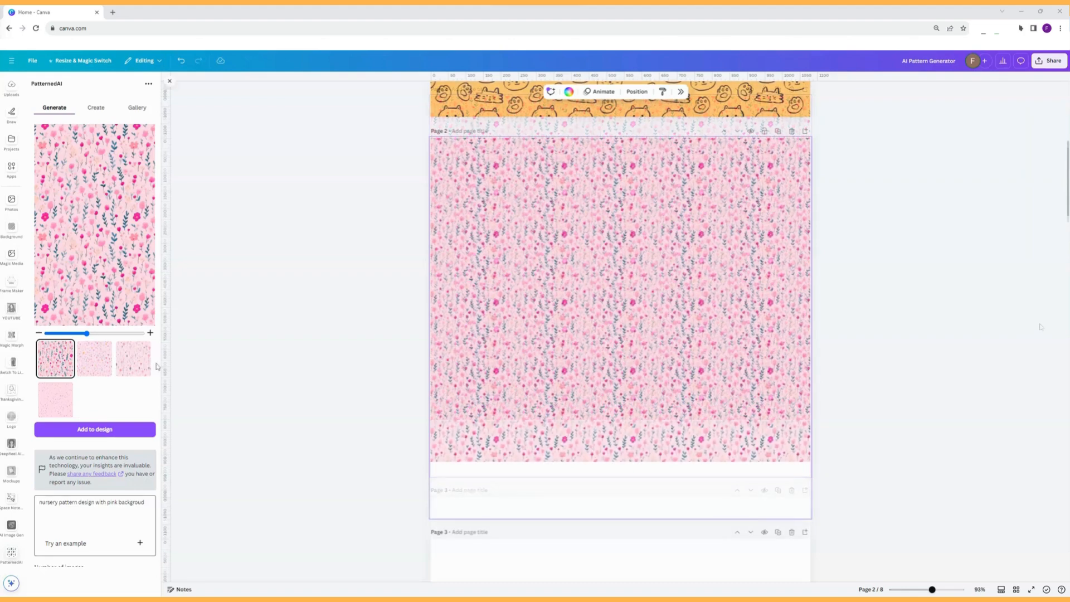
scroll(114, 339, down, 2)
scroll(115, 339, down, 1)
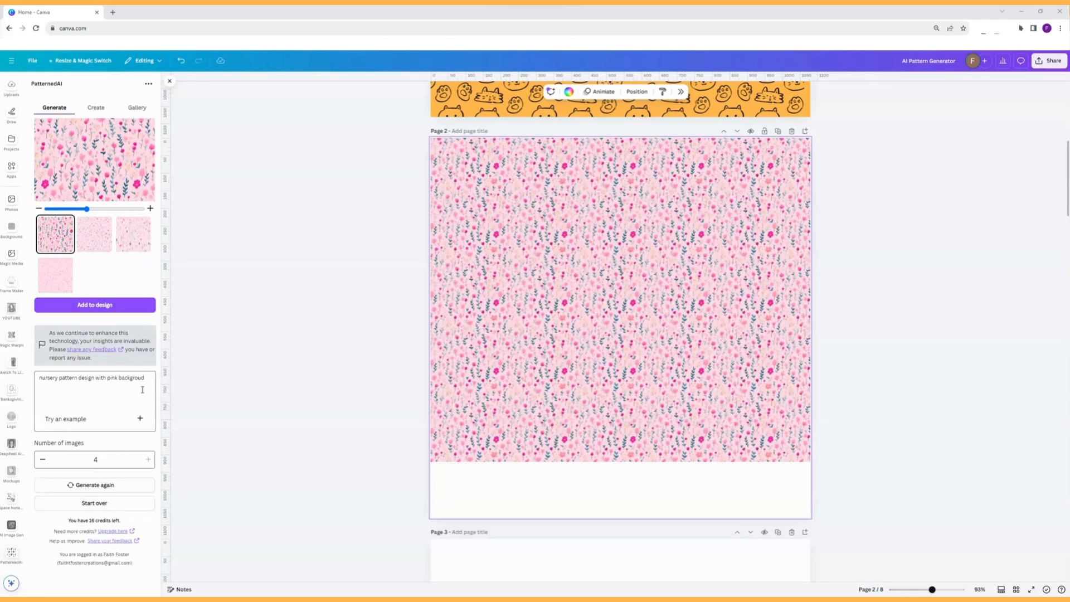
scroll(488, 301, down, 6)
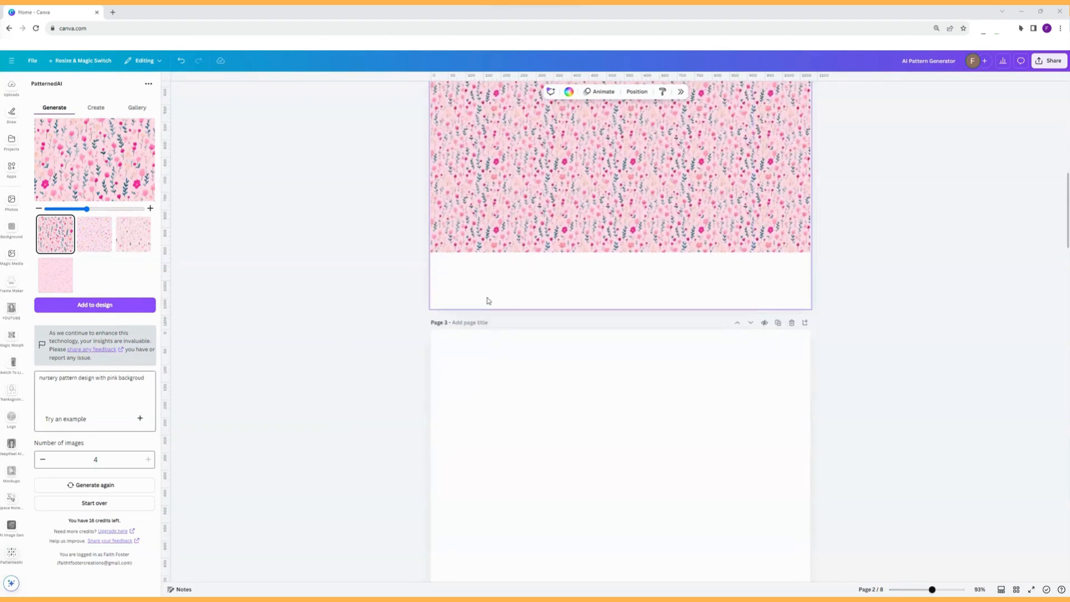
scroll(878, 348, down, 8)
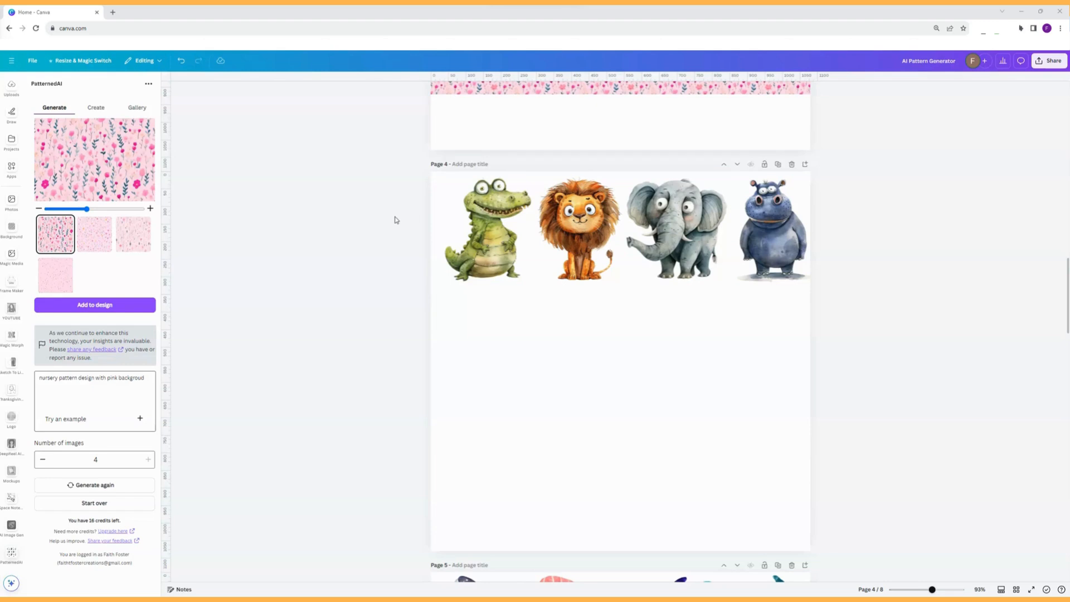
drag(404, 217, 847, 285)
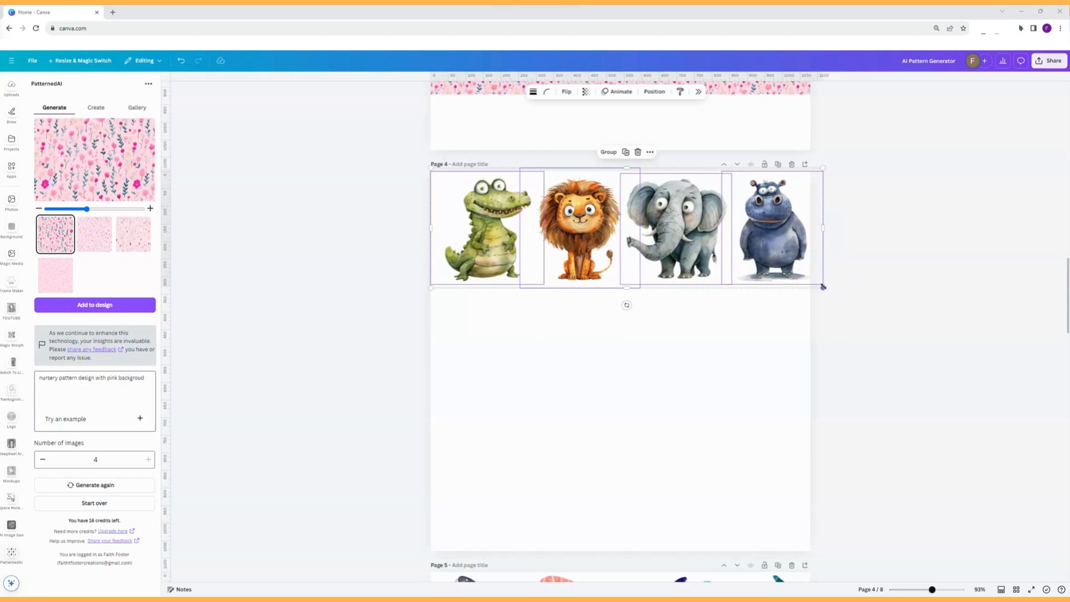
click(848, 270)
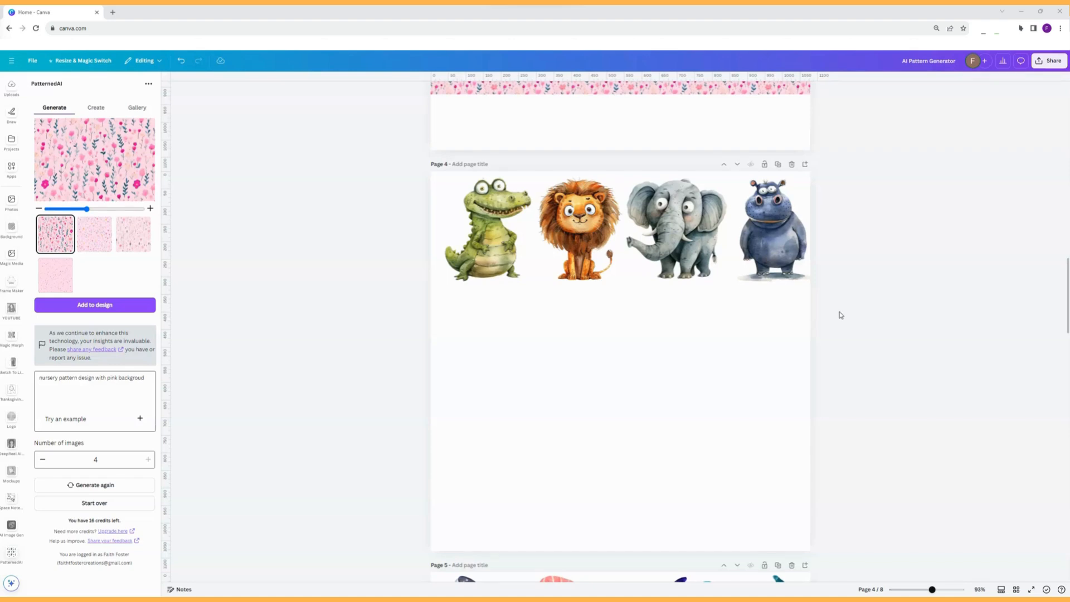
Step: Duplicate the crocodile on page 4 twice, stacking the copies in an evenly spaced column beneath the original
click(494, 233)
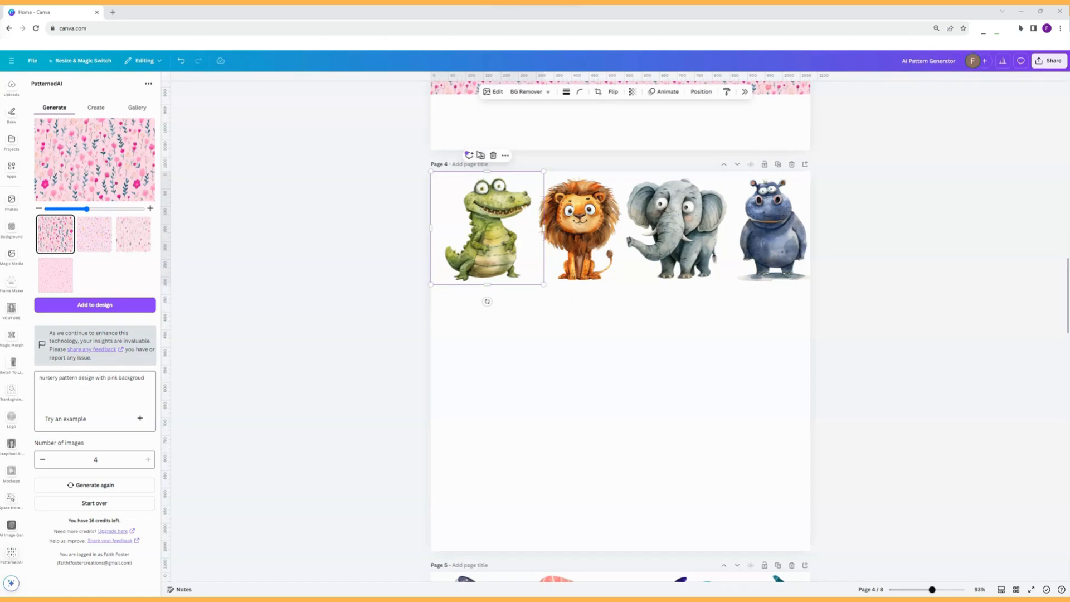
click(480, 155)
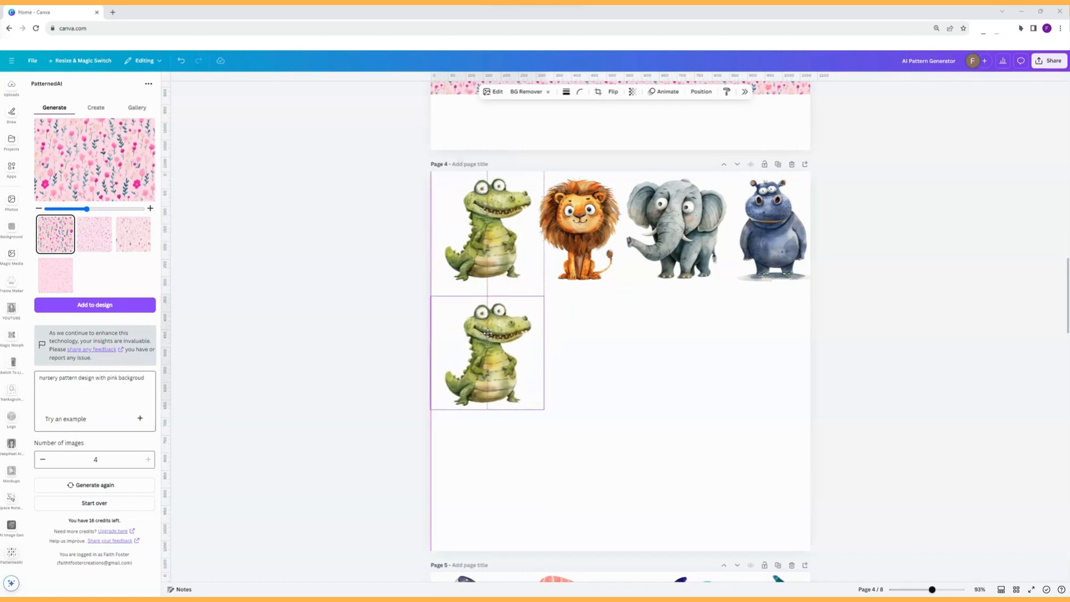
click(481, 280)
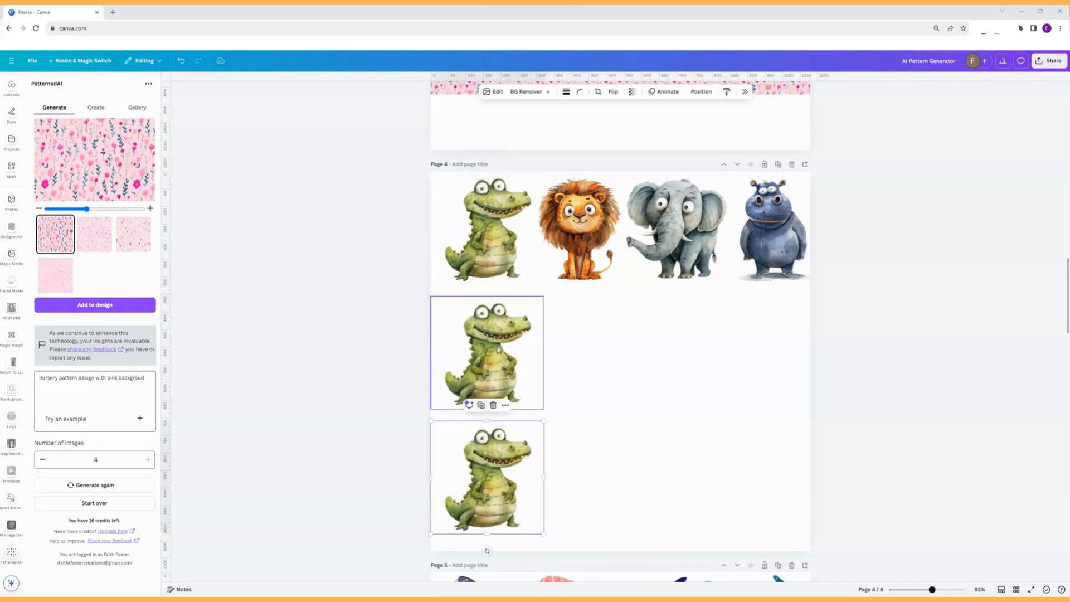
Step: Move the lowest crocodile up beside the second-row crocodile and duplicate it twice to make a row of four
drag(488, 477, 581, 356)
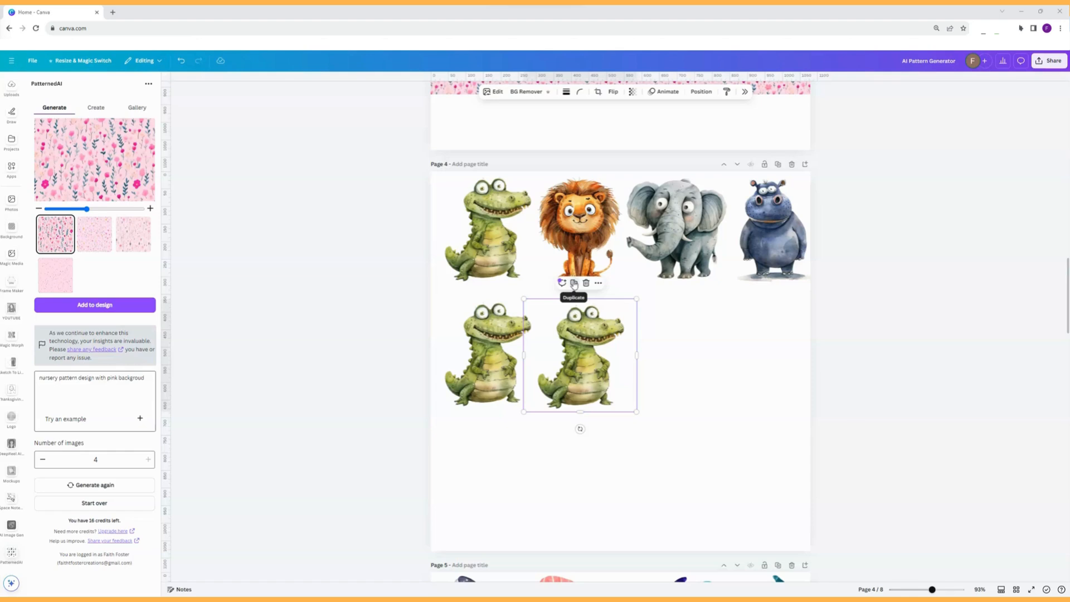
click(574, 285)
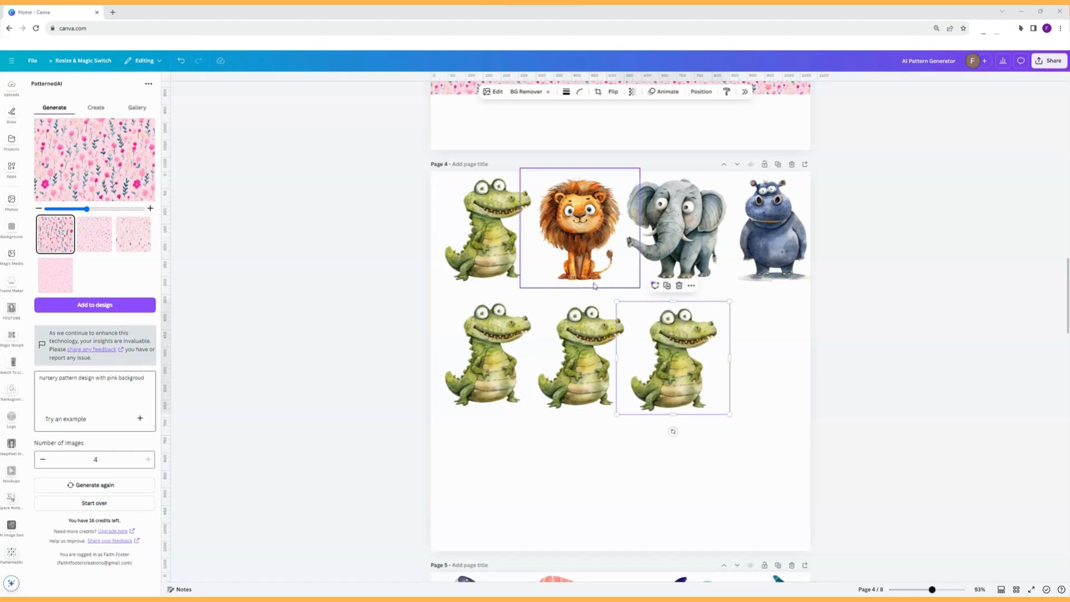
click(668, 287)
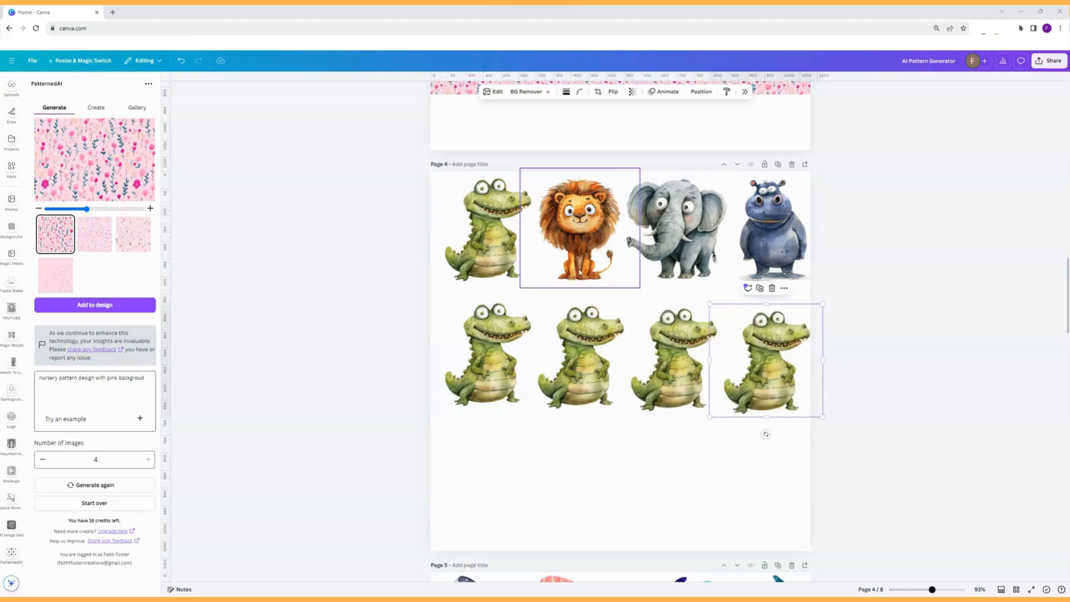
Step: Duplicate the lion and build a row of four evenly spaced lions beneath the crocodile row
click(586, 241)
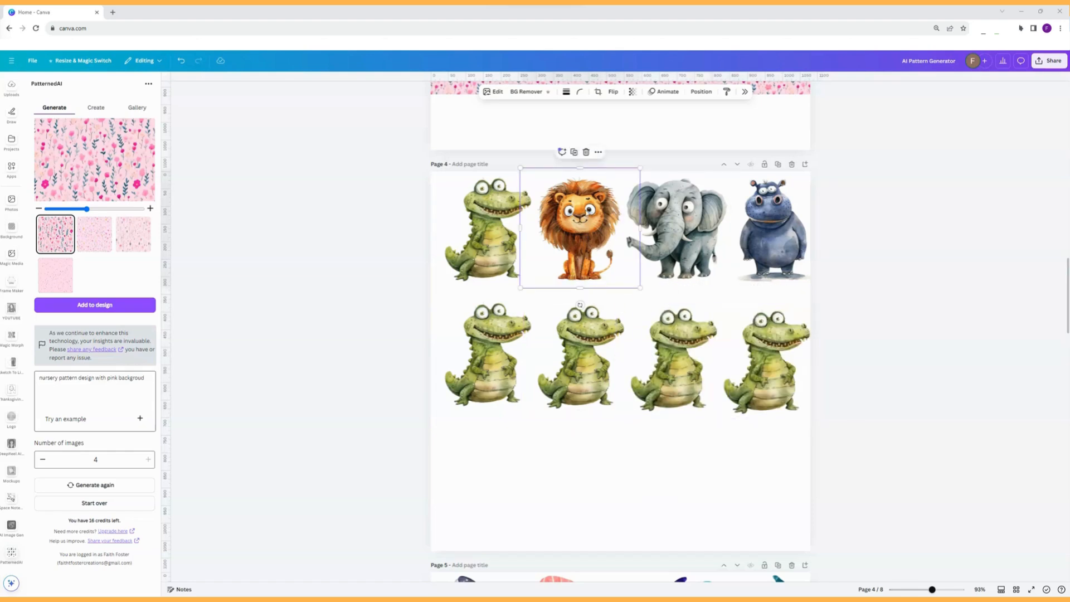
click(575, 153)
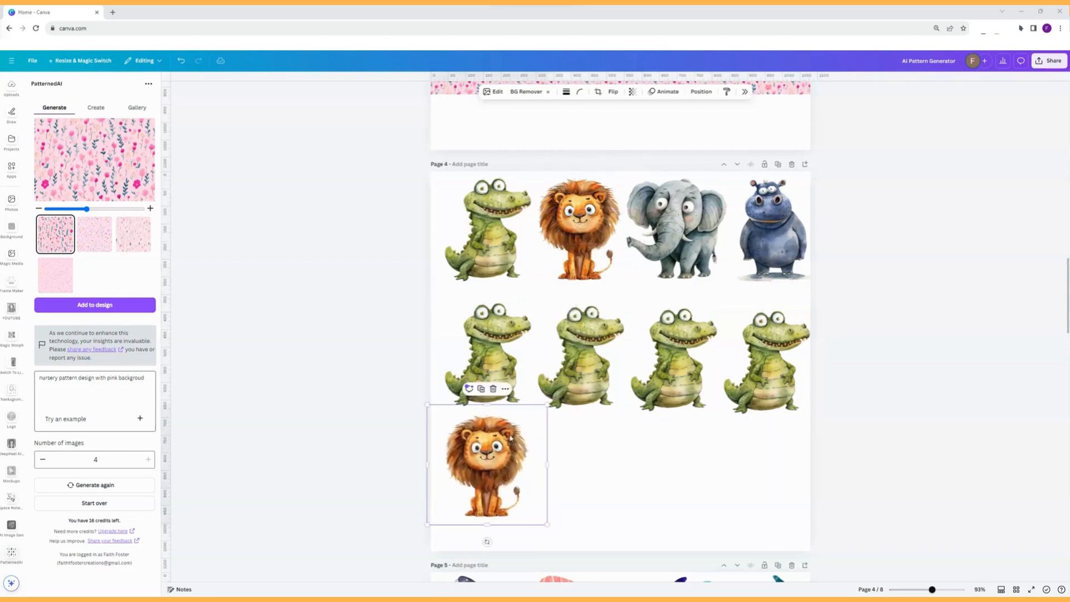
click(481, 389)
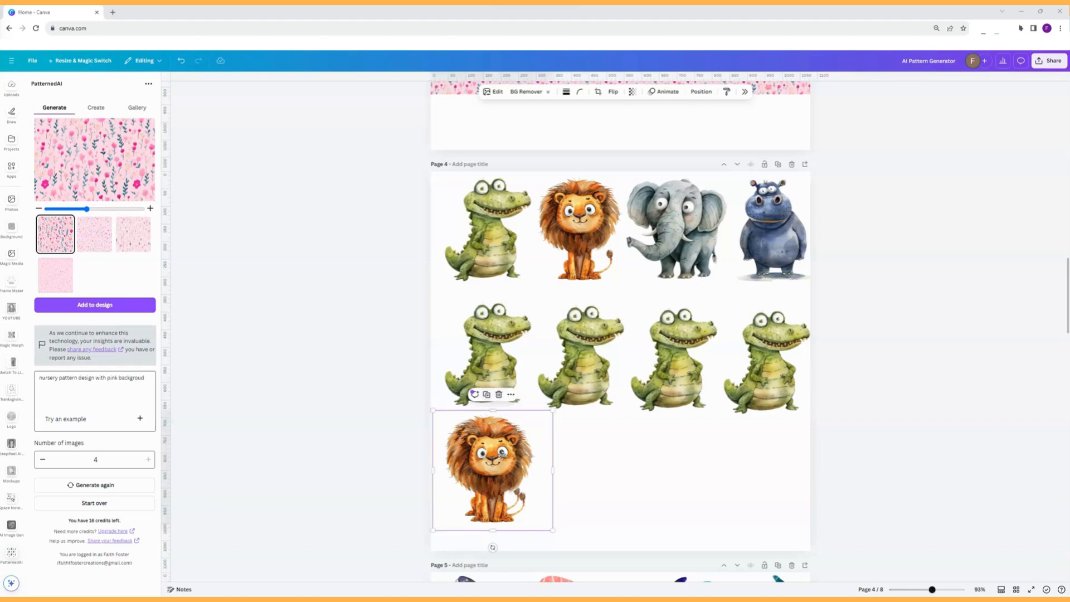
click(566, 389)
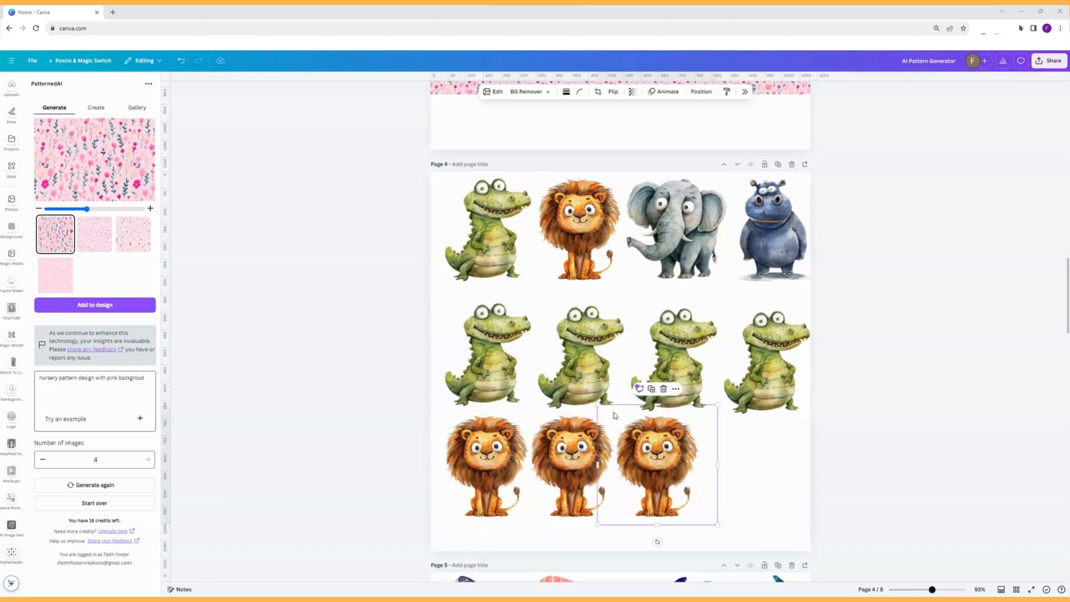
click(652, 389)
Step: Select all three animal rows and shrink them together to about half the page's width
drag(881, 453, 404, 223)
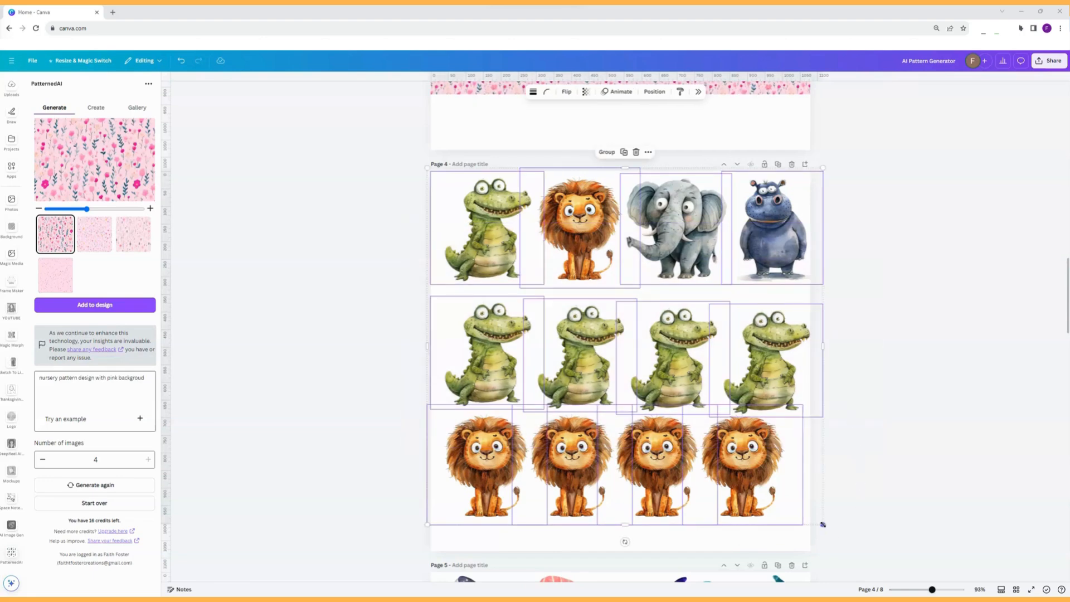
drag(823, 524, 623, 339)
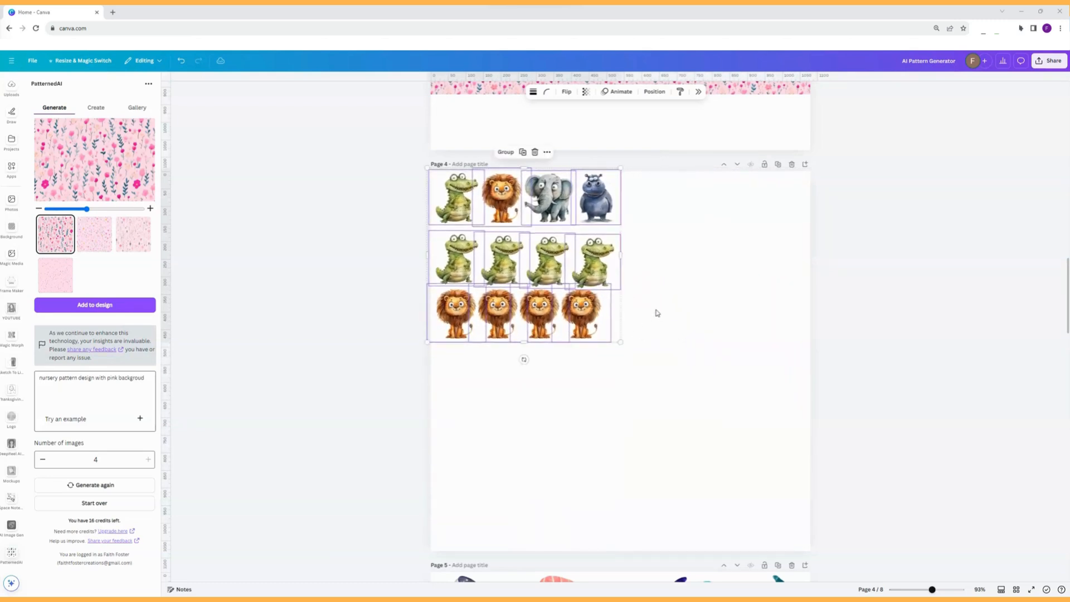
click(659, 279)
Step: Duplicate the mixed-animal row and place the copy beside the original so the row spans the page
drag(661, 204, 427, 187)
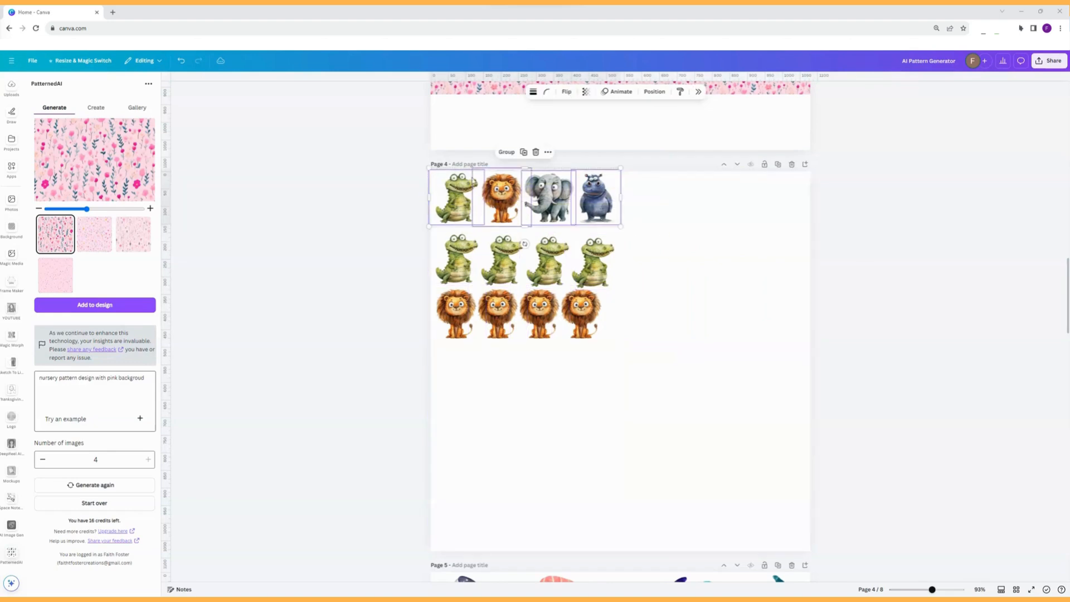
click(524, 153)
drag(549, 202, 730, 198)
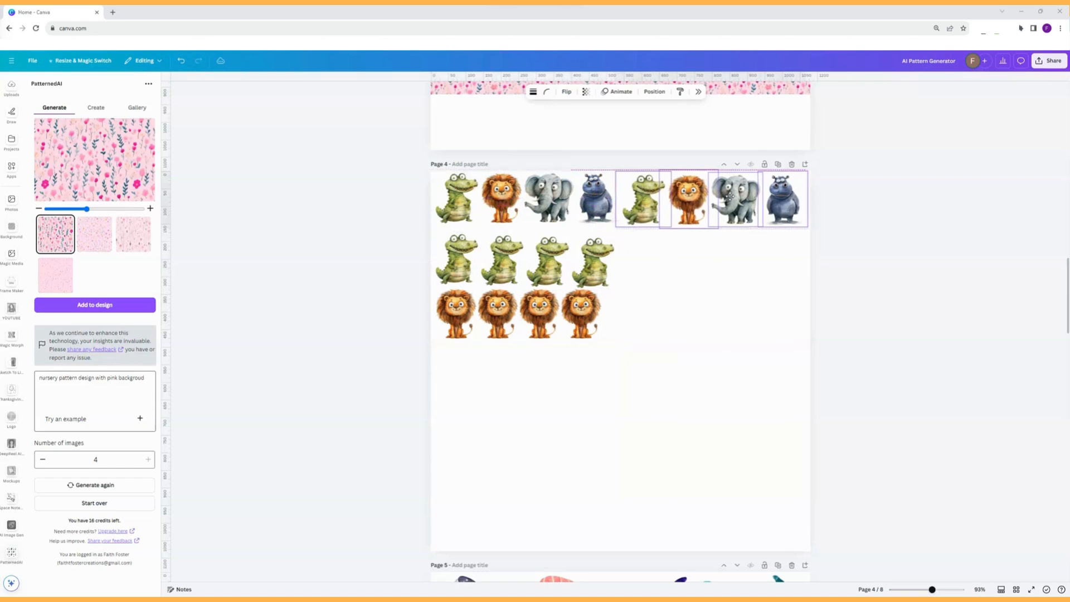
Step: Duplicate the crocodile and lion rows together and place the copies beside the originals to span the page
drag(663, 272, 512, 257)
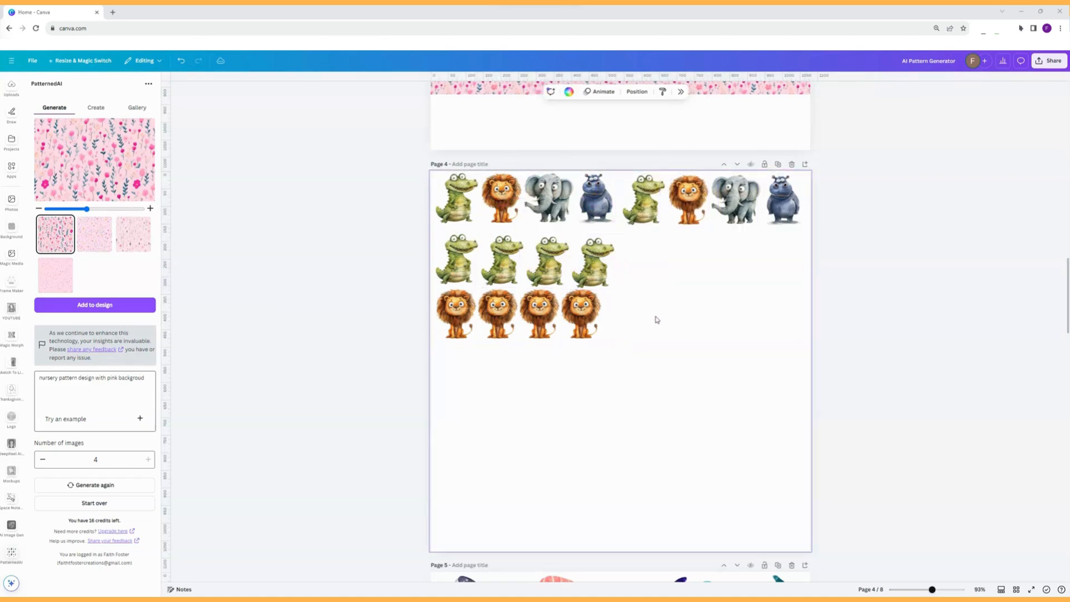
drag(631, 342, 429, 231)
click(522, 215)
drag(530, 346, 707, 347)
click(707, 384)
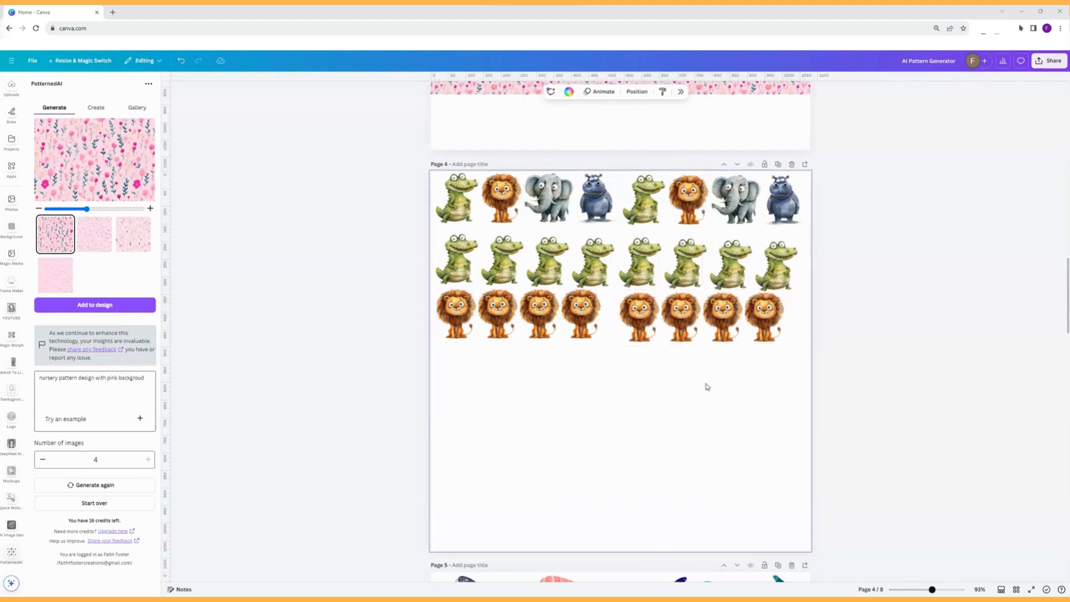
Step: Duplicate an elephant beneath the lion row and repeat it into an evenly spaced row of seven
click(550, 205)
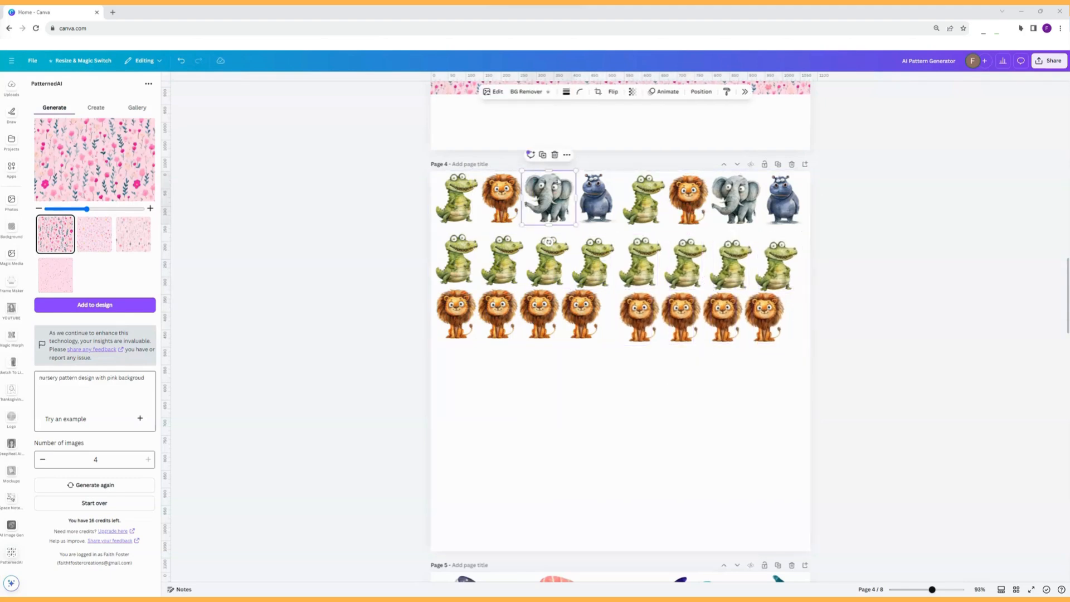
click(542, 154)
drag(552, 207, 532, 366)
click(460, 331)
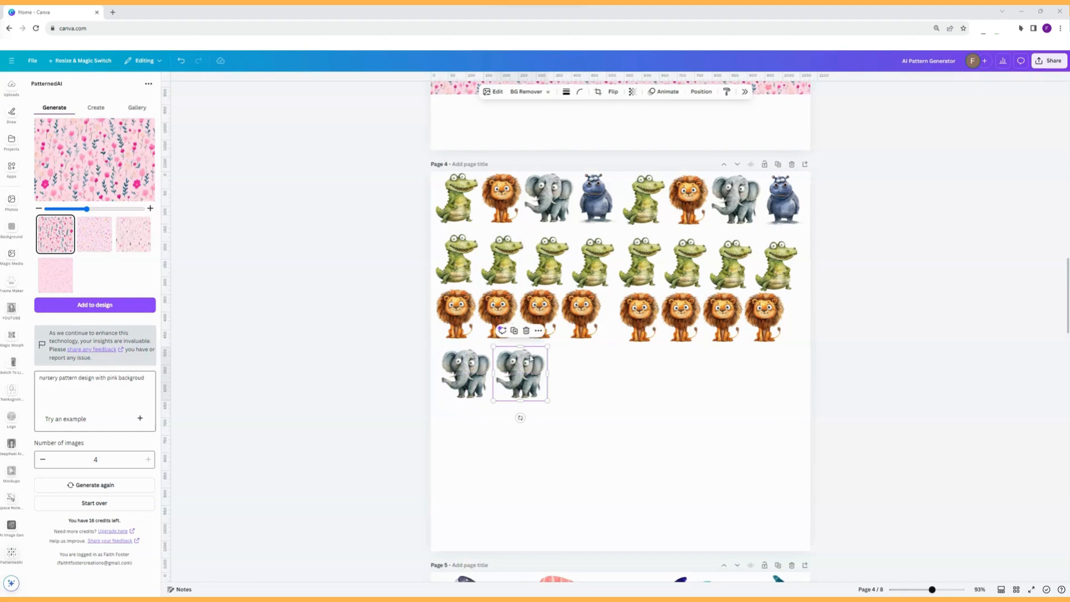
key(ctrl+d)
key(ctrl+d)
key(ctrl+d)
key(ctrl+d)
key(ctrl+d)
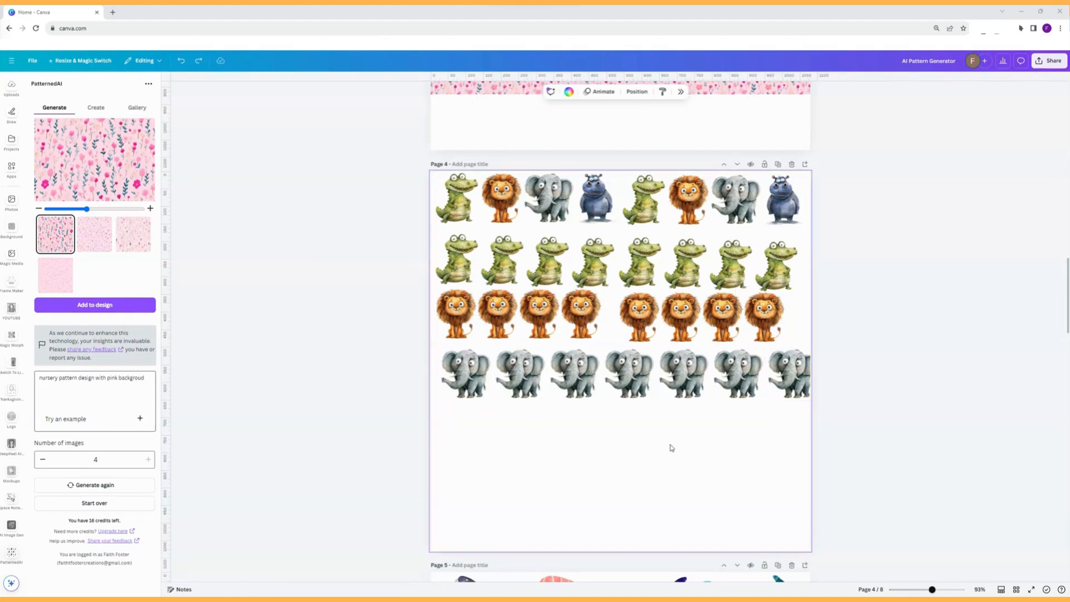
Step: Duplicate a hippo beneath the elephant row and repeat it into an evenly spaced row of eight
click(792, 198)
right_click(791, 197)
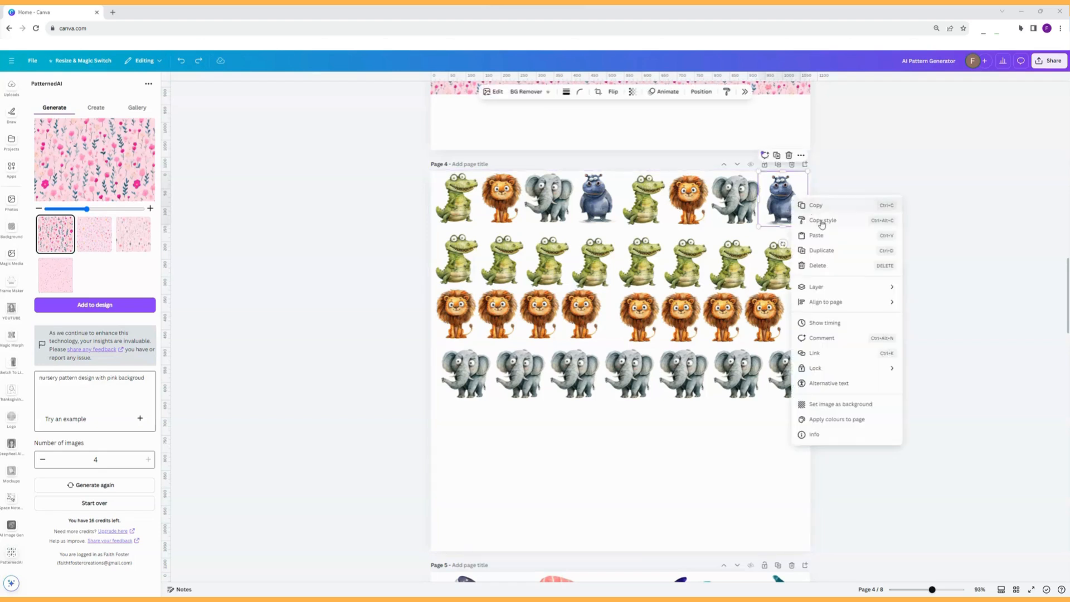
click(817, 246)
drag(784, 207, 504, 431)
key(ctrl+d)
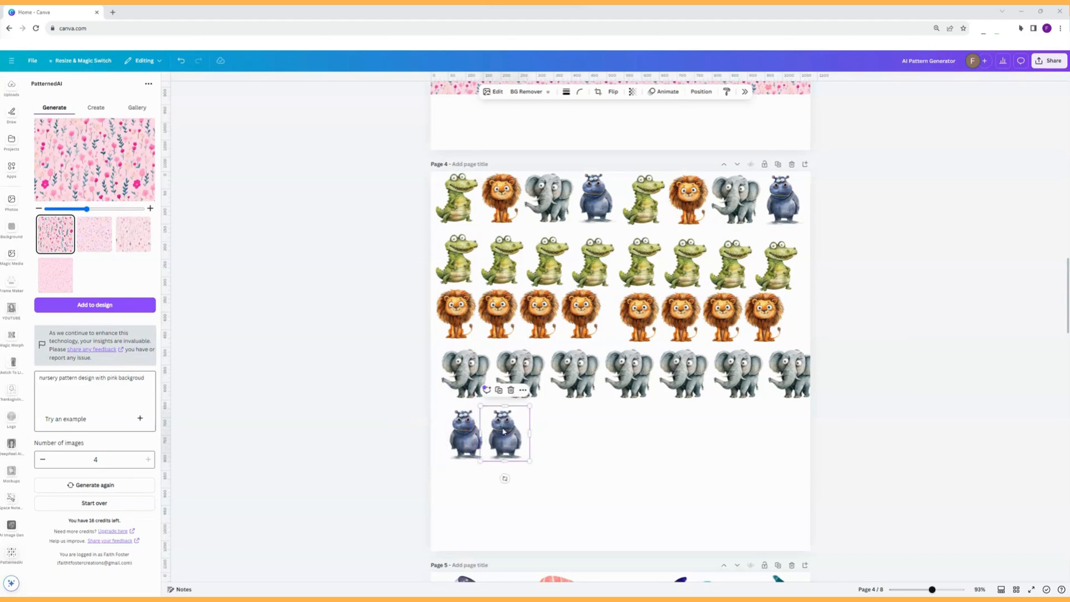
key(ctrl+d)
key(ctrl+d)
key(ctrl+d)
key(ctrl+d)
key(ctrl+d)
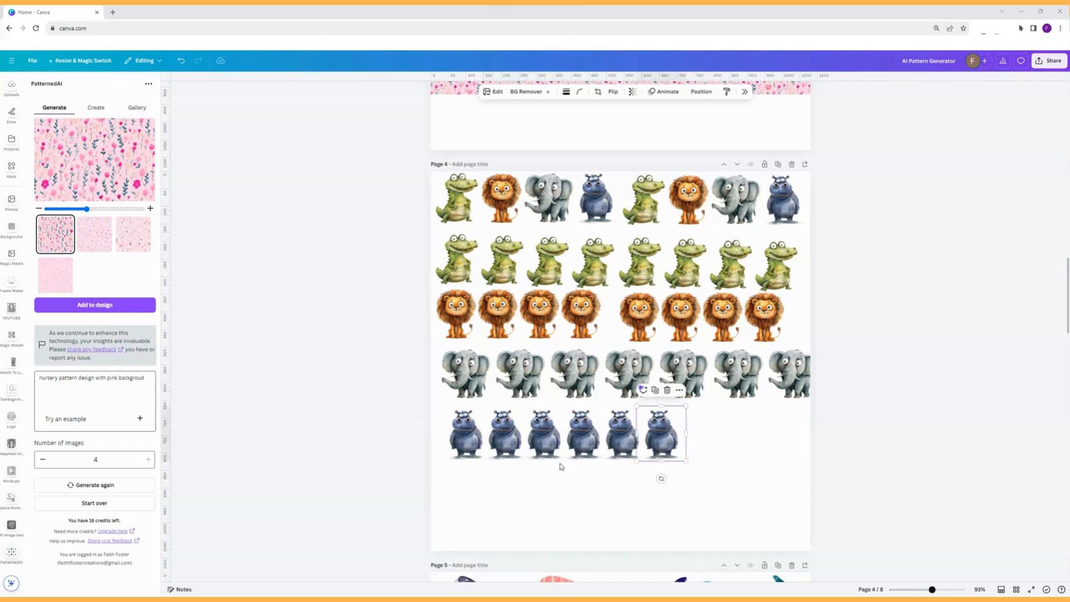
key(ctrl+d)
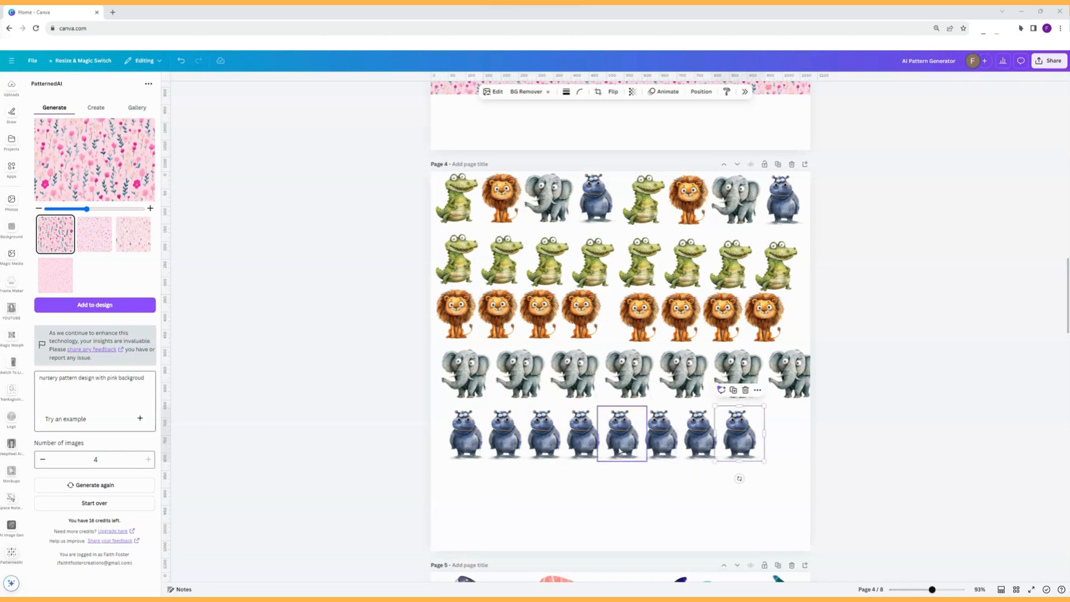
click(858, 441)
Step: Try a copy of the mixed-animal row beneath the hippo row, and delete that copy
drag(862, 205, 427, 193)
click(617, 153)
drag(625, 194, 621, 498)
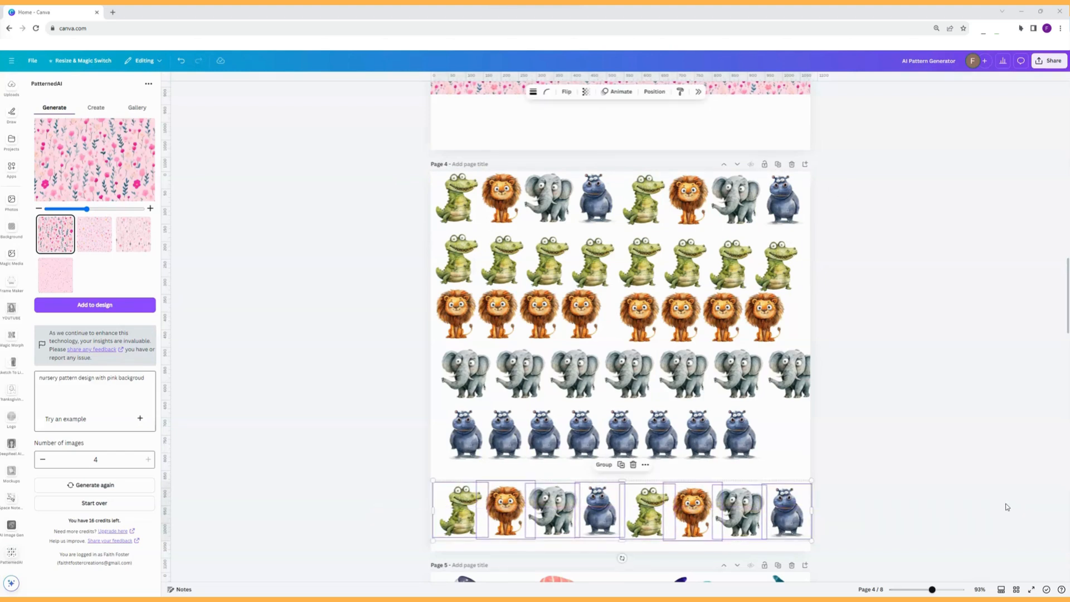
key(Delete)
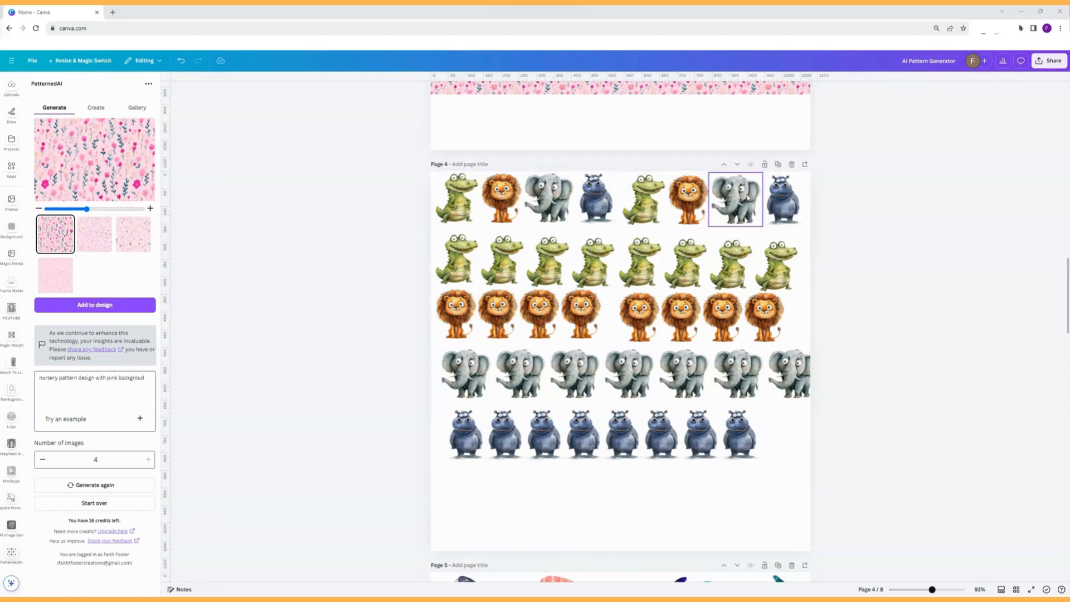
Step: Enlarge the crocodile, lion, elephant and hippo rows together and shift them to fill the page below the mixed-animal row
drag(851, 470, 427, 229)
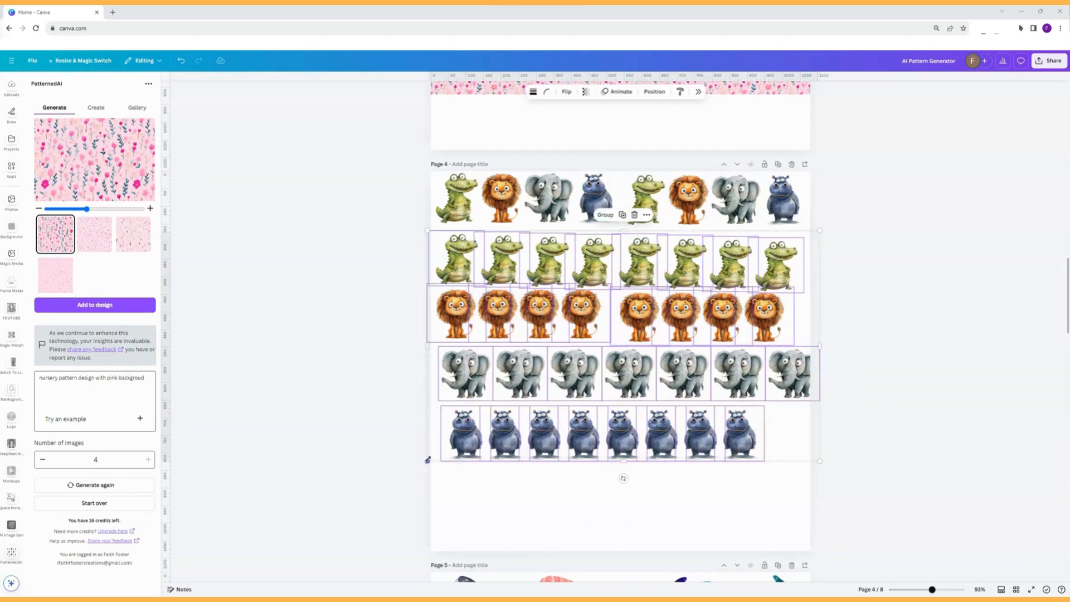
drag(427, 461, 328, 581)
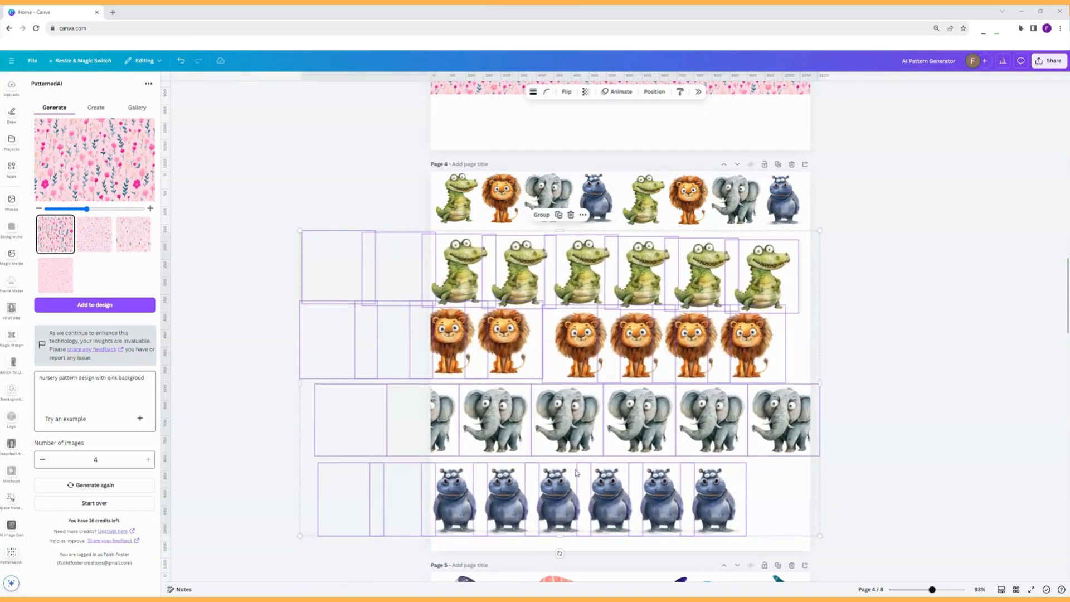
drag(576, 473, 690, 473)
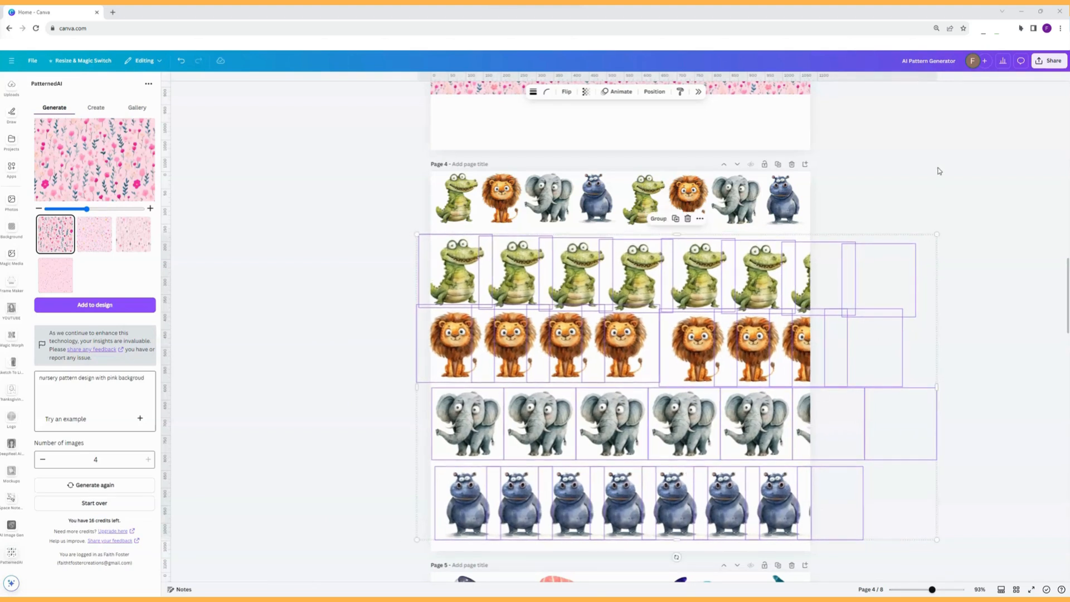
click(924, 187)
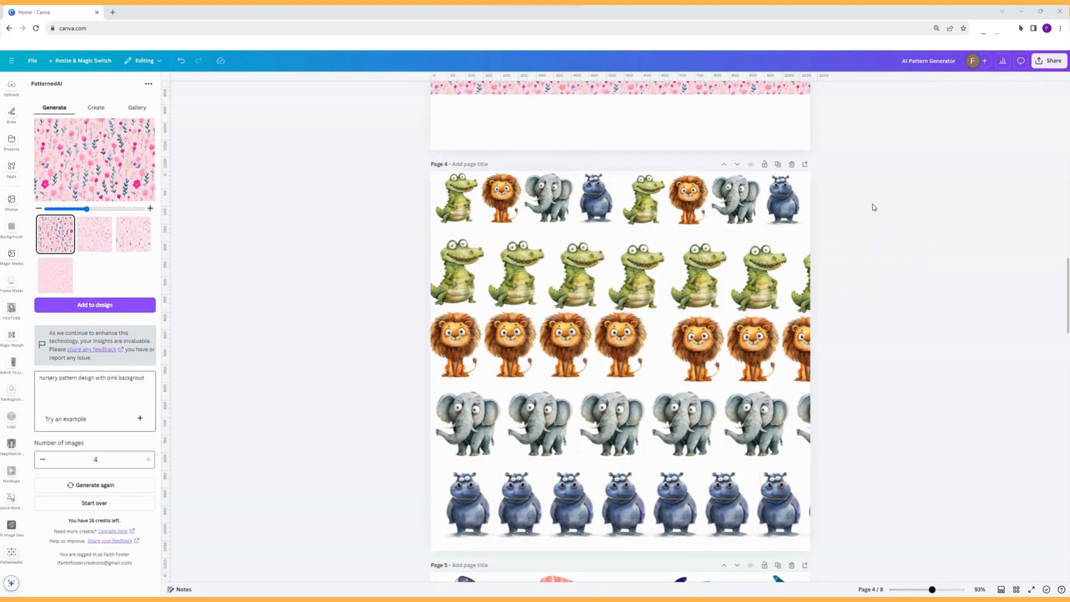
Step: Select the mixed-animal row and even out its spacing with Tidy up
drag(870, 199, 431, 202)
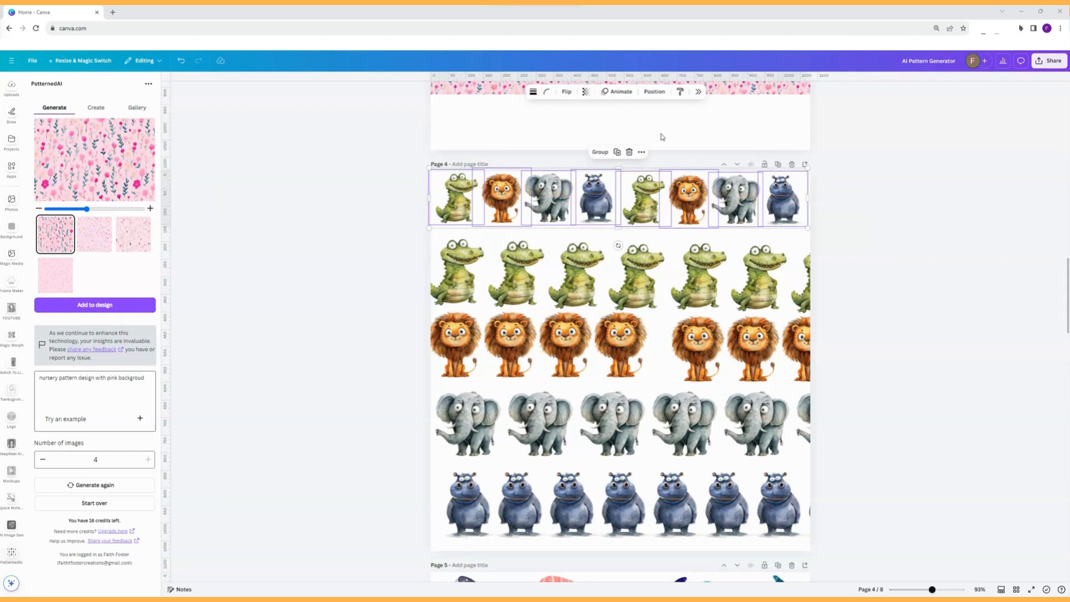
click(655, 93)
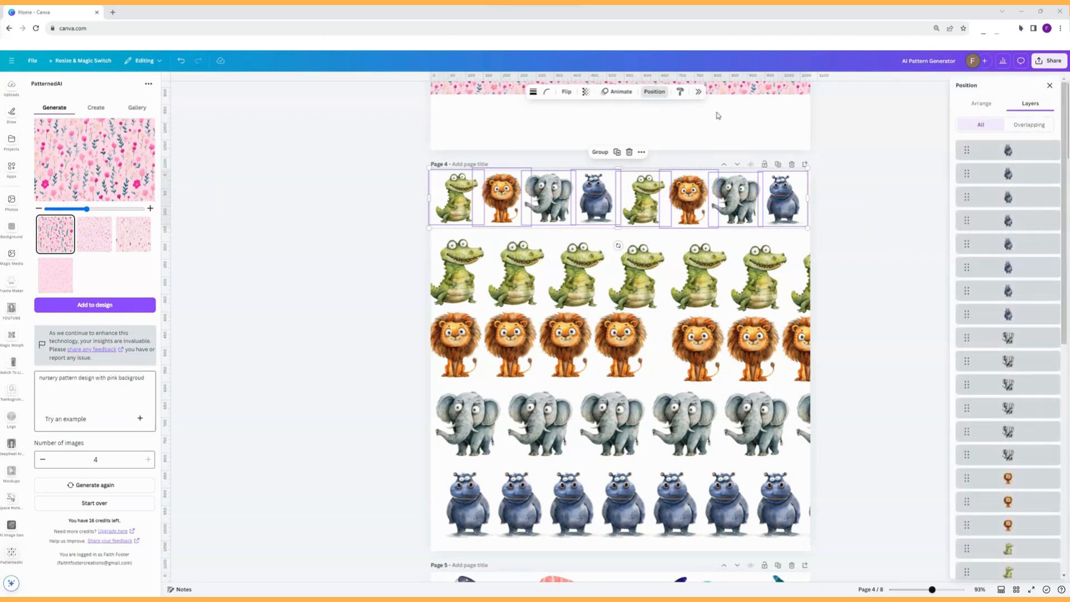
click(987, 105)
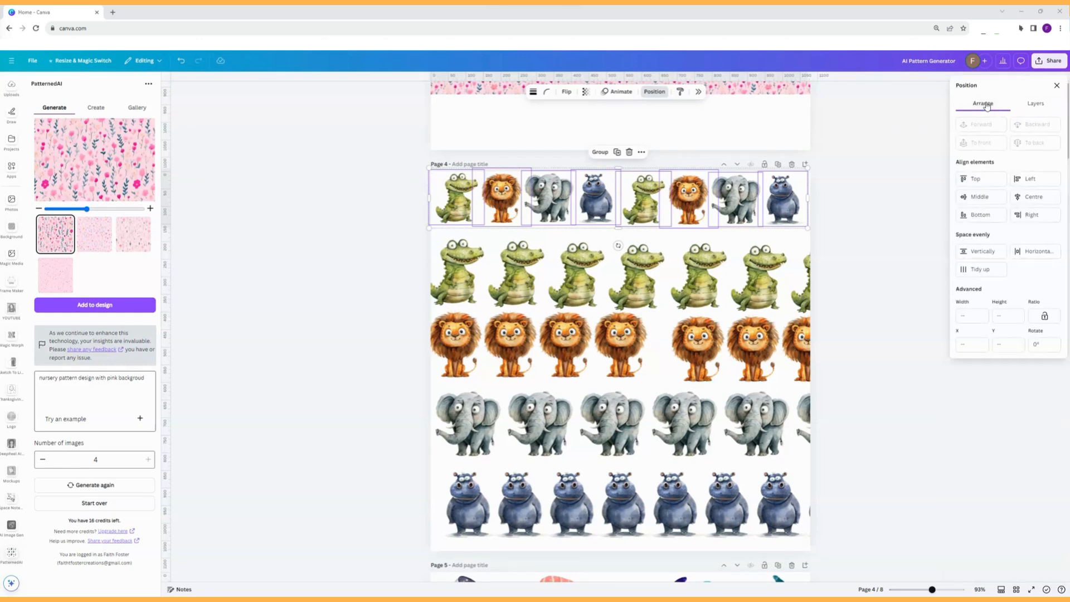
click(980, 271)
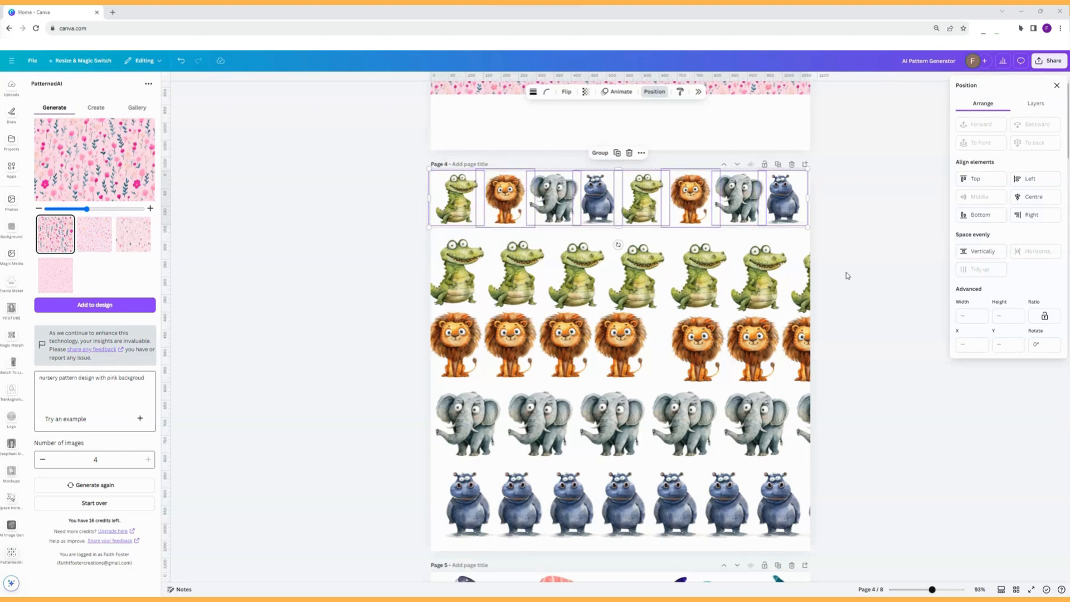
Step: Apply Tidy up to the crocodile row and the lion row, and check the elephant and hippo rows' spacing
drag(856, 235, 420, 316)
click(980, 270)
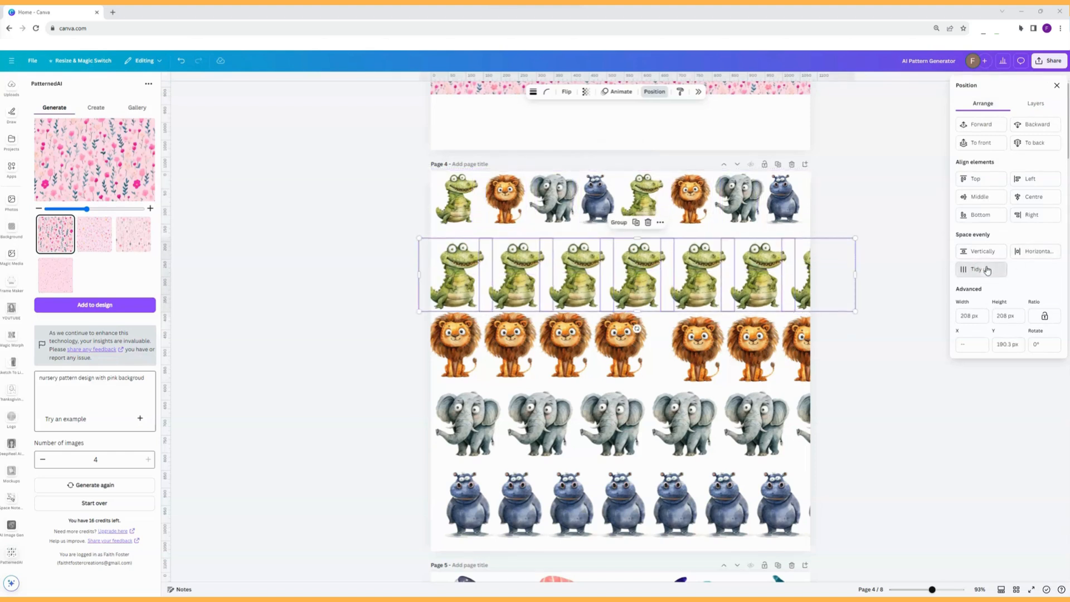
drag(862, 348, 440, 349)
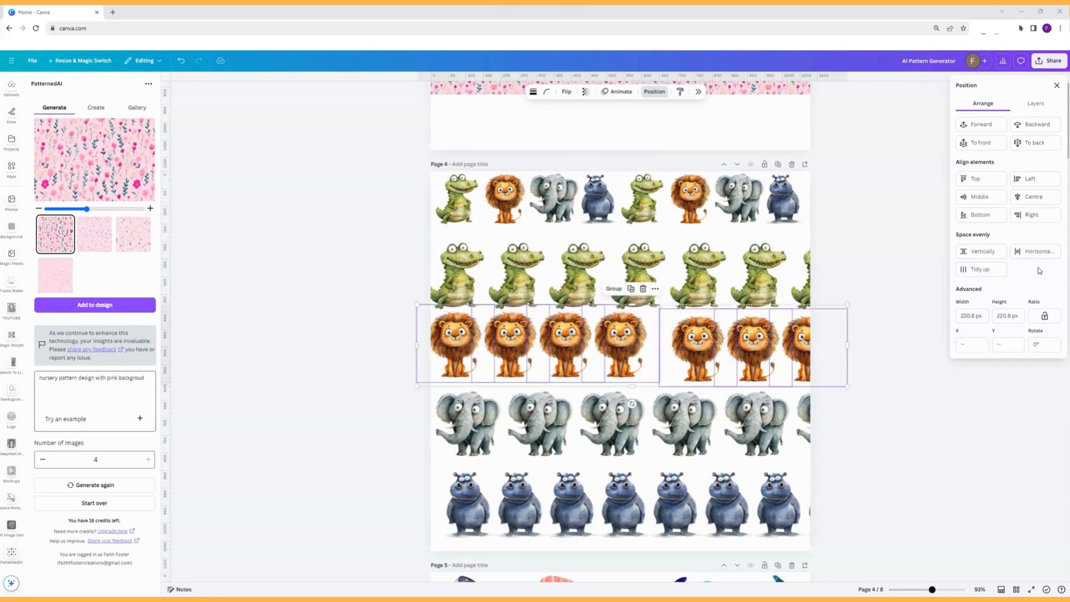
click(981, 269)
drag(826, 418, 521, 423)
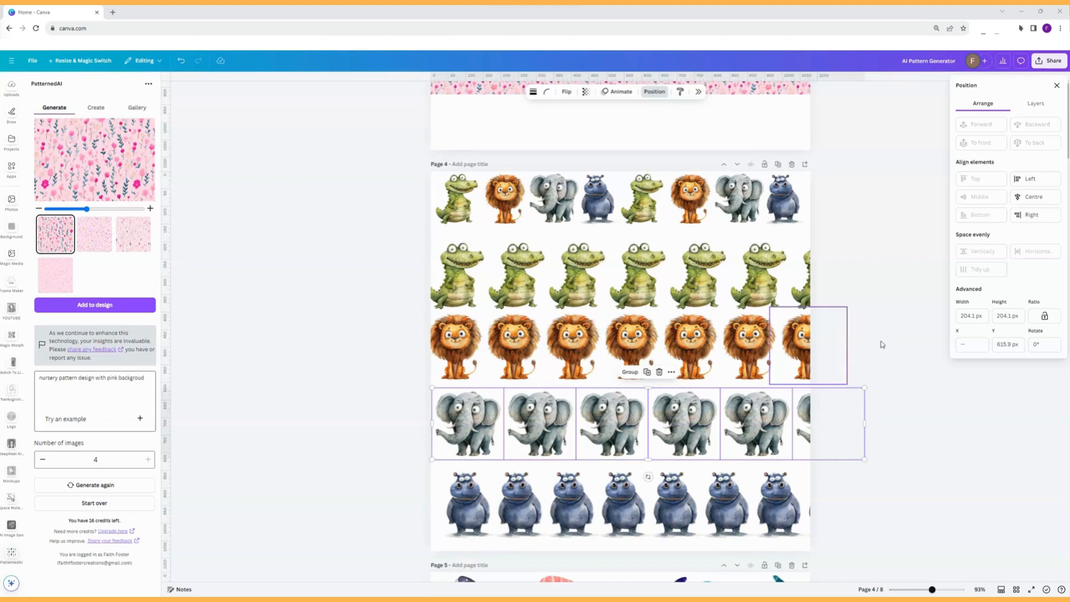
drag(868, 504, 433, 504)
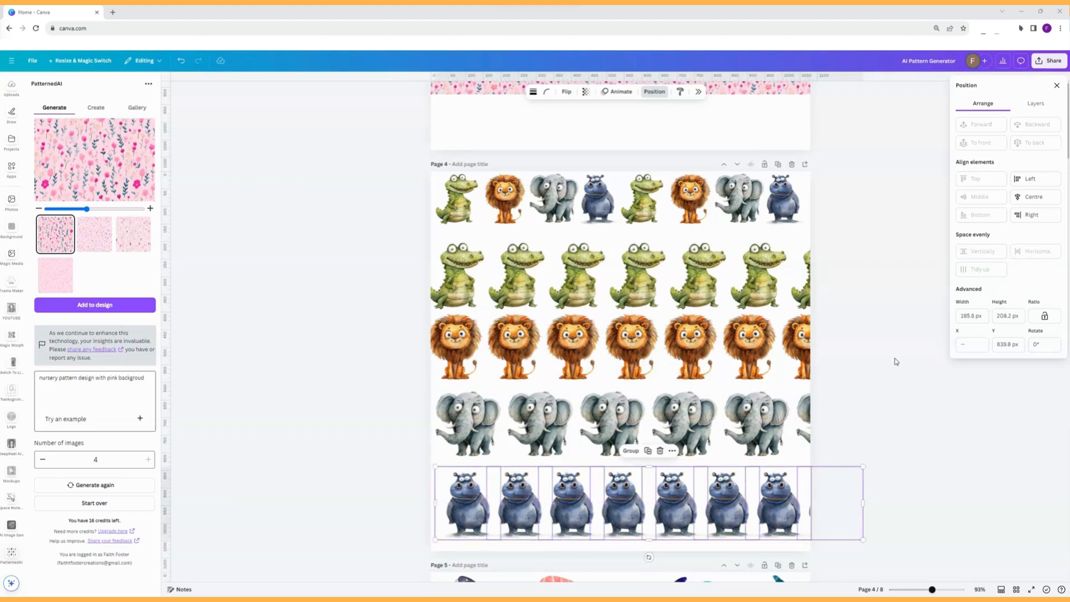
click(874, 452)
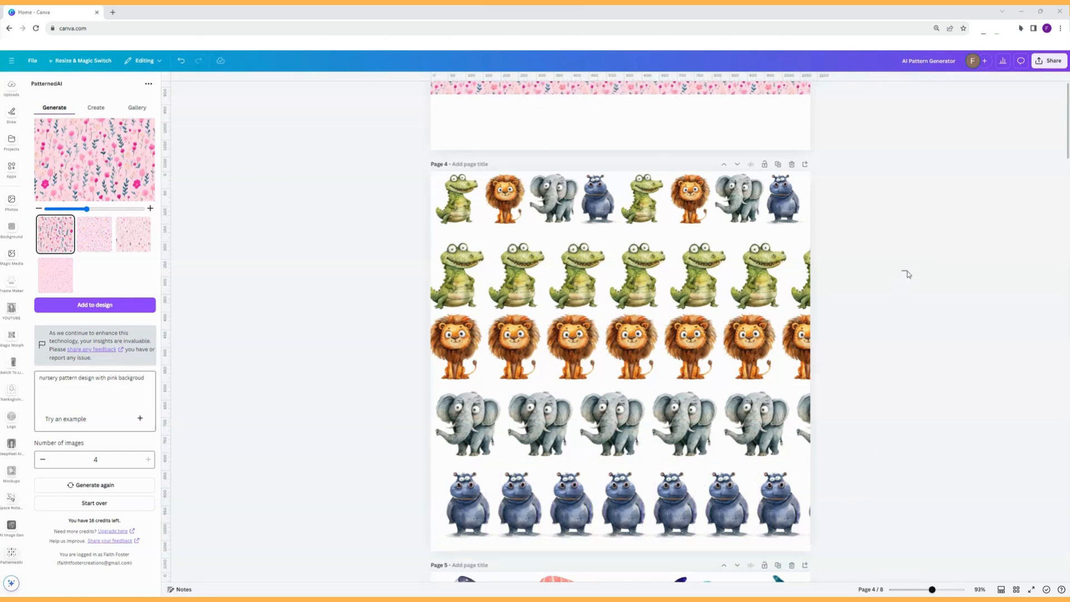
Step: Shift the crocodile row slightly, remove the cut-off crocodile, and position the first and last crocodiles near the page's side edges
drag(907, 273, 397, 269)
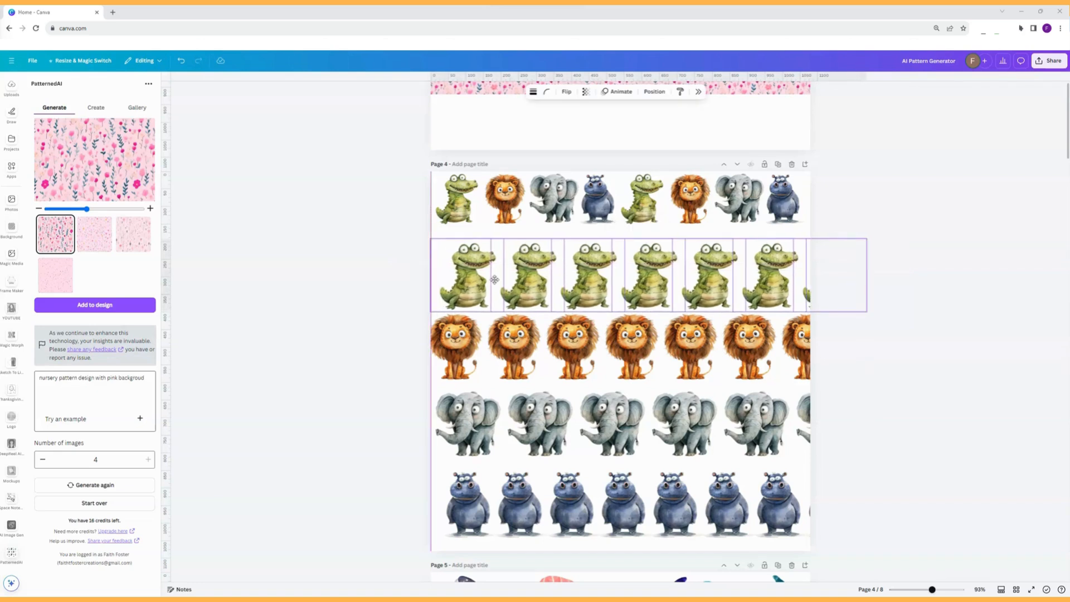
drag(495, 280, 493, 280)
click(825, 277)
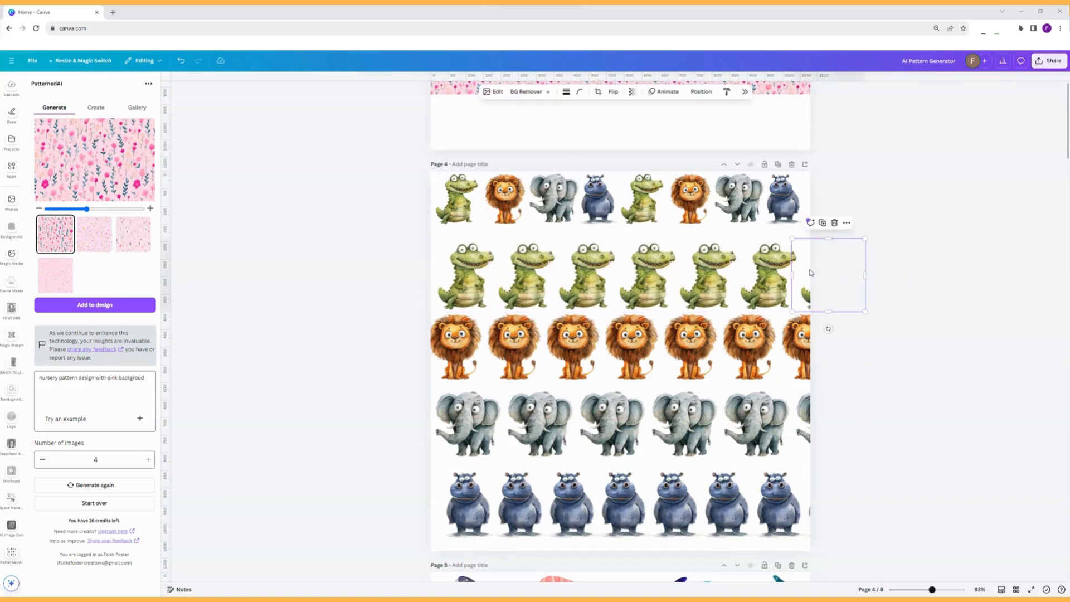
drag(811, 273, 776, 276)
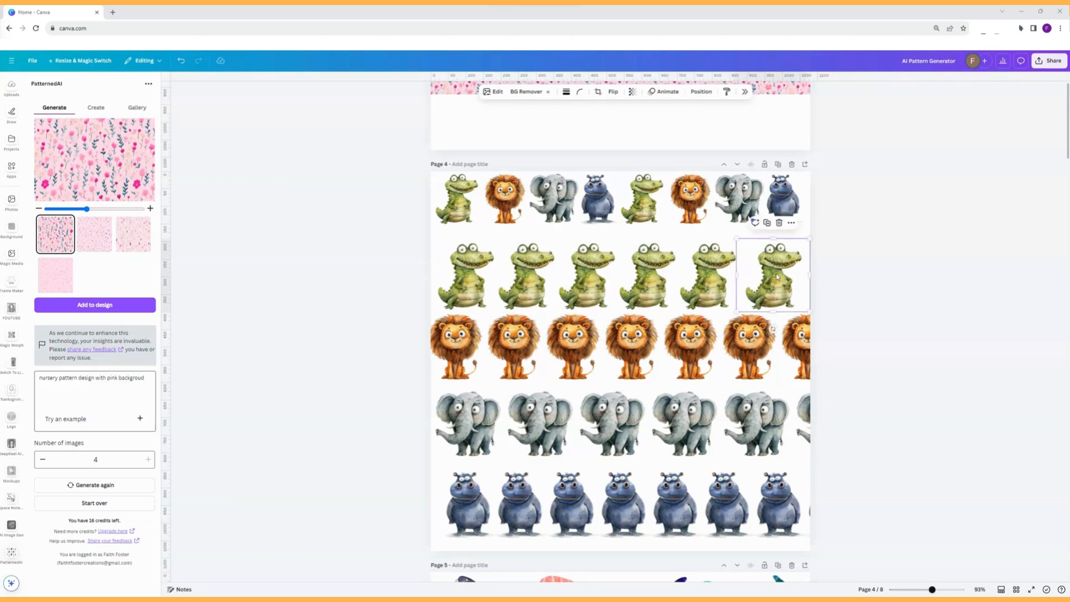
click(468, 281)
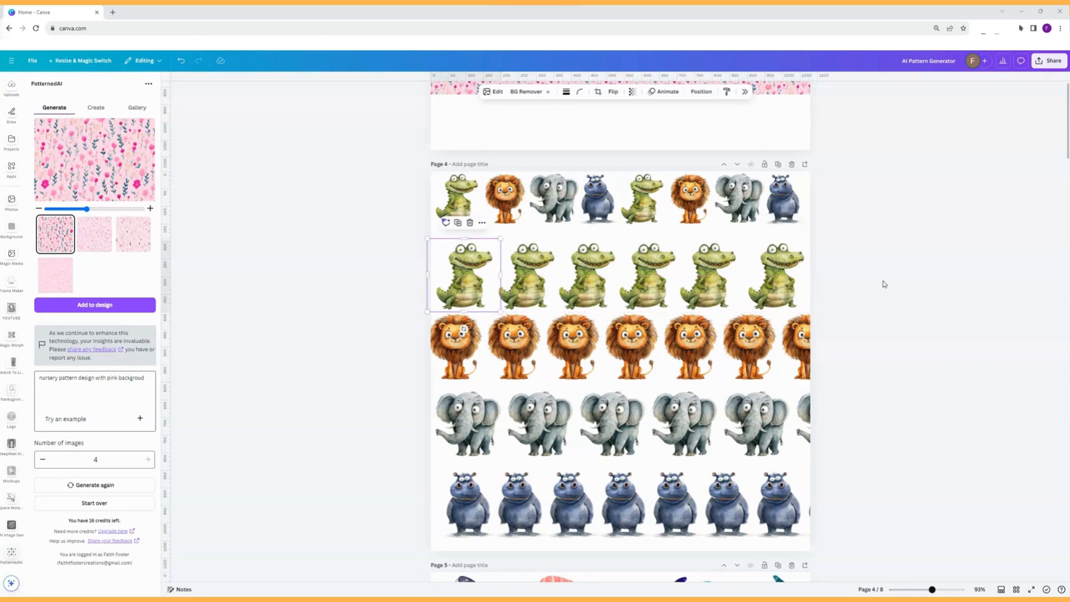
Step: Select all six crocodiles in the second row and even out their spacing with Tidy up
drag(871, 273, 443, 274)
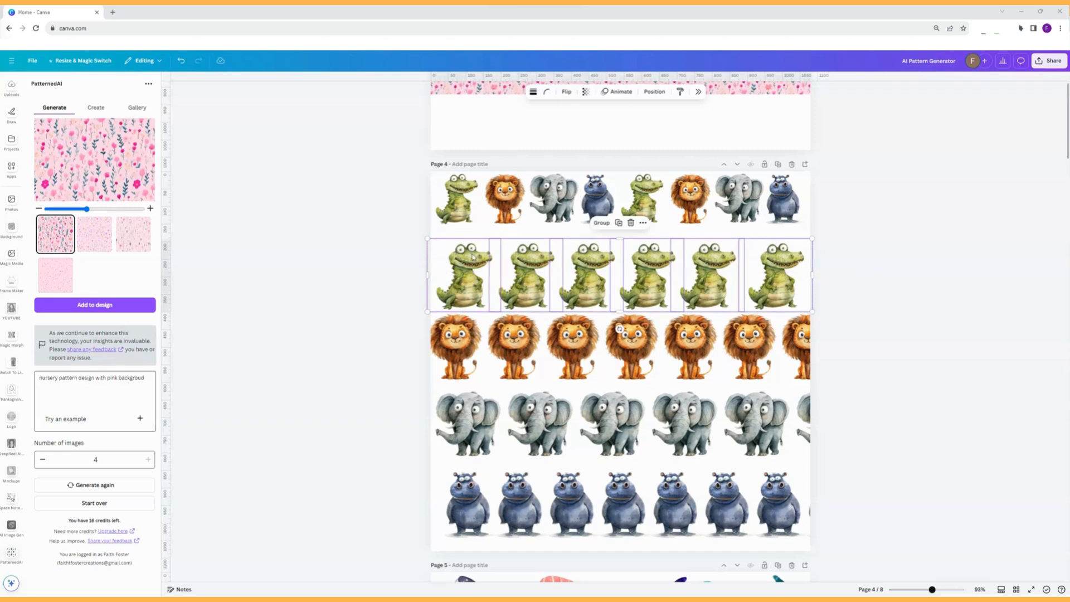
click(655, 91)
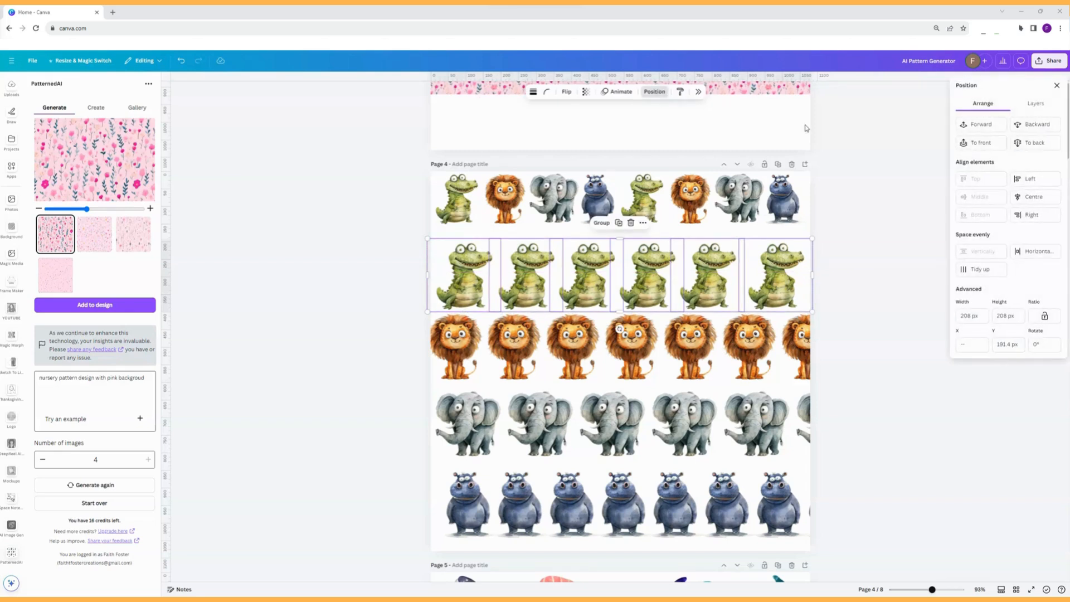
click(990, 274)
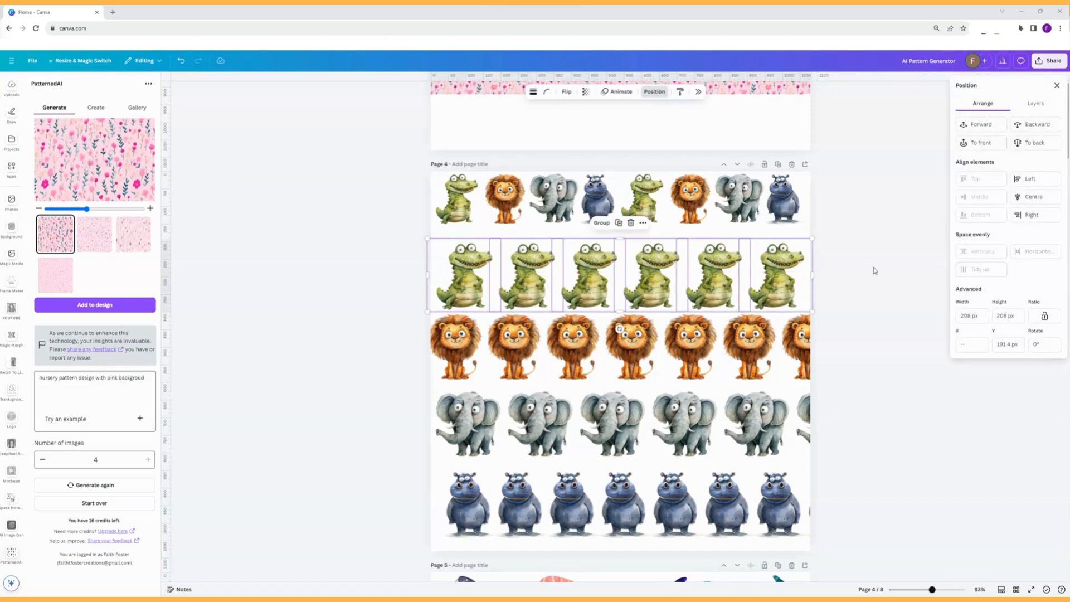
Step: Position the last lion half off the page's right edge and the first lion half off its left edge
click(834, 340)
click(802, 341)
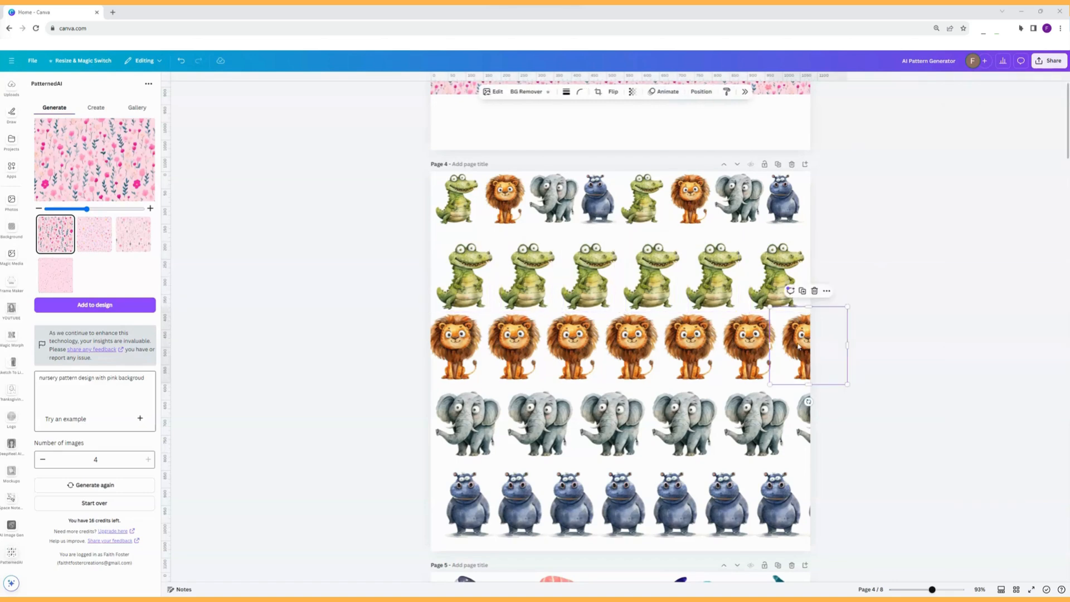
key(Delete)
click(801, 341)
drag(802, 340, 802, 336)
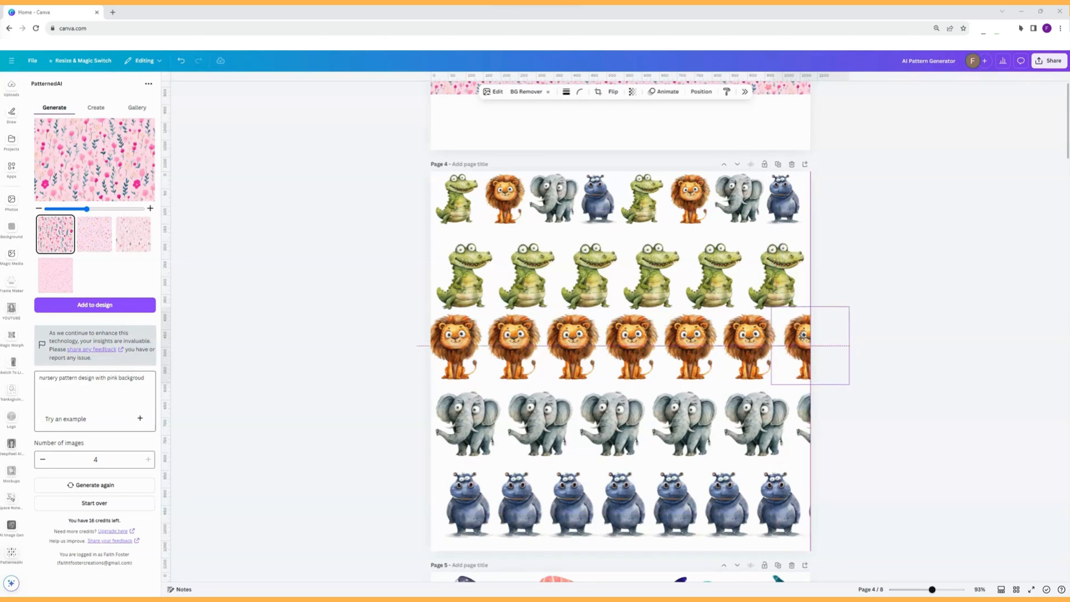
drag(803, 335, 804, 339)
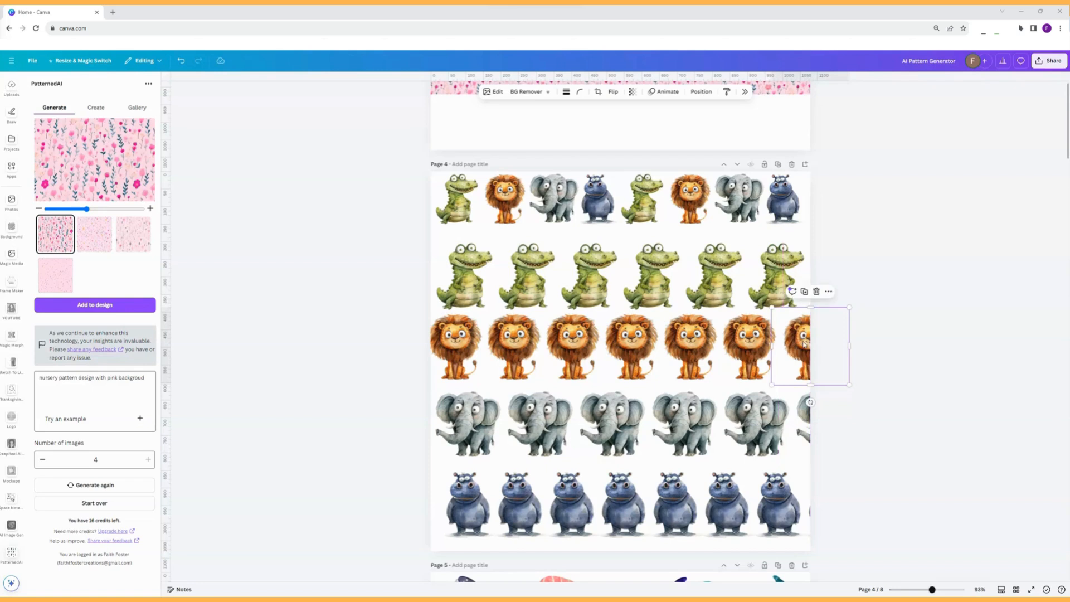
drag(465, 346, 439, 348)
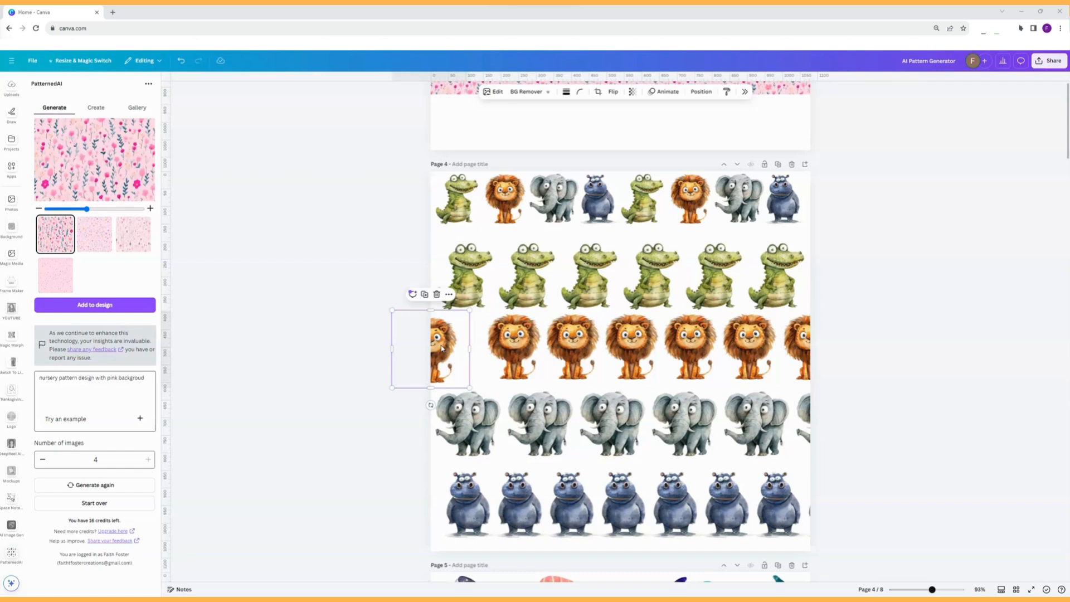
Step: Select the whole lion row, align and space it evenly with Tidy up, and deselect it
drag(365, 331, 845, 336)
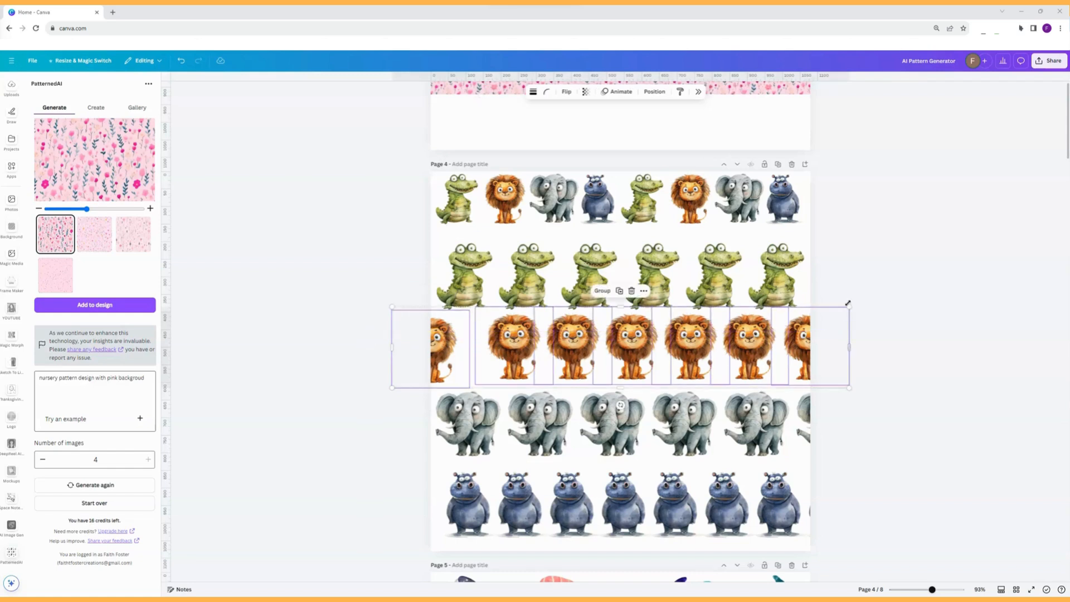
click(660, 93)
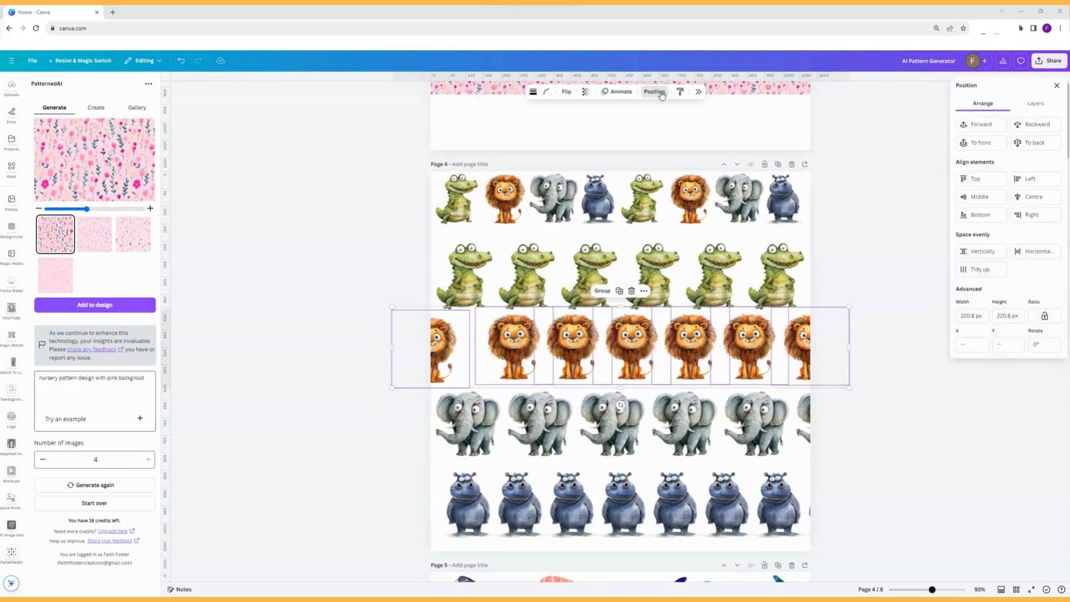
click(985, 270)
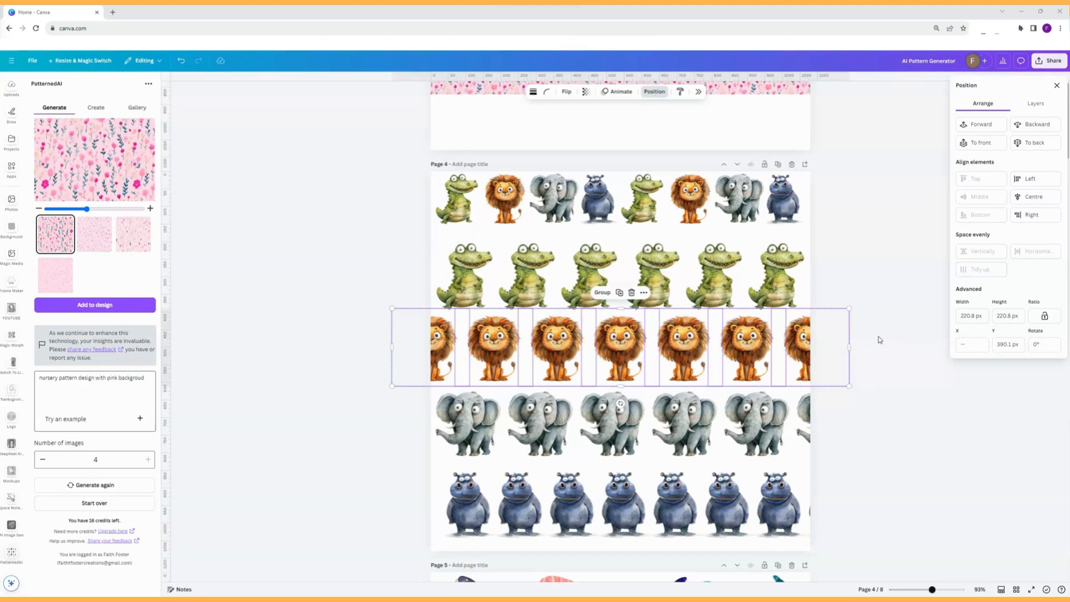
click(904, 346)
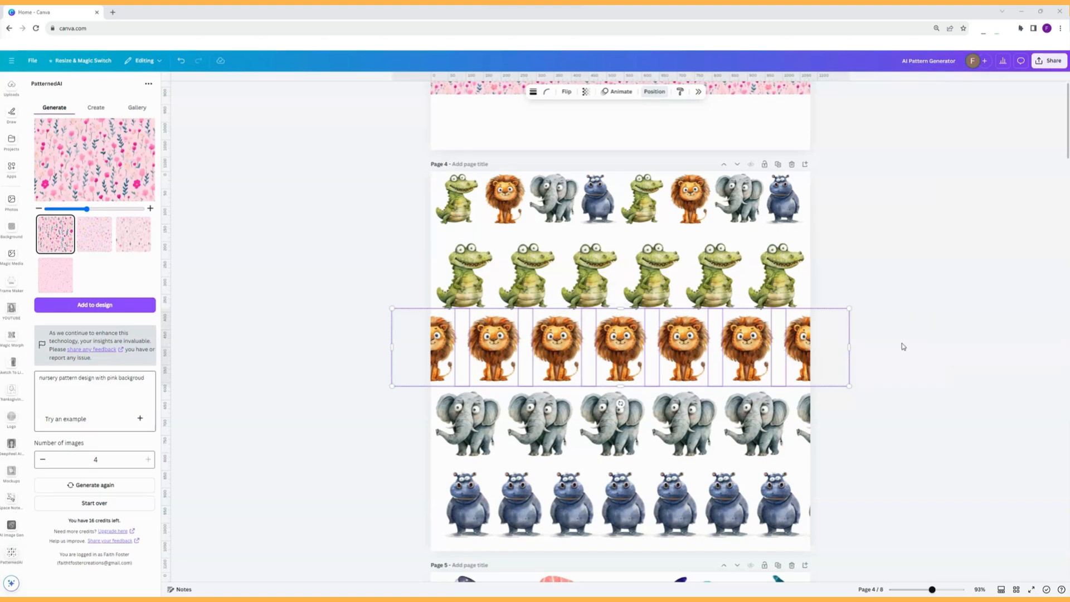
click(882, 340)
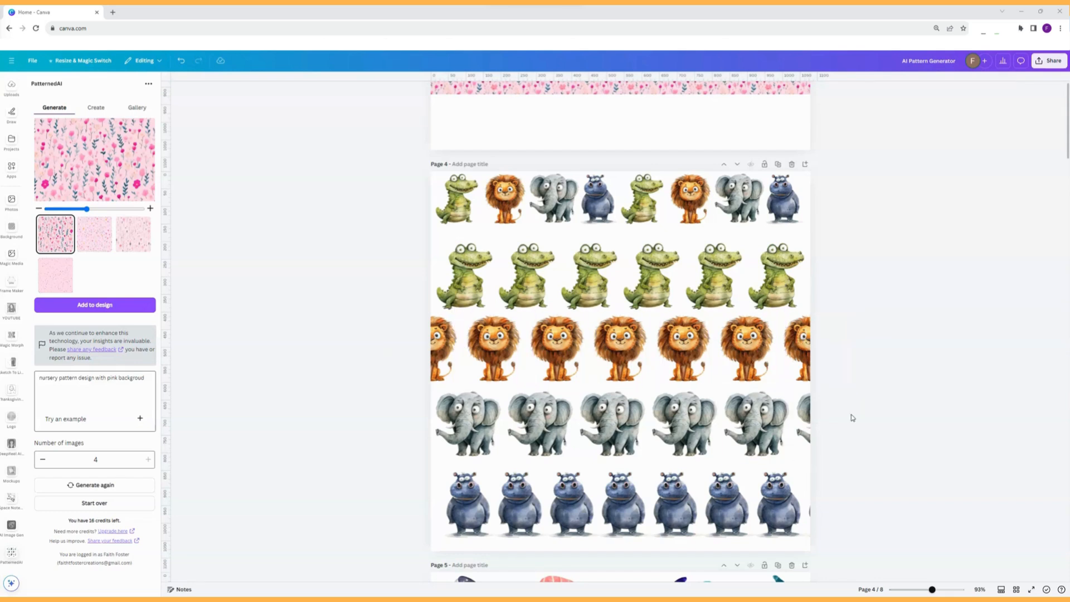
Step: Remove the cut-off elephant and move the last remaining elephant to the page's right edge
click(806, 418)
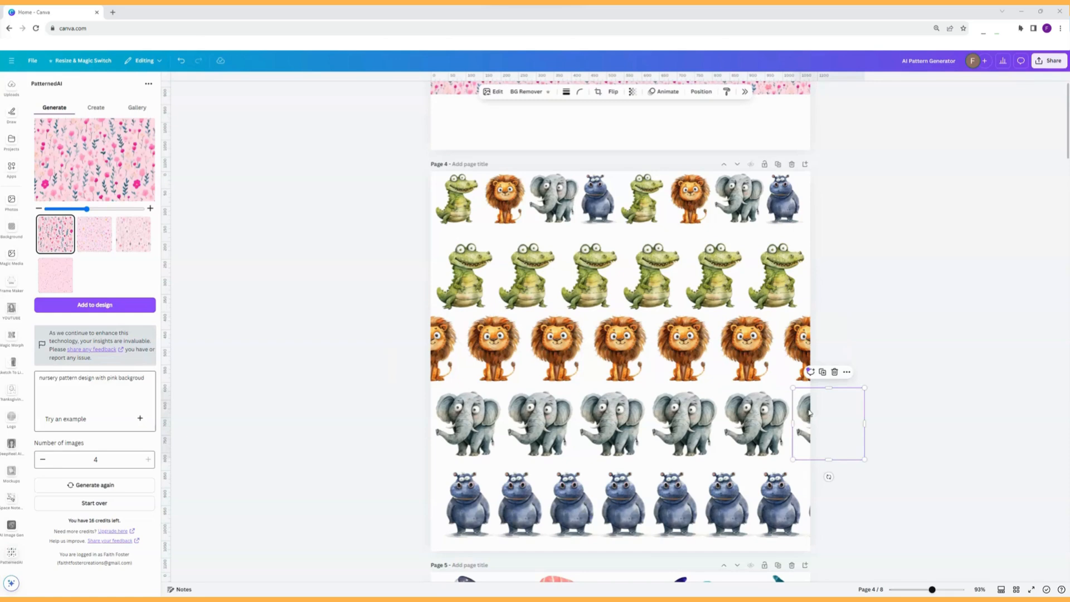
drag(809, 412, 770, 422)
drag(480, 425, 477, 422)
drag(772, 431, 780, 430)
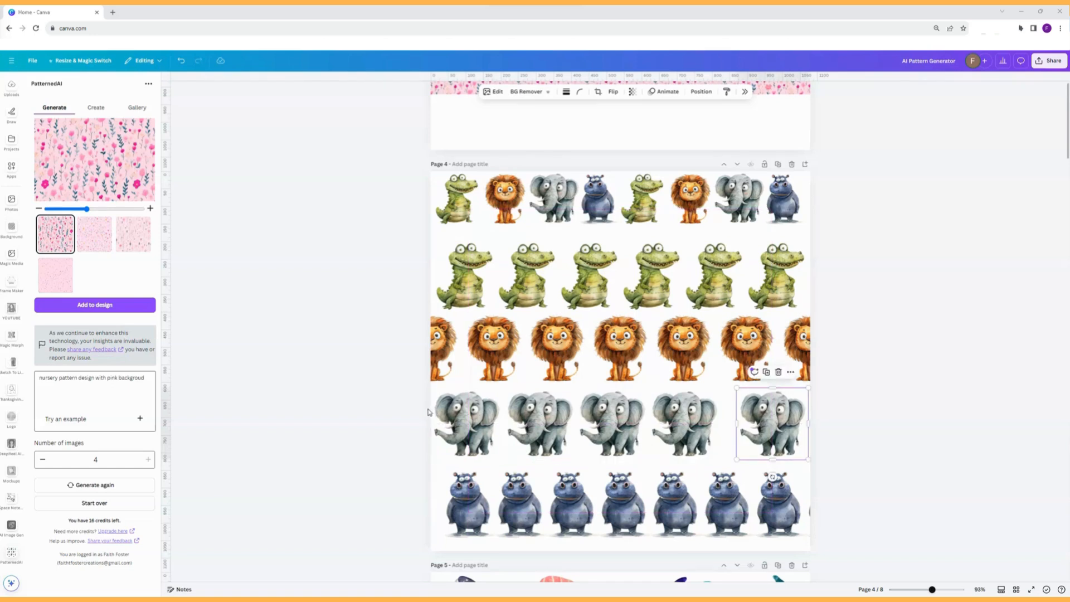
Step: Select the five elephants and even out their spacing with Tidy up
drag(389, 420, 895, 422)
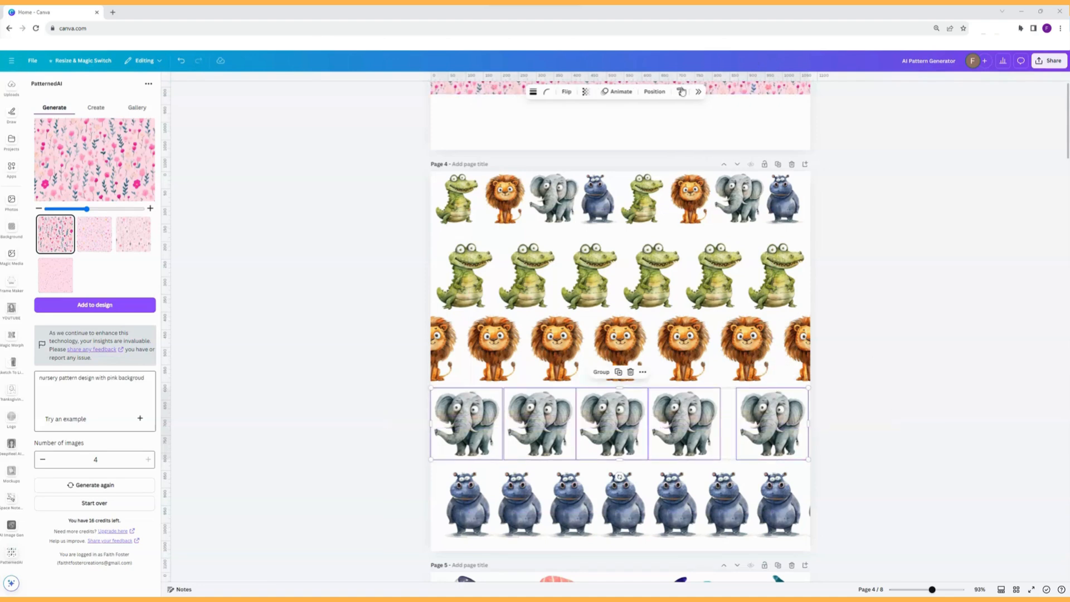
click(654, 92)
click(978, 270)
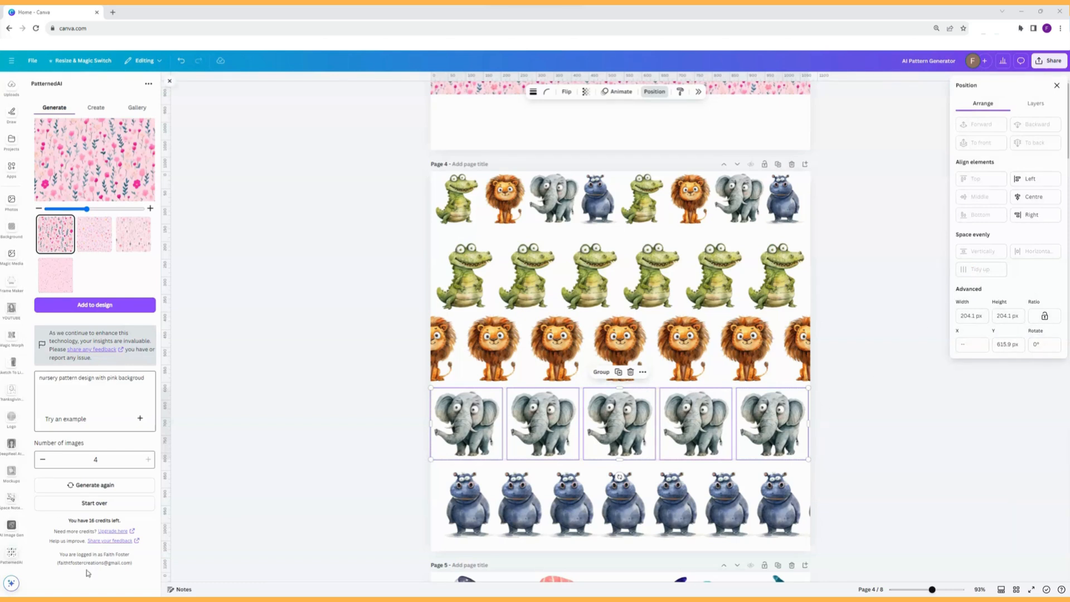
Step: Remove the cut-off hippo from the bottom row, move the first hippo left, and even out the row with Tidy up
mouse_move(789, 506)
mouse_down()
mouse_move(810, 513)
mouse_move(789, 508)
mouse_up()
key(Delete)
drag(460, 508, 449, 508)
drag(382, 500, 863, 495)
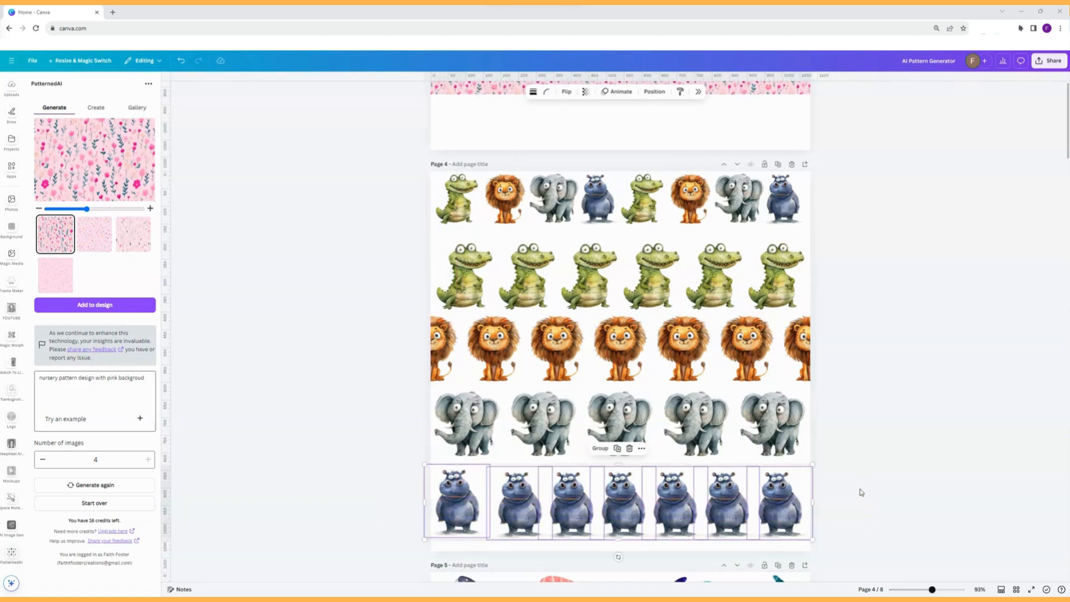
click(659, 93)
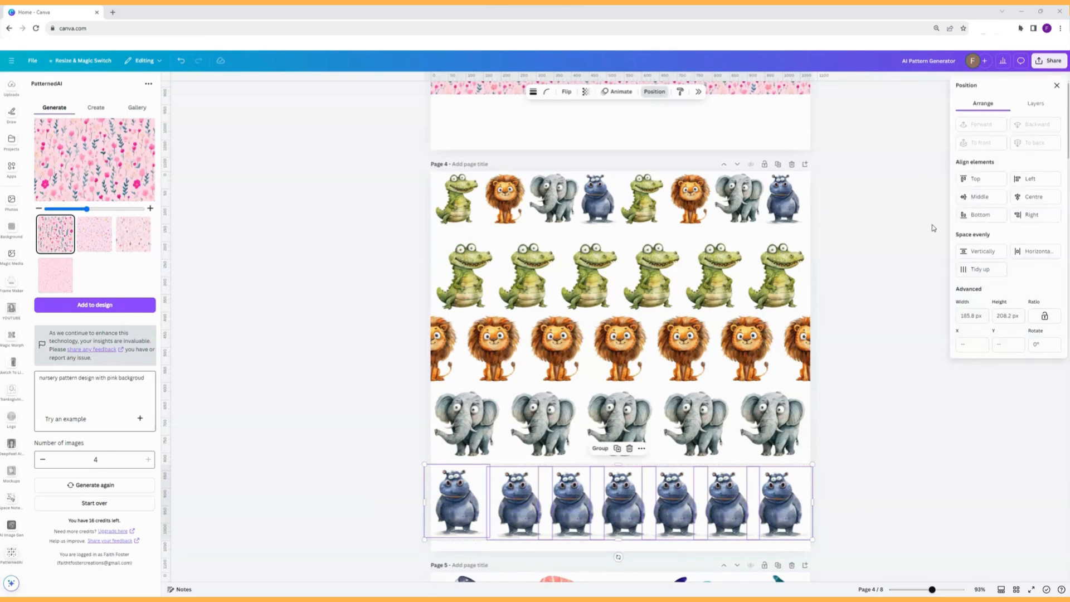
click(987, 270)
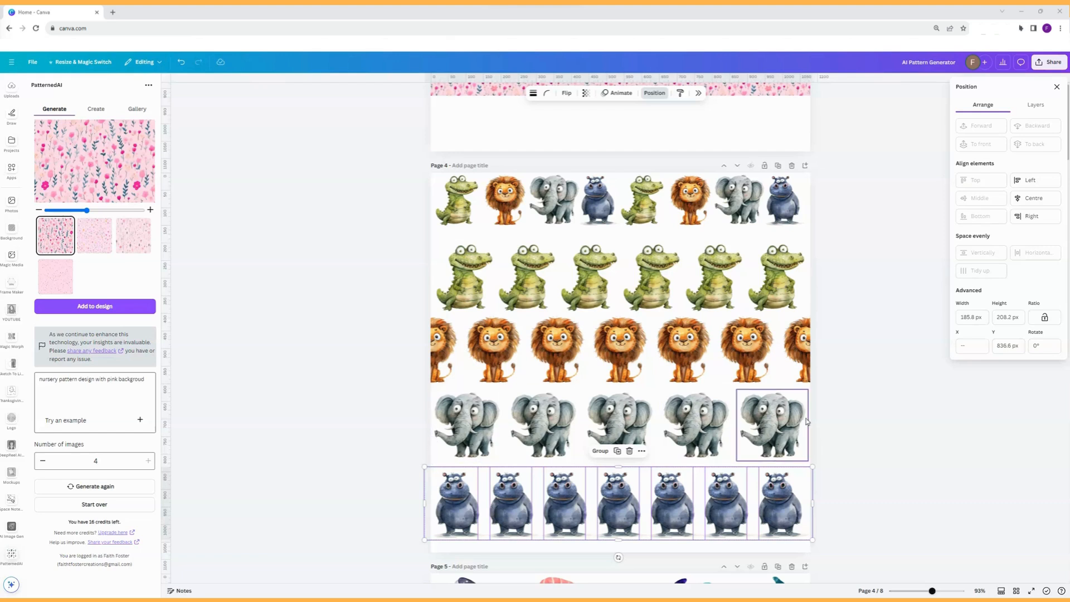
Step: Nudge the first and last elephants slightly inward from the page edges and apply Tidy up to the elephant row again
click(478, 428)
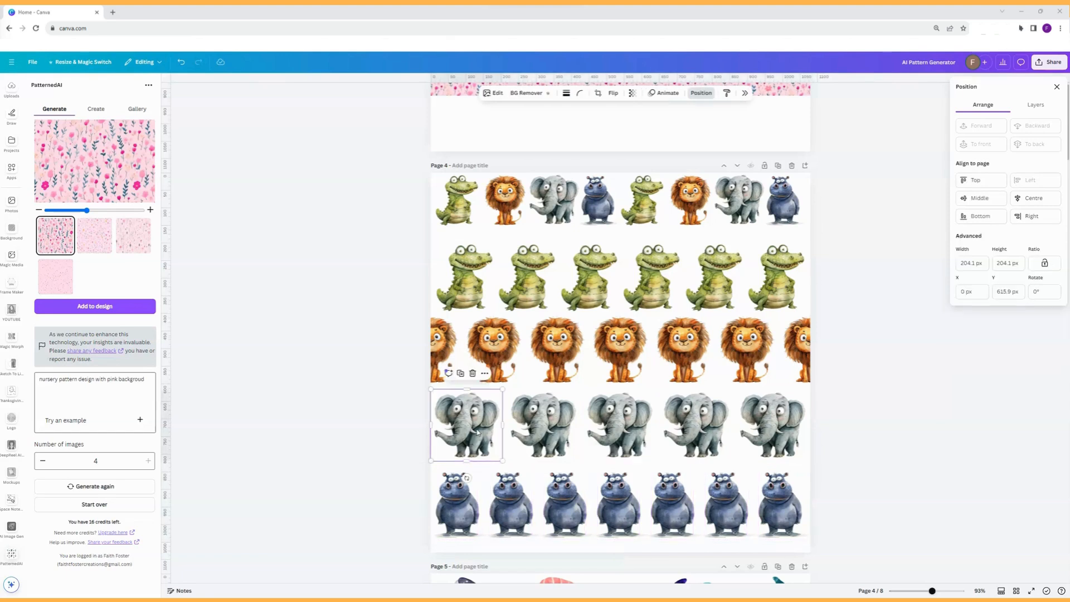
click(765, 428)
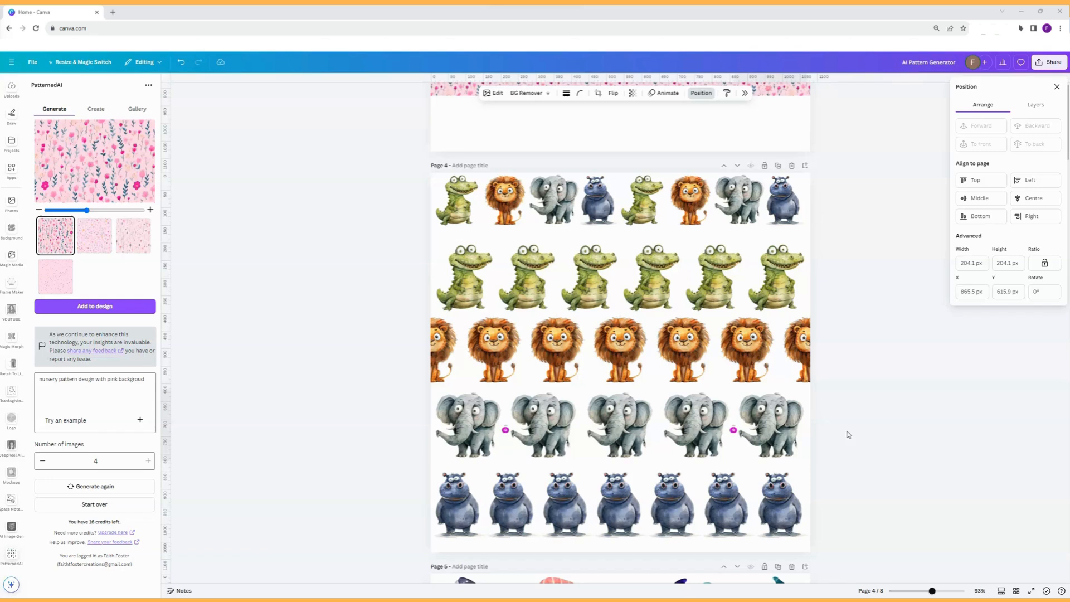
drag(846, 432, 442, 424)
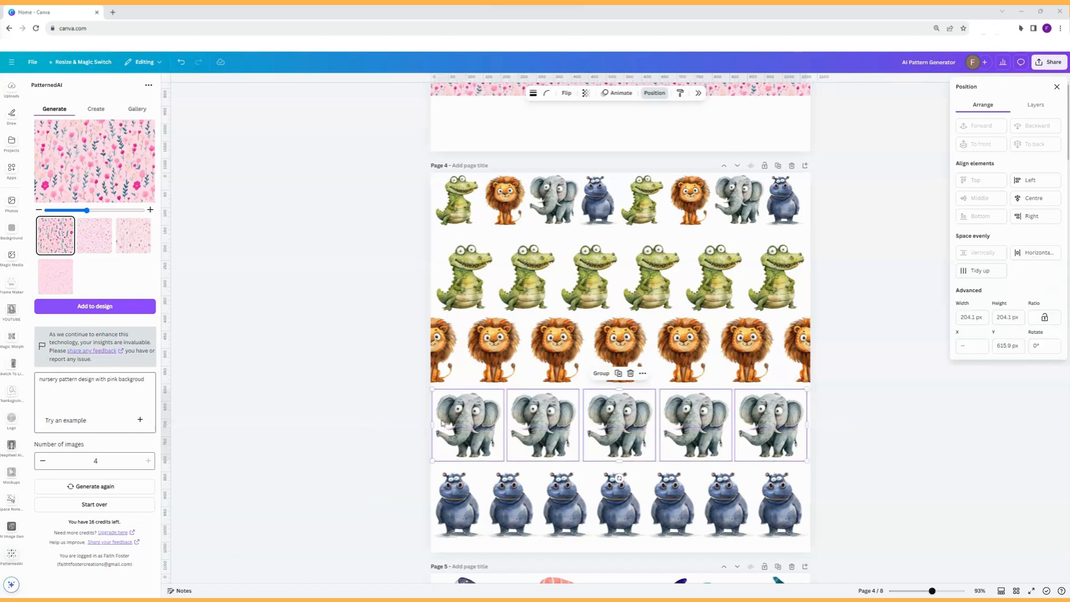
click(981, 271)
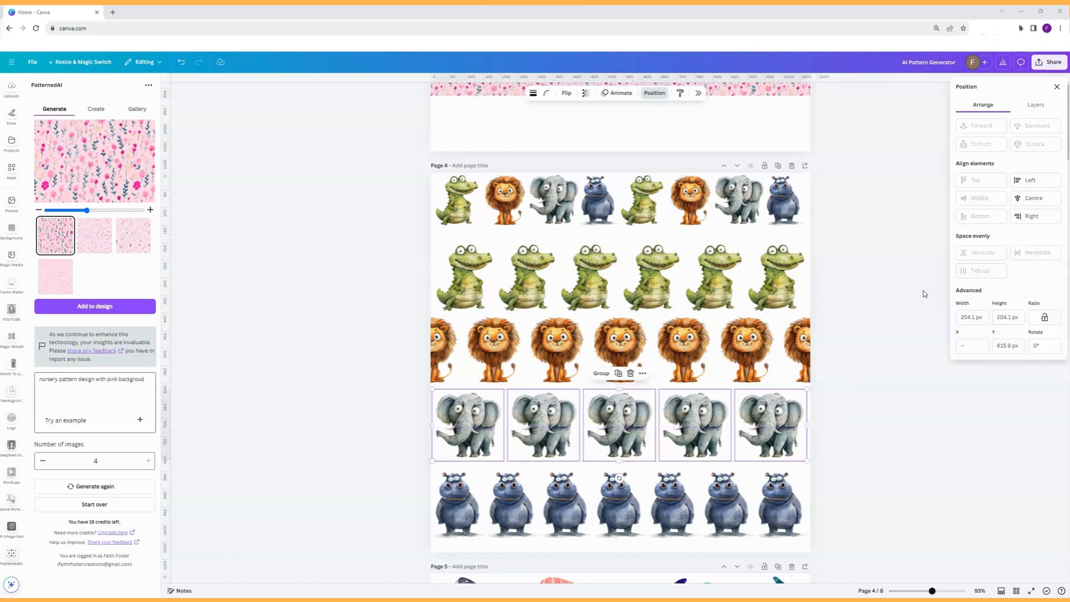
click(858, 345)
click(873, 425)
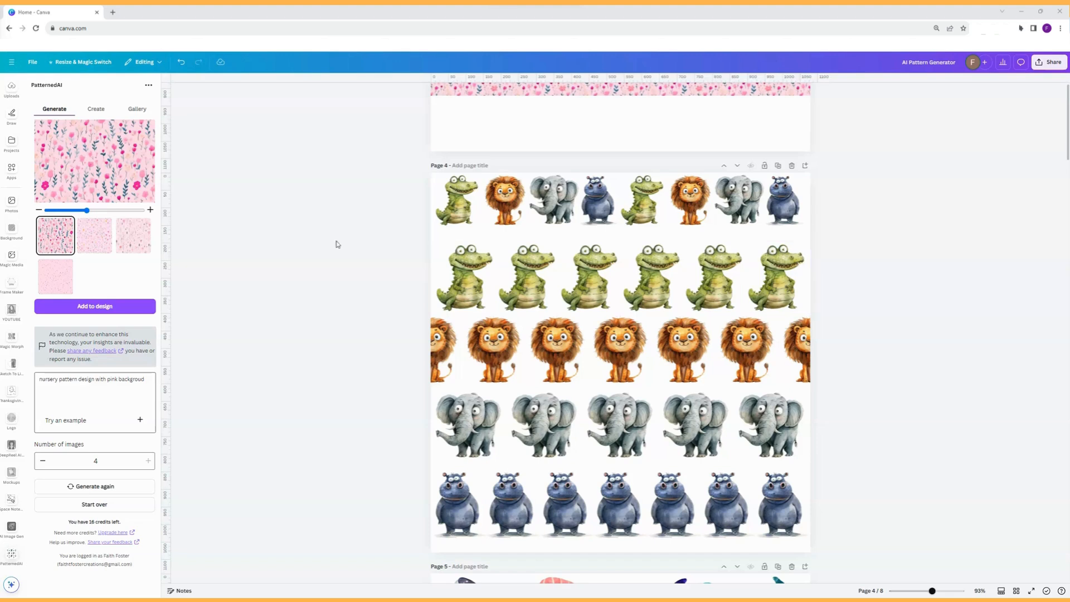
Step: Nudge the last crocodile in the crocodile row slightly right and even out the row again with Tidy up
click(789, 285)
click(801, 288)
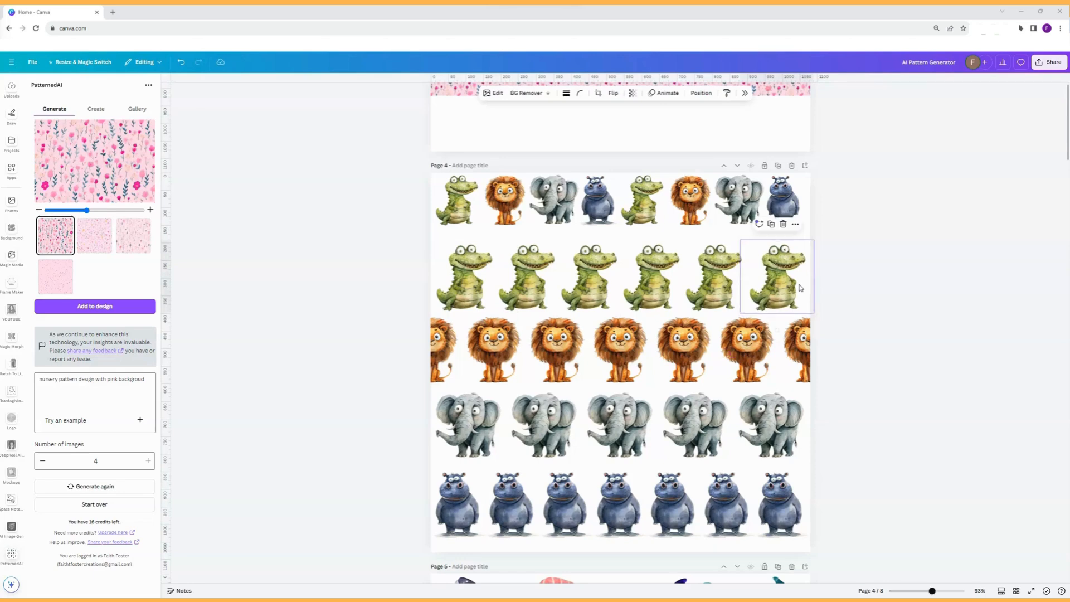
drag(855, 277, 422, 280)
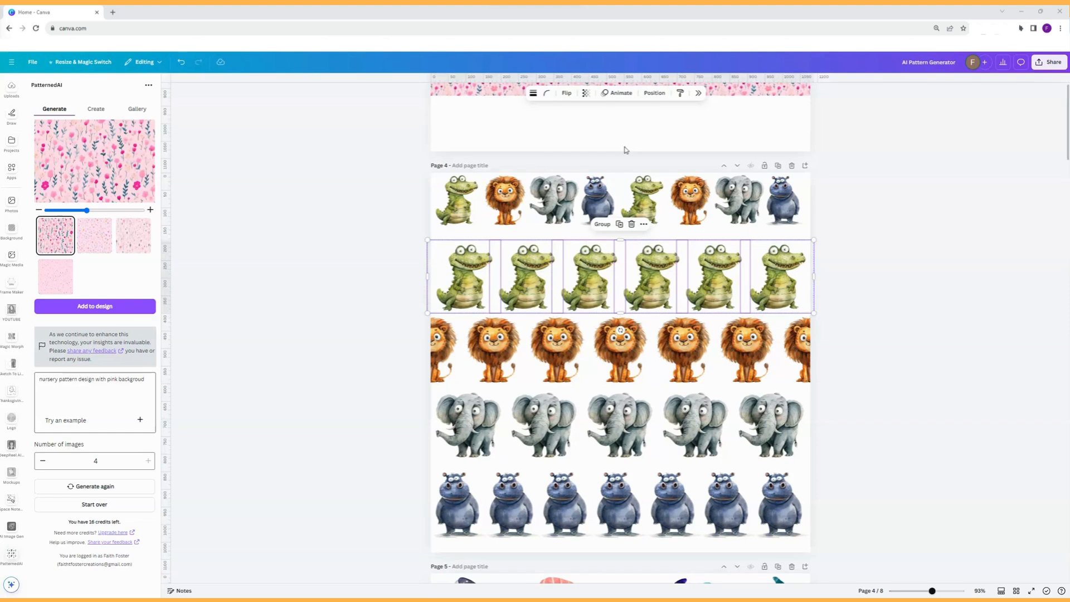
click(661, 96)
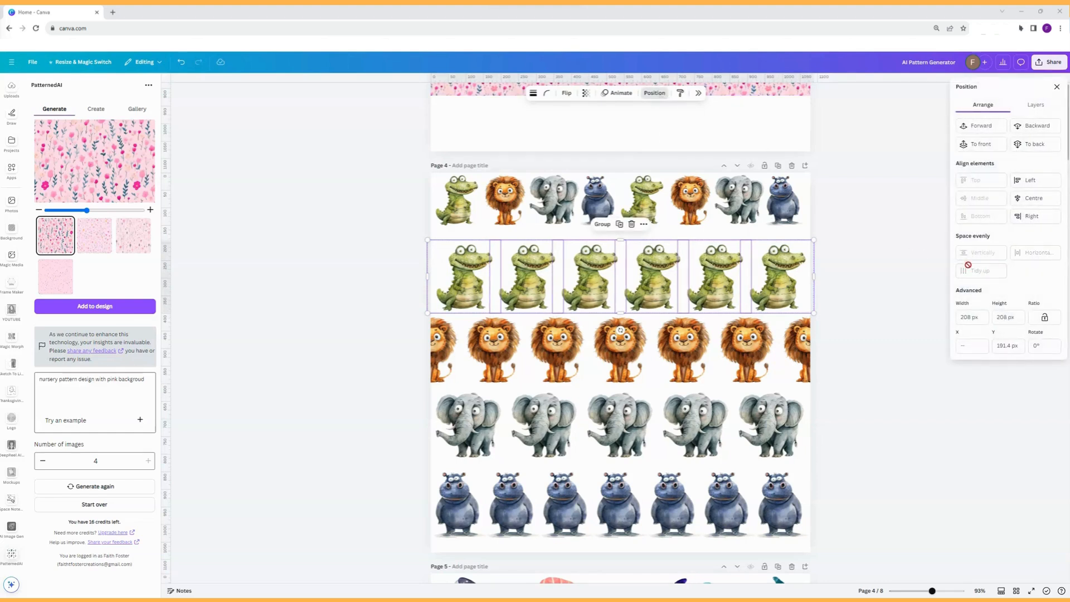
click(884, 254)
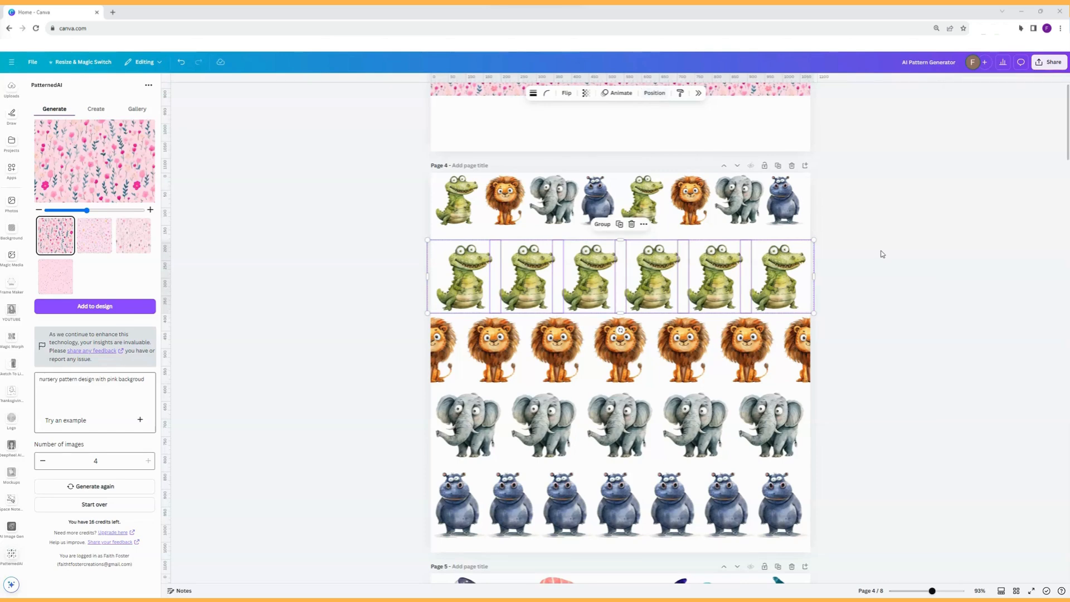
Step: Nudge the last hippo in the mixed-animal row slightly right and even out that row with Tidy up
click(796, 207)
key(Right)
key(Right)
key(Right)
key(Right)
key(Right)
key(Right)
key(Right)
key(Right)
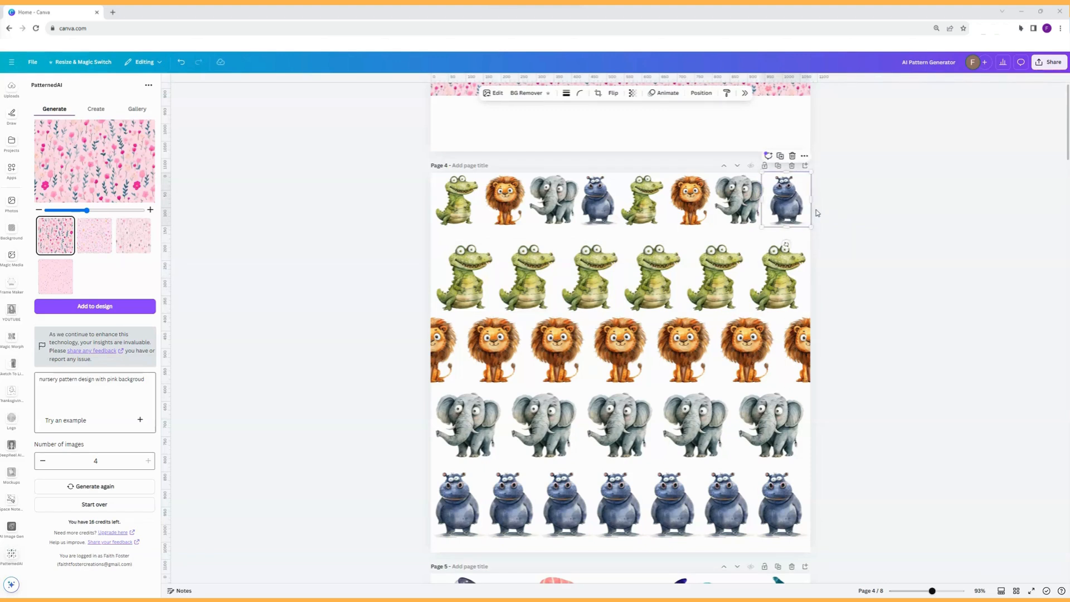
drag(838, 205, 421, 191)
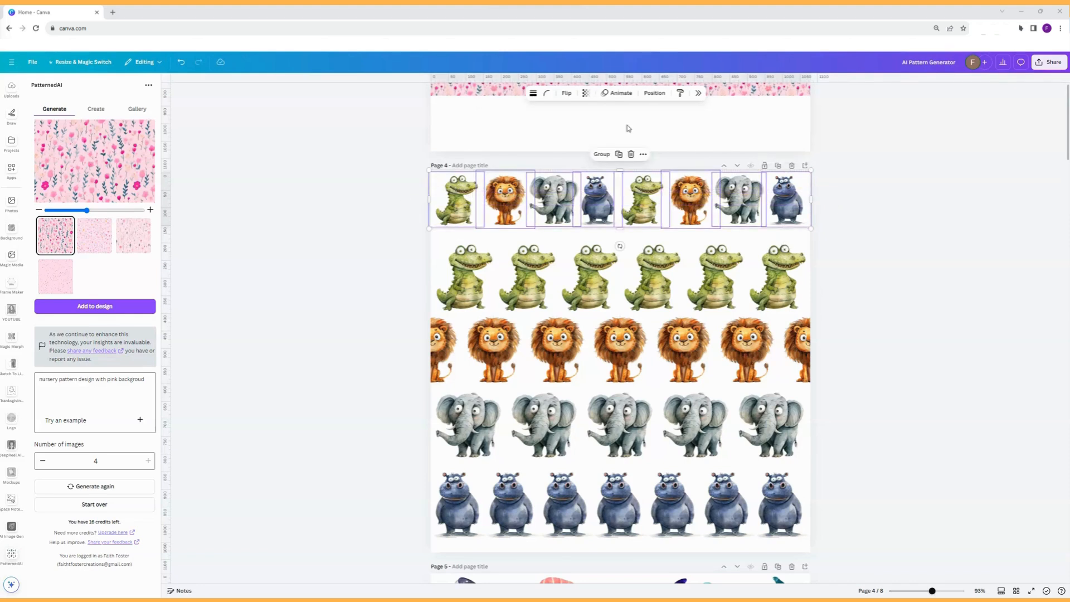
click(656, 95)
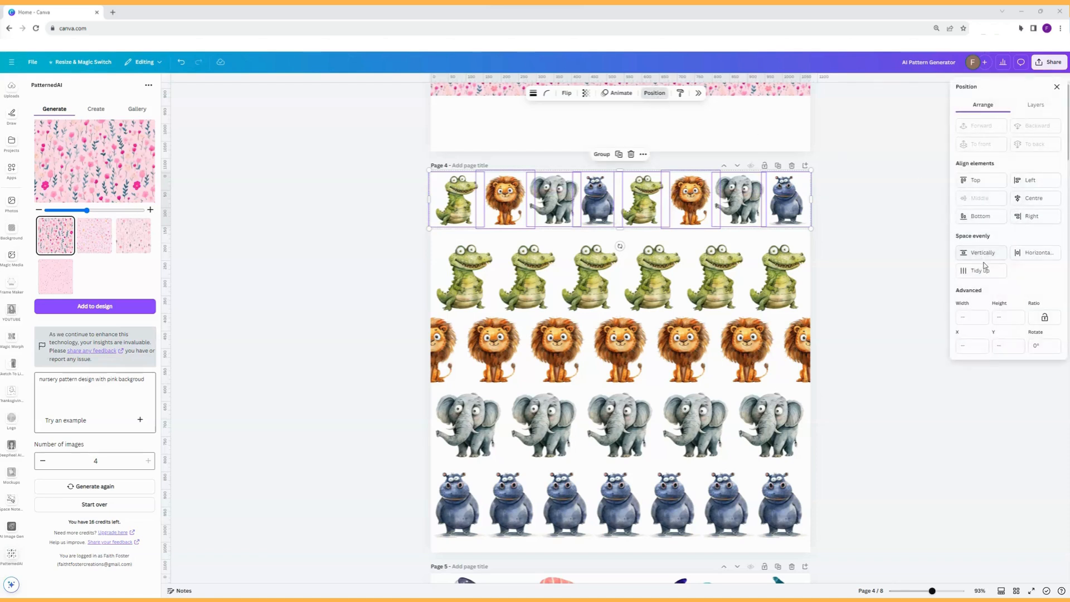
click(985, 273)
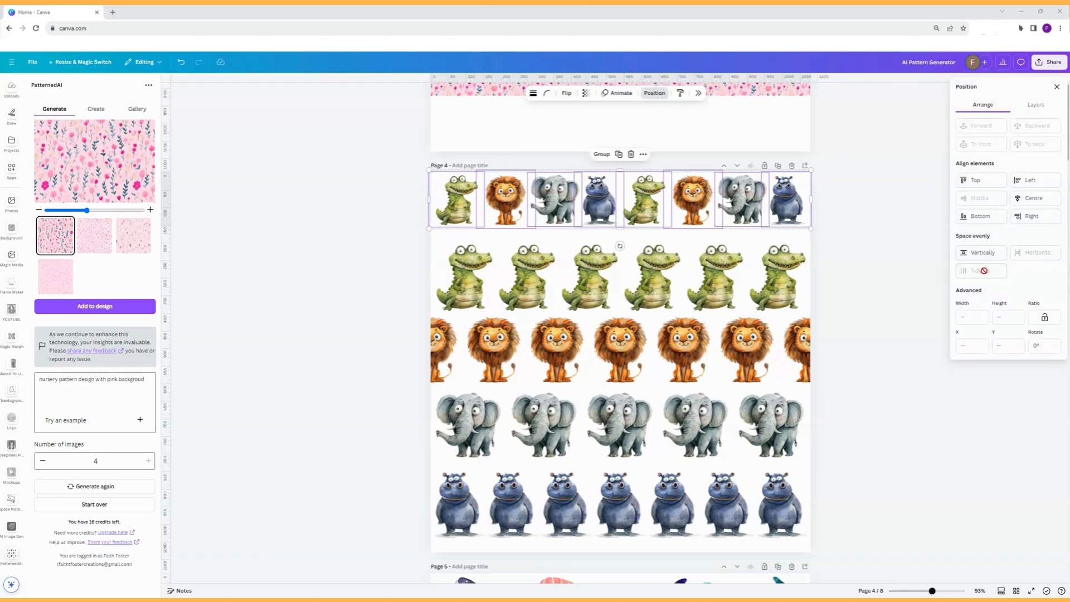
click(877, 237)
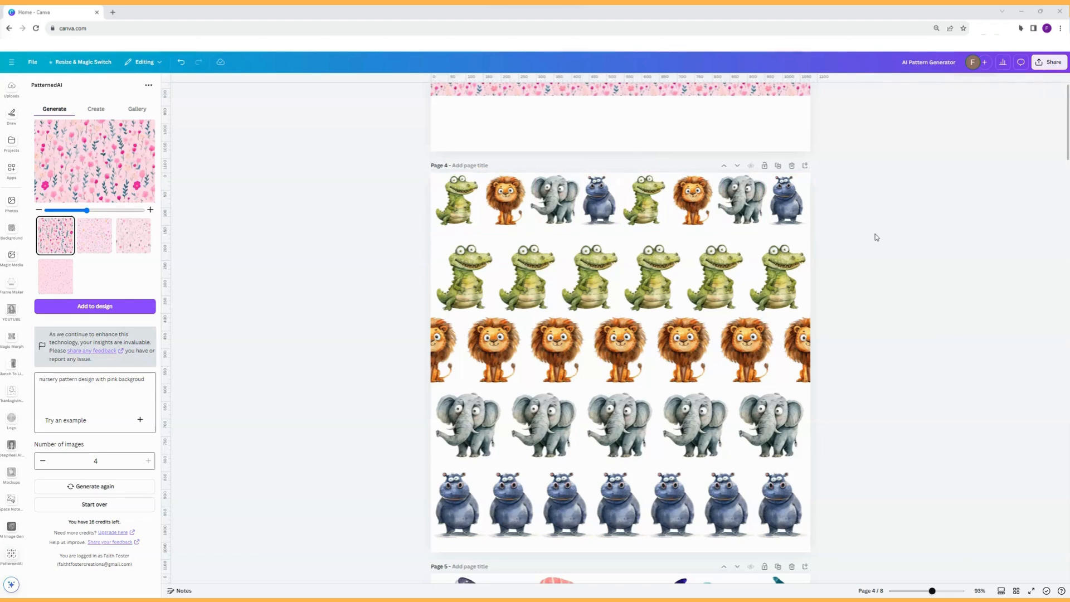
Step: Group each animal row separately: the mixed animals, the crocodiles, the lions, the elephants and the hippos
drag(865, 190, 403, 195)
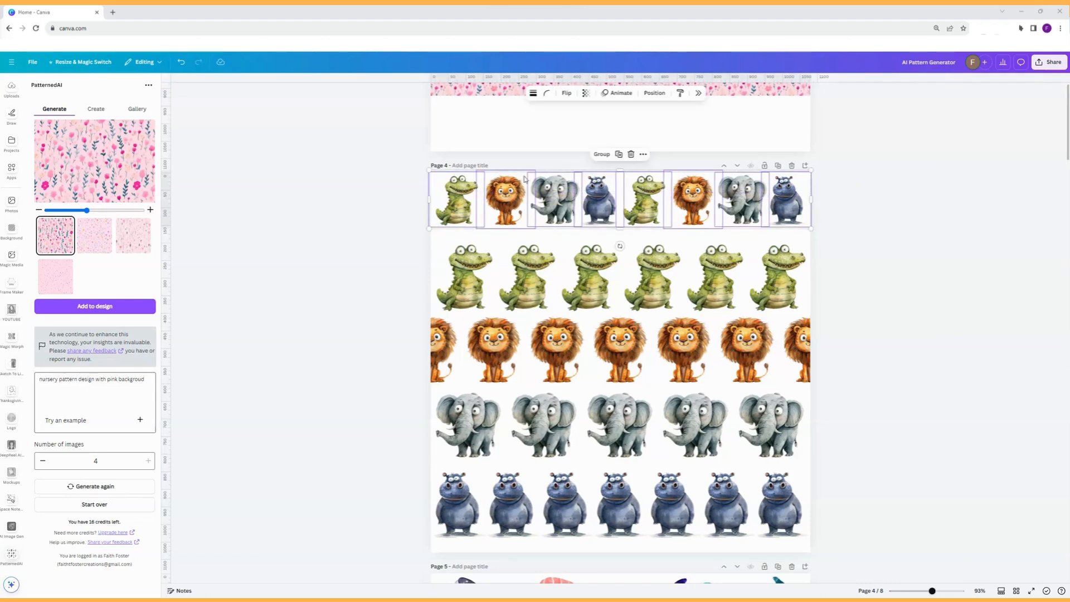
click(599, 155)
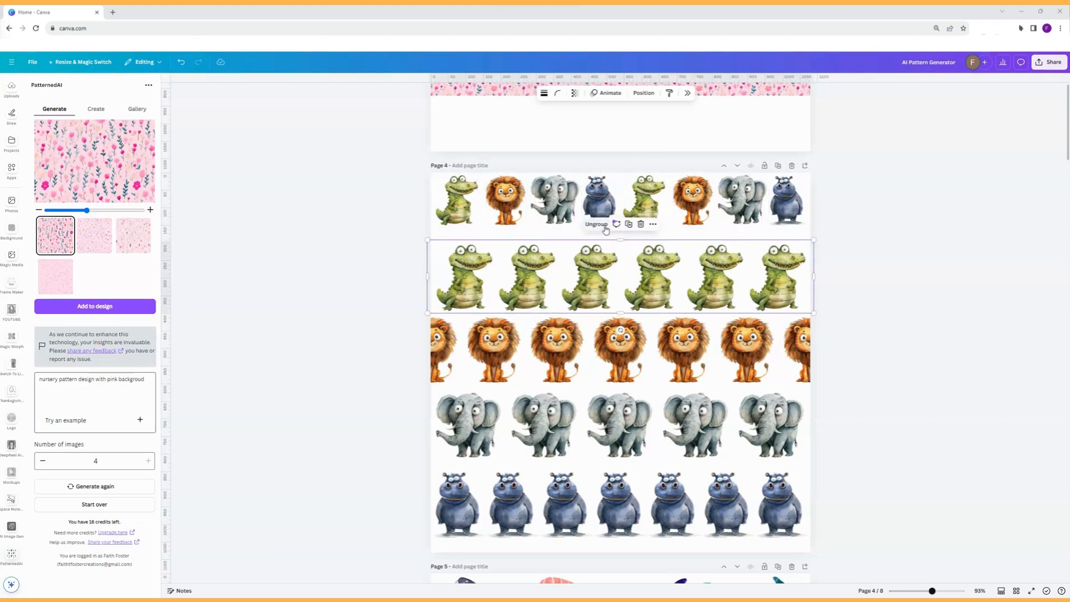
drag(887, 356, 405, 329)
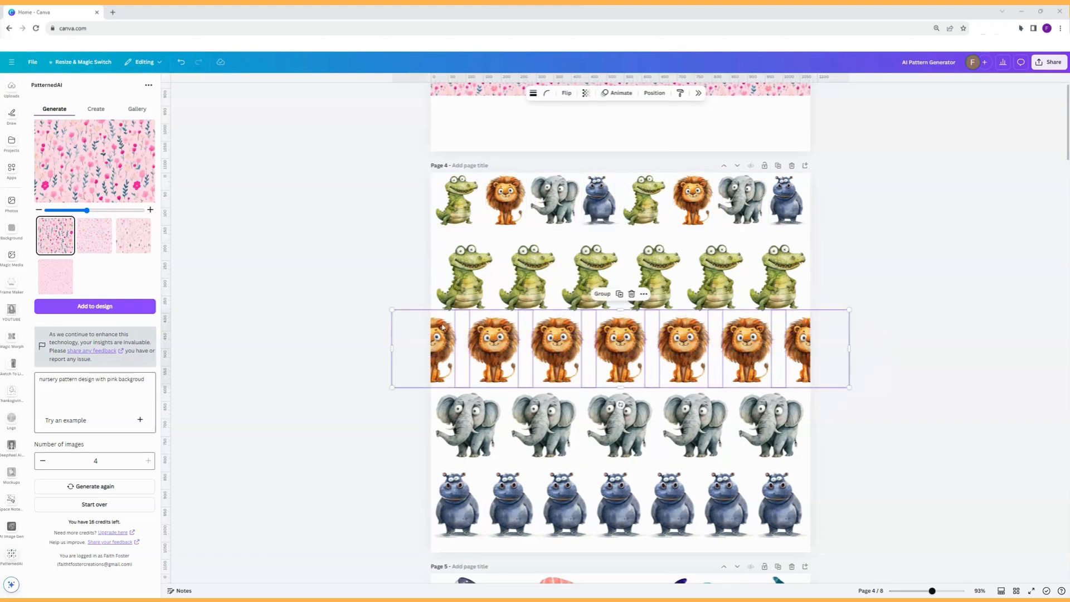
click(603, 294)
drag(889, 436, 385, 419)
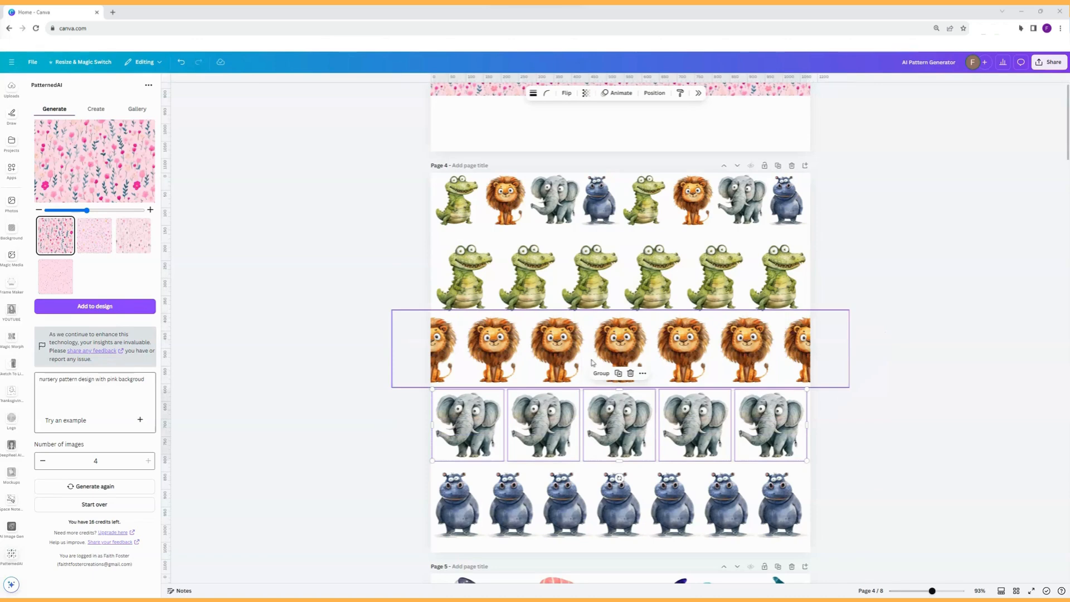
click(601, 373)
drag(900, 497, 381, 508)
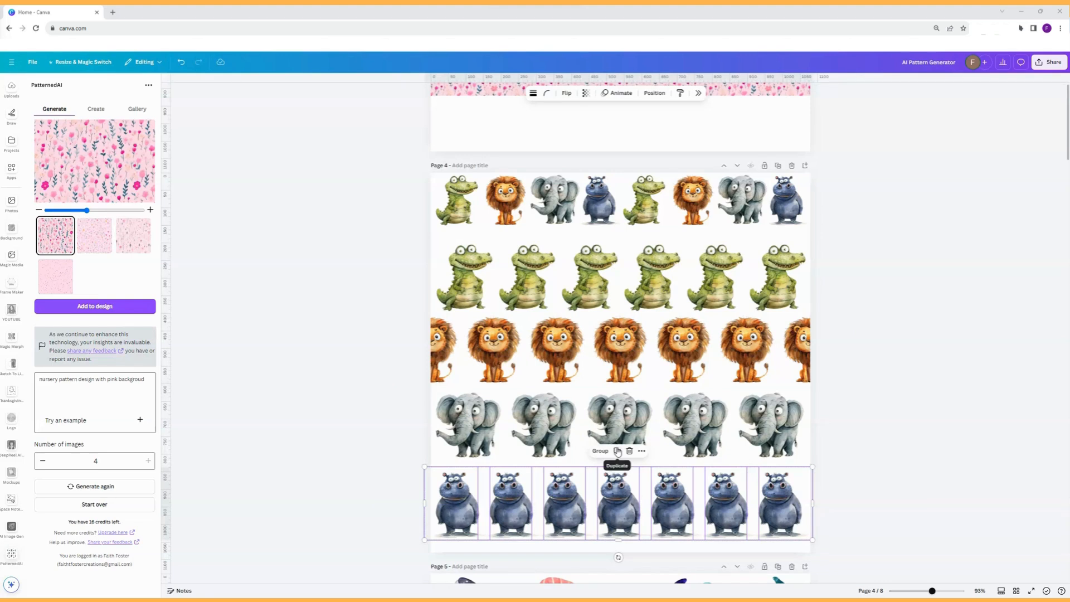
click(601, 450)
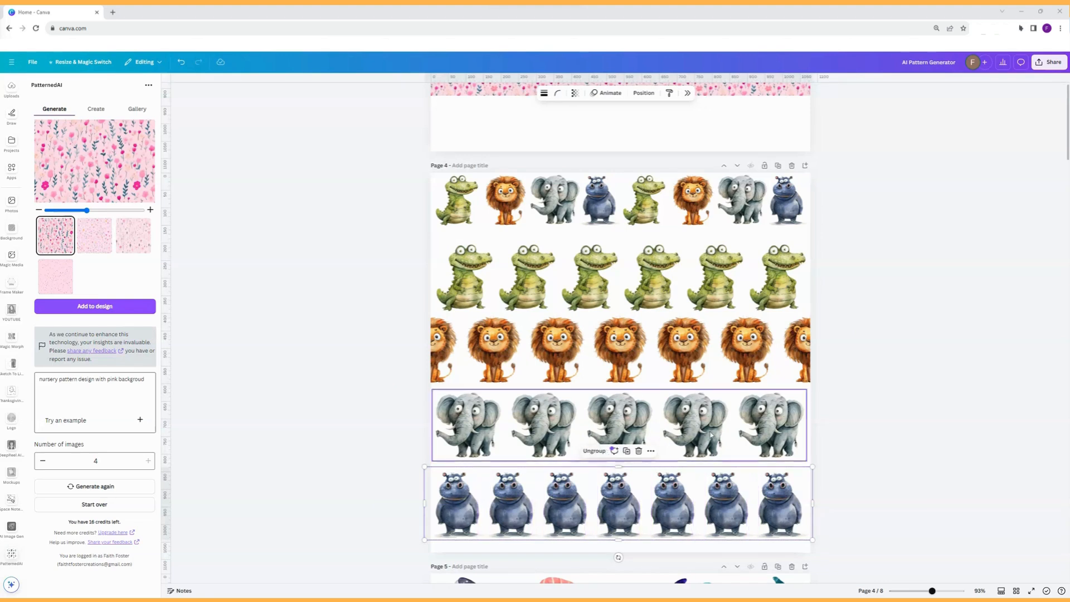
Step: Move the hippo row slightly down towards the page's lower edge and shift the mixed-animal row slightly down
drag(665, 494, 665, 500)
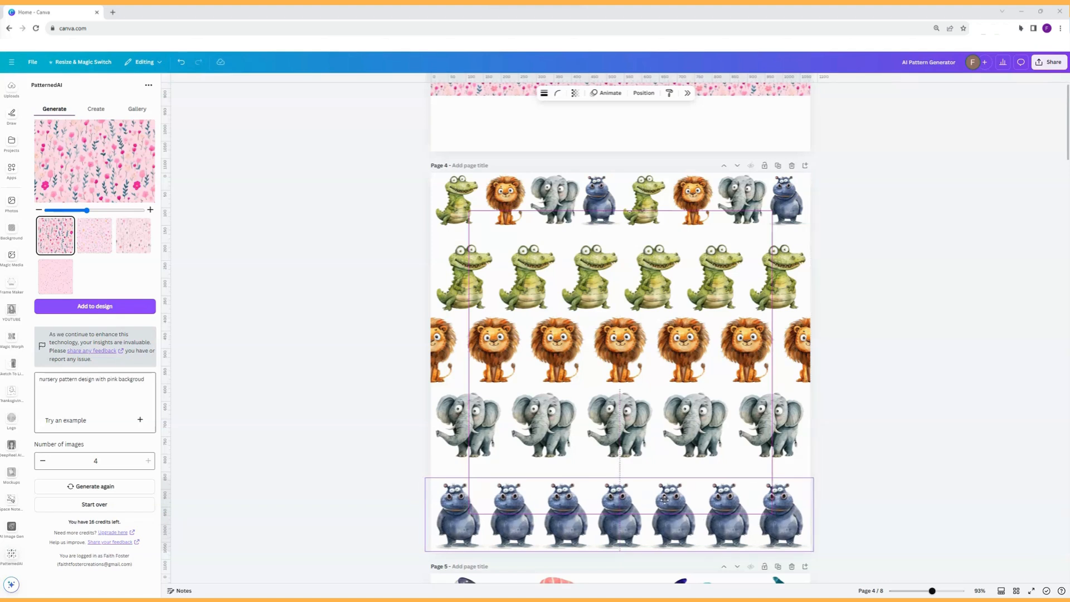
drag(664, 499, 665, 494)
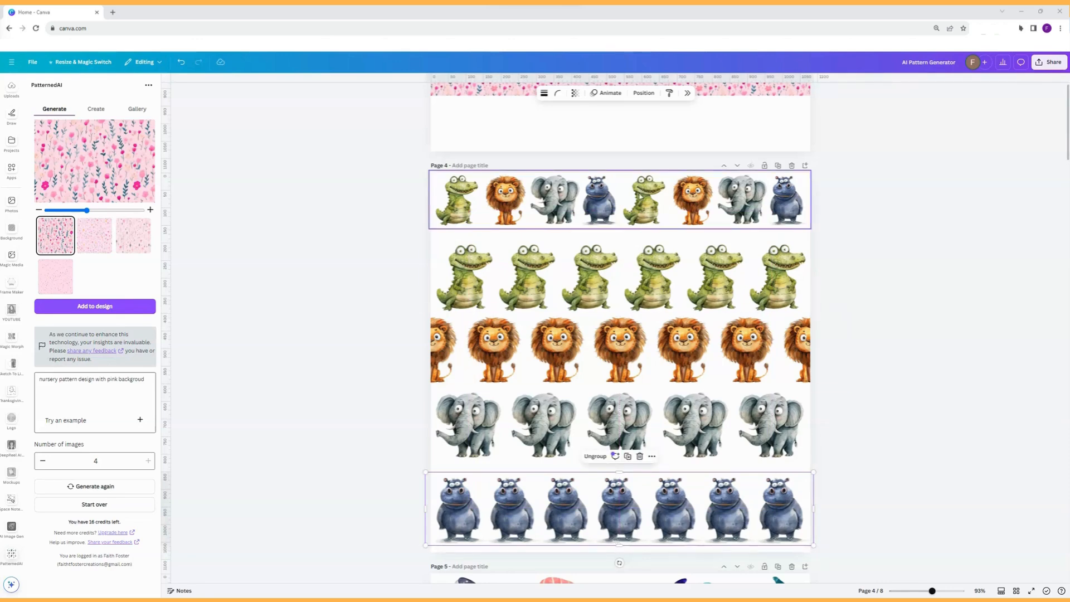
double_click(640, 190)
drag(635, 194, 637, 198)
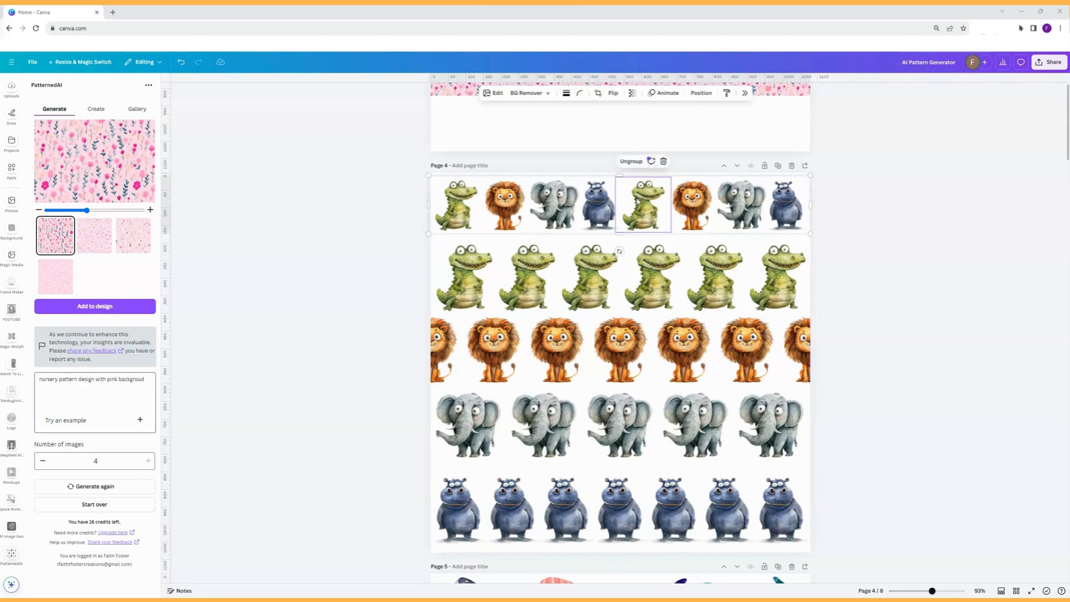
click(876, 294)
Step: Select all five grouped rows on page 4 and even out their spacing with Tidy up
drag(352, 203, 947, 514)
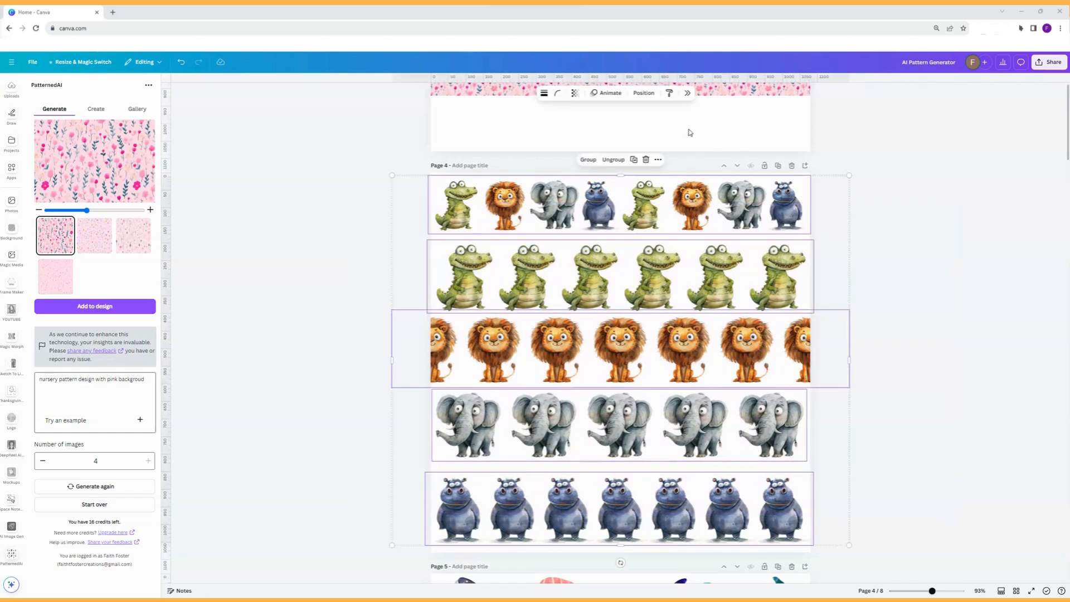
click(642, 94)
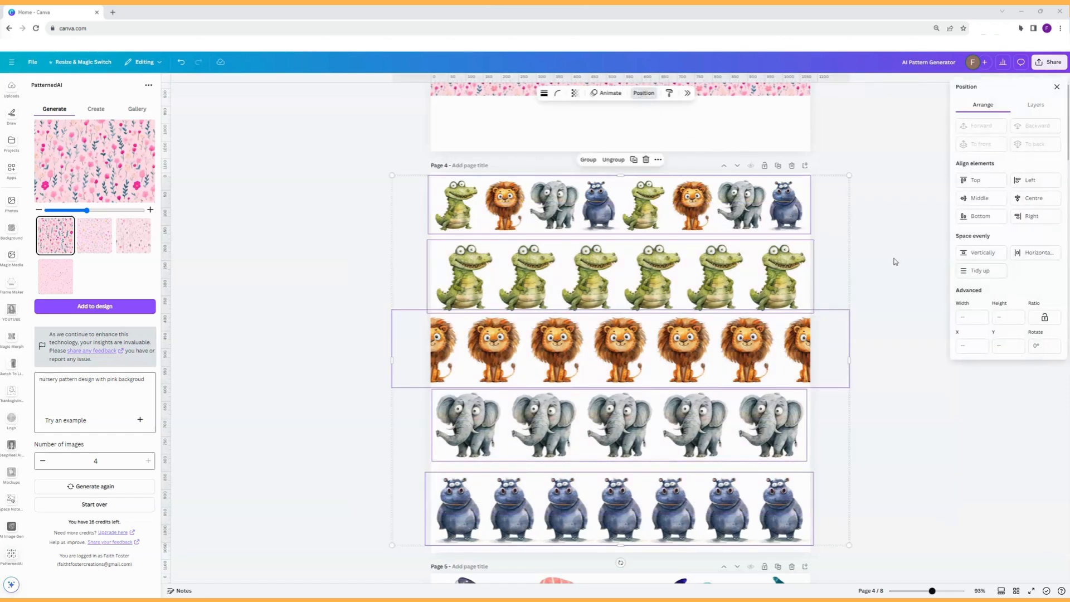
click(984, 271)
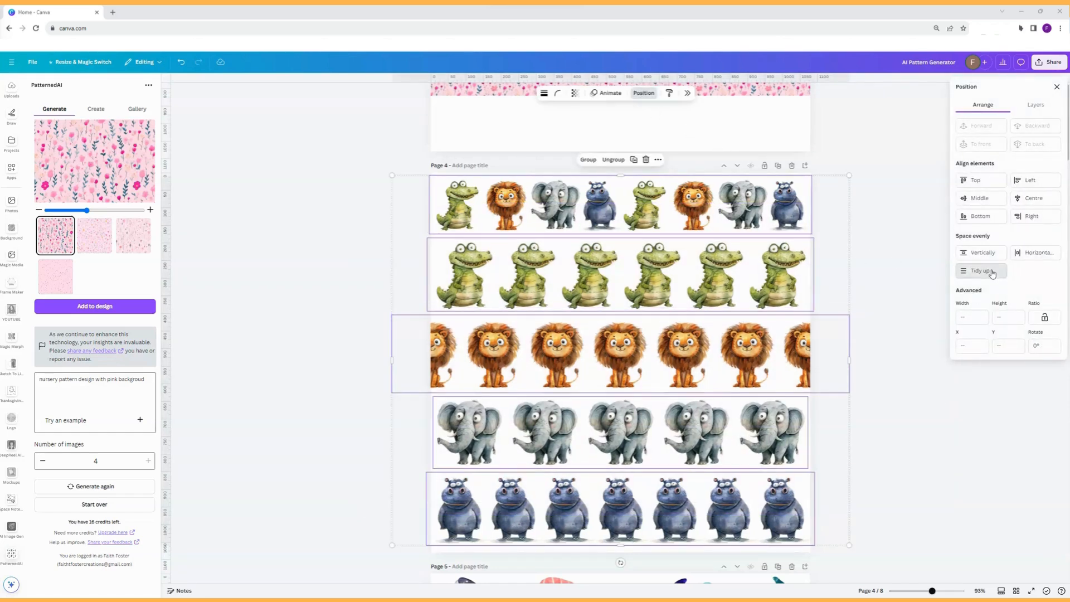
click(912, 448)
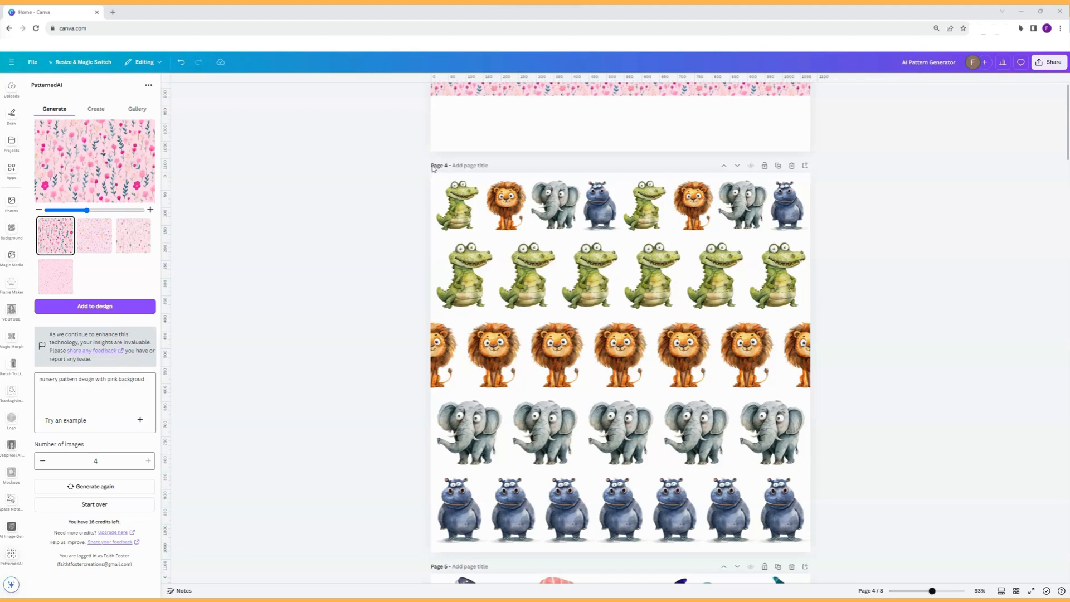
Step: Download only page 4 as a PNG with a transparent background
click(1048, 63)
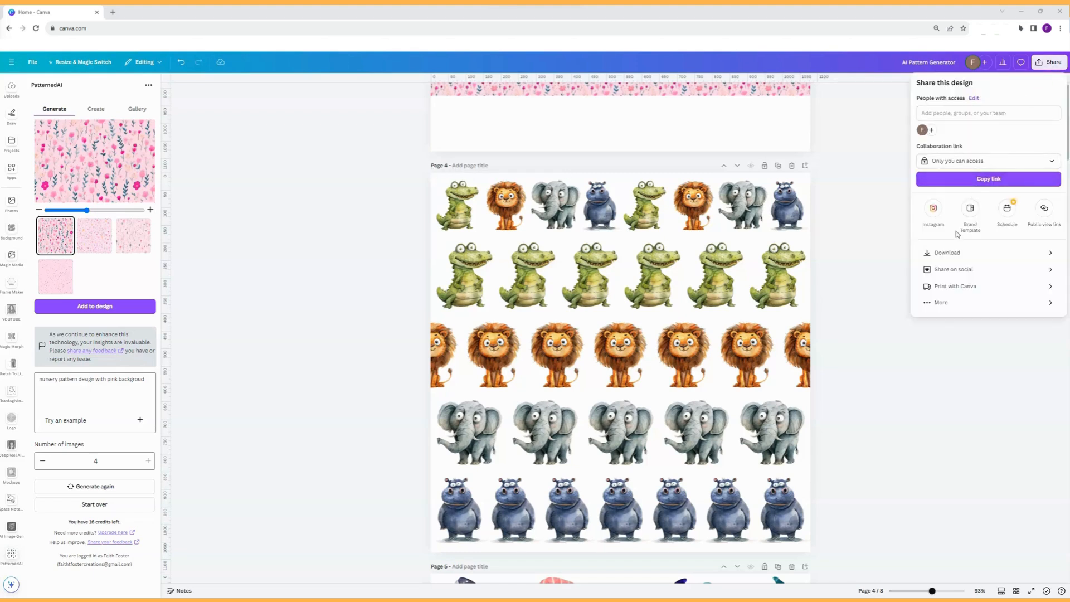
click(950, 252)
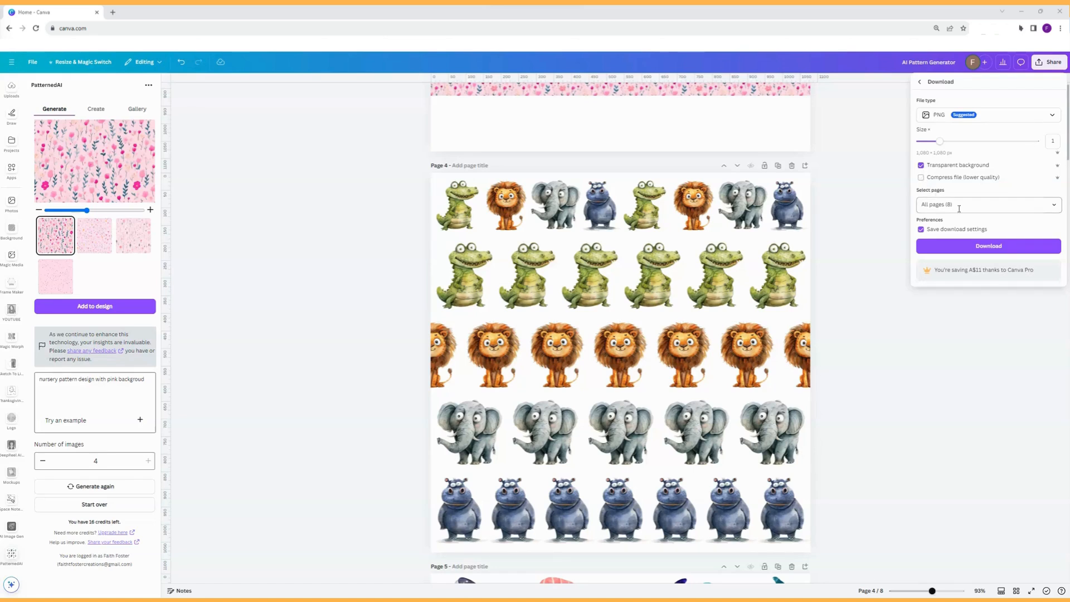
click(1053, 205)
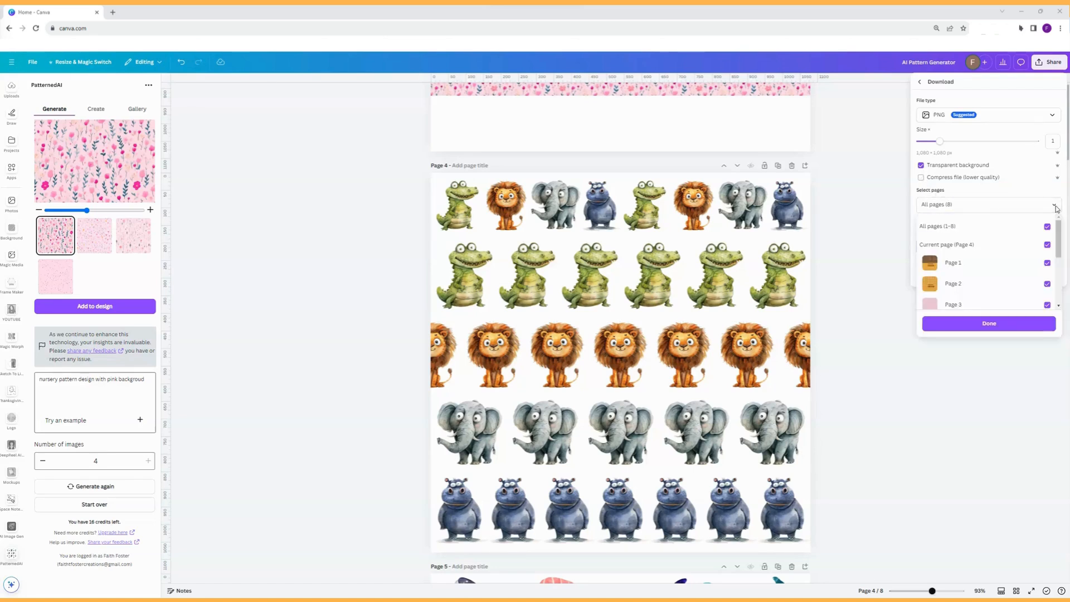
click(1048, 228)
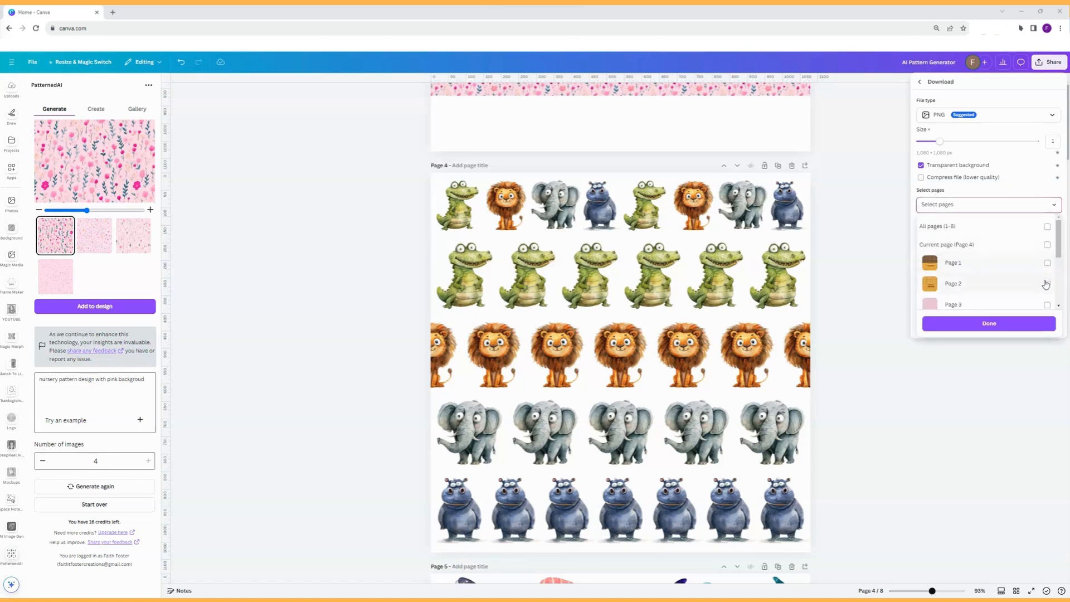
scroll(1044, 284, down, 2)
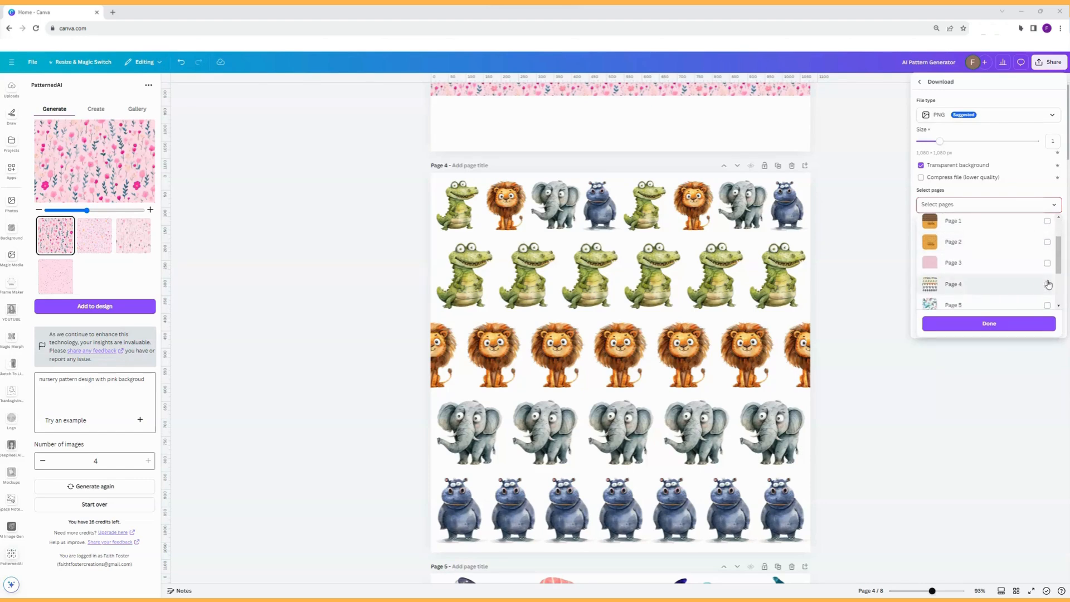
click(1048, 284)
click(989, 324)
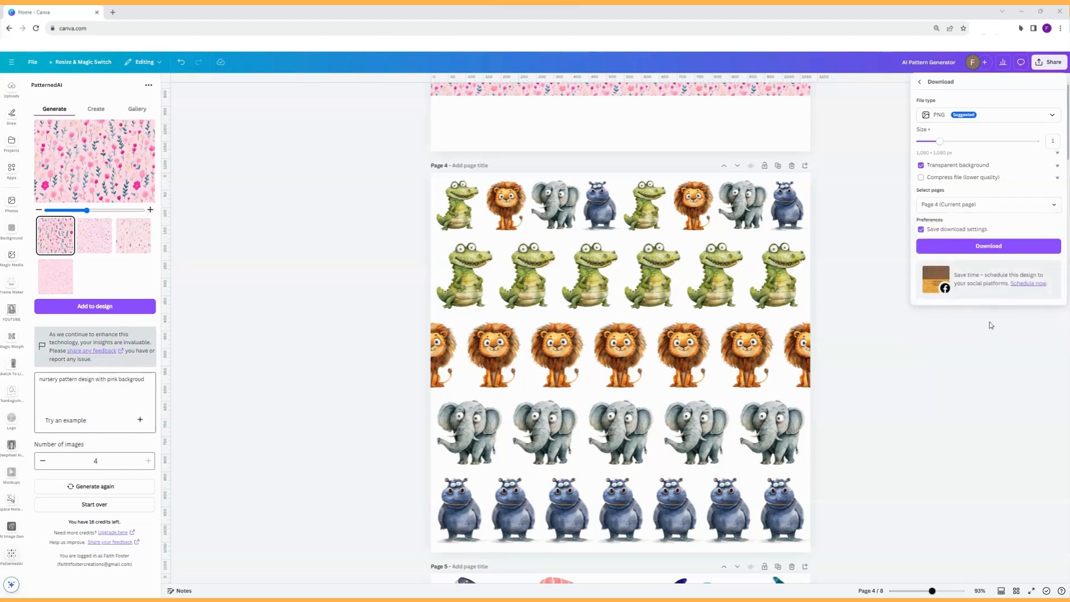
click(999, 247)
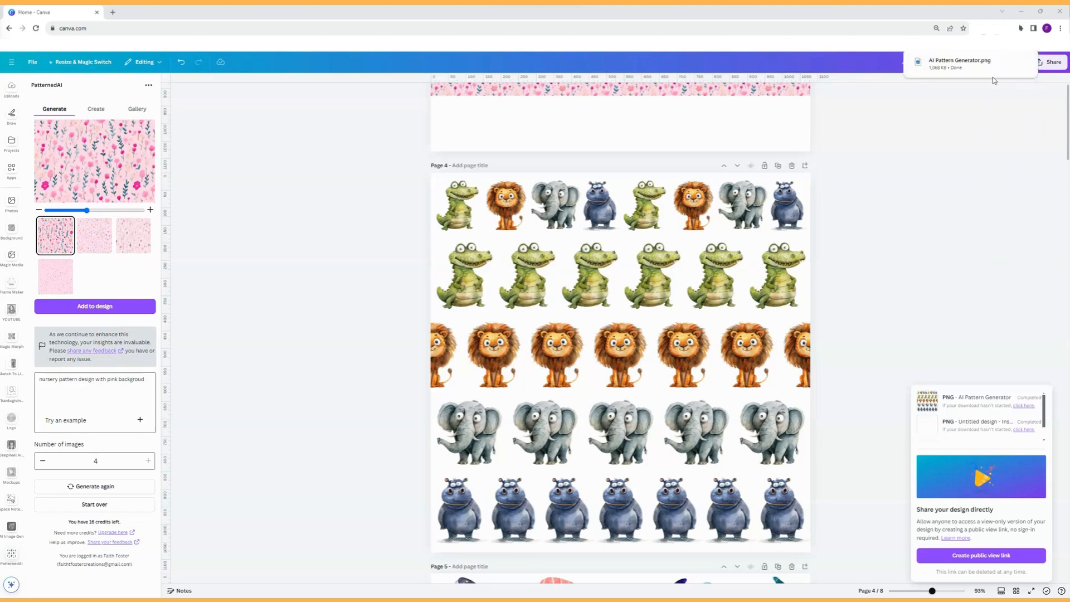
Step: Upload the downloaded AI Pattern Generator.png and insert it from the newest uploads onto page 4
mouse_move(964, 65)
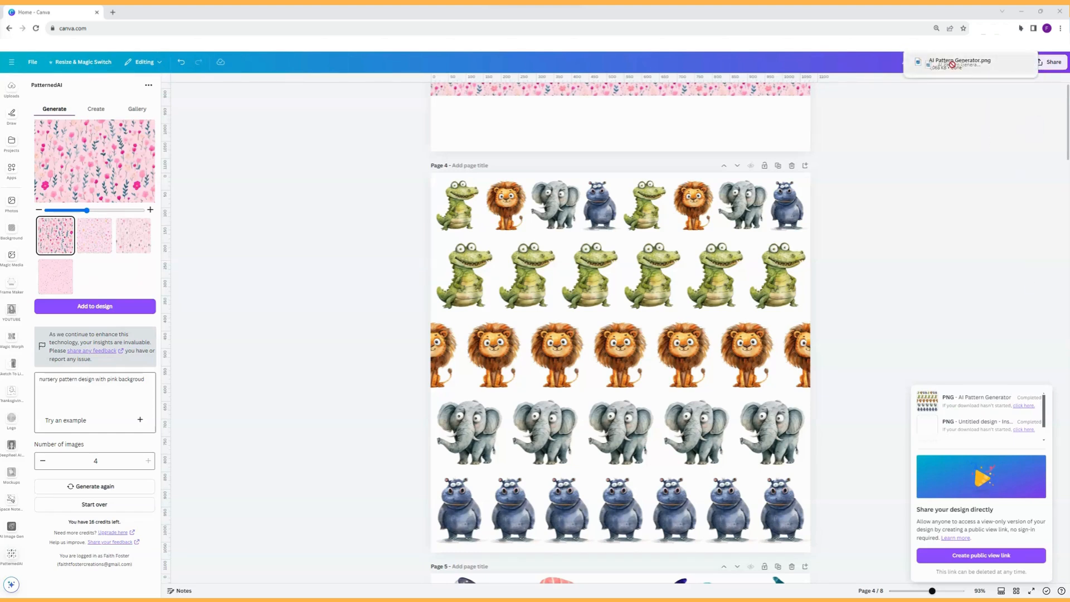
drag(960, 64, 430, 219)
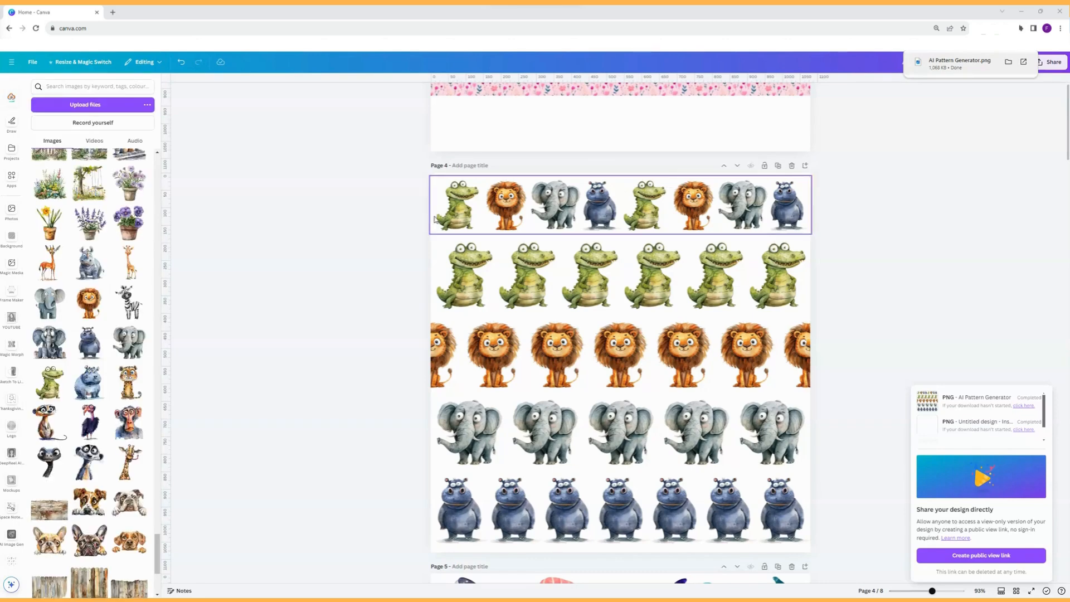
scroll(113, 214, up, 10)
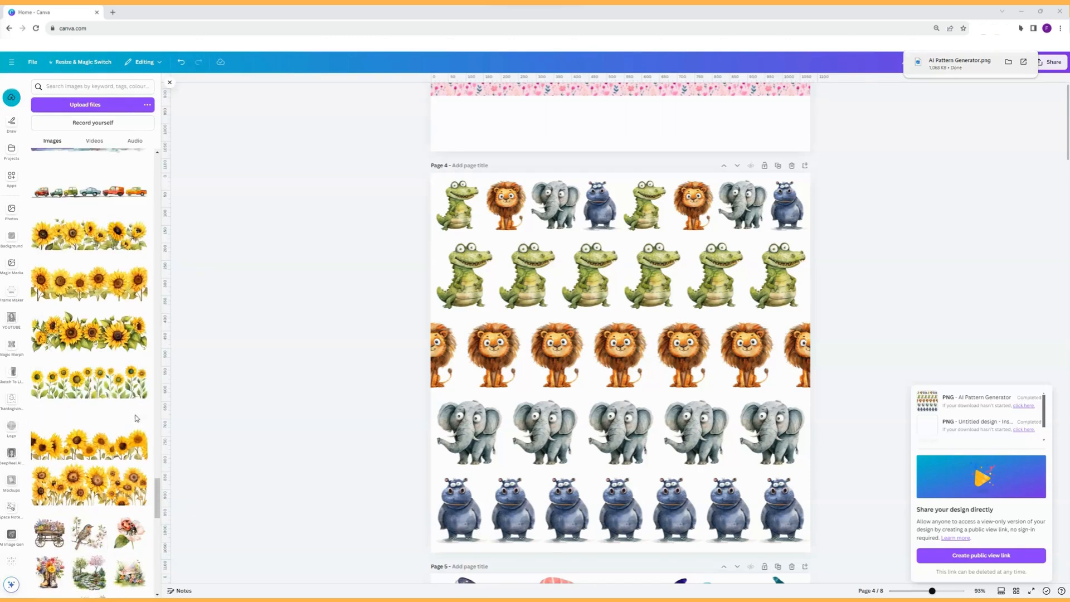
drag(157, 493, 172, 78)
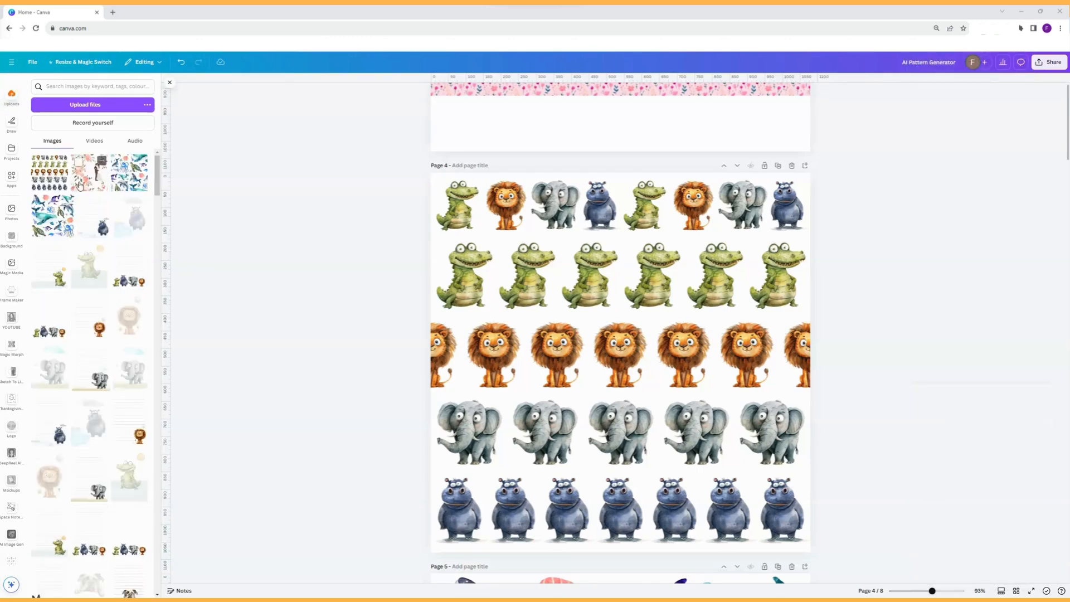
click(54, 176)
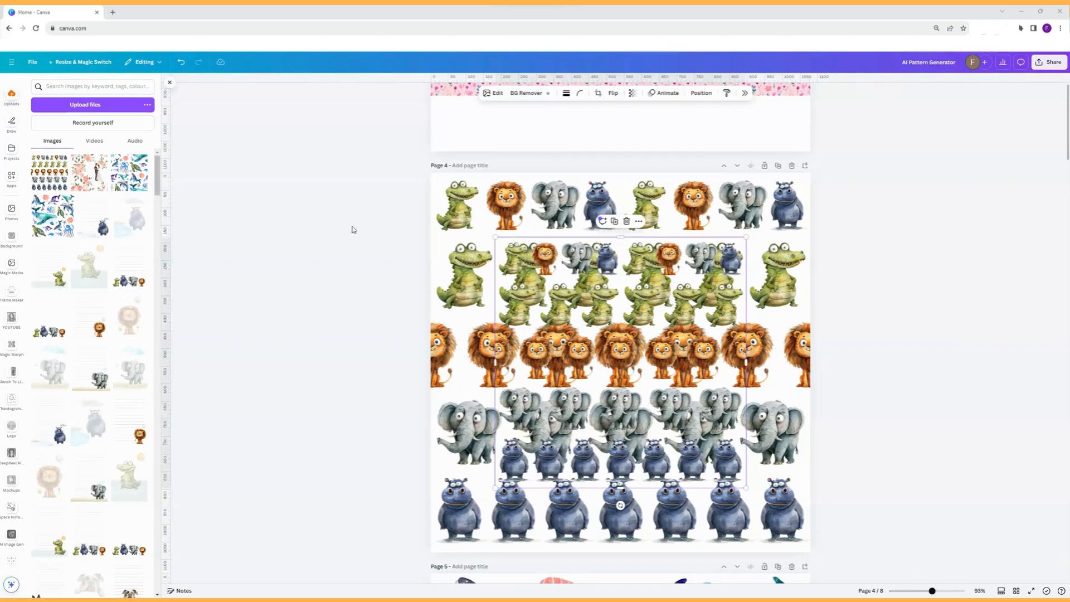
Step: Add a blank page after page 4 and move the pattern image into the new page's upper-left corner
drag(652, 293, 641, 337)
click(805, 166)
scroll(673, 329, down, 4)
scroll(674, 328, down, 2)
drag(673, 374, 618, 353)
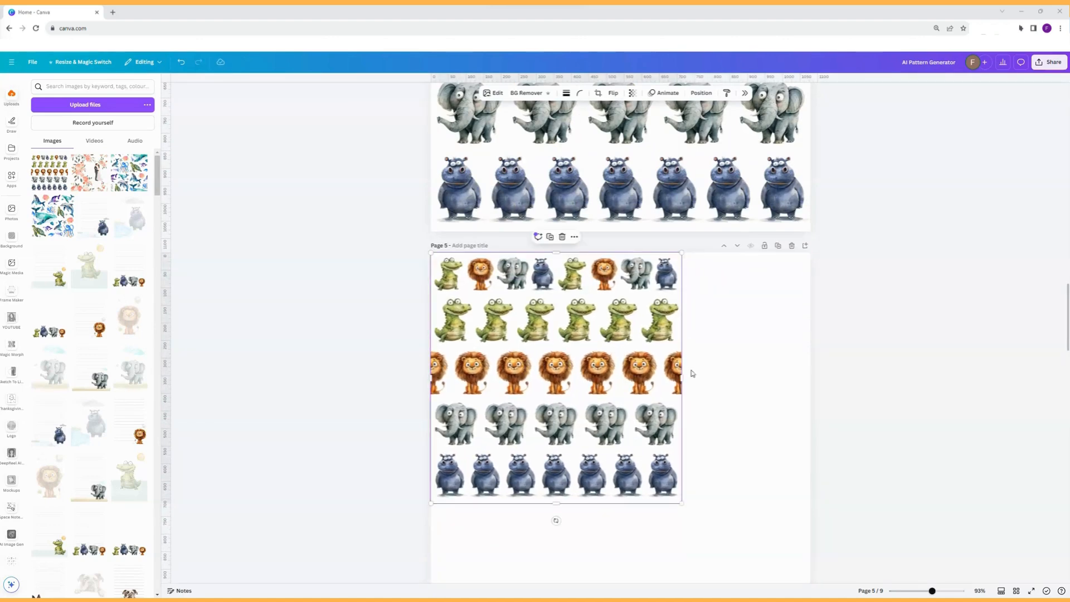
Step: Shrink the pattern image to half the page width and place a duplicate flush against its right edge
scroll(738, 363, down, 3)
drag(682, 377, 621, 316)
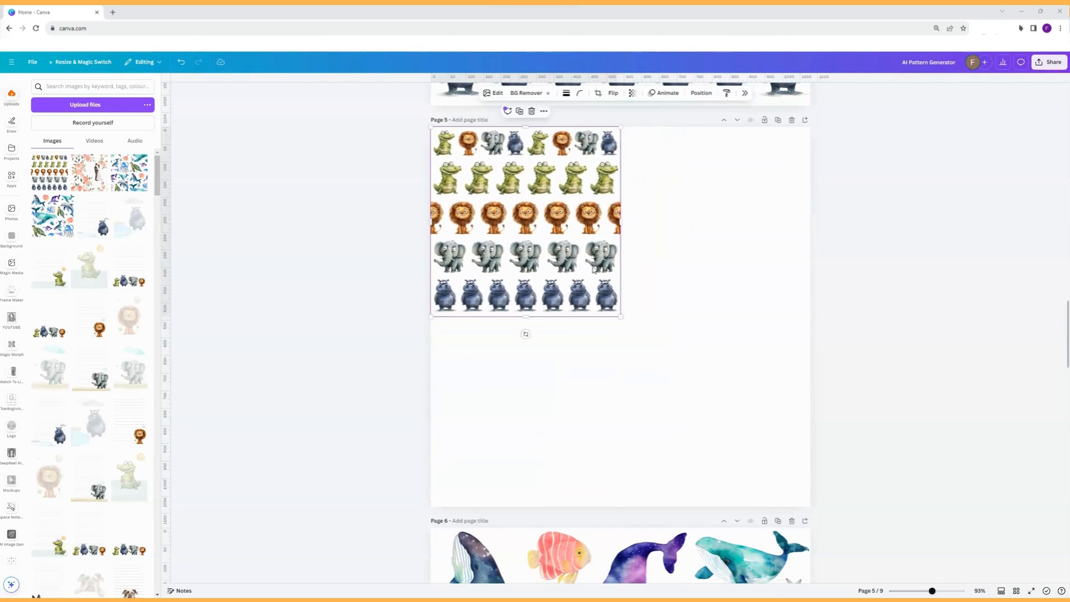
click(519, 111)
drag(551, 220, 732, 212)
click(669, 344)
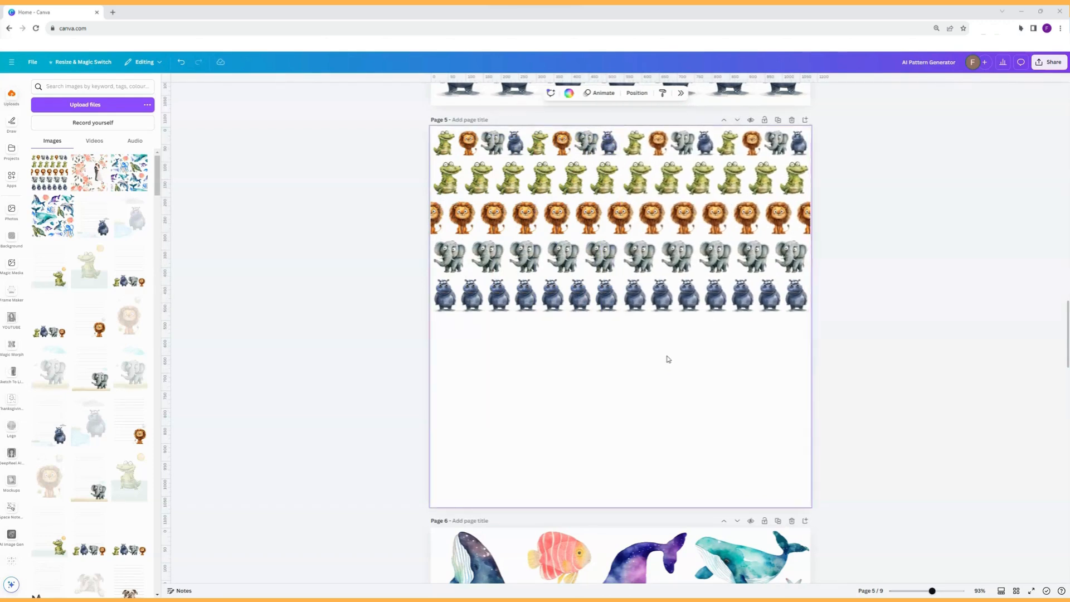
click(612, 146)
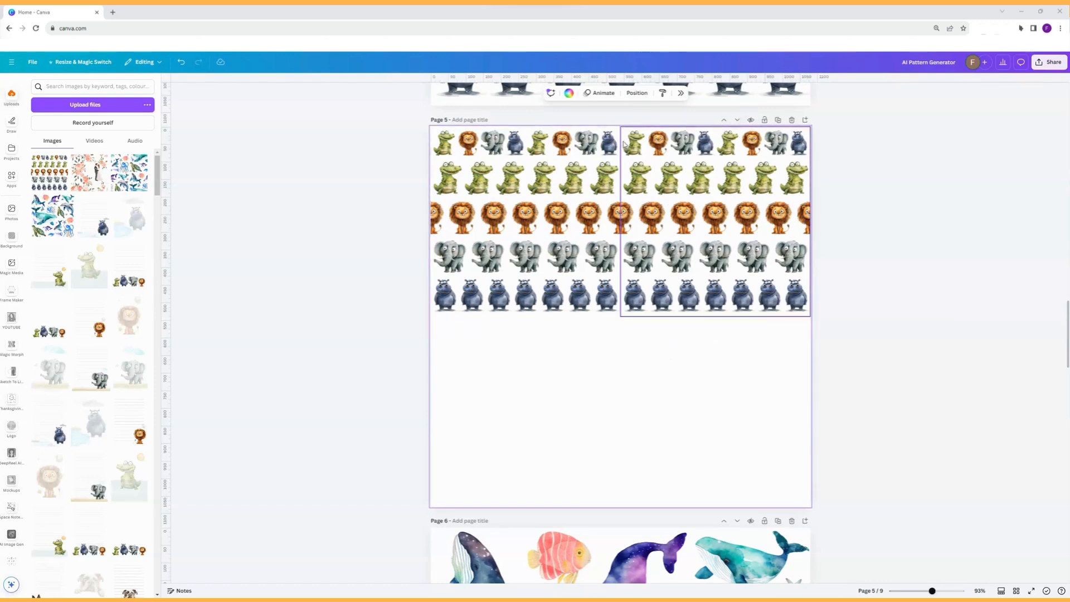
click(655, 415)
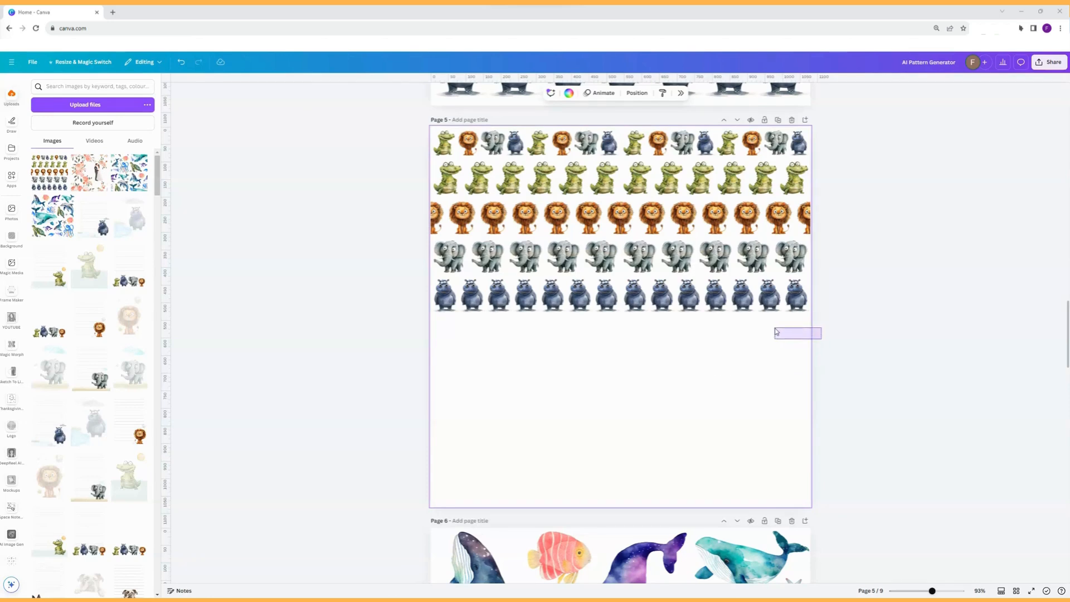
Step: Ungroup all five animal rows on page 4 into individual graphics
scroll(719, 377, up, 5)
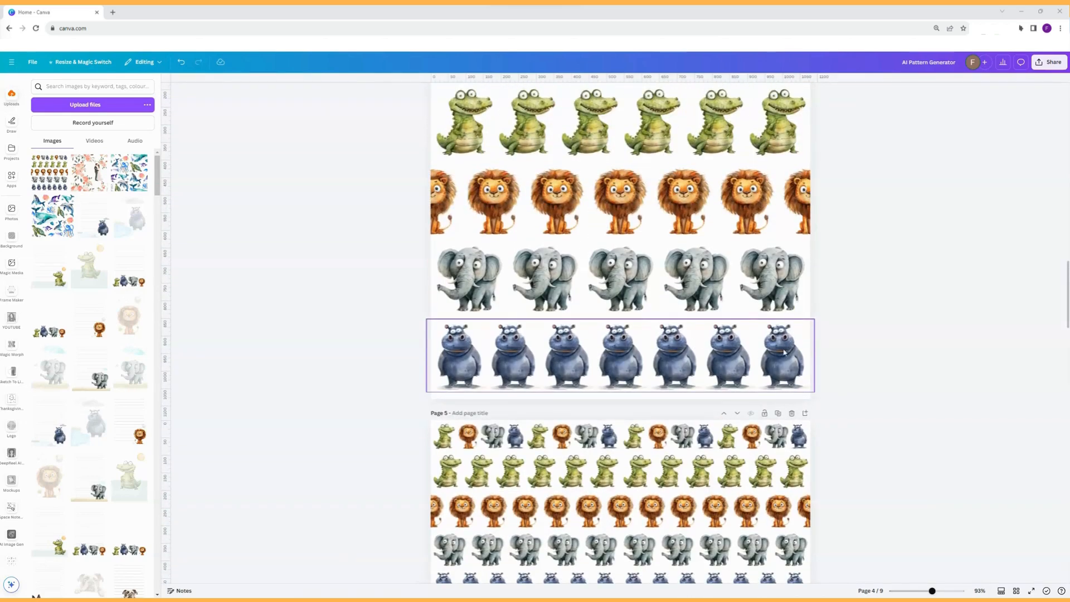
scroll(863, 361, up, 3)
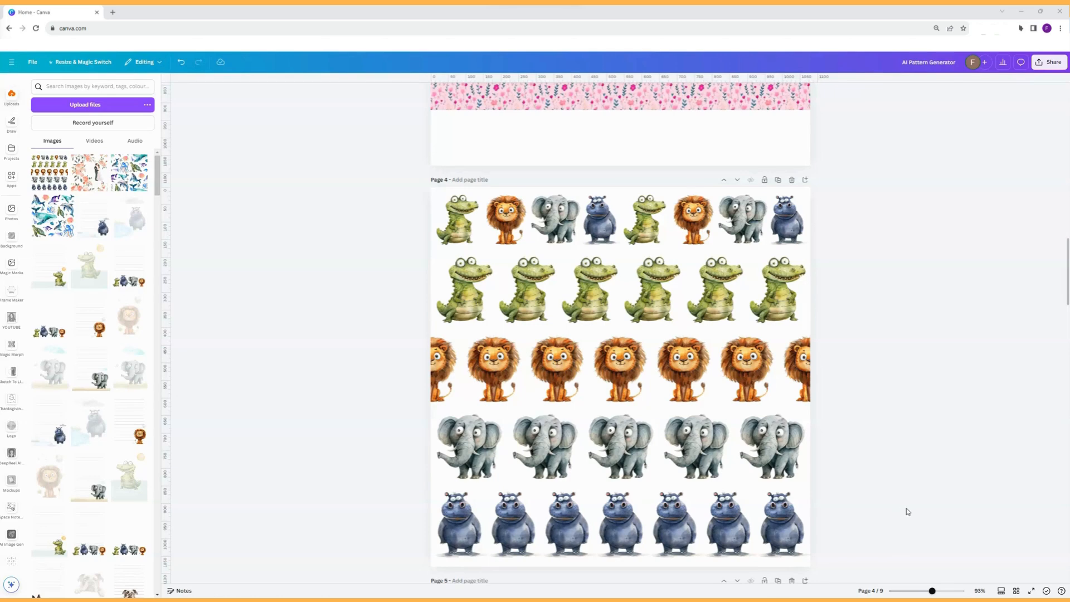
drag(904, 514, 389, 199)
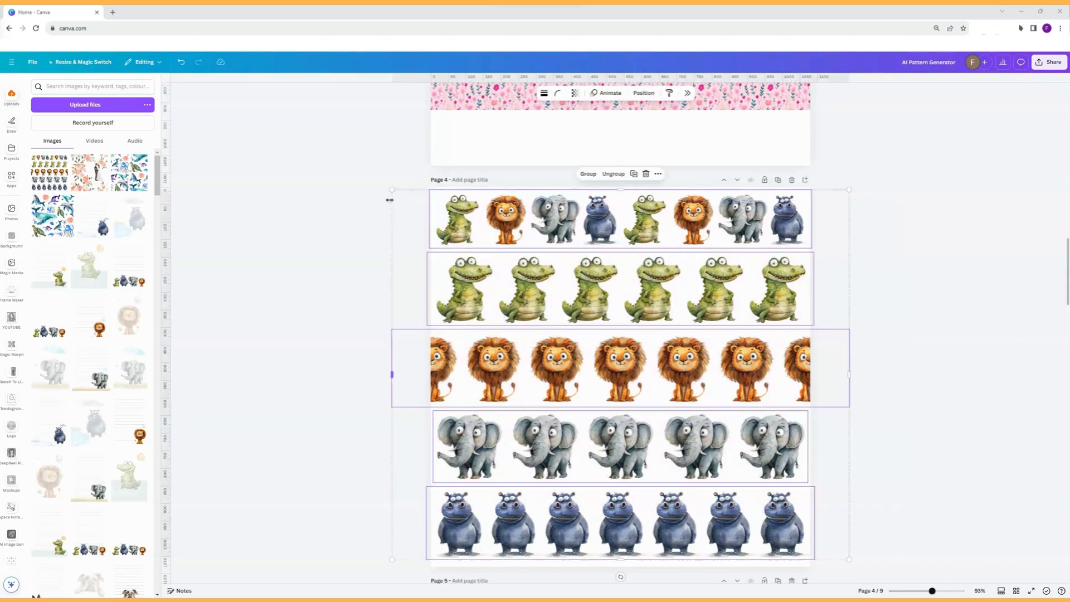
click(613, 174)
click(990, 355)
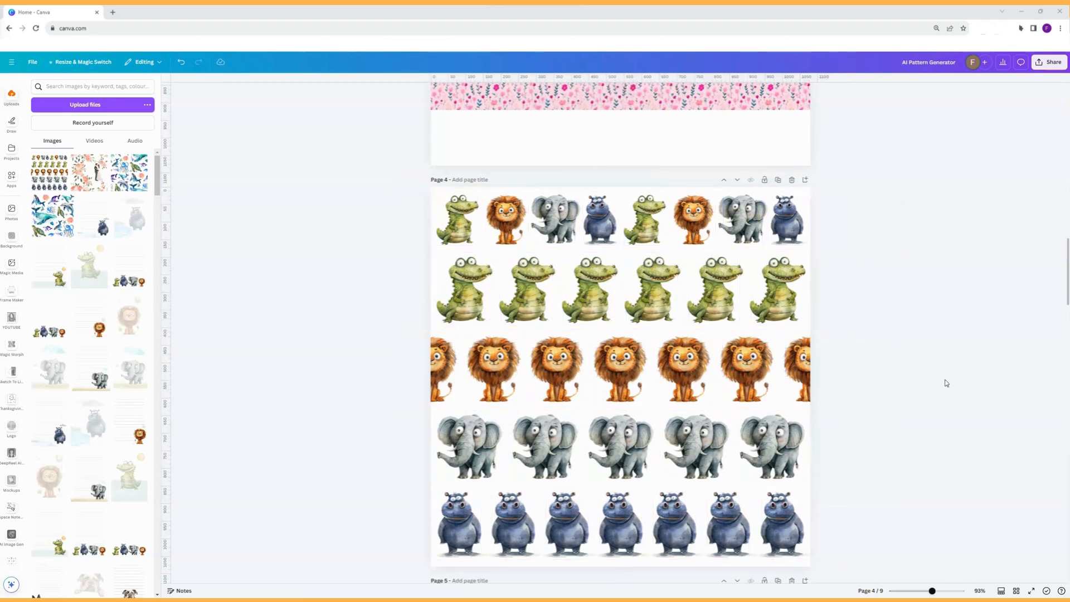
Step: Try the Tidy up spacing on all the individual animals on page 4 and undo it
drag(859, 542, 406, 212)
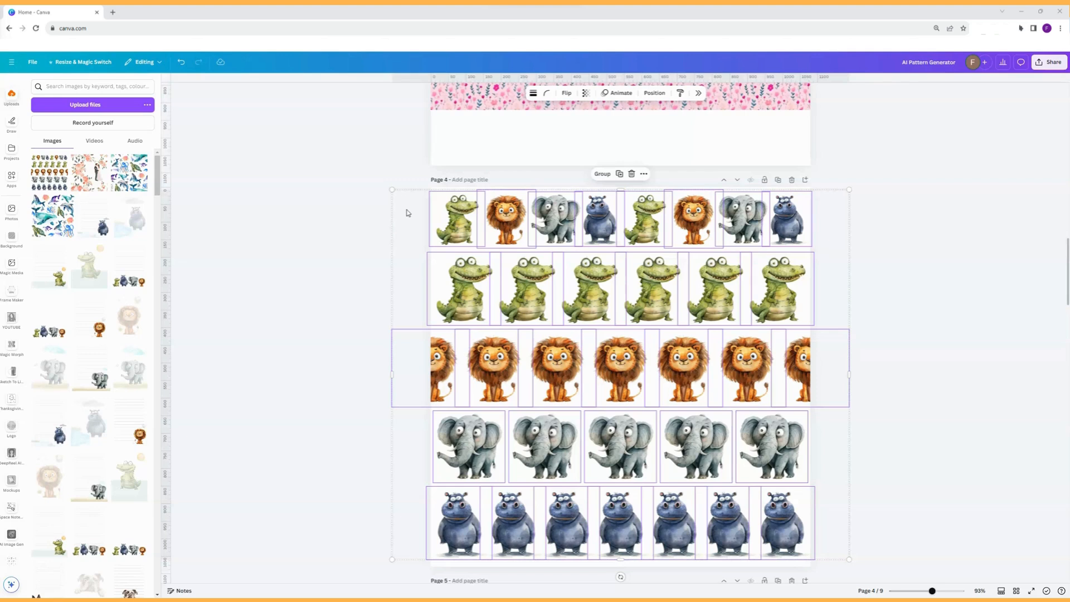
click(654, 92)
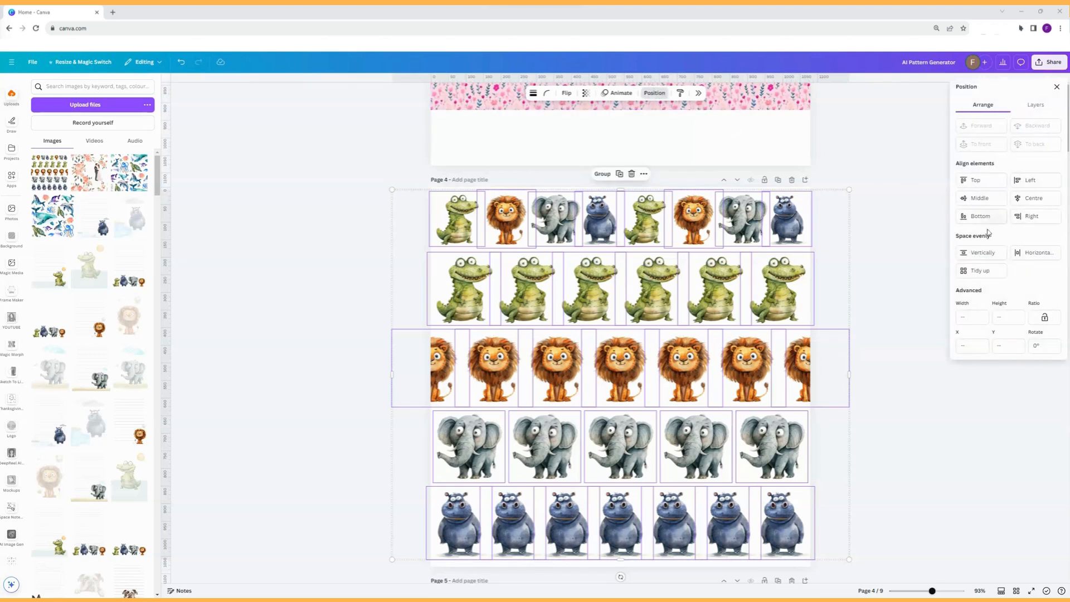
click(980, 272)
click(891, 404)
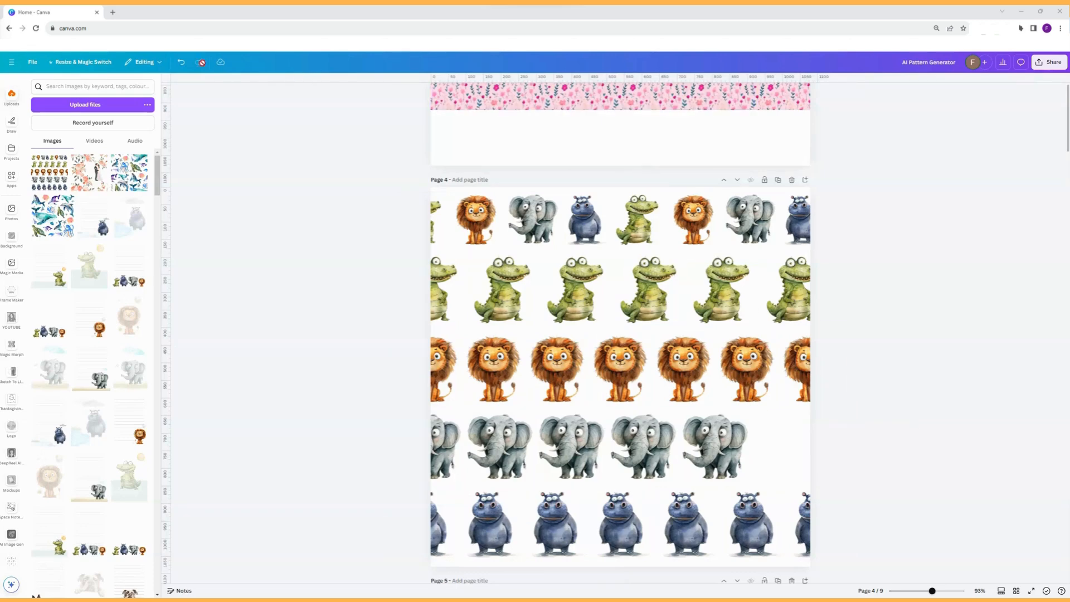
click(178, 62)
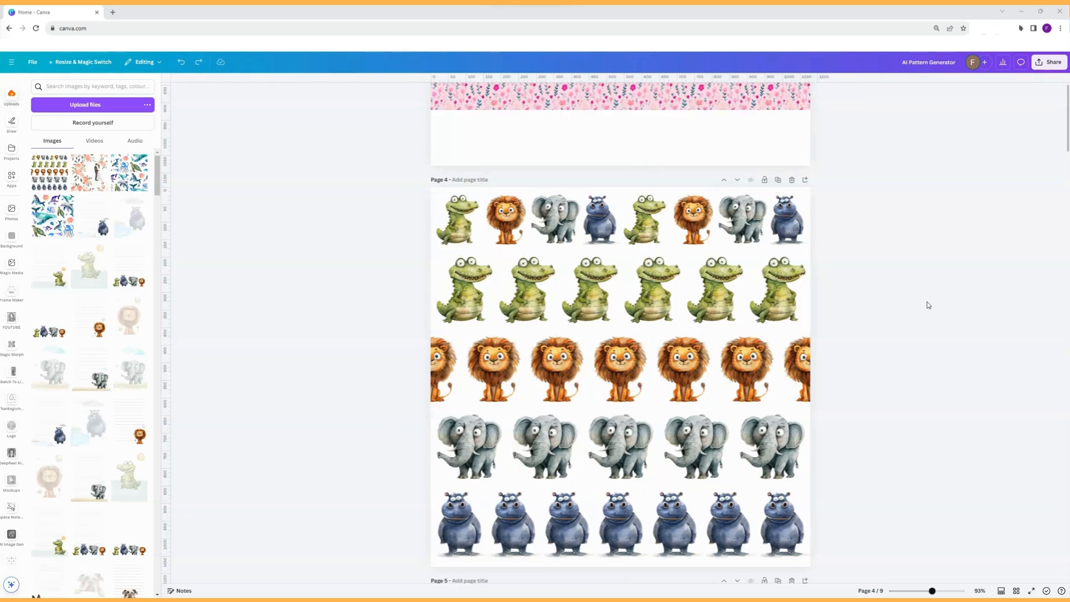
Step: Duplicate the two pattern images on page 5 and place the copies directly below to fill the page's lower half
scroll(928, 305, down, 5)
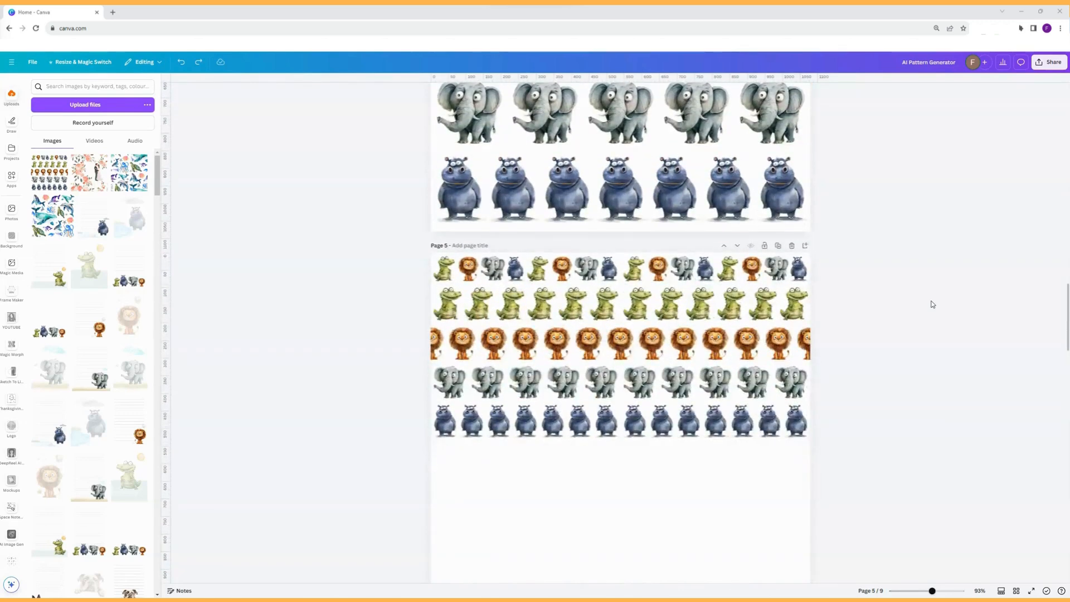
scroll(933, 305, down, 2)
scroll(933, 305, up, 1)
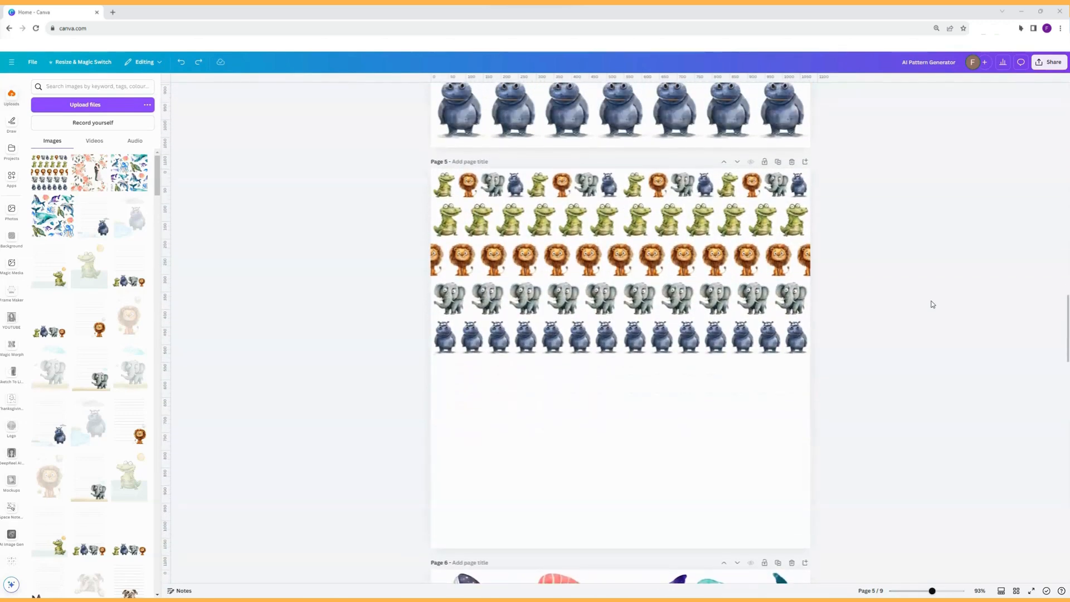
scroll(933, 305, down, 1)
drag(886, 263, 627, 389)
click(621, 113)
click(906, 405)
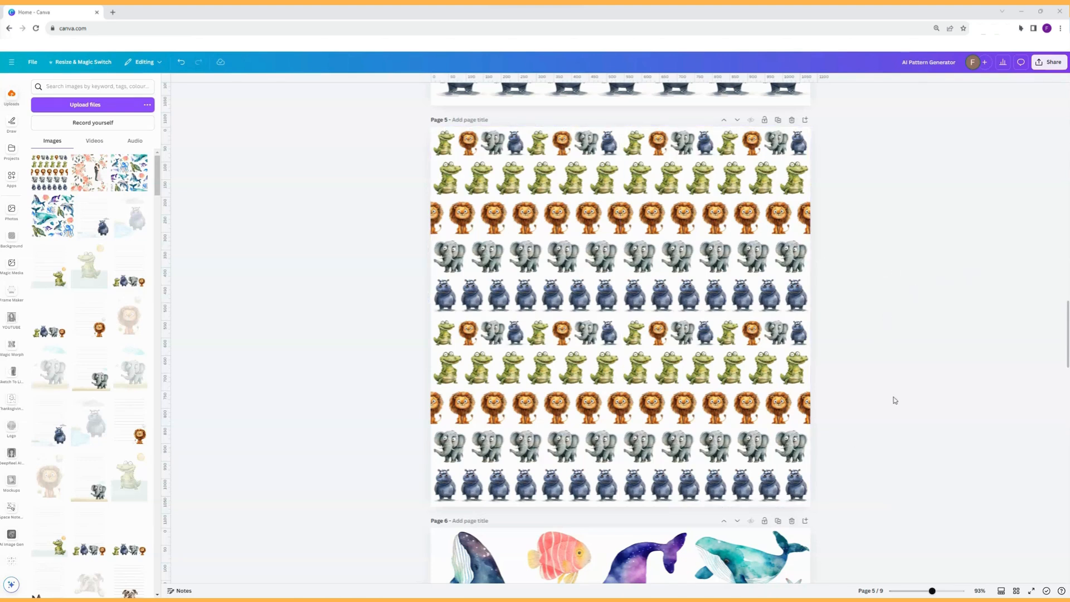
Step: Enlarge all four pattern tiles on page 5 together to about 1,607 × 1,607 and shift them to overlap the page edges
drag(878, 503, 625, 140)
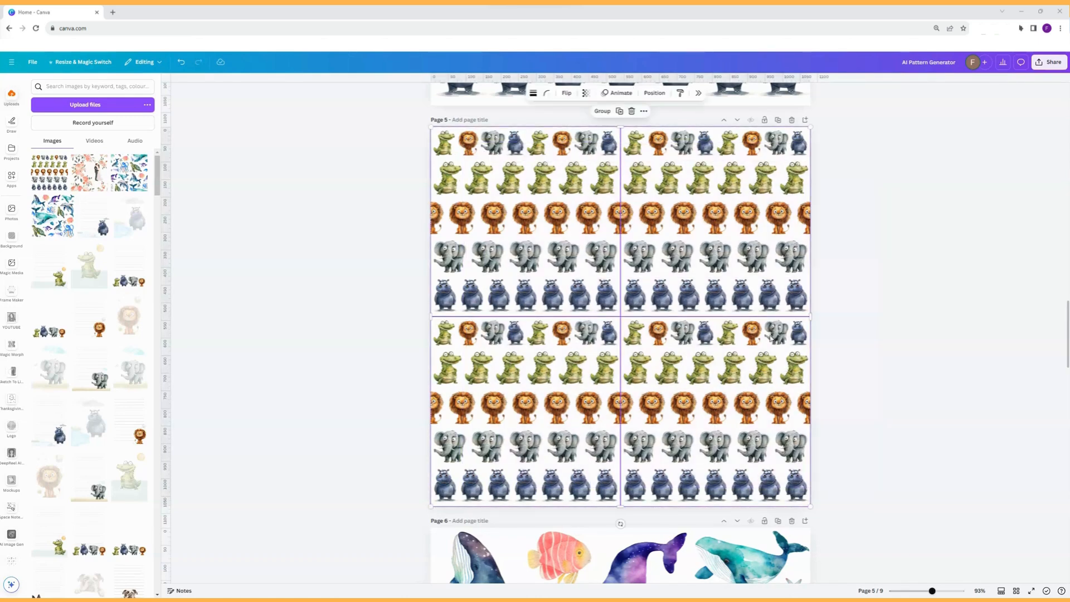
drag(811, 506, 1026, 584)
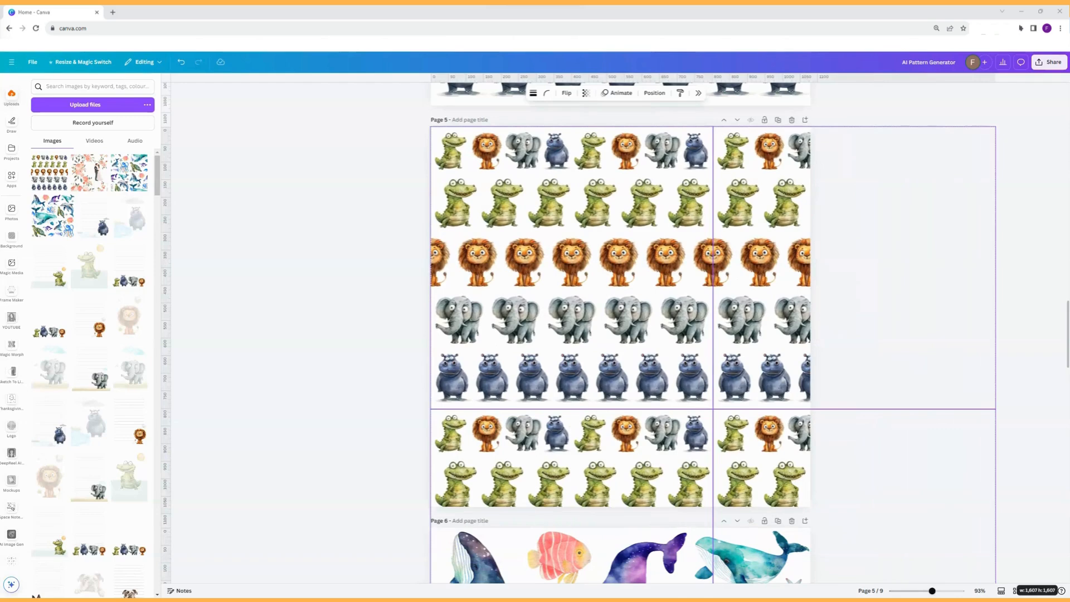
drag(902, 351, 815, 308)
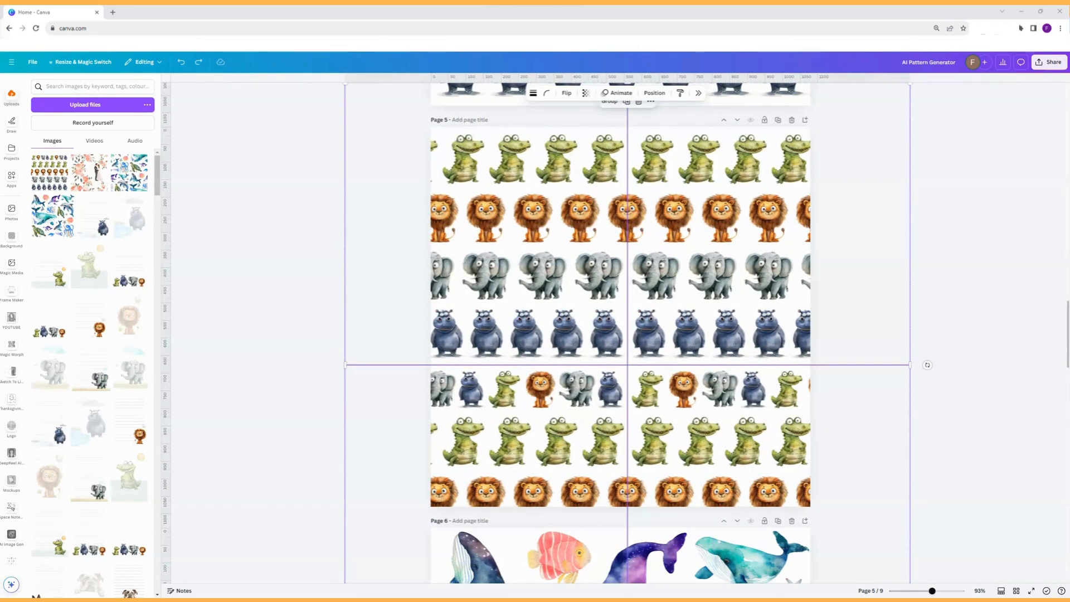
scroll(1066, 397, down, 3)
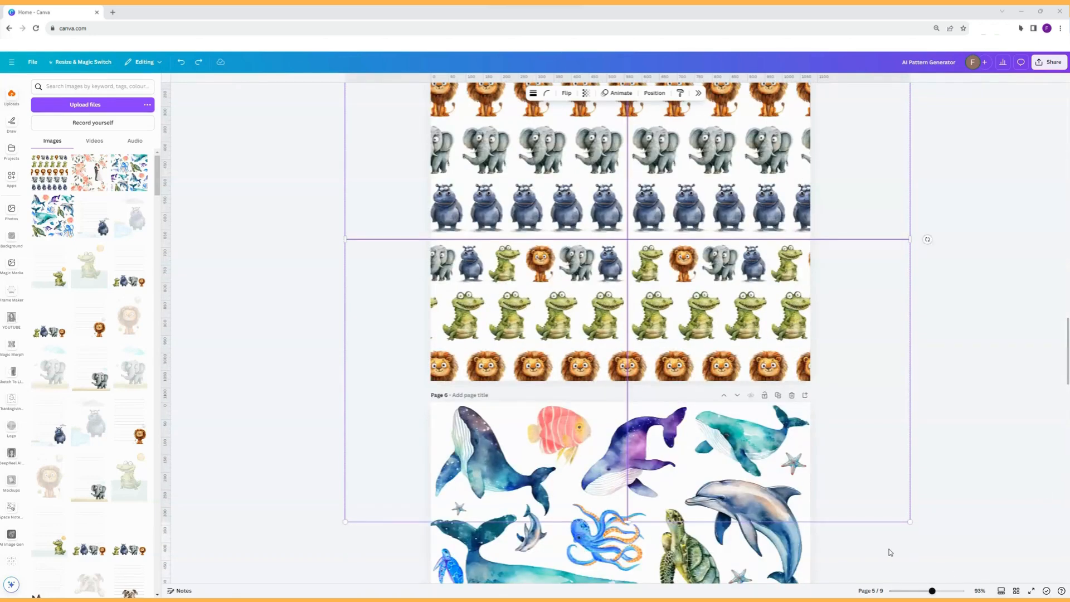
click(890, 552)
Step: Search the elements for "whales", show all graphics, and place the first blue whale on blank page 7
scroll(888, 492, down, 5)
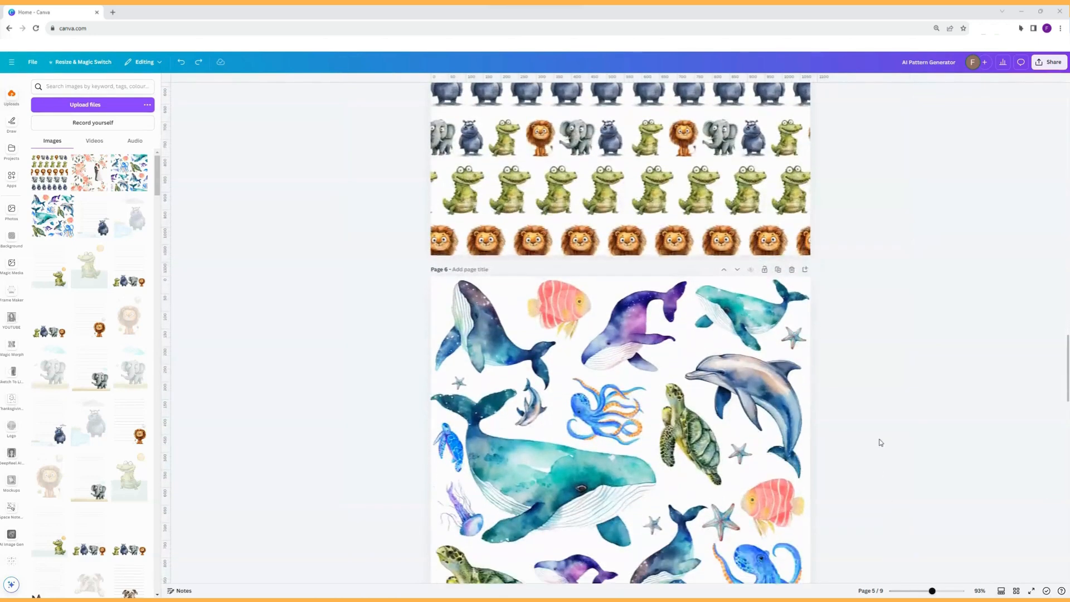
scroll(877, 437, down, 2)
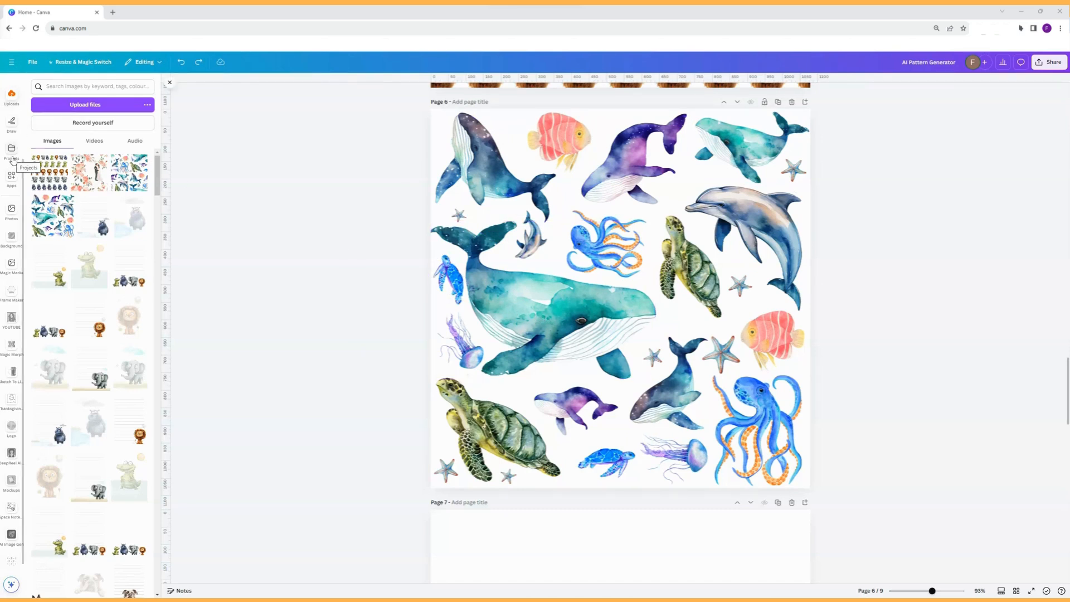
scroll(19, 162, up, 2)
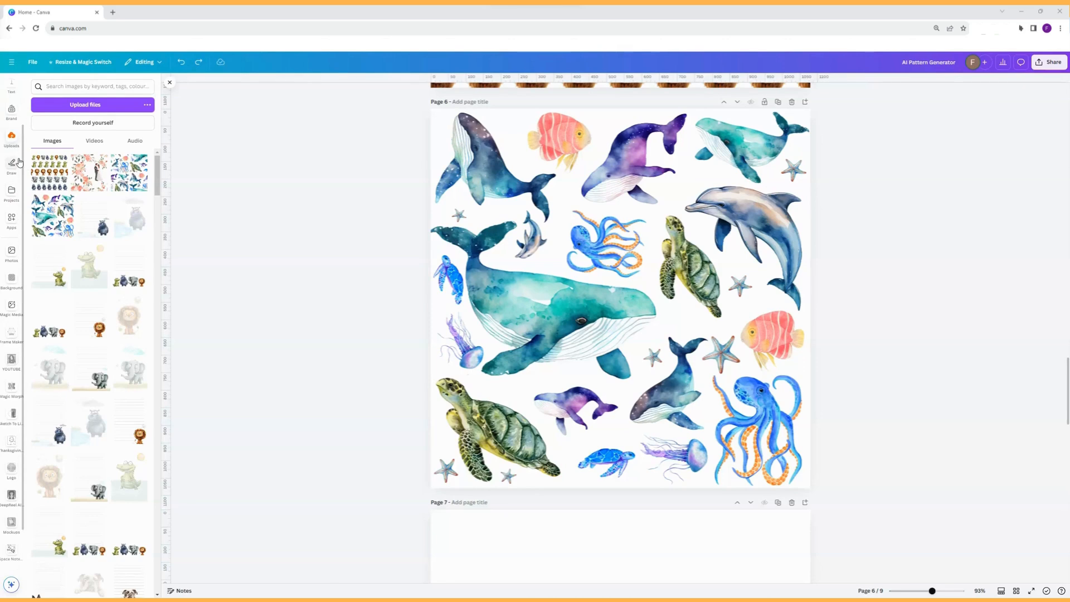
click(12, 116)
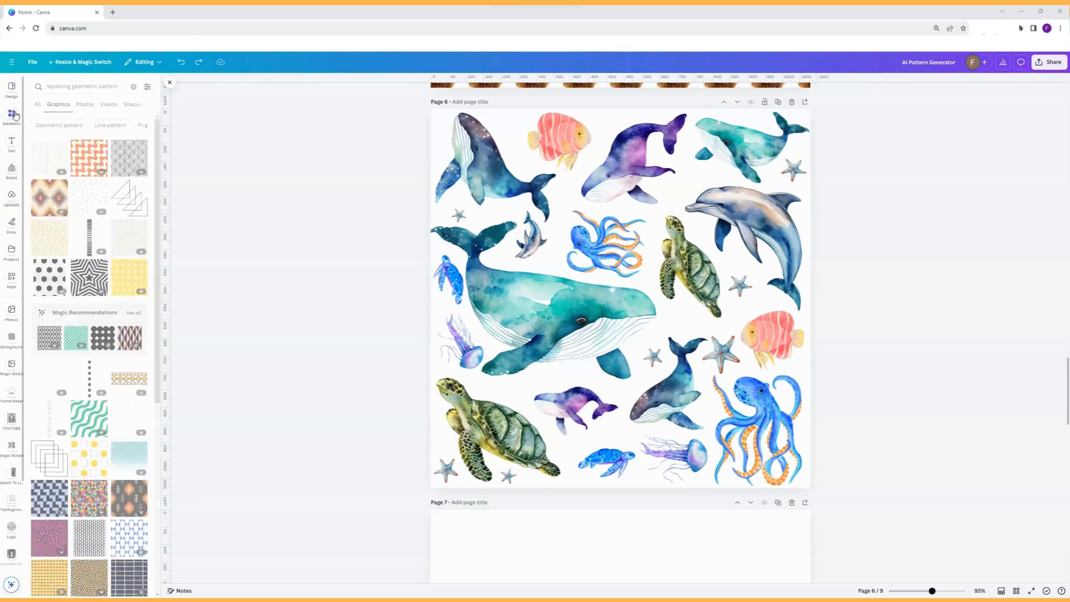
click(134, 86)
click(107, 88)
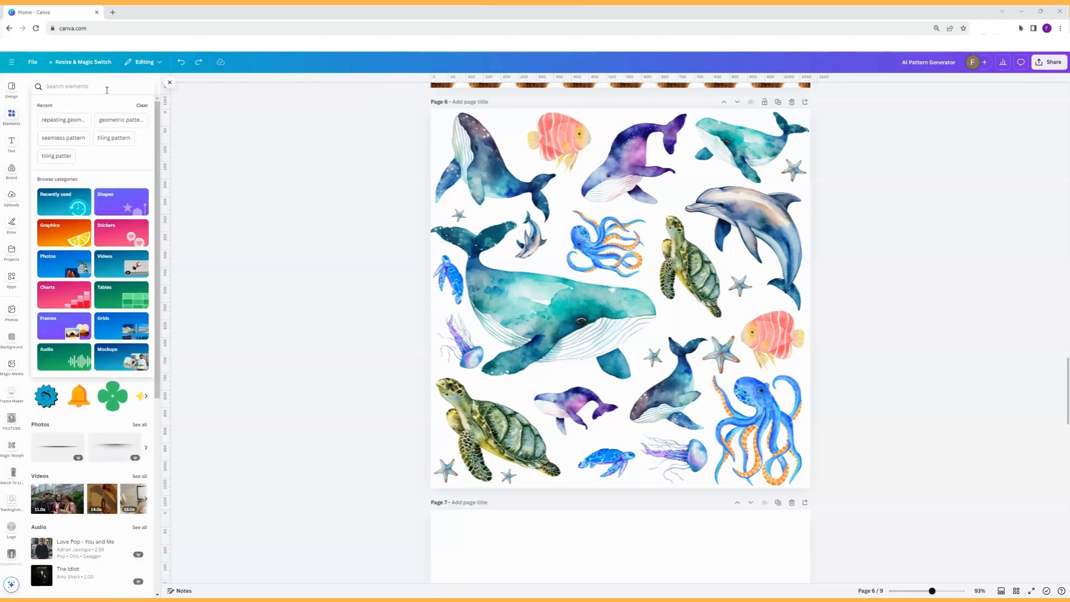
text(whales)
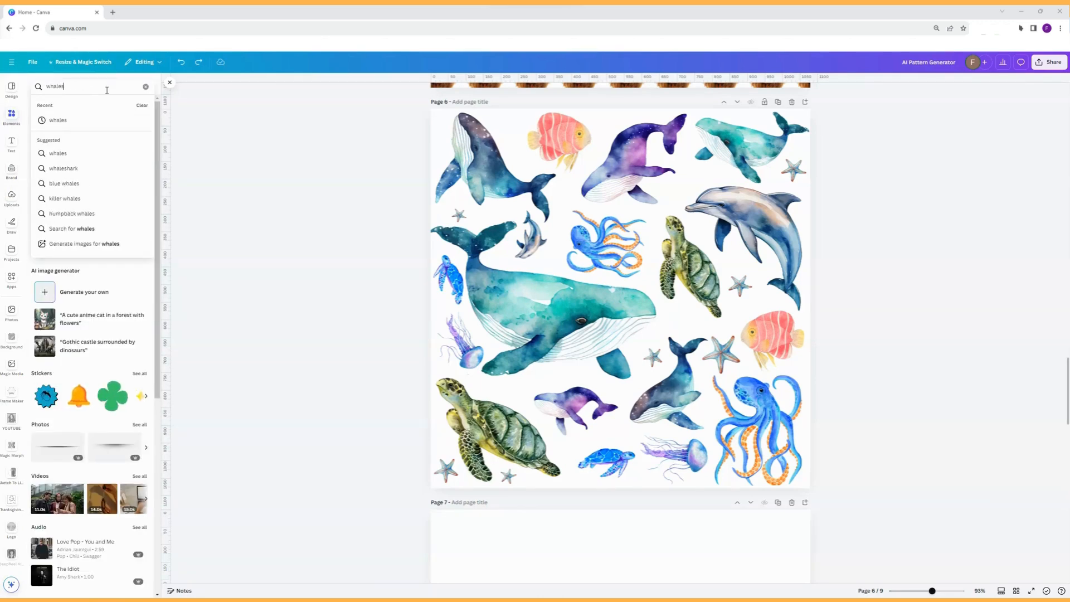
key(Return)
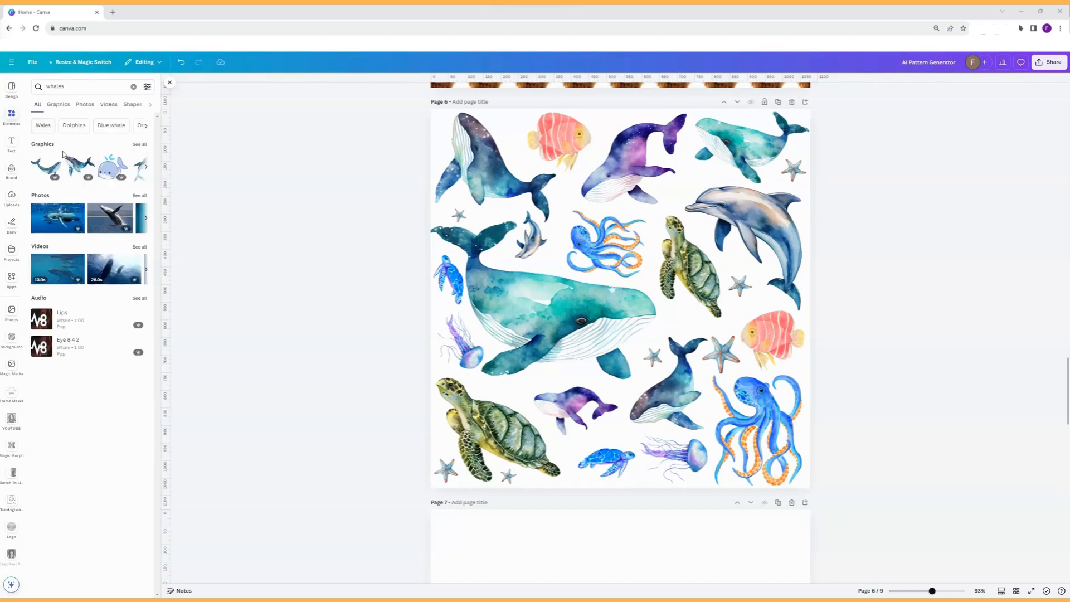
click(140, 145)
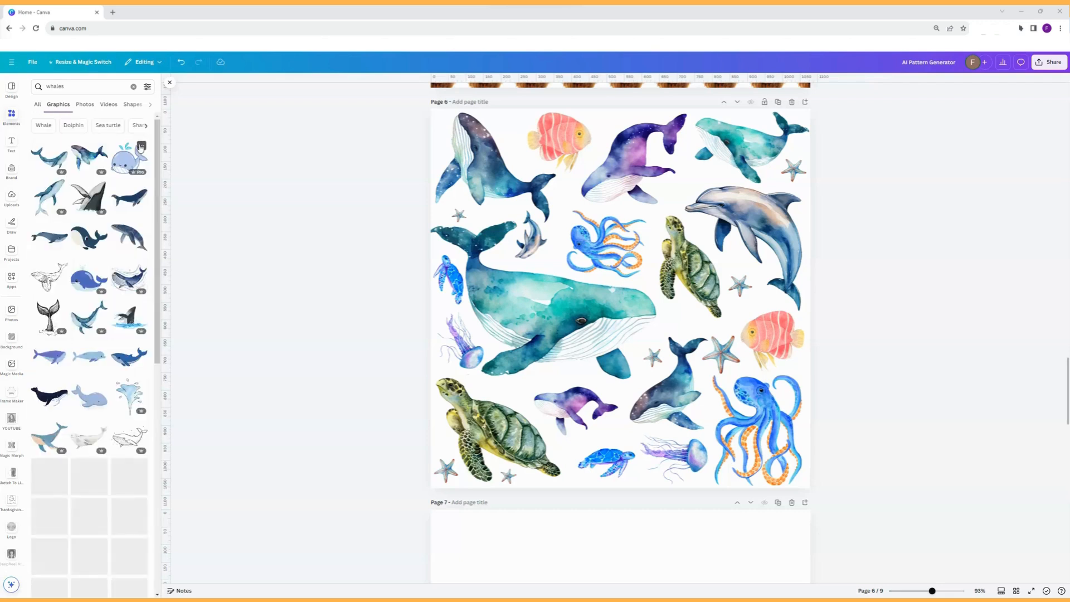
click(61, 161)
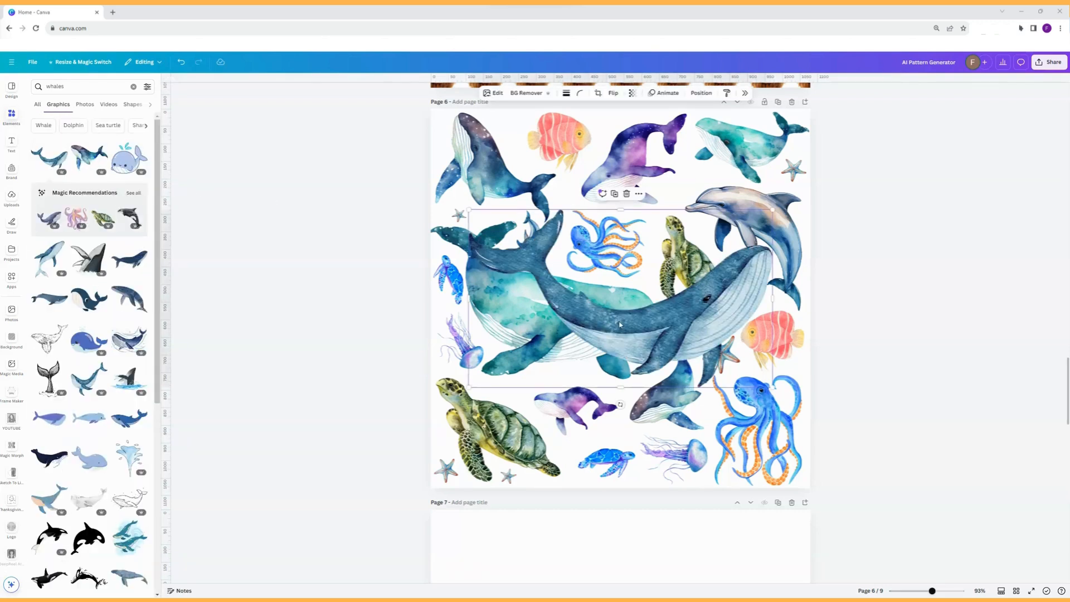
mouse_move(619, 325)
mouse_down()
mouse_move(613, 346)
mouse_move(606, 339)
mouse_up()
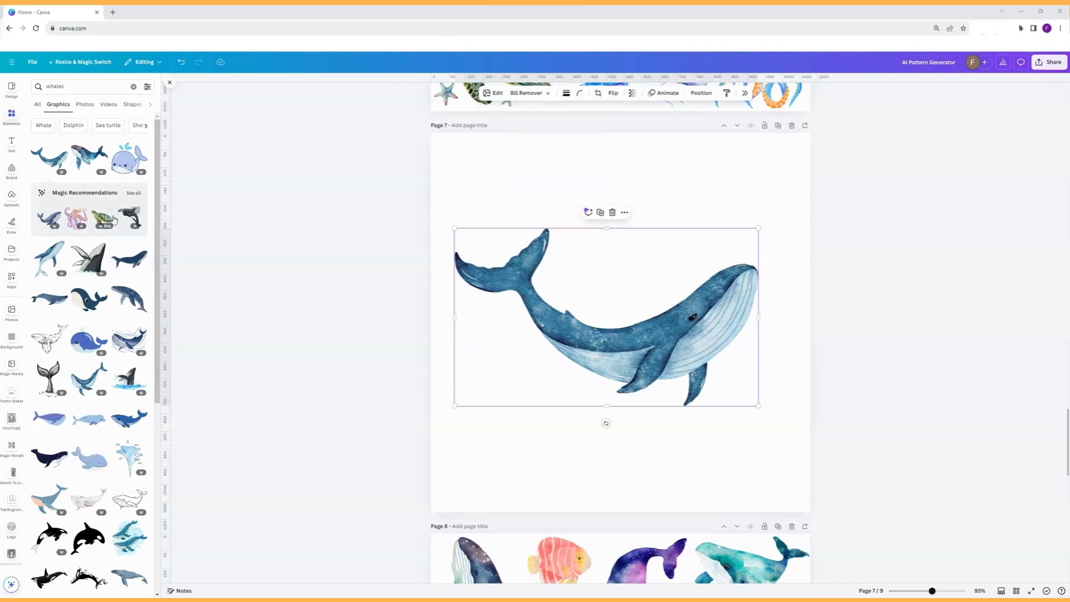
Step: Insert the blue-purple jellyfish, the leaping dolphin and the green sea turtle from the full Magic Recommendations onto page 7
click(133, 193)
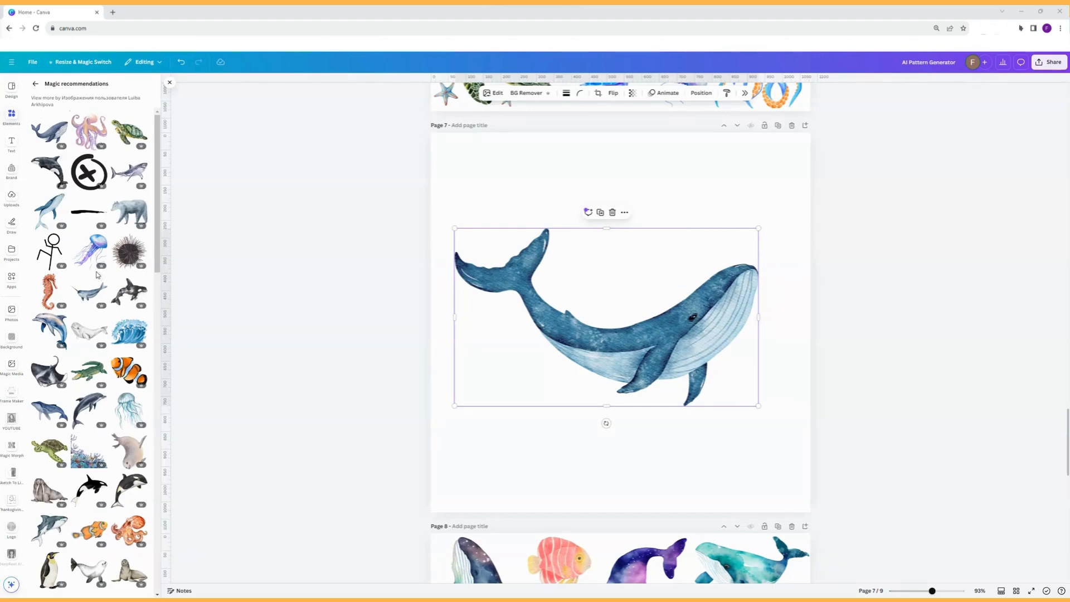
click(92, 252)
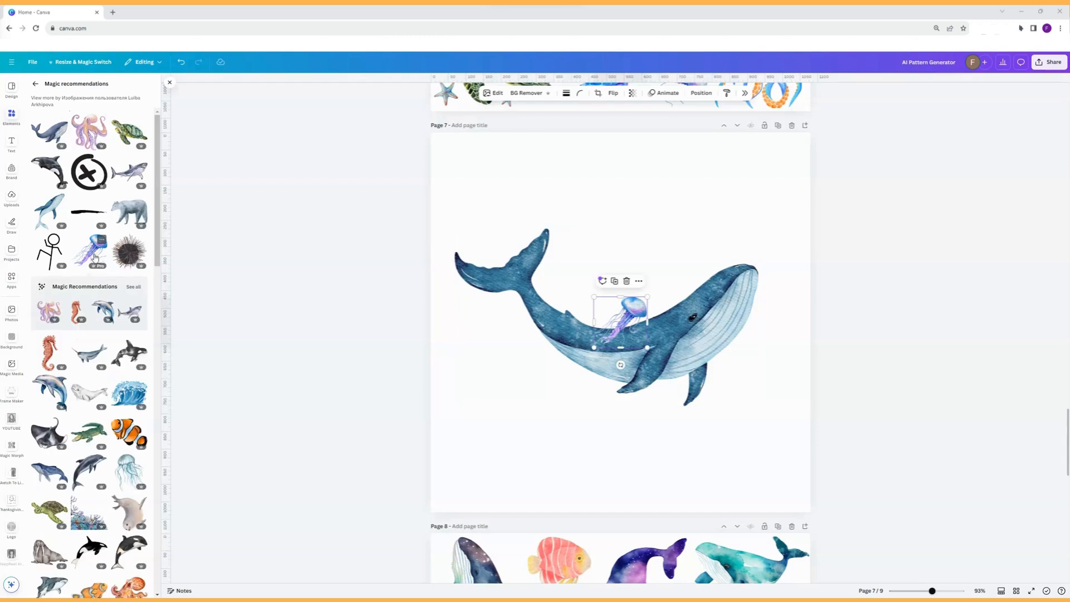
click(101, 310)
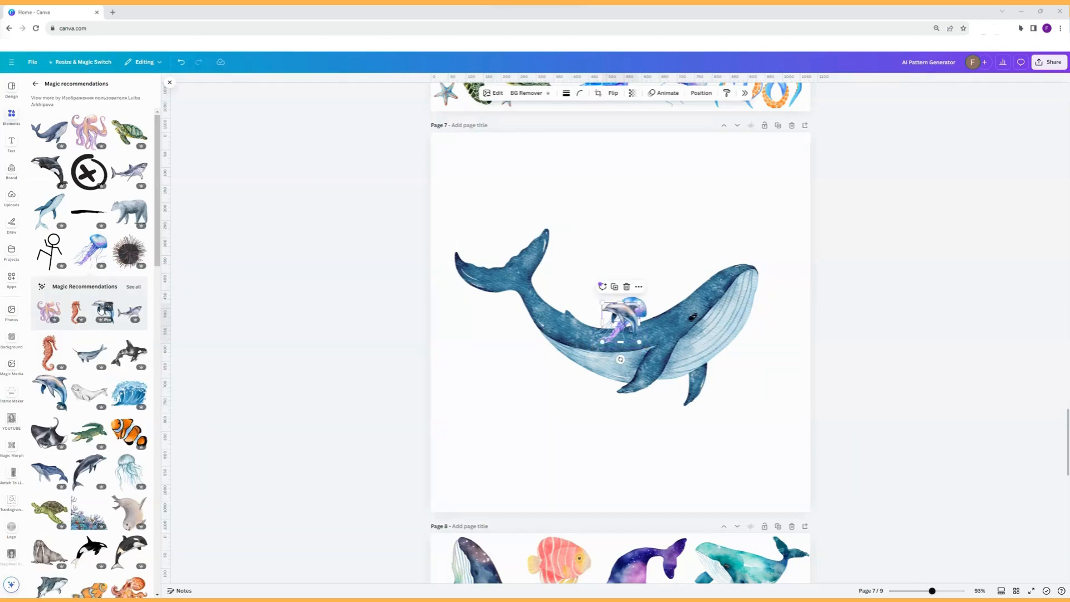
click(137, 288)
click(89, 171)
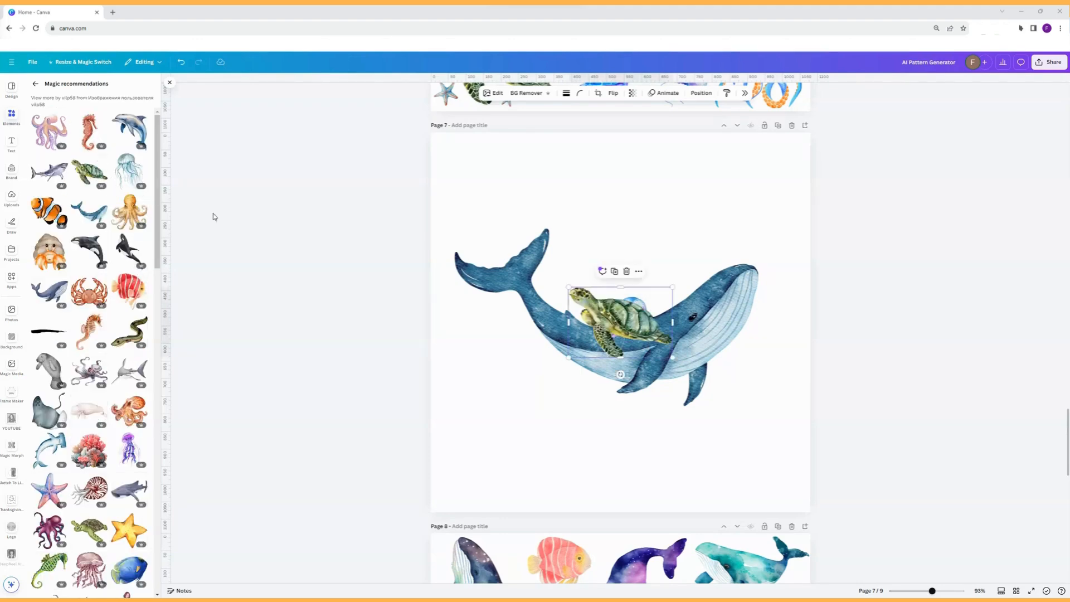
Step: Arrange the turtle and dolphin above the whale, and place the jellyfish, enlarged, below the whale's tail side
drag(602, 315, 600, 215)
drag(624, 315, 690, 206)
drag(638, 314, 578, 377)
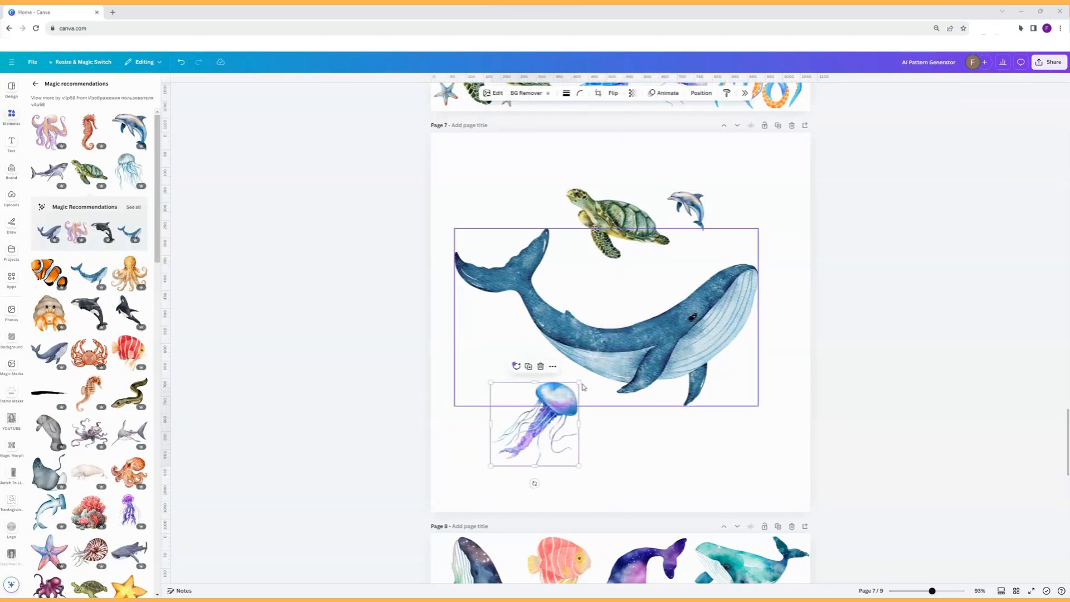
Step: Place a smaller, rotated copy of the jellyfish above the whale's back and tilt the turtle upward above its tail
click(532, 371)
drag(552, 432, 741, 427)
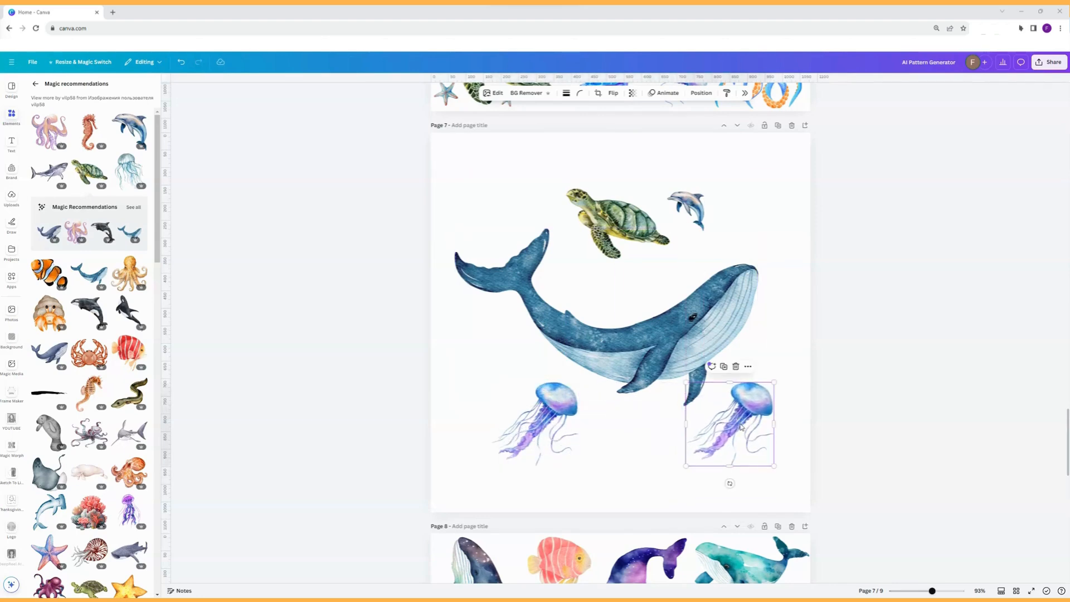
drag(773, 465, 538, 190)
mouse_move(555, 239)
mouse_down()
mouse_move(564, 254)
mouse_move(539, 236)
mouse_move(545, 228)
mouse_move(535, 240)
mouse_up()
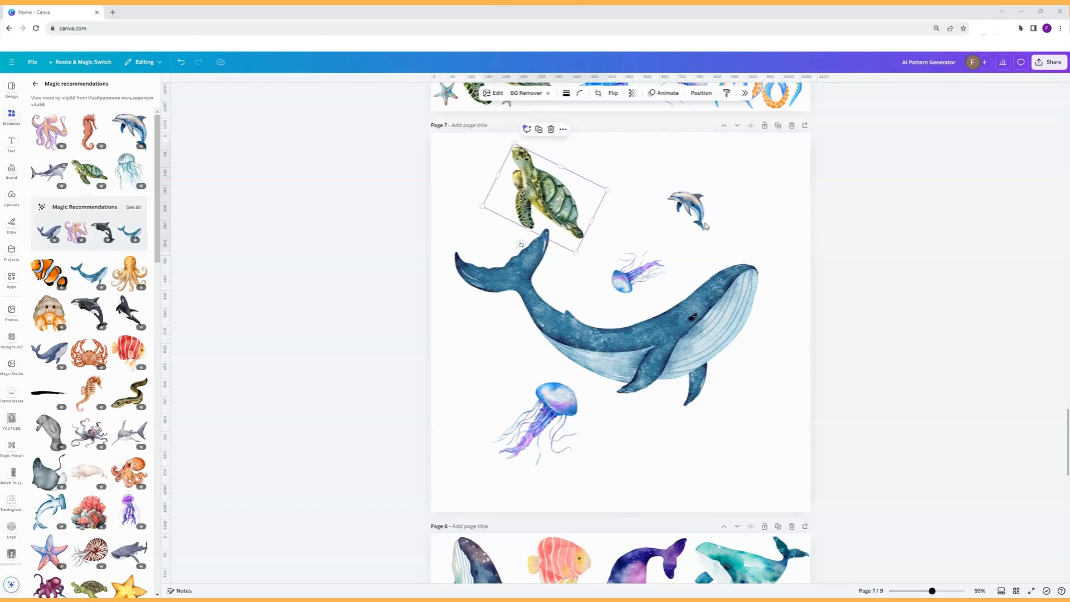
Step: Flip the small jellyfish above the whale horizontally and vertically, and select the dolphin
click(635, 272)
click(612, 93)
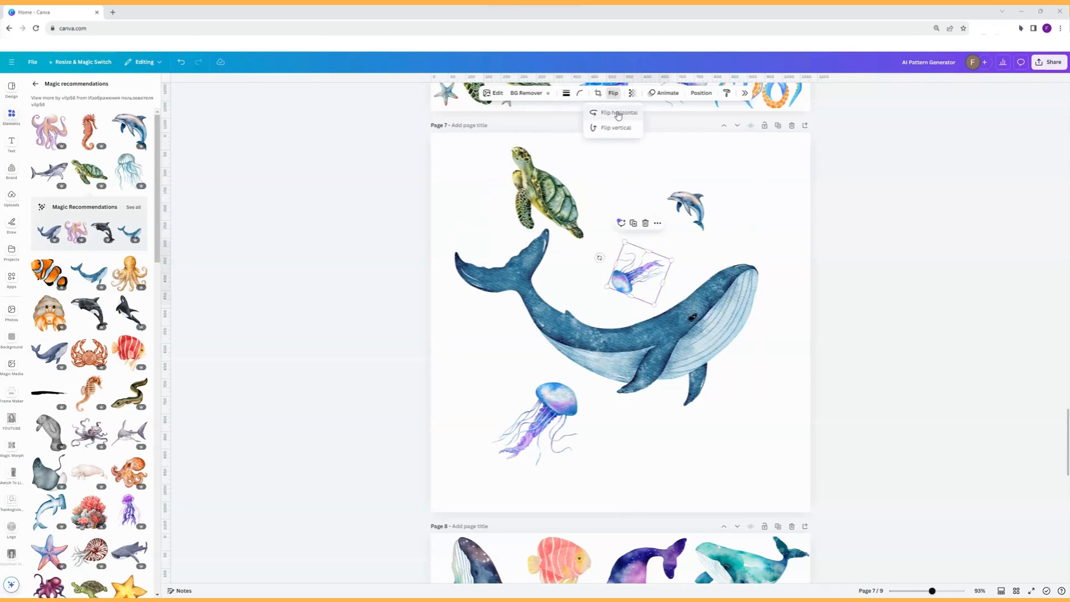
click(618, 114)
click(613, 128)
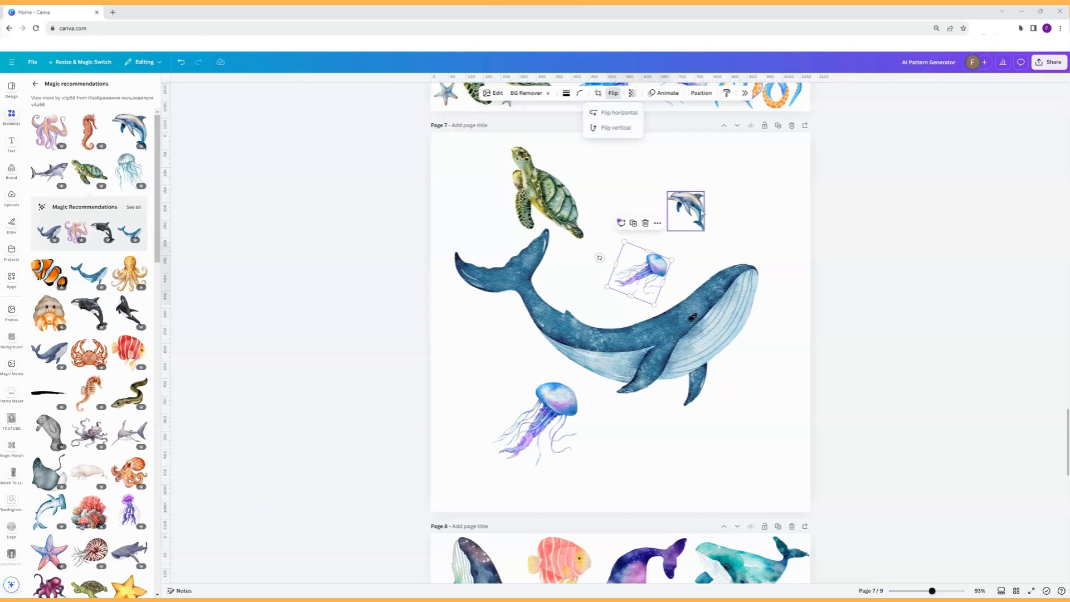
click(701, 227)
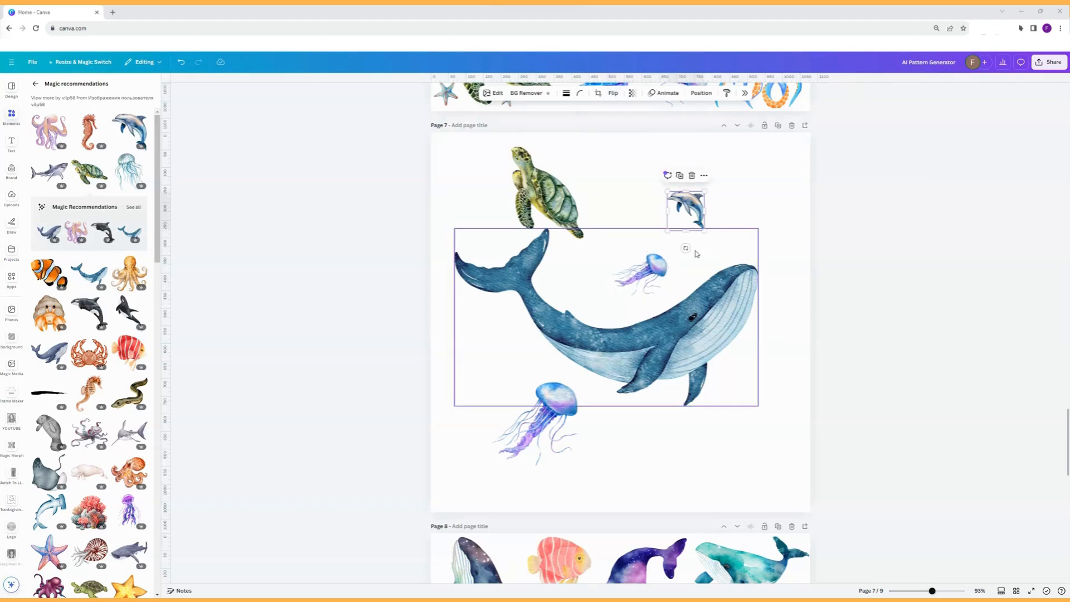
Step: Tilt the small dolphin, place an enlarged copy below the whale's head side, then flip that copy and rotate it to about 110°
drag(685, 247, 713, 207)
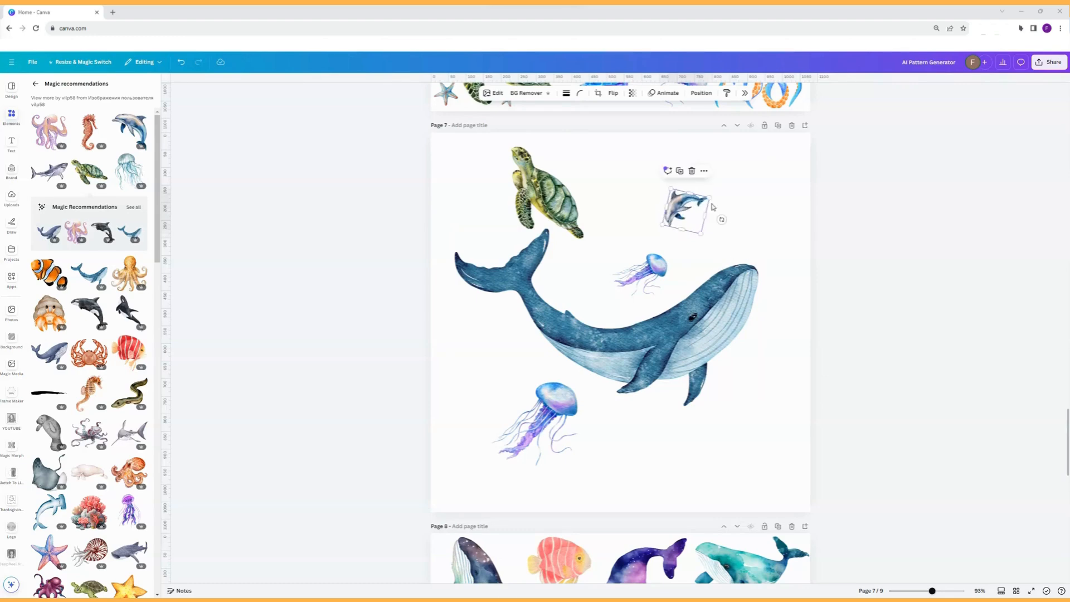
click(680, 171)
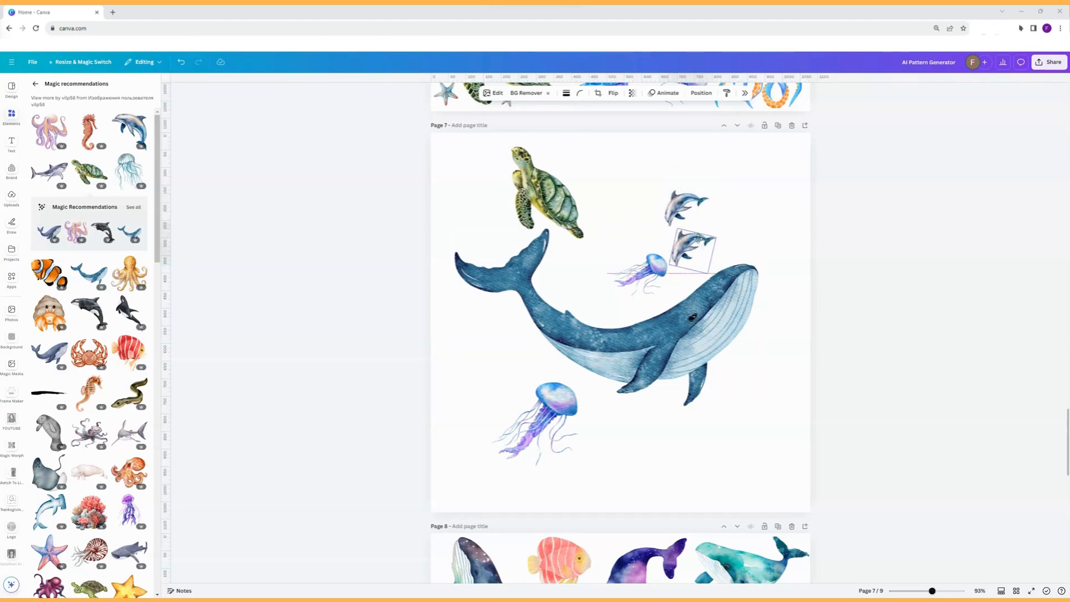
drag(690, 251, 718, 425)
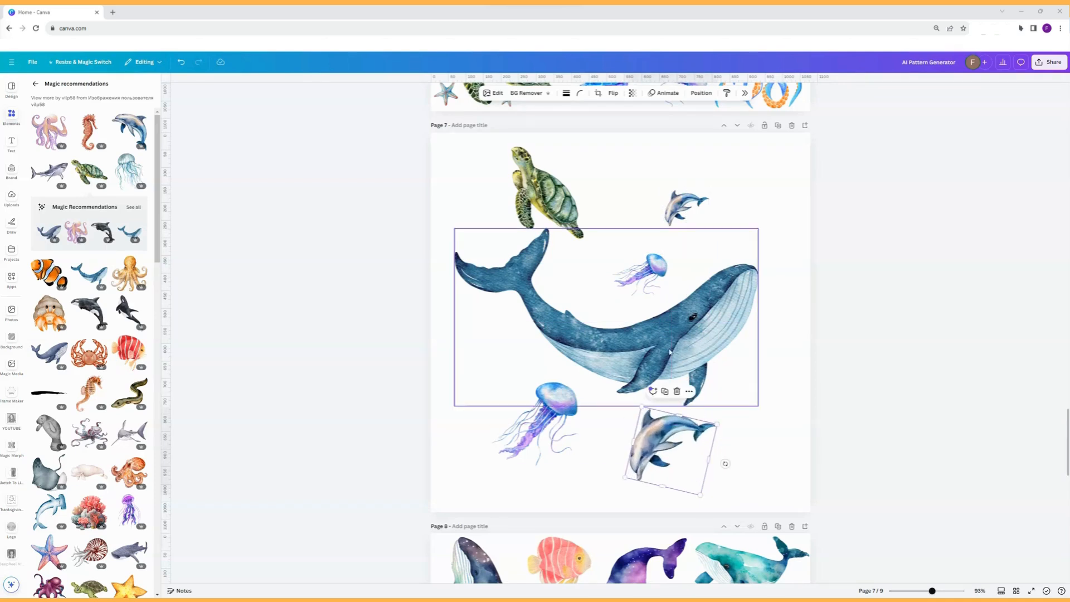
click(612, 95)
click(618, 129)
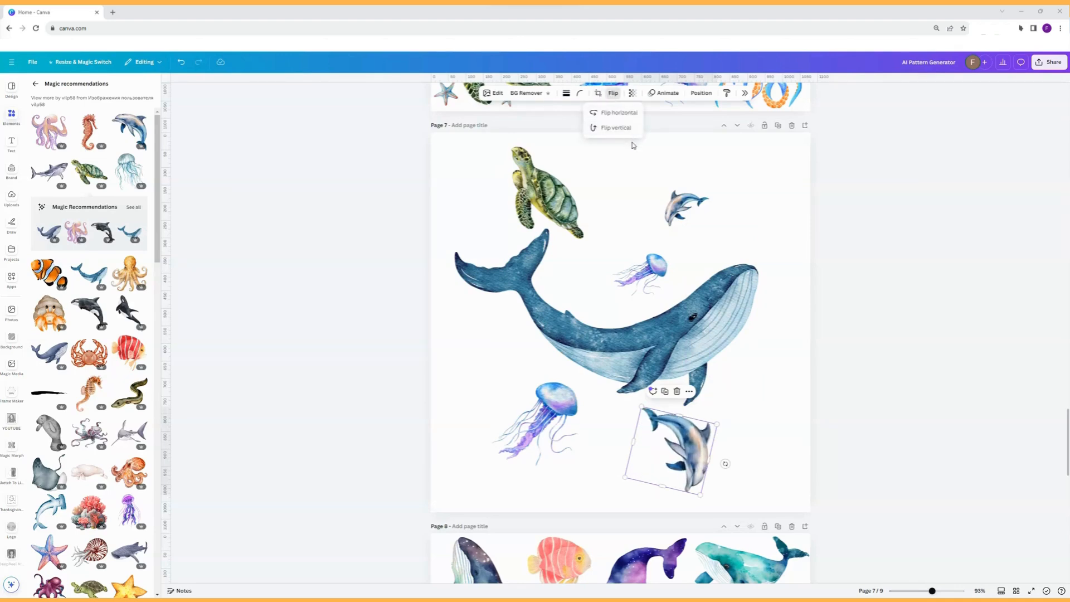
drag(725, 464, 615, 446)
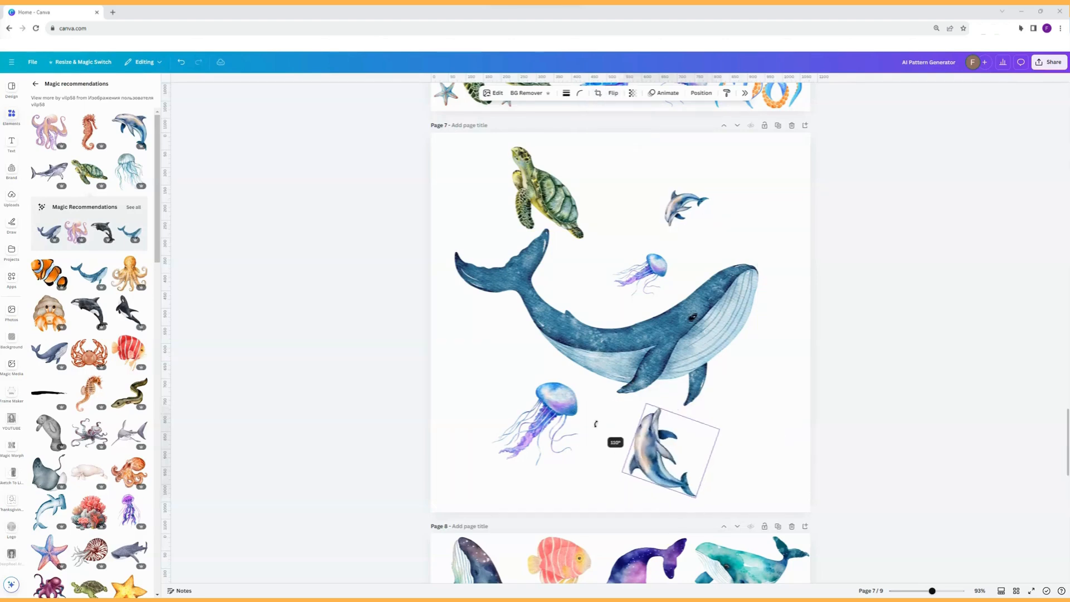
Step: Set the PNG download to include only page 6, the finished sea-creature pattern, and close the download options
scroll(772, 401, up, 6)
scroll(773, 402, up, 1)
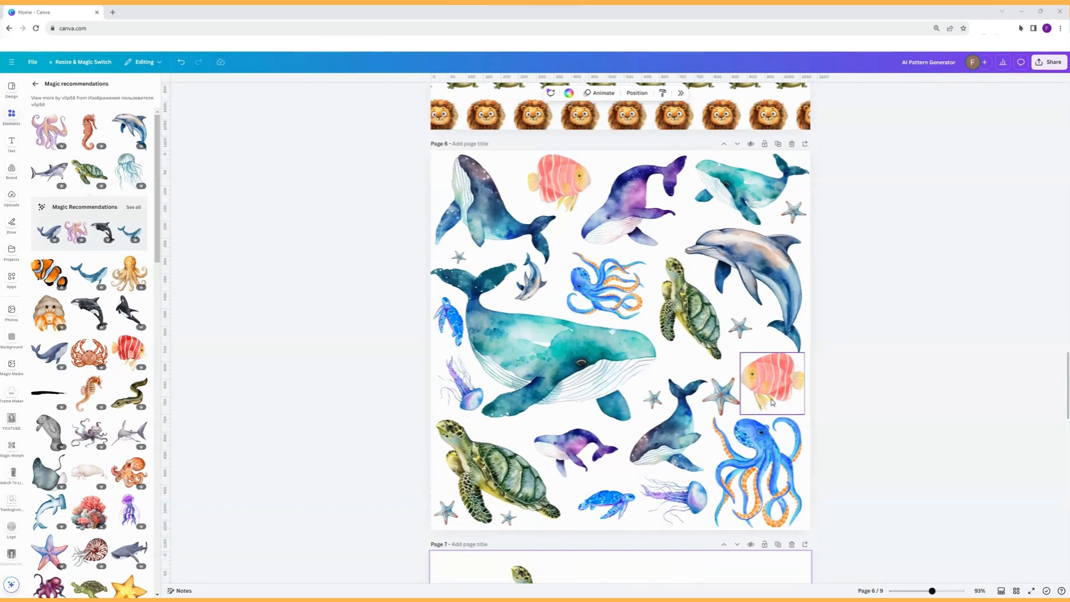
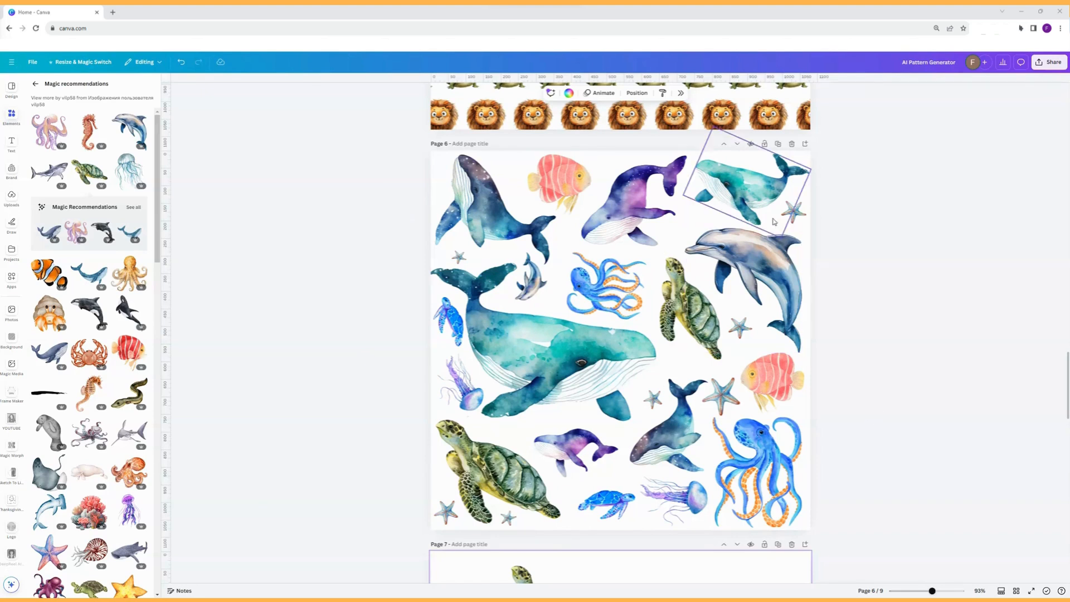
click(1052, 64)
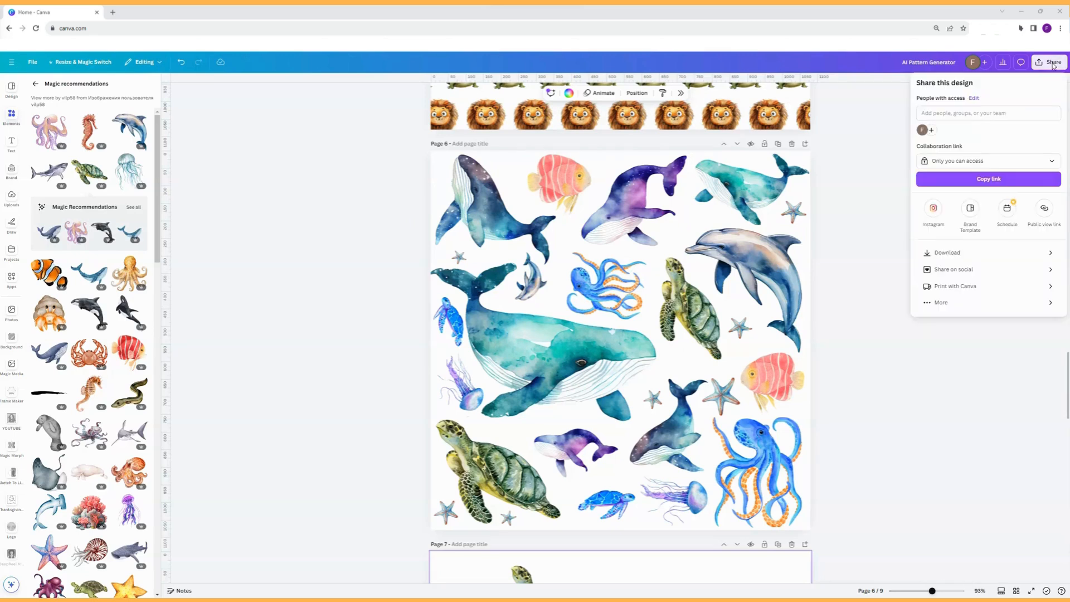
click(947, 254)
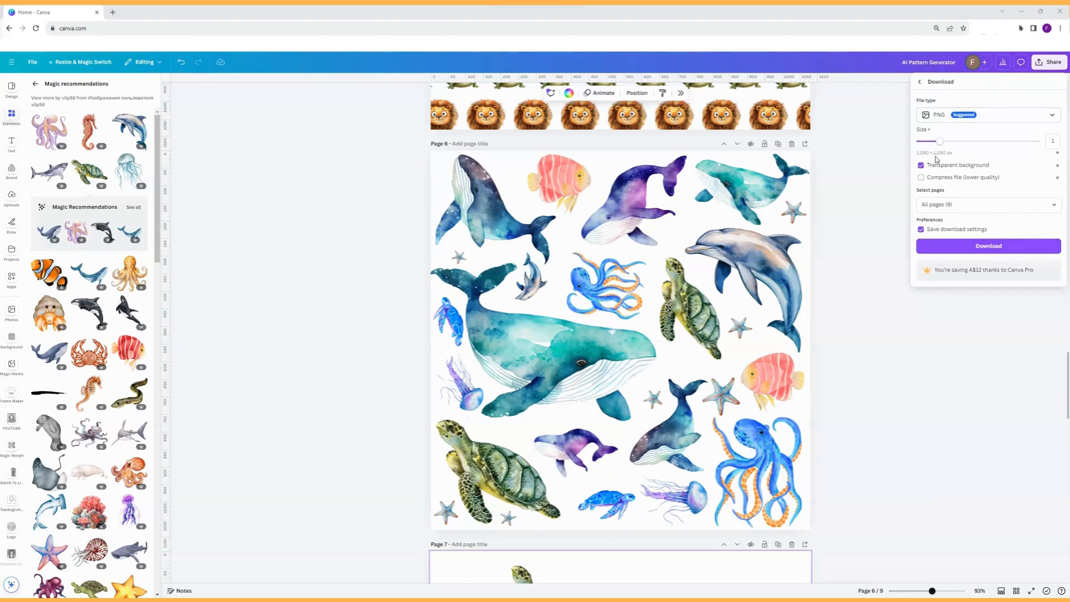
click(1054, 205)
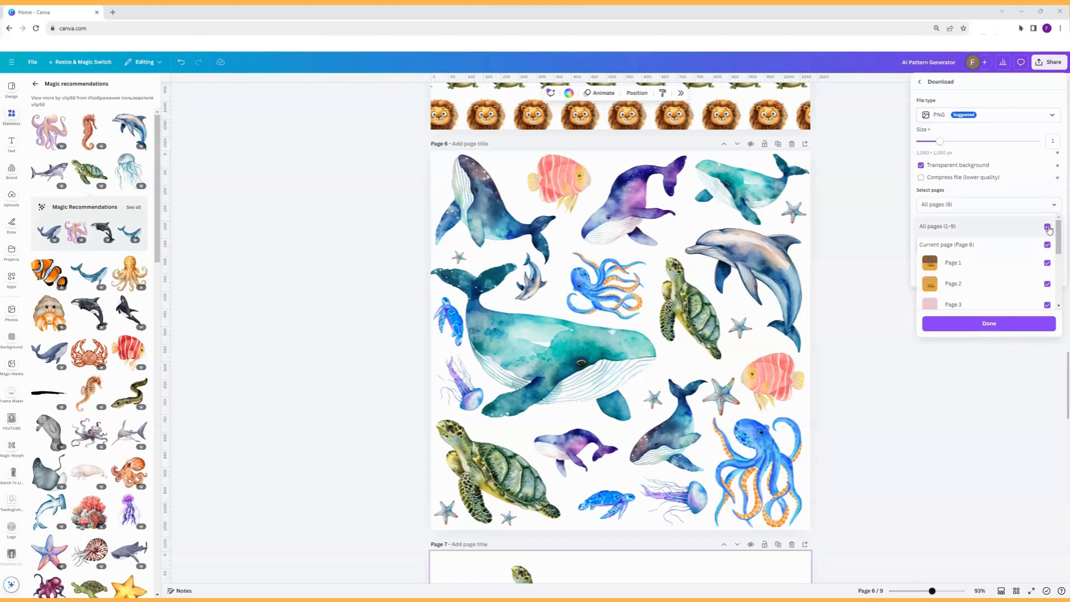
click(1048, 228)
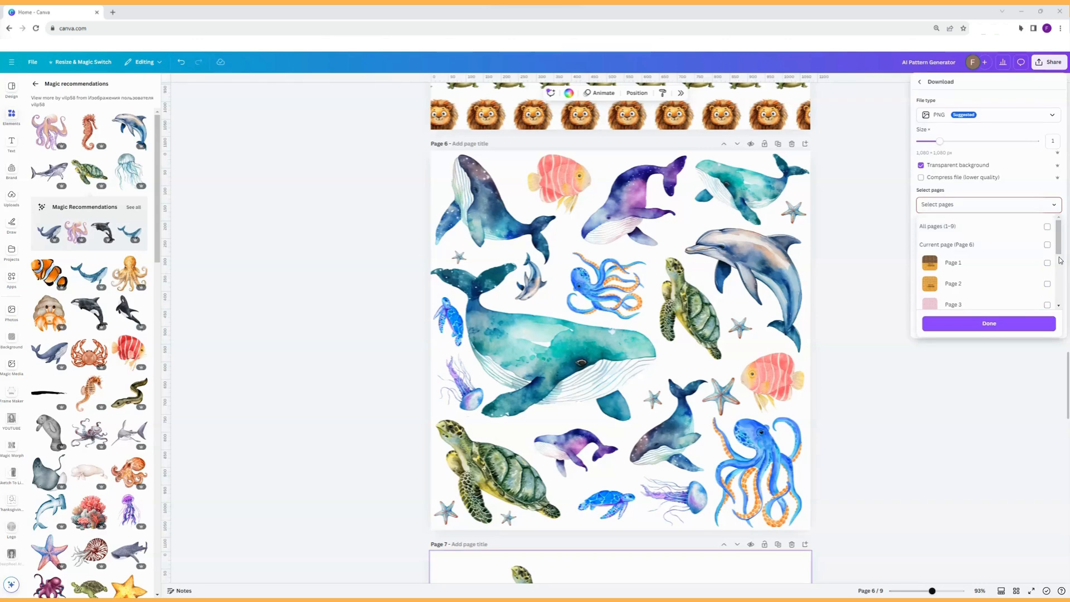
scroll(1048, 237, down, 3)
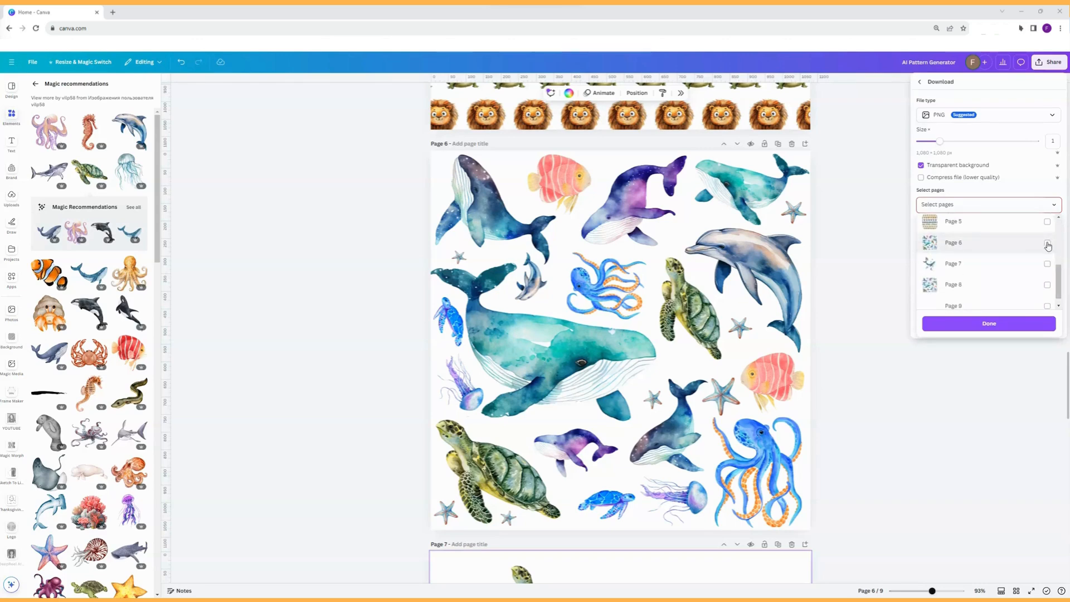
click(1047, 243)
click(998, 324)
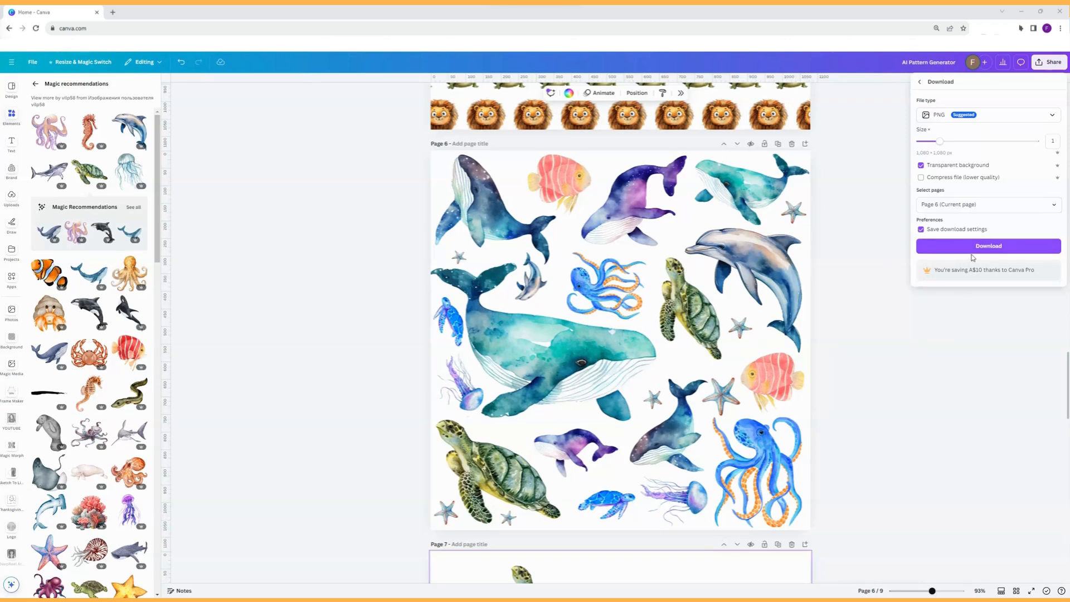
click(930, 351)
Step: Delete all the sea-creature graphics from page 7
scroll(741, 290, down, 6)
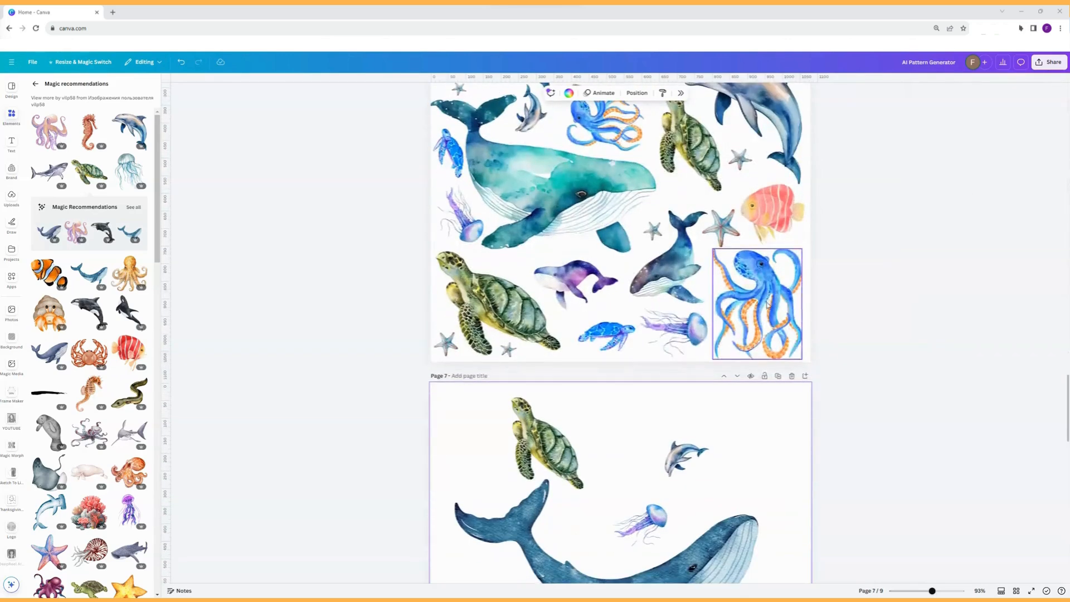
drag(419, 261, 828, 563)
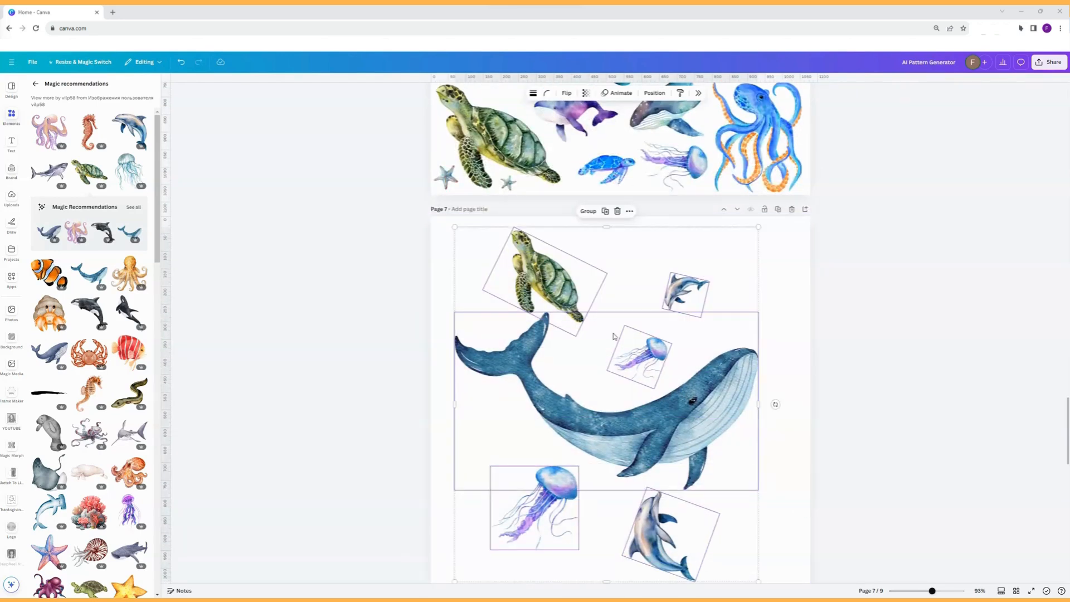
key(Delete)
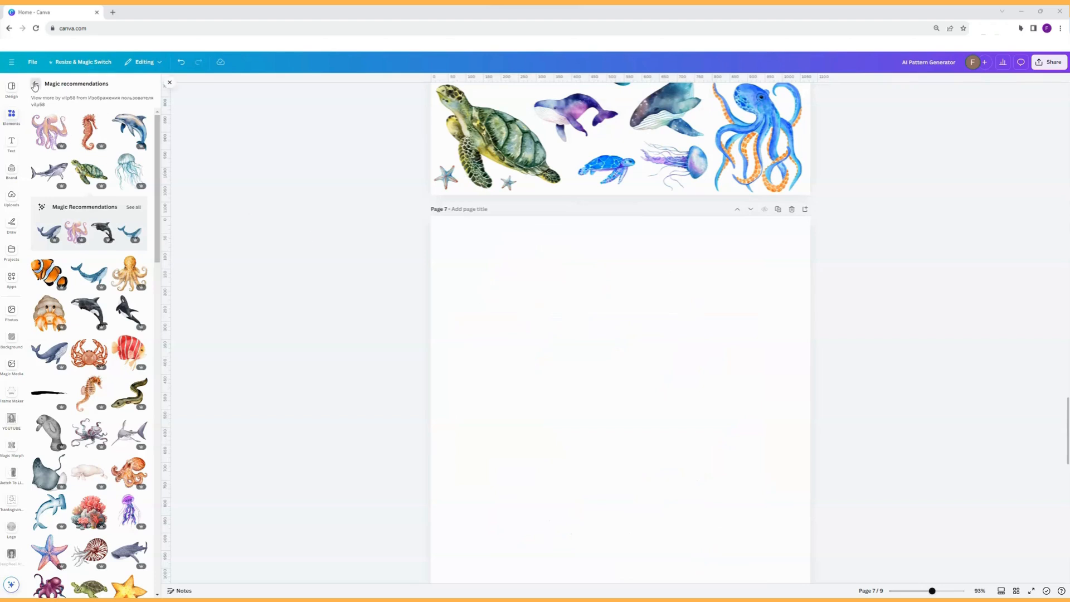
Step: Filter the whales graphics to free items, insert the light blue cartoon whale on page 7, and browse the remaining free whales
click(35, 85)
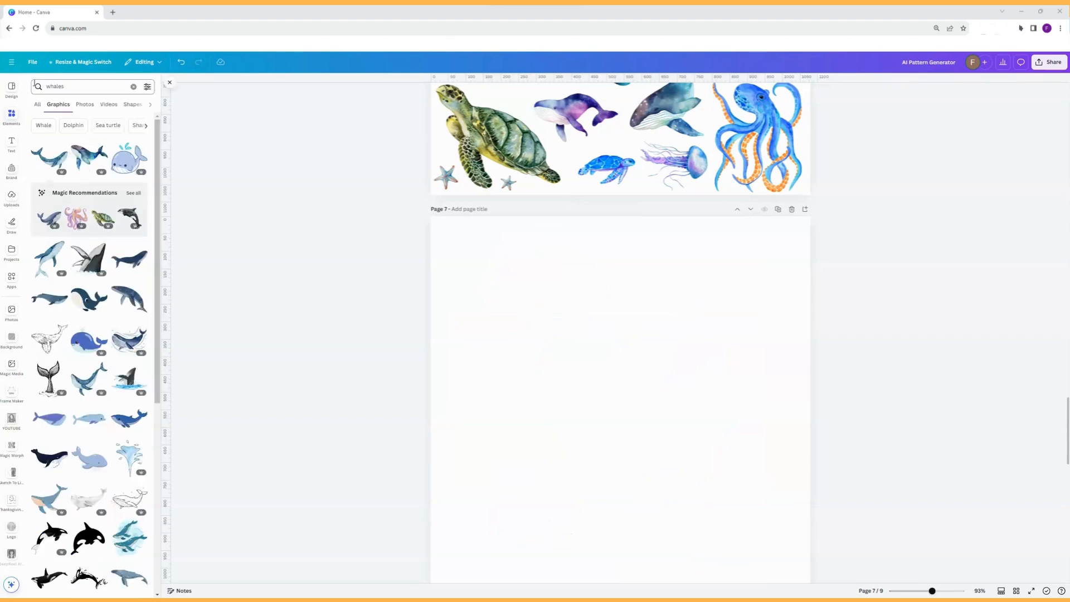
click(146, 88)
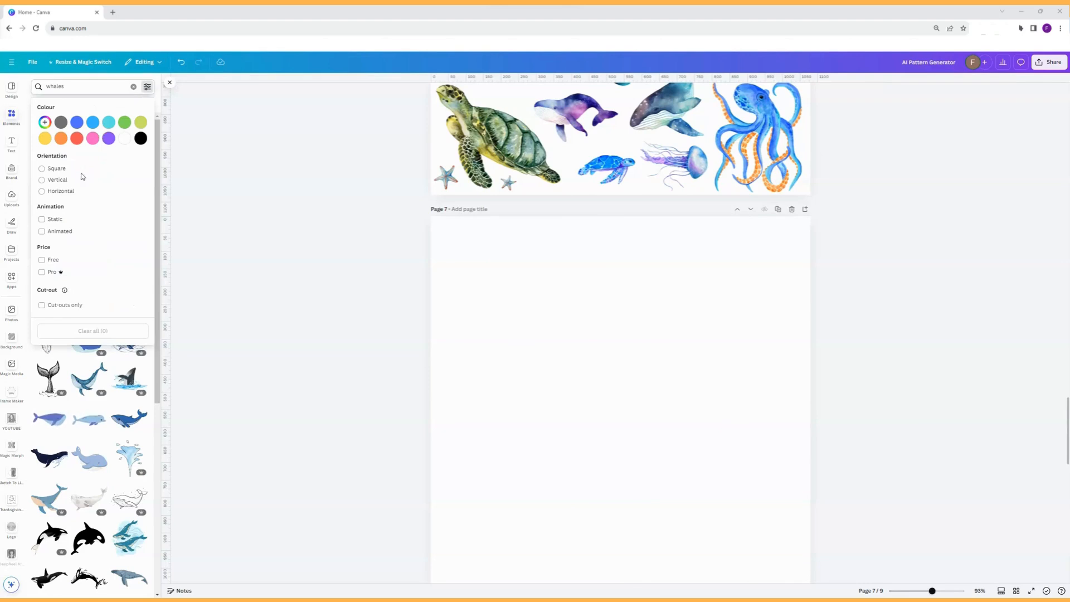
click(42, 260)
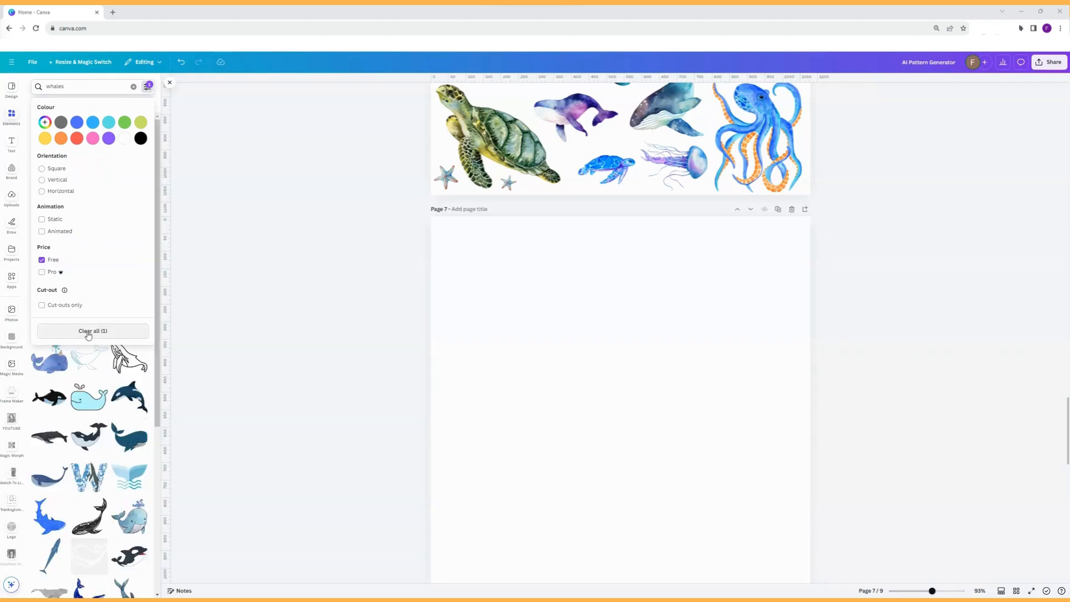
click(103, 391)
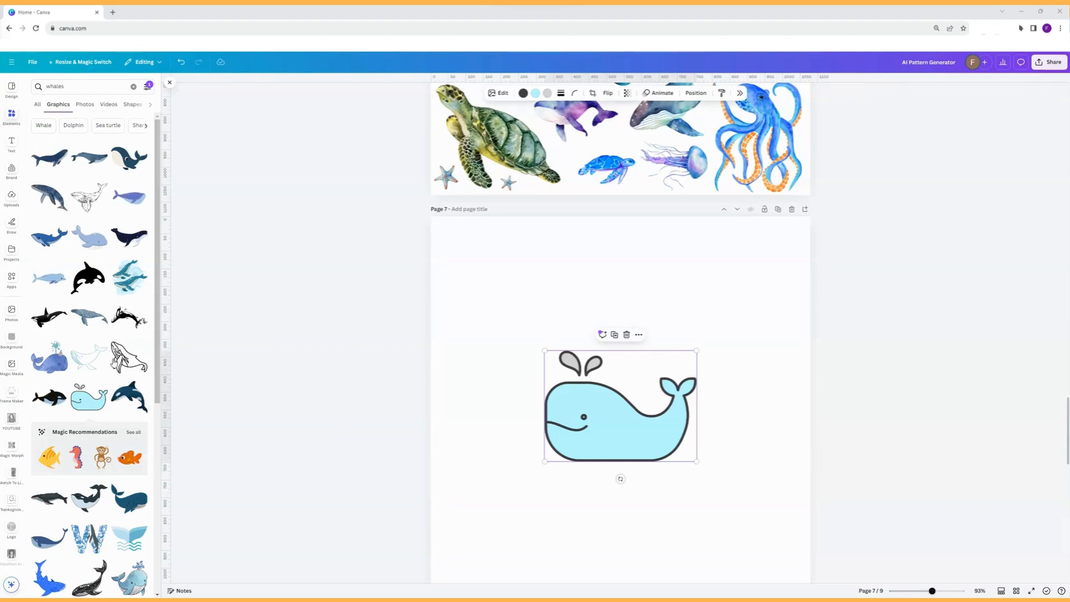
scroll(121, 478, down, 4)
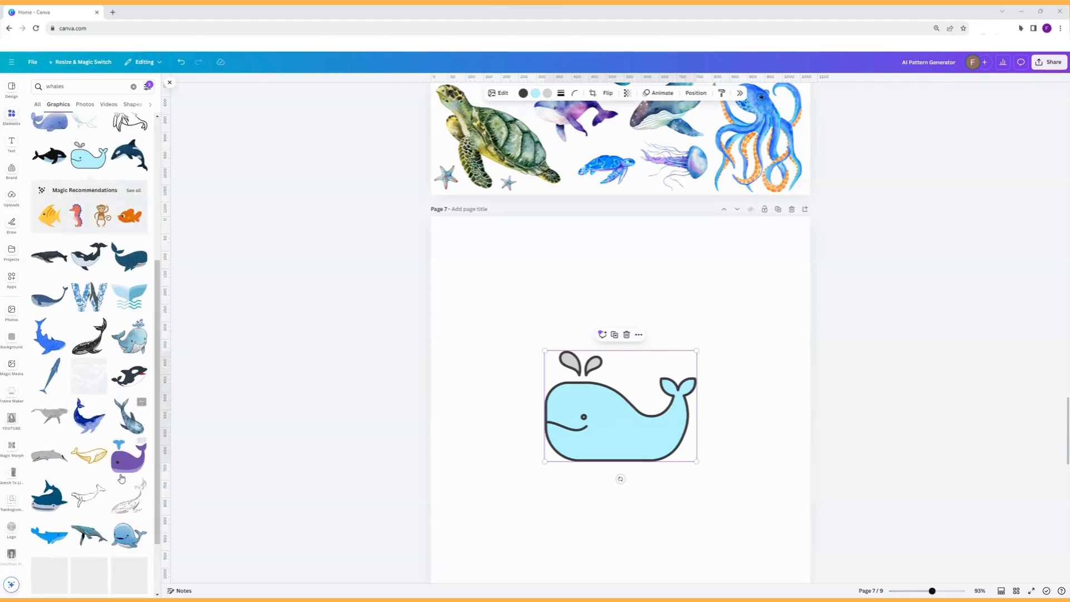
scroll(120, 488, down, 1)
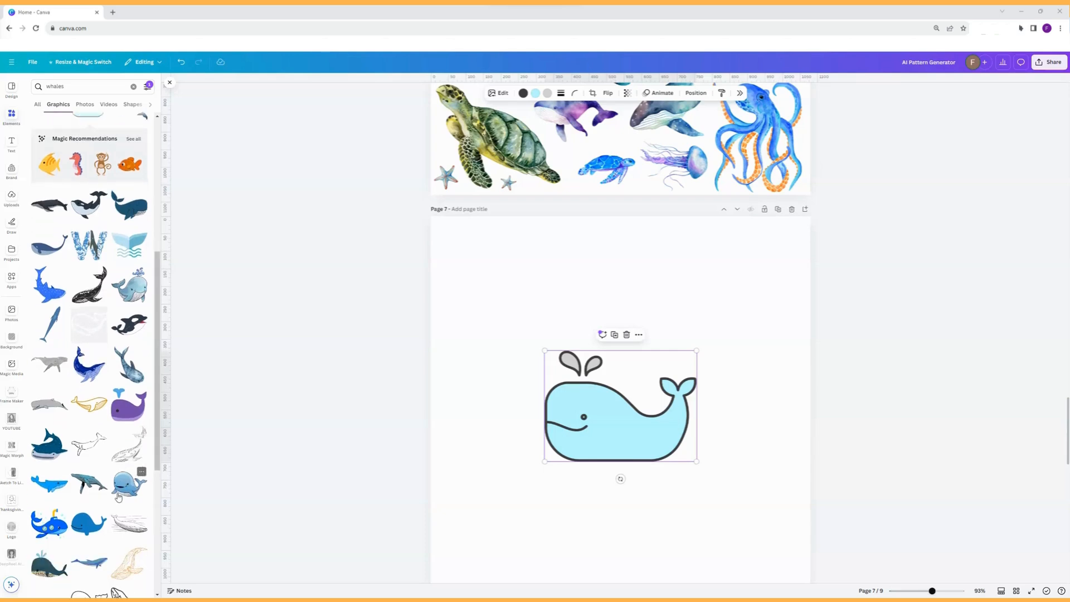
scroll(116, 504, down, 2)
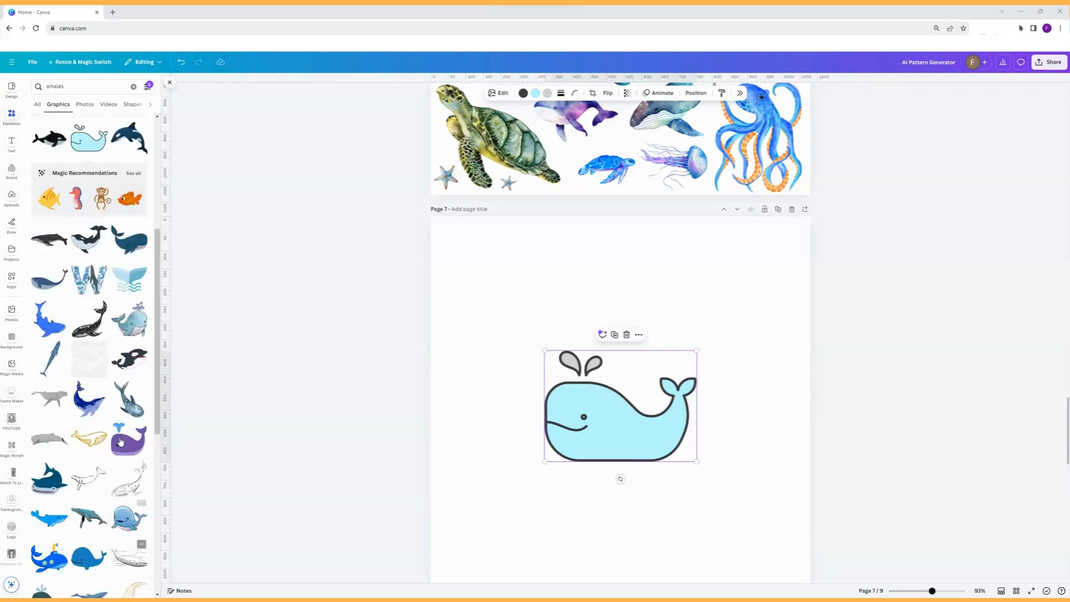
scroll(119, 435, up, 7)
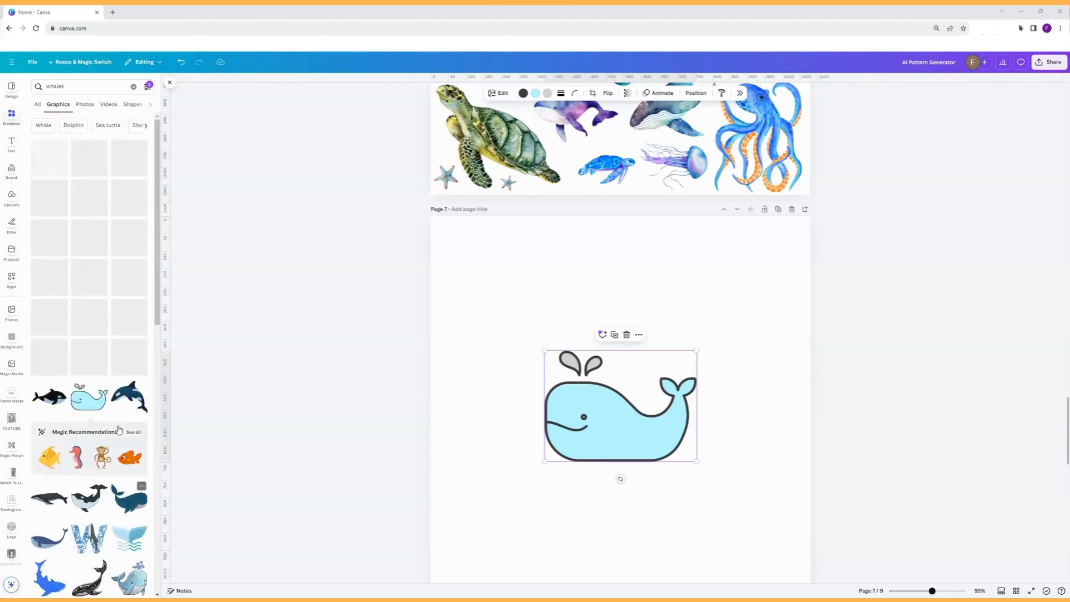
Step: Clear the graphics search filters and delete the cartoon whale from page 7
click(147, 87)
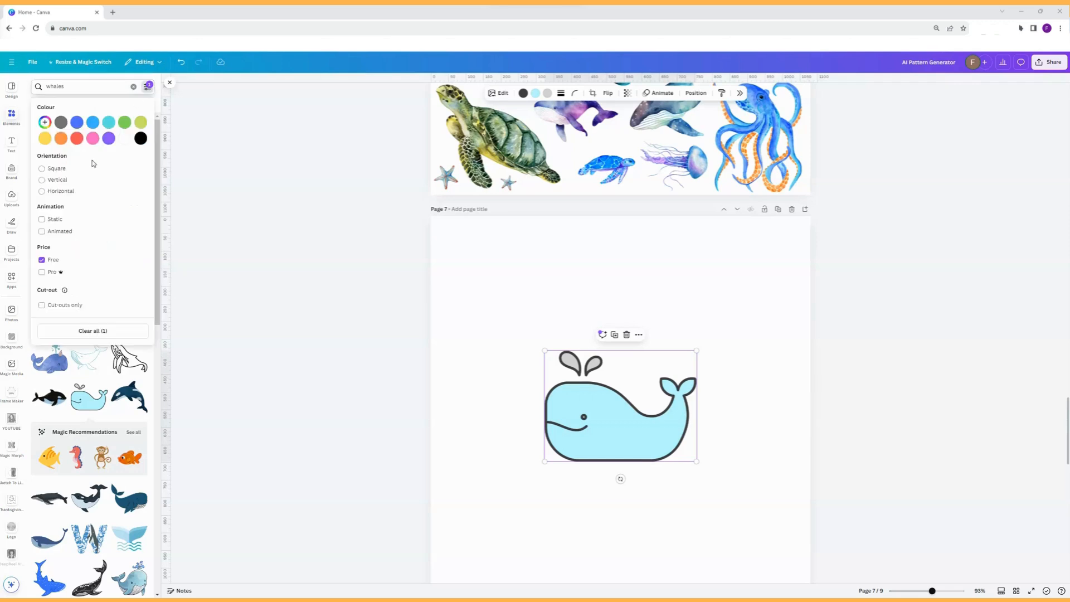
click(41, 306)
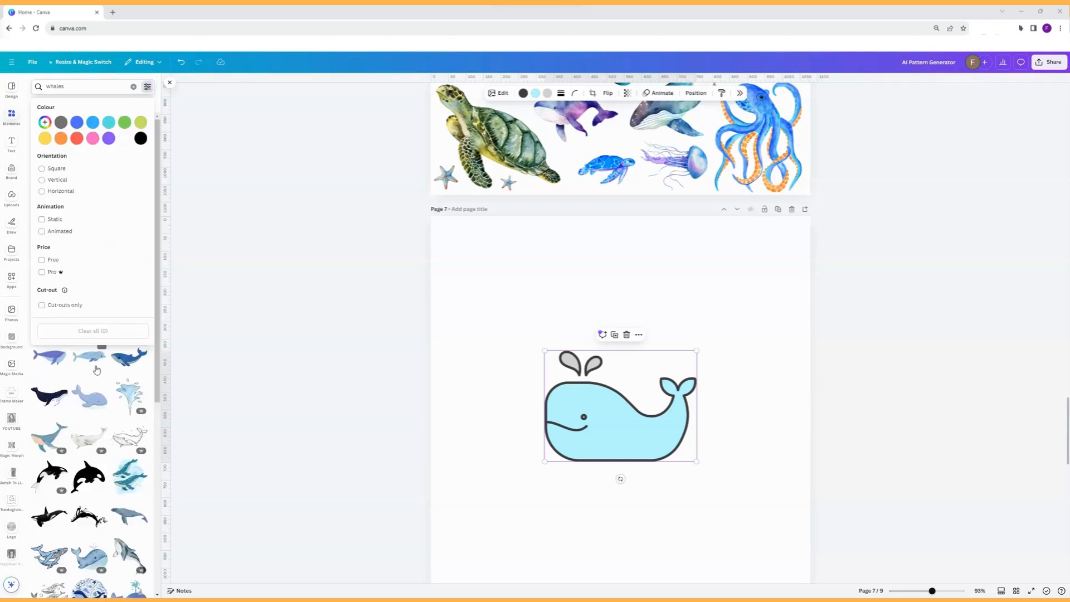
click(96, 380)
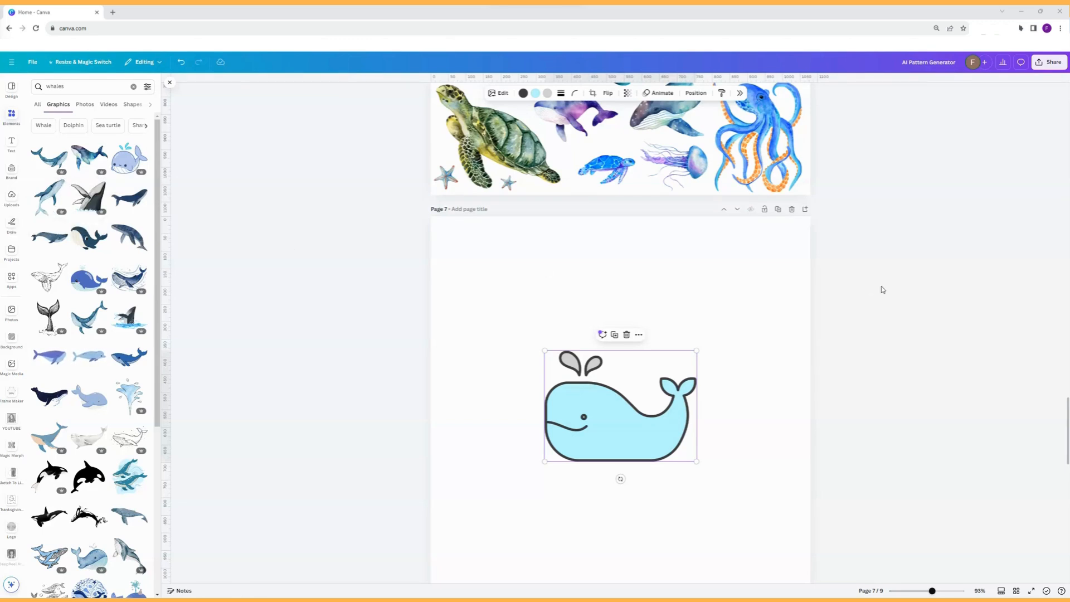
scroll(666, 379, down, 1)
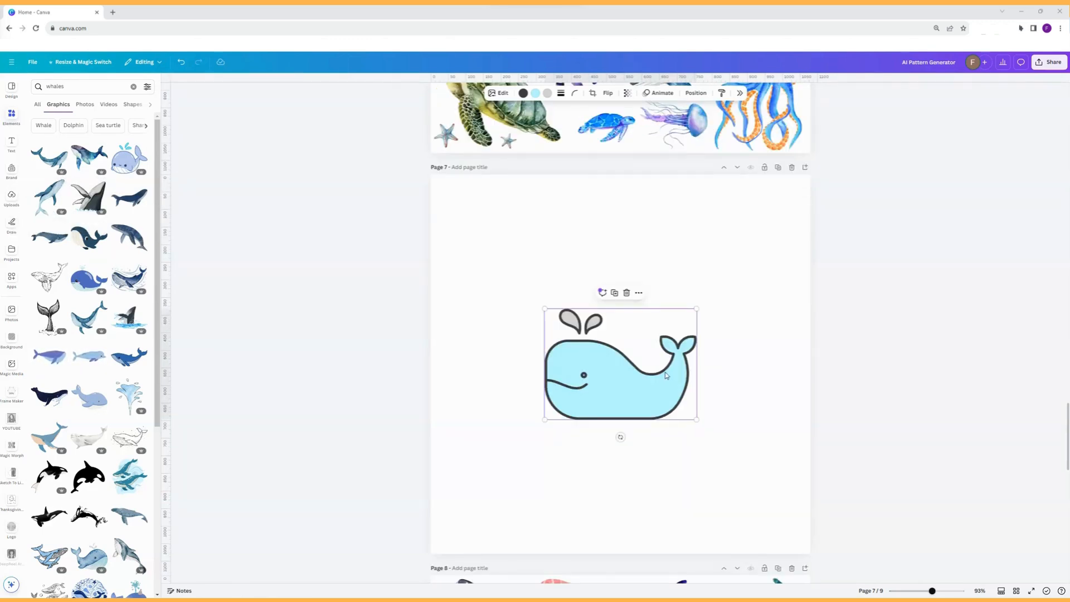
key(Delete)
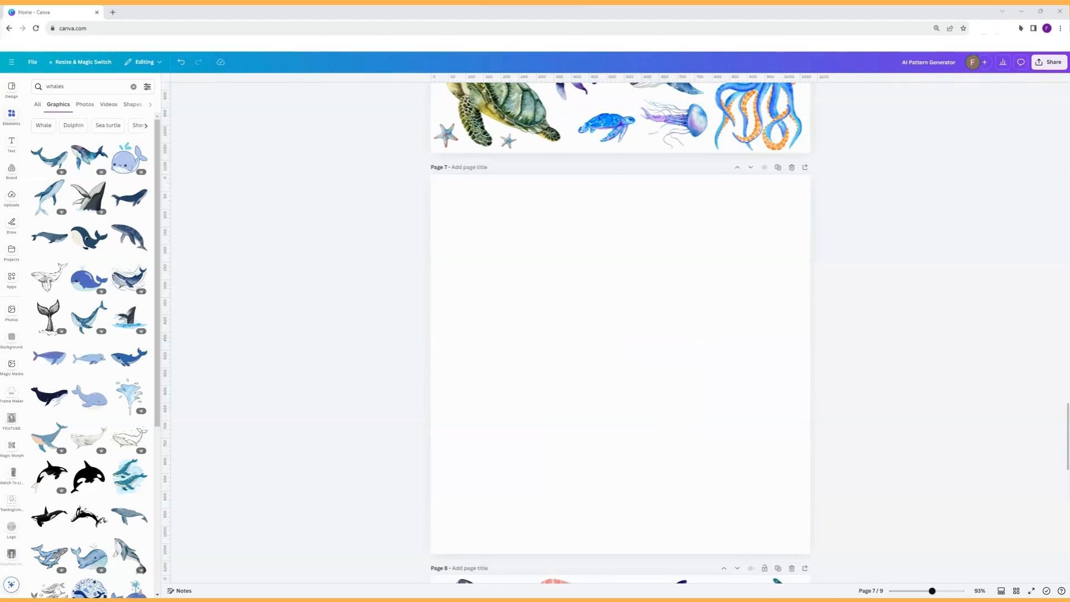
Step: Add the sea-creature pattern image Untitled design.png from the recent downloads to page 7
click(1020, 28)
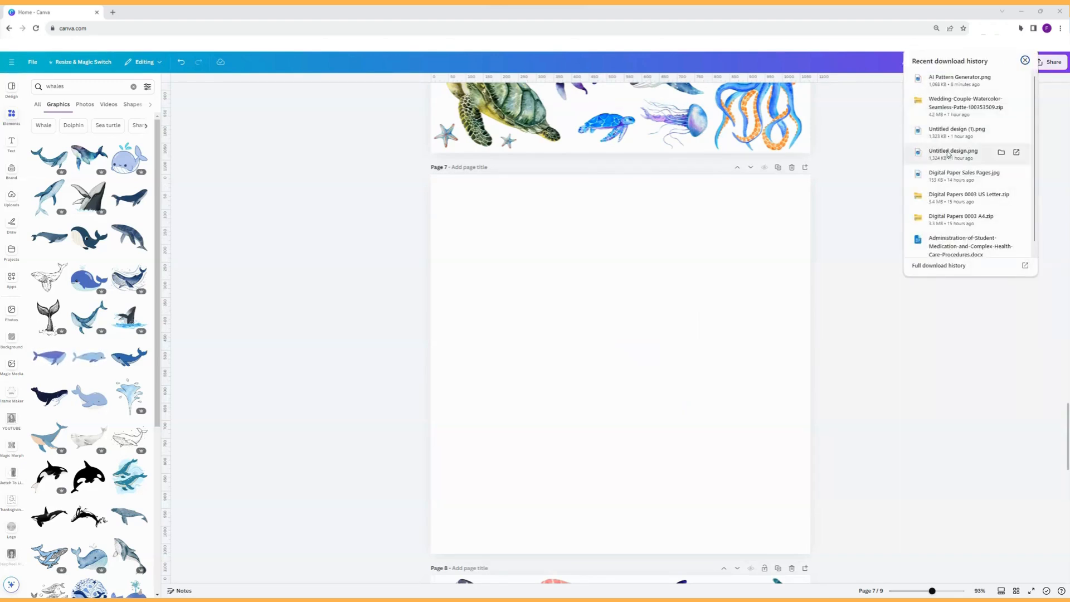
drag(948, 154, 587, 338)
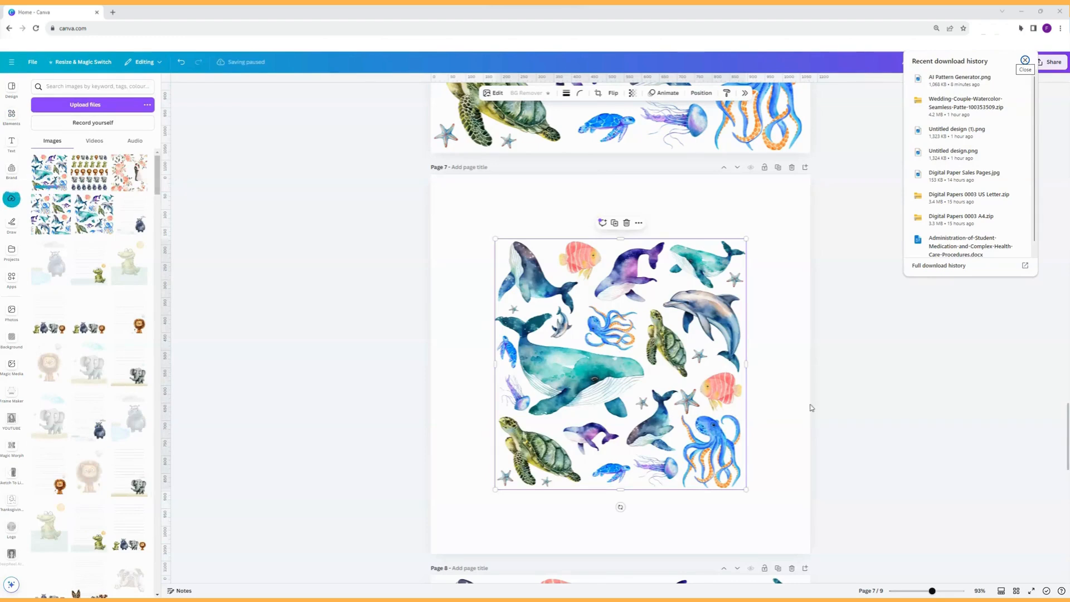
click(869, 406)
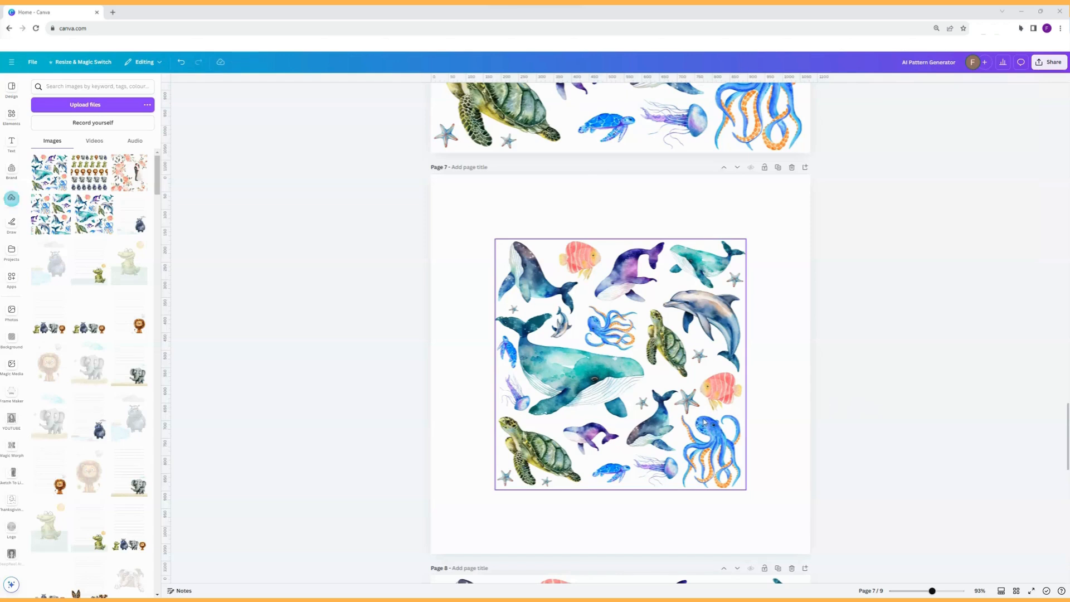
Step: Scale the pattern image to a quarter of page 7 in its top-left corner, and place a duplicate in the top-right quarter
drag(705, 422, 640, 357)
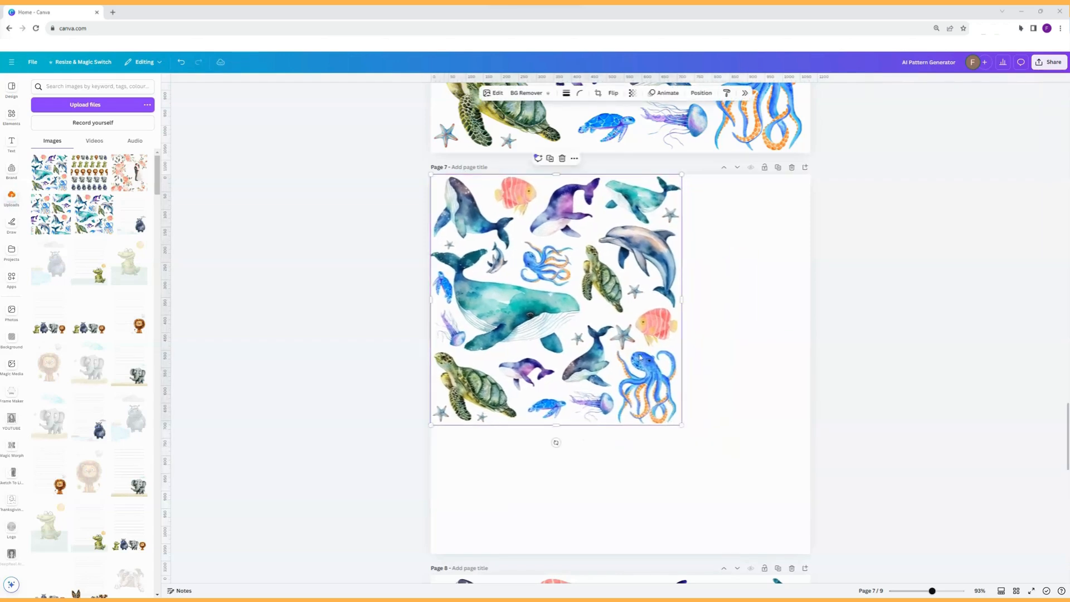
drag(683, 425, 619, 366)
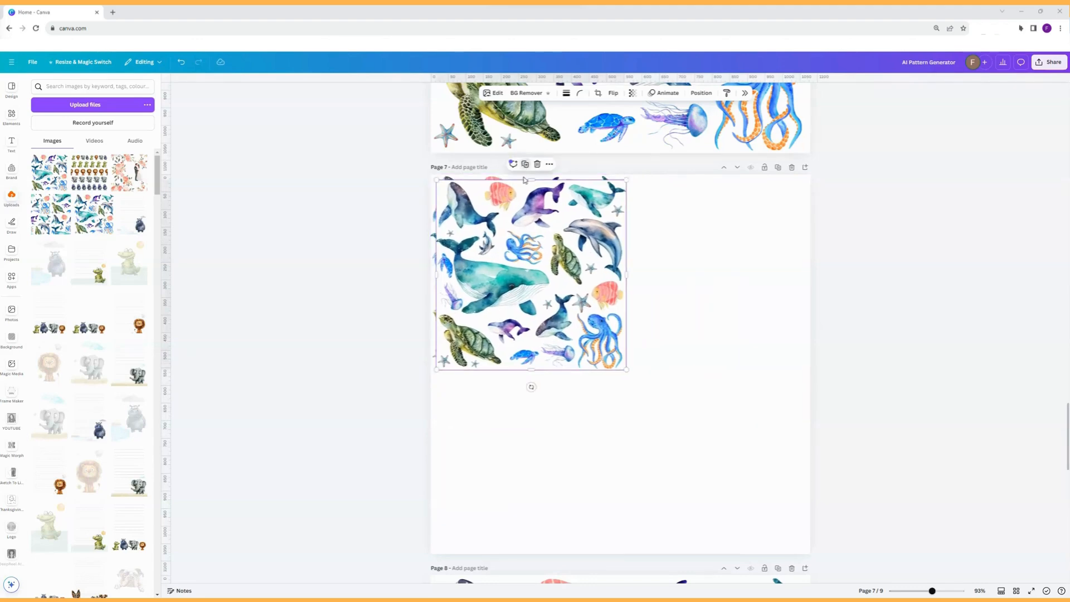
click(520, 158)
drag(705, 249, 726, 249)
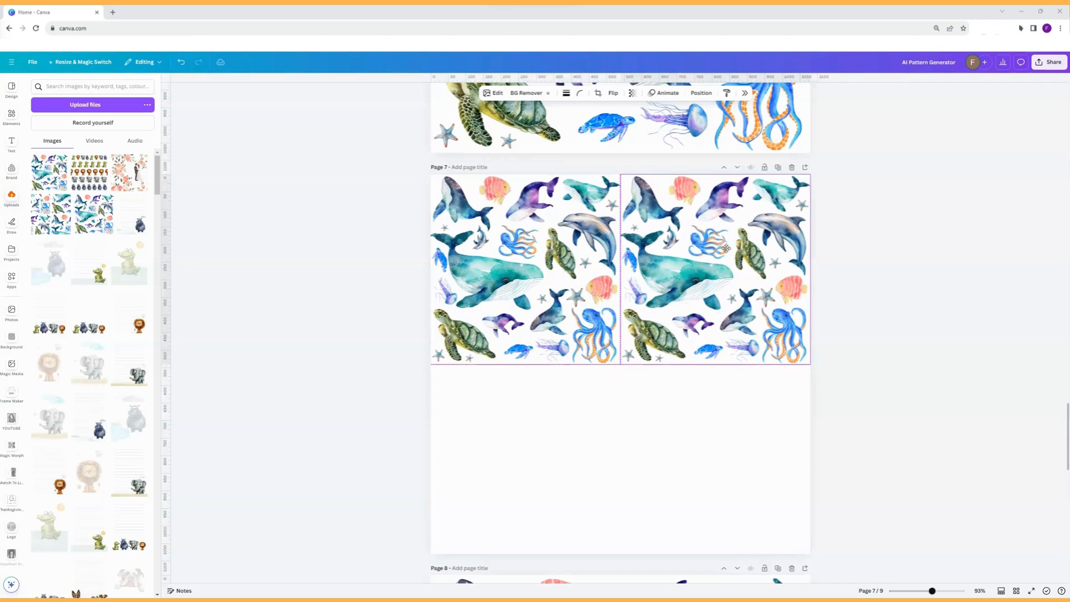
Step: Duplicate the two upper pattern tiles on page 7 and place the copies in the lower half to fill the page
drag(907, 269, 630, 235)
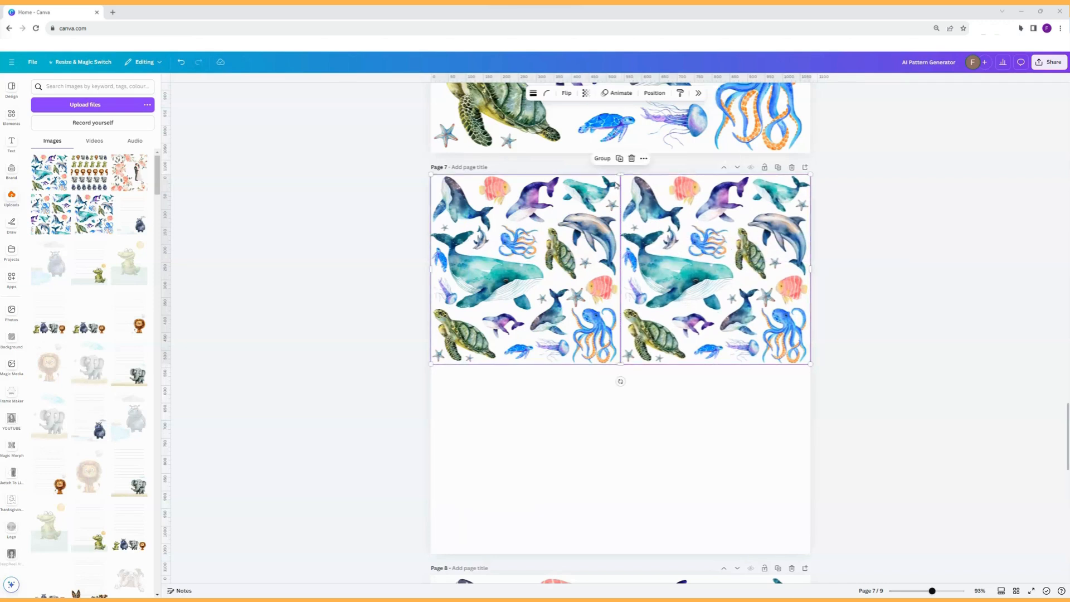
click(620, 159)
drag(678, 269, 680, 462)
click(914, 449)
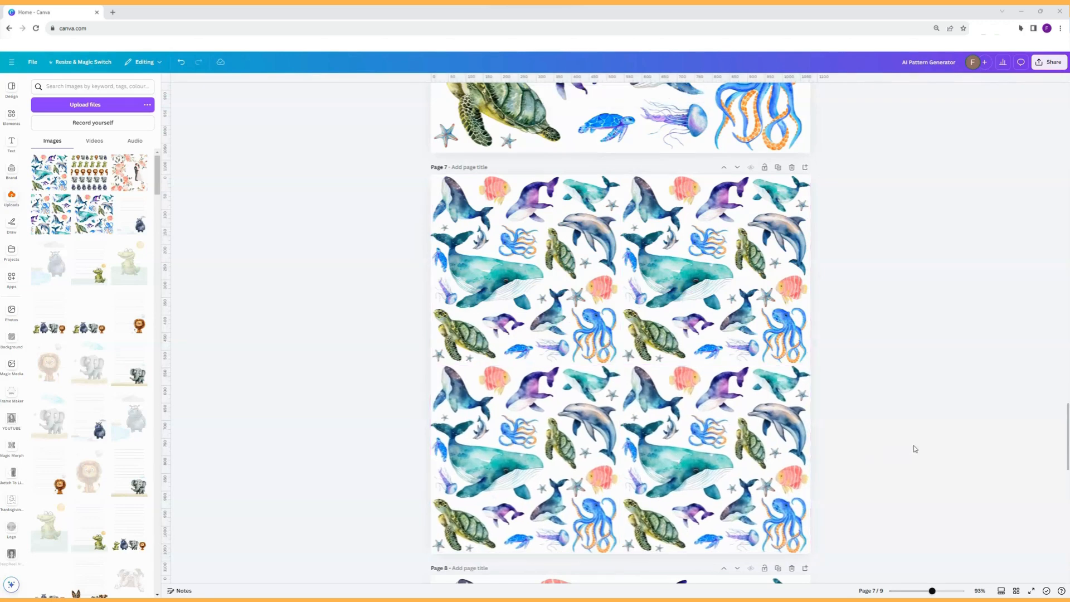
Step: Scale the four-tile block to the upper-left quarter of page 7 and fill the other three quarters with duplicates
drag(890, 467, 441, 282)
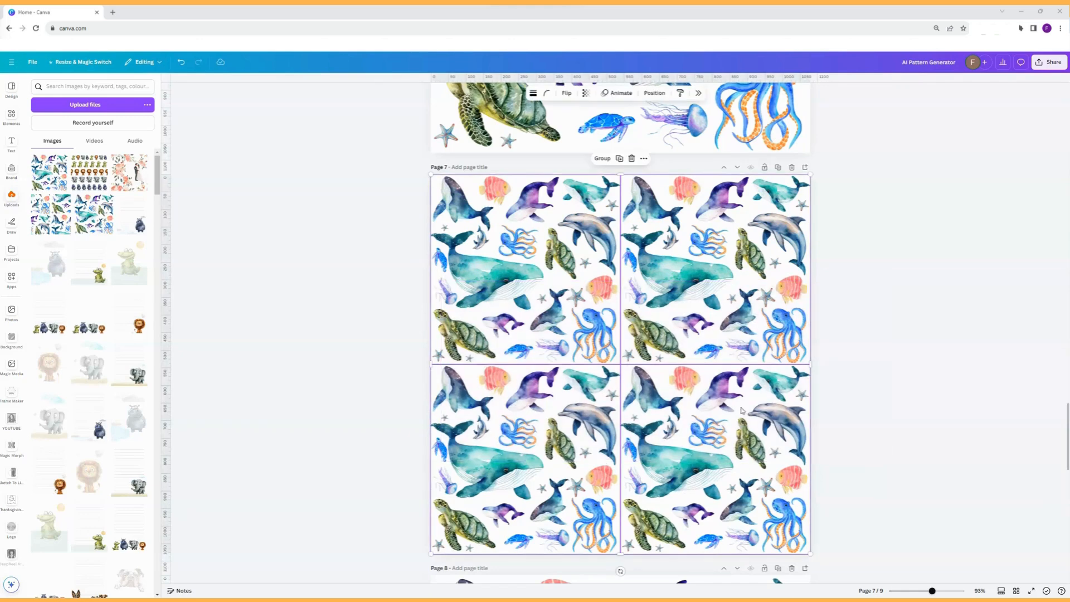
drag(811, 555, 625, 360)
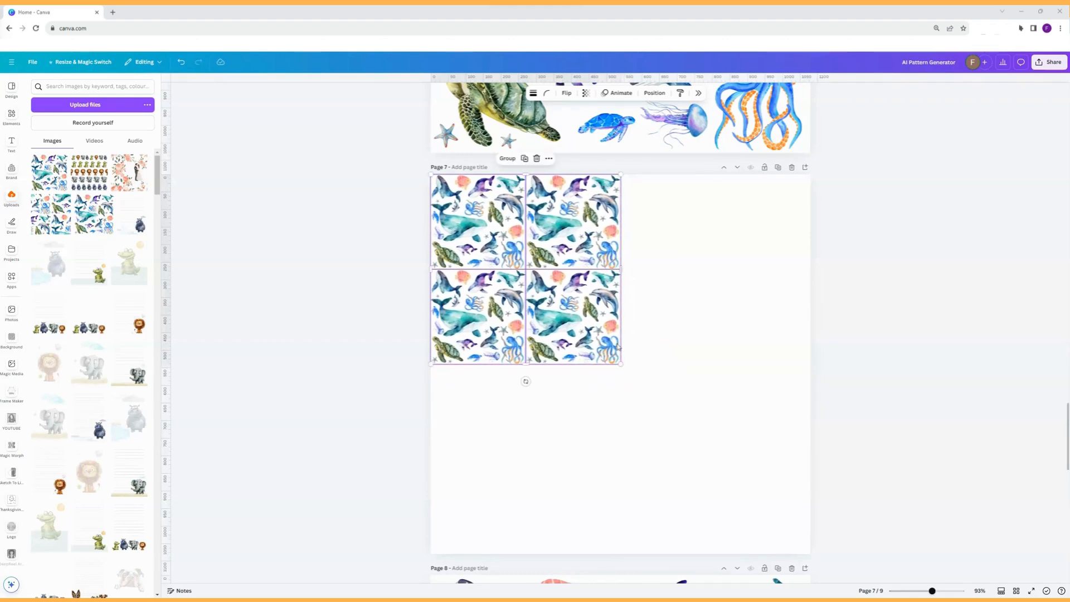
click(527, 159)
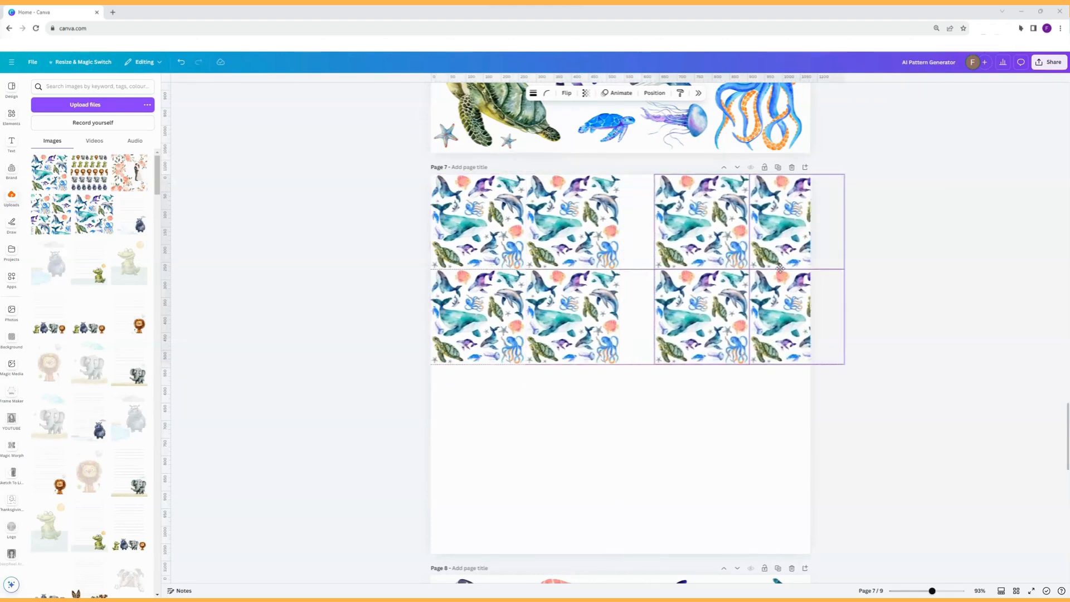
drag(783, 266, 710, 411)
click(715, 159)
click(524, 348)
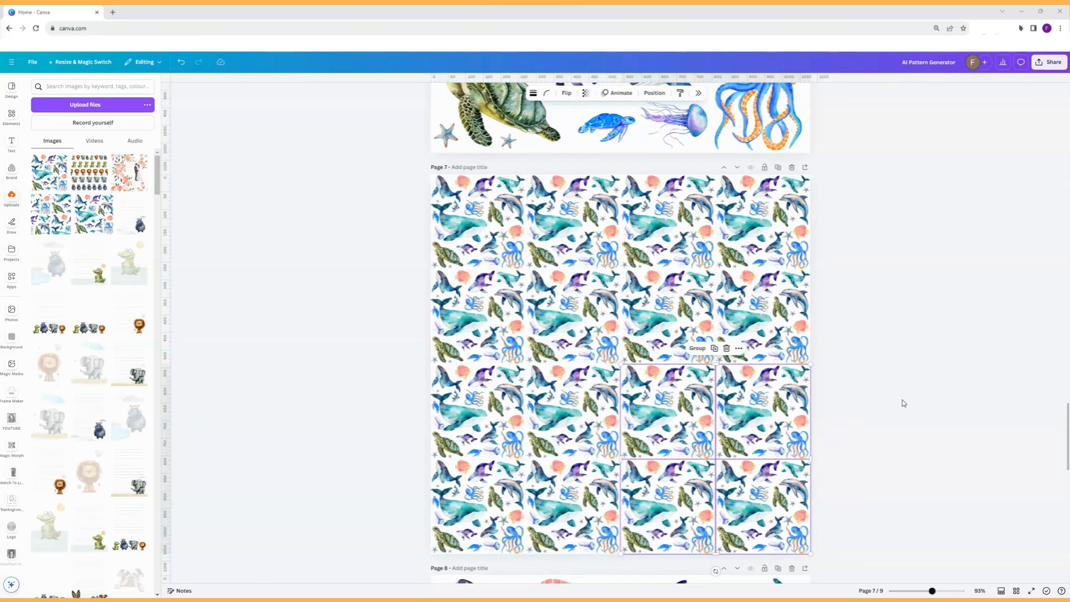
click(875, 404)
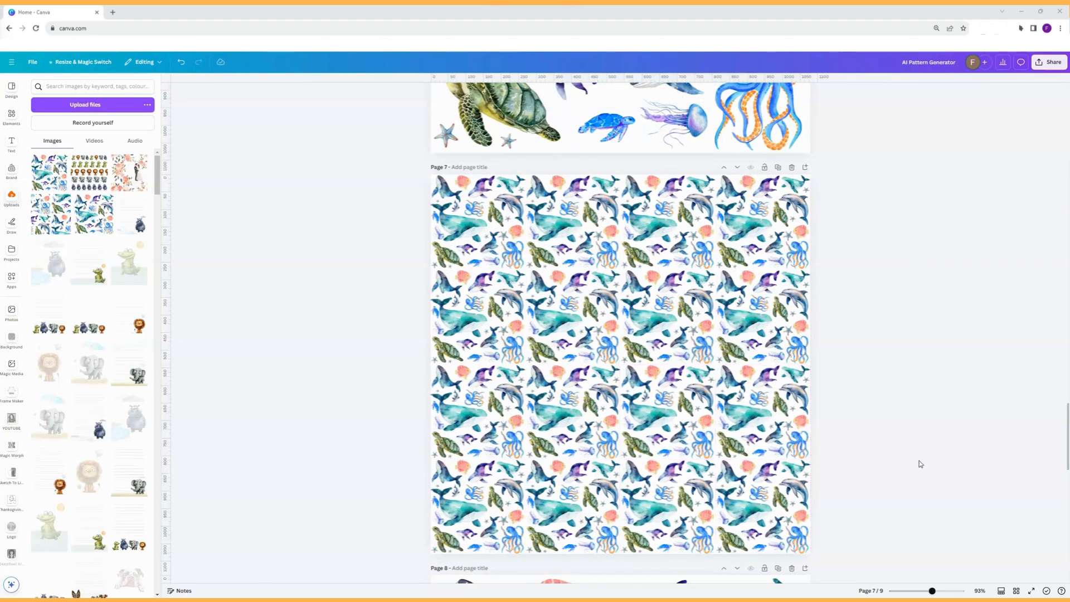
Step: Delete all the pattern tiles on page 7 except the first two in the upper row
drag(904, 528, 717, 387)
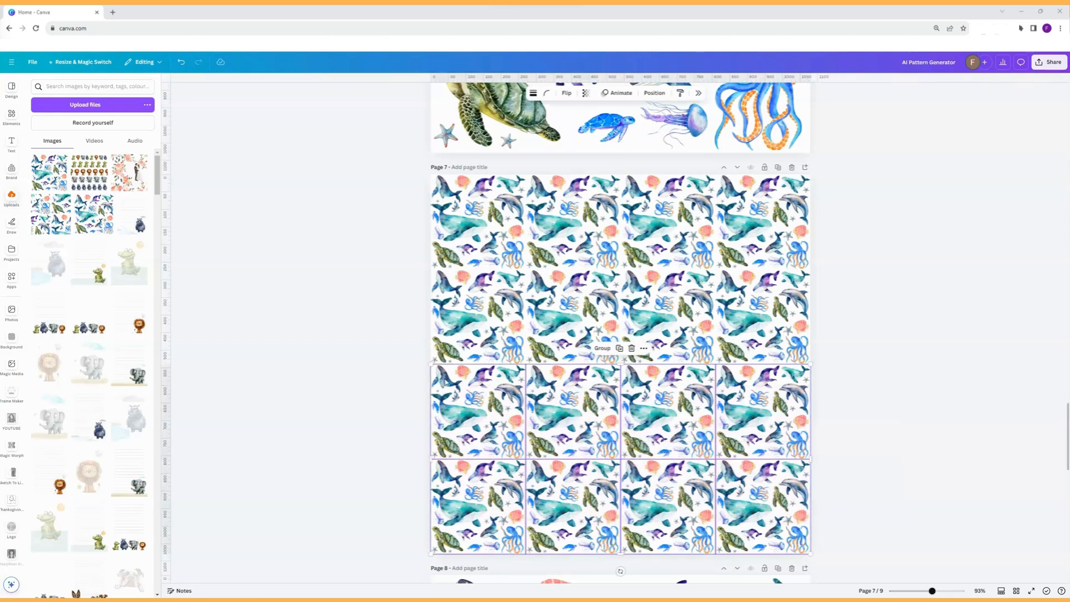
key(Delete)
drag(891, 337, 385, 272)
key(Delete)
drag(864, 208, 703, 220)
key(Delete)
Step: Rotate the second pattern tile 180° and use duplicates of it for both tiles in the row below
click(604, 244)
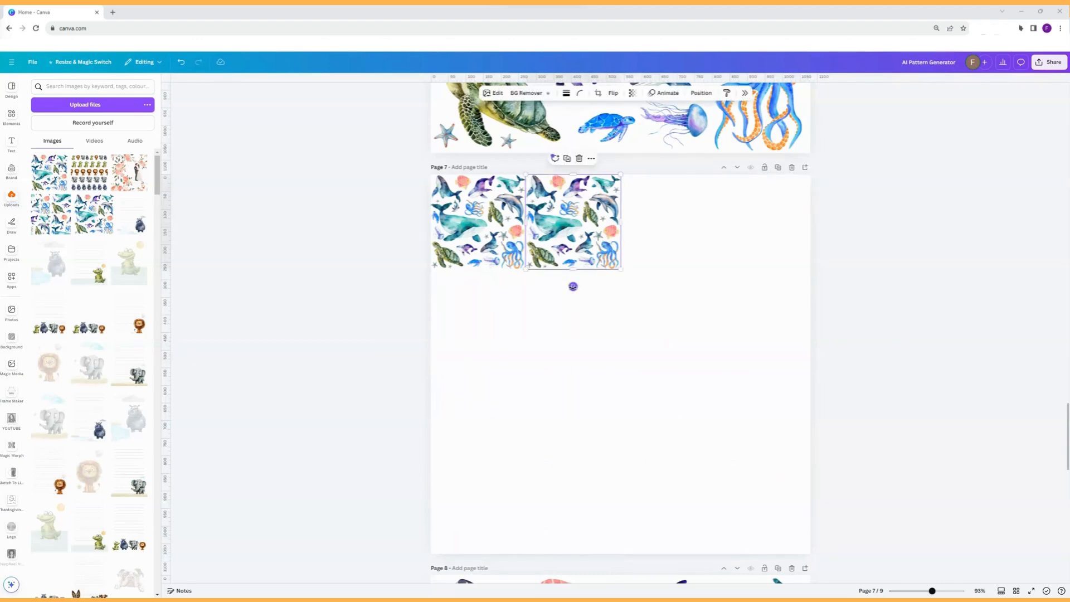
drag(573, 286, 570, 175)
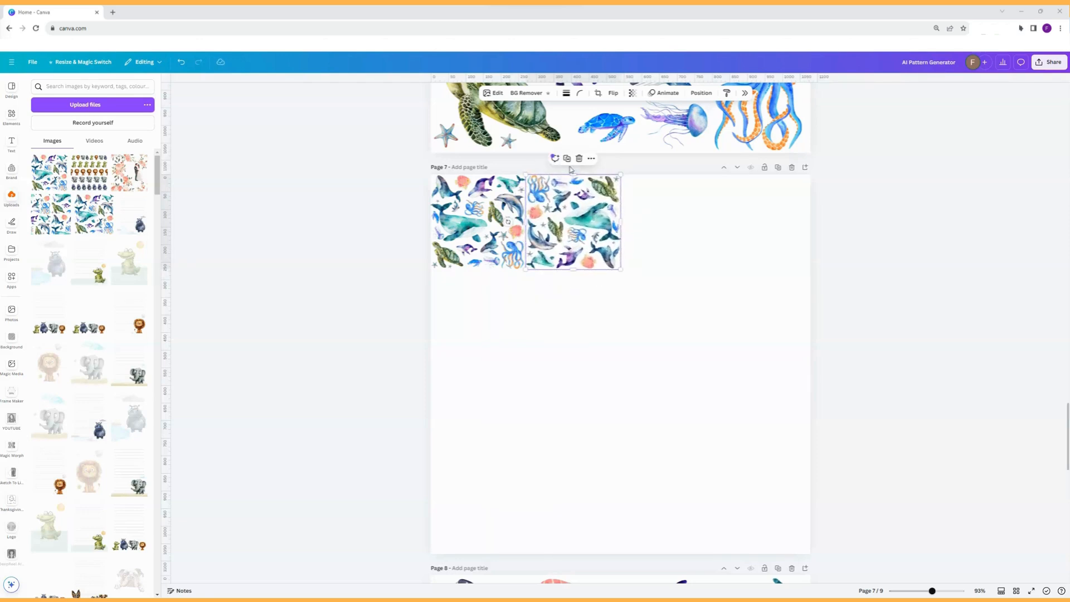
click(568, 160)
drag(596, 219, 607, 313)
click(476, 256)
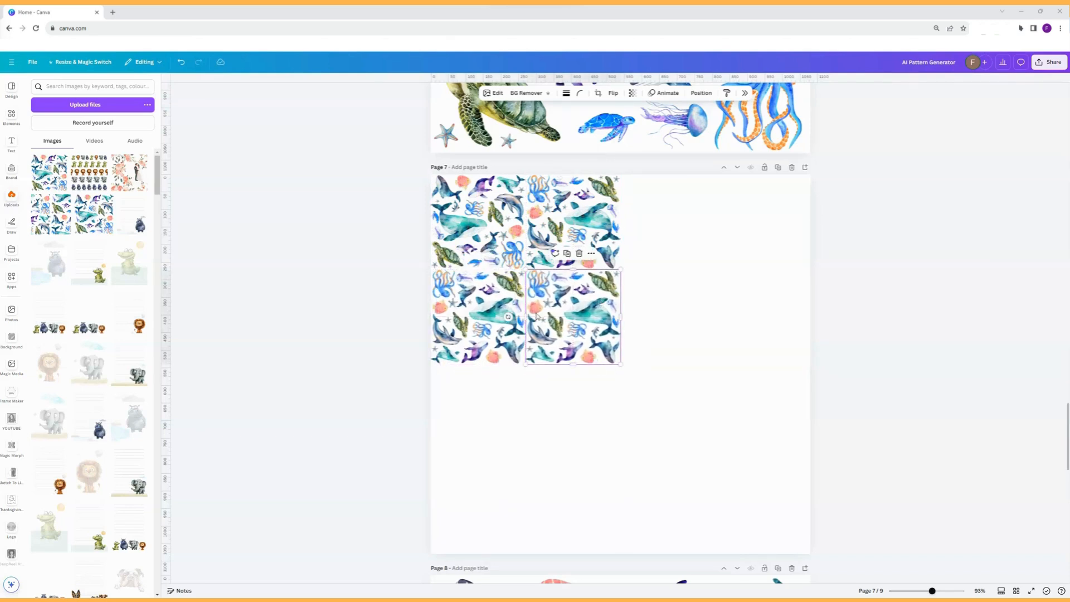
Step: Rotate the lower-right tile of the block 90° clockwise and fill page 7 with copies of the four-tile block
drag(508, 317, 580, 277)
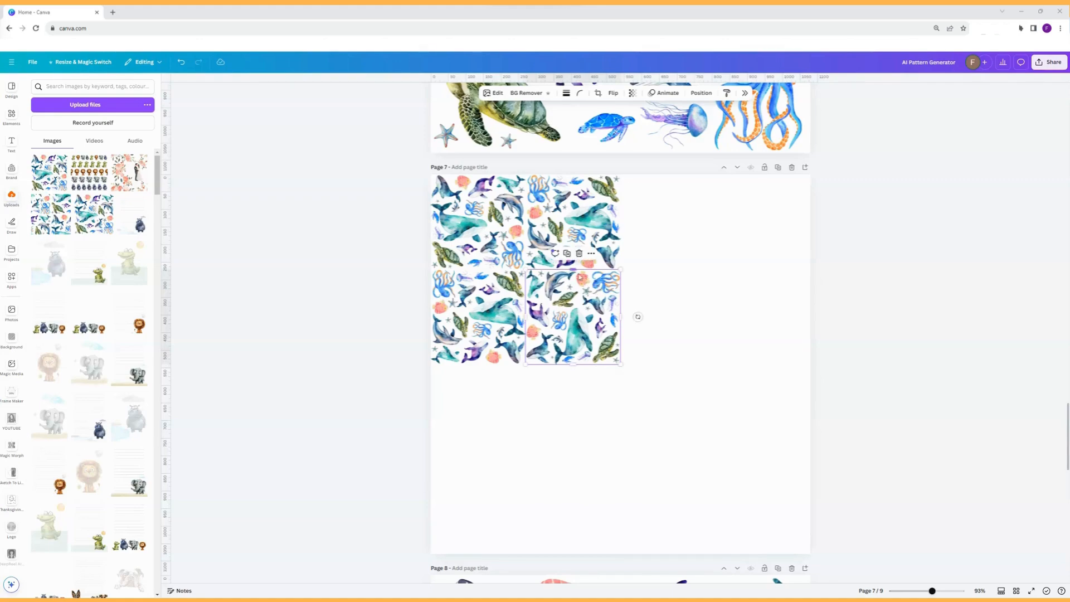
click(656, 303)
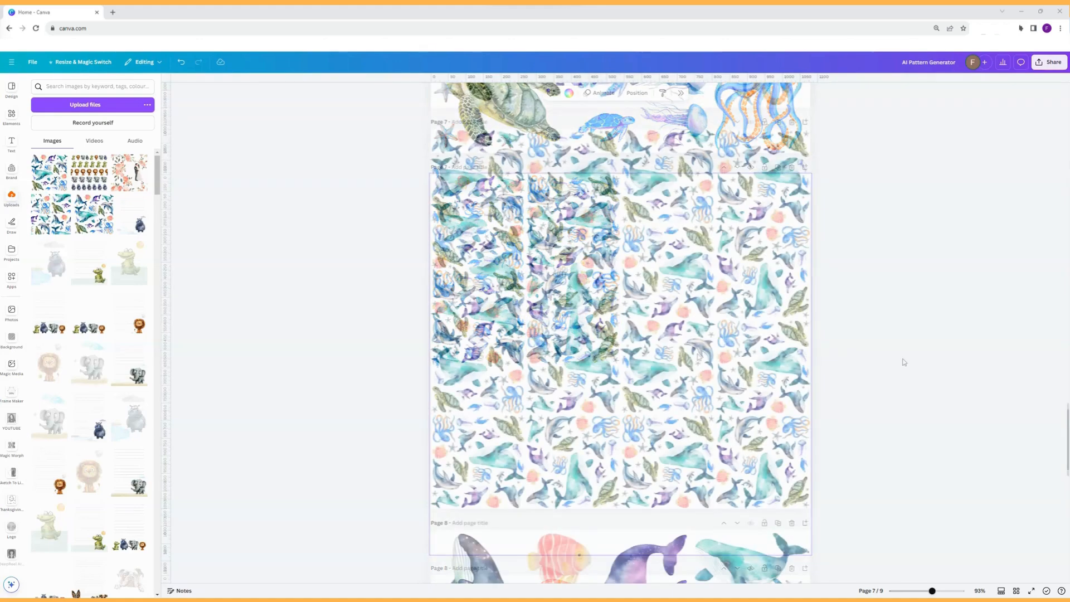
scroll(903, 363, down, 3)
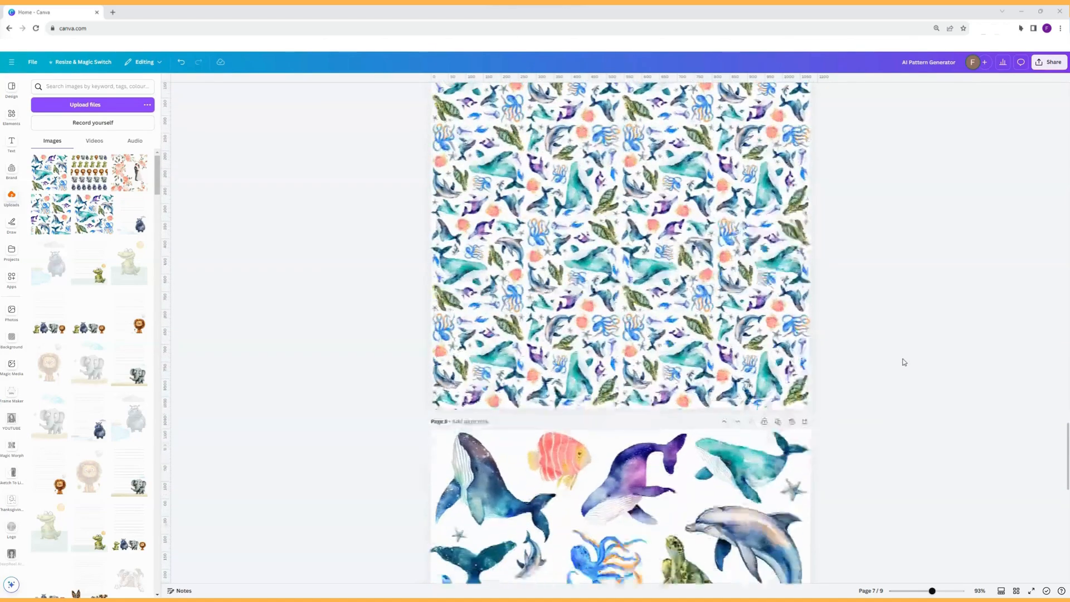
Step: Move page 8's lower coral fish halfway over the right page edge and place a duplicate halfway over the left edge at the same height
scroll(905, 362, down, 5)
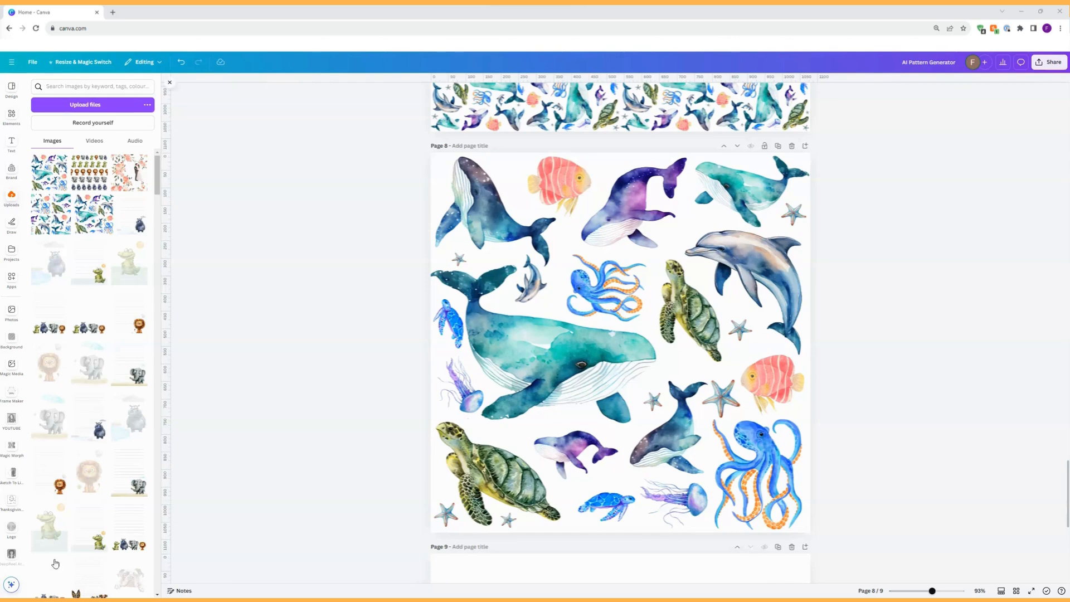
click(479, 359)
scroll(488, 357, up, 3)
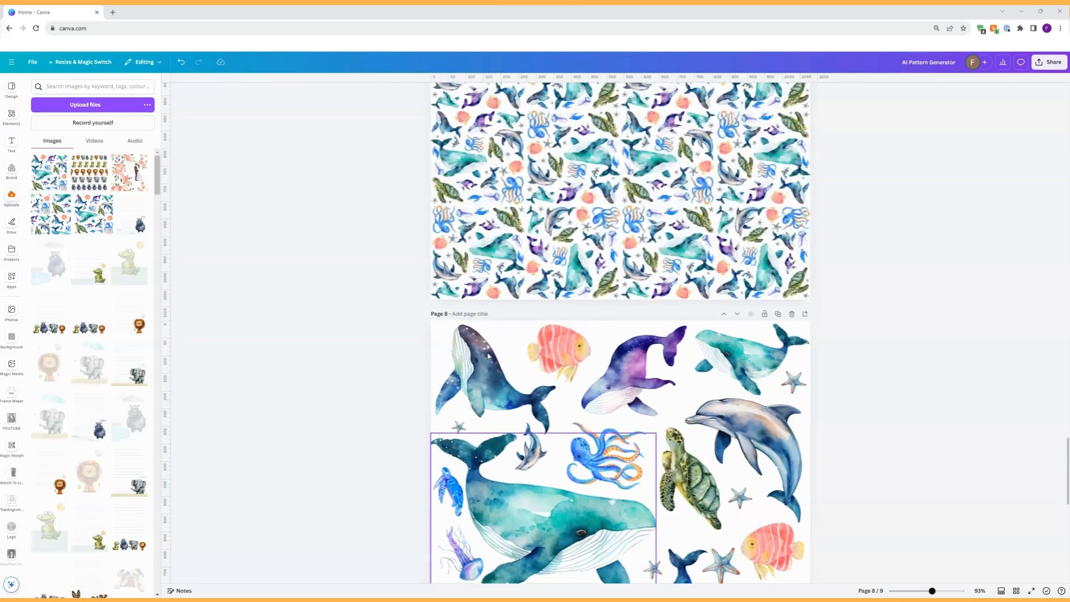
scroll(488, 356, up, 2)
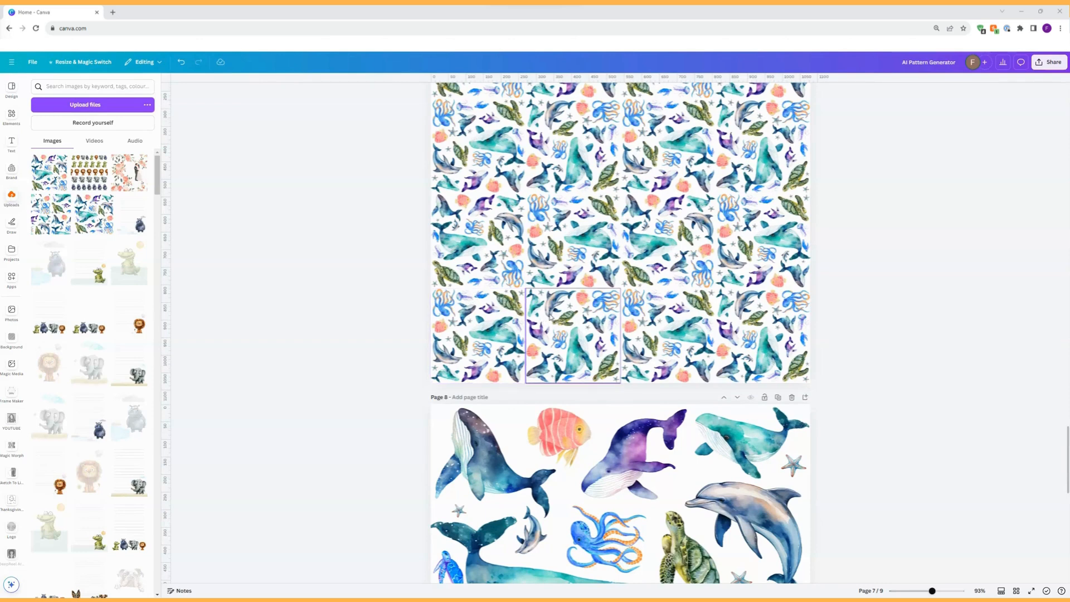
scroll(692, 367, down, 6)
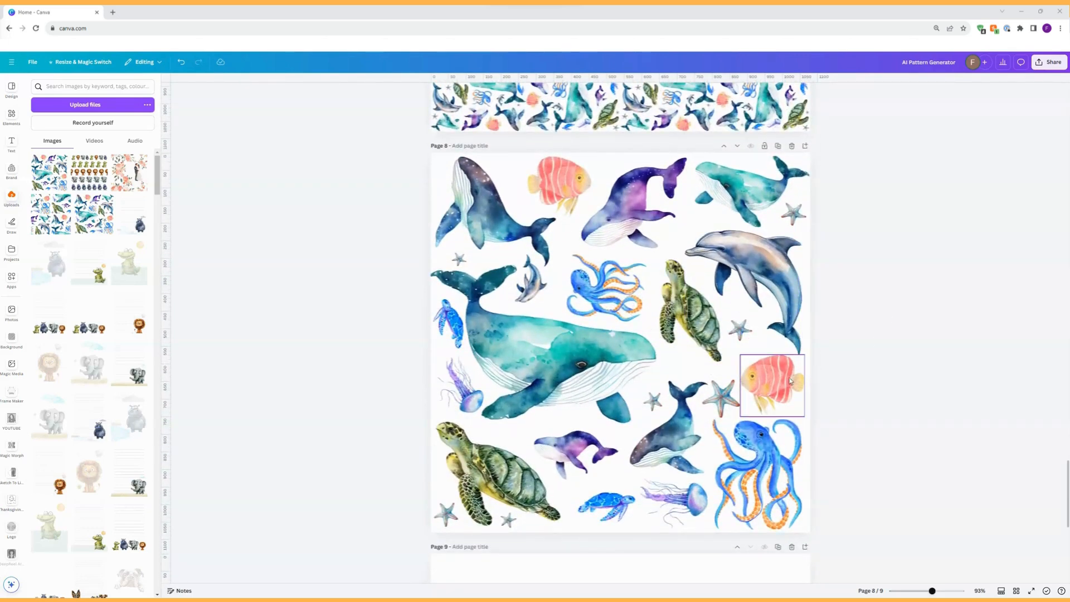
drag(781, 381, 818, 378)
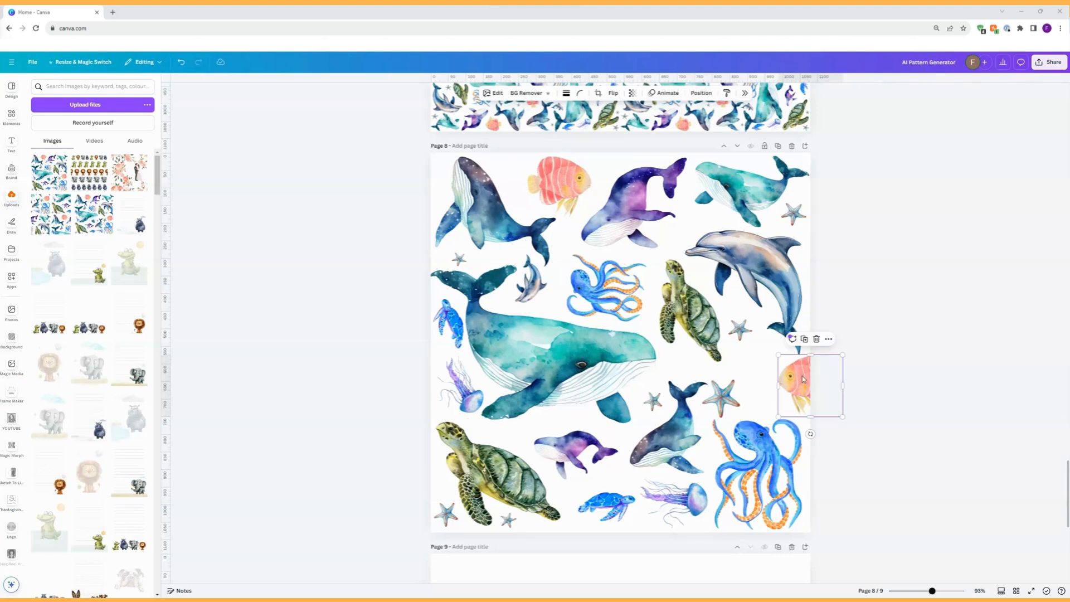
drag(804, 376, 424, 375)
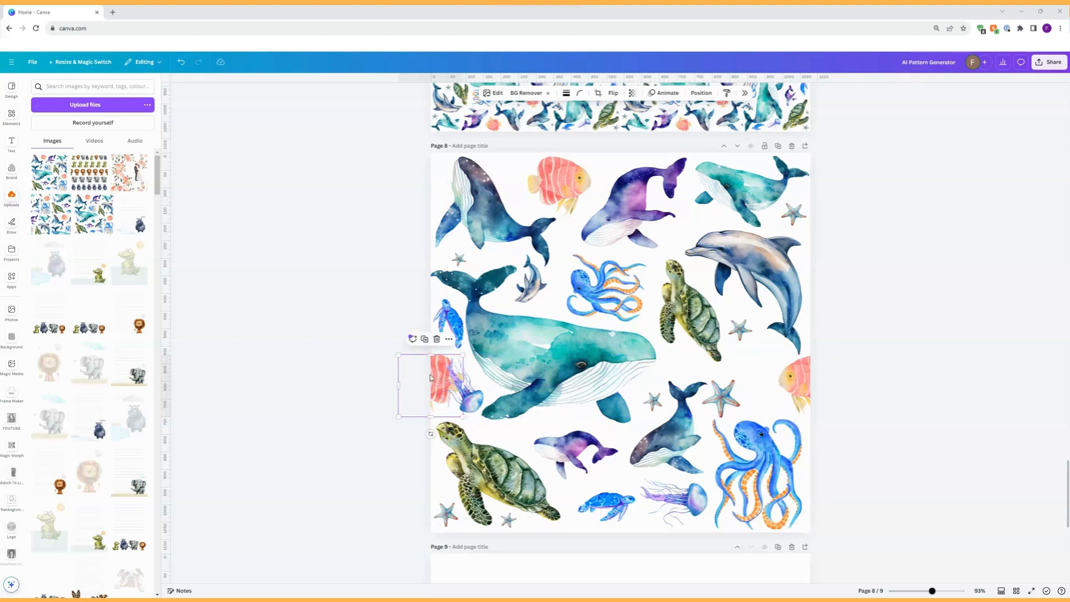
click(799, 383)
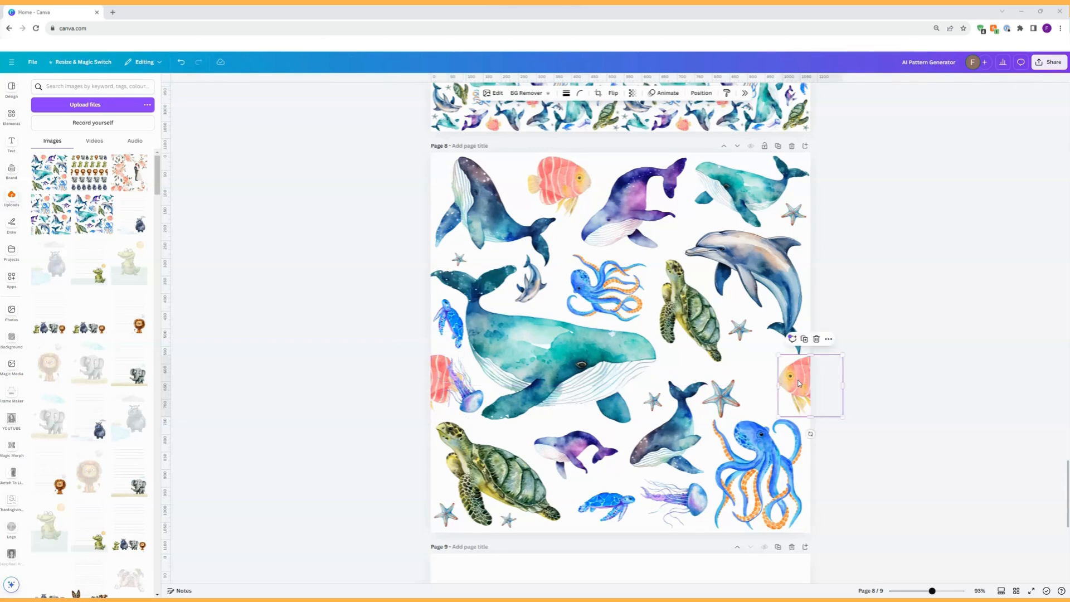
drag(800, 383, 418, 368)
click(419, 366)
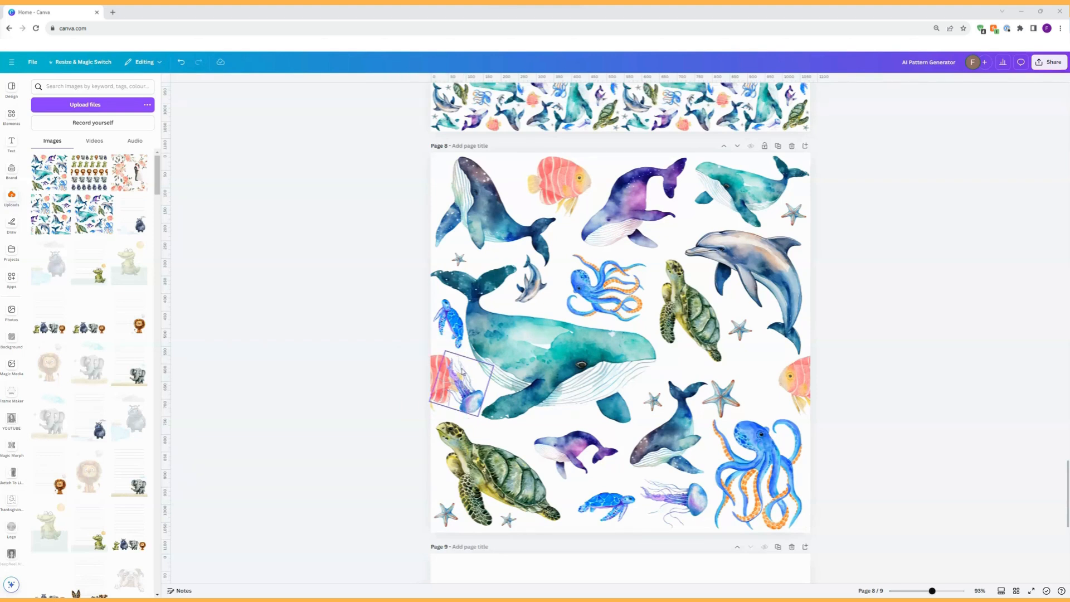
Step: Move the jellyfish overlapping the left-edge fish into the gap beside the right-edge fish and rotate it so its head points up
drag(458, 385, 796, 401)
drag(746, 365, 743, 372)
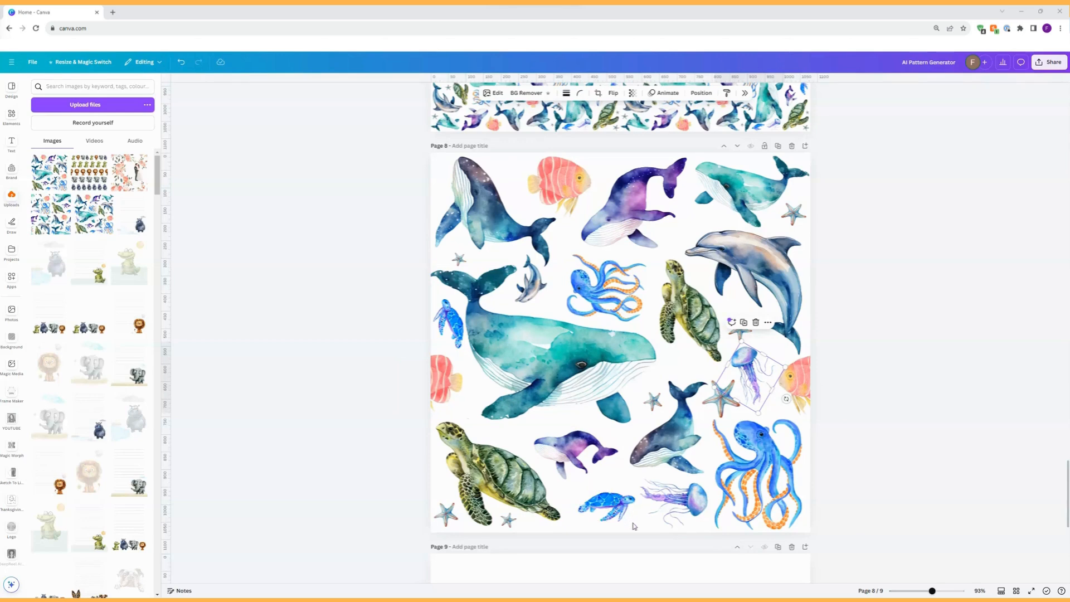
Step: Enlarge the small blue turtle, set it across page 8's bottom edge, and place an aligned duplicate across the top edge
click(617, 505)
drag(576, 519, 565, 523)
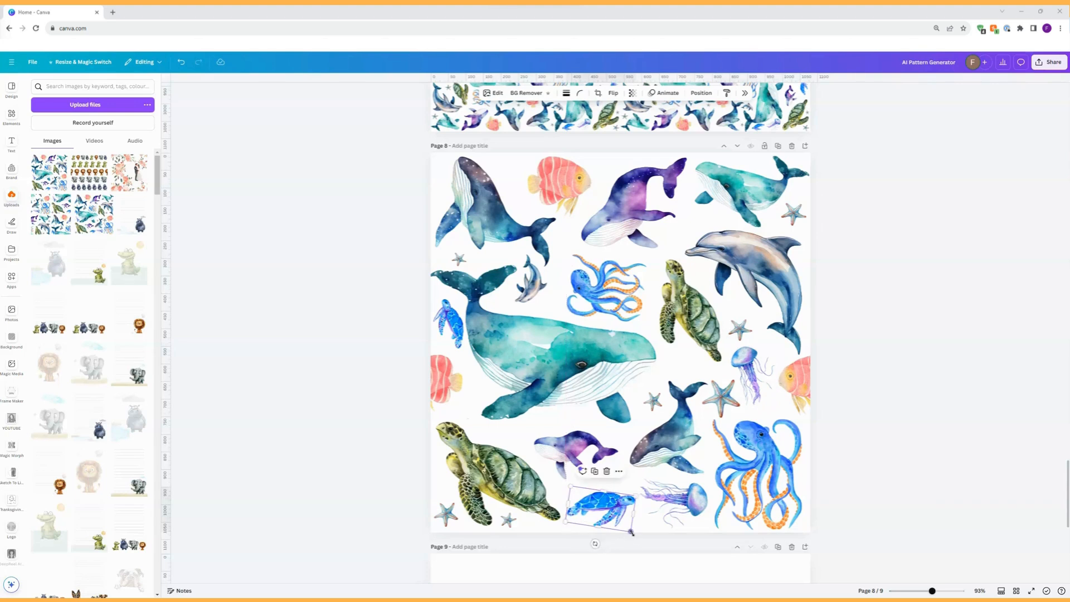
mouse_move(631, 530)
mouse_down()
mouse_move(638, 536)
mouse_move(623, 514)
mouse_move(626, 531)
mouse_up()
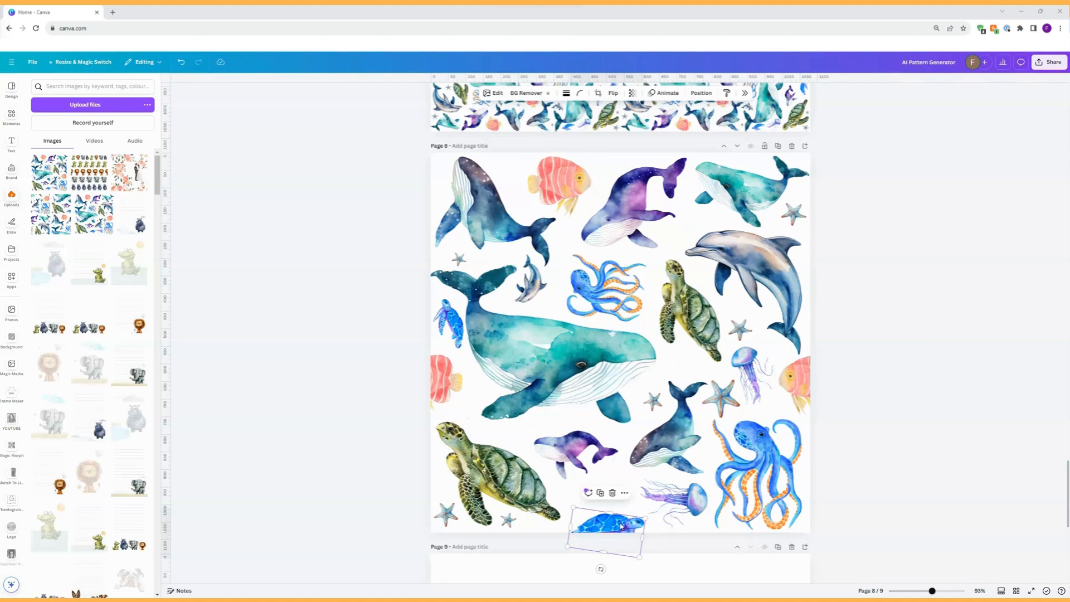
drag(622, 526, 617, 144)
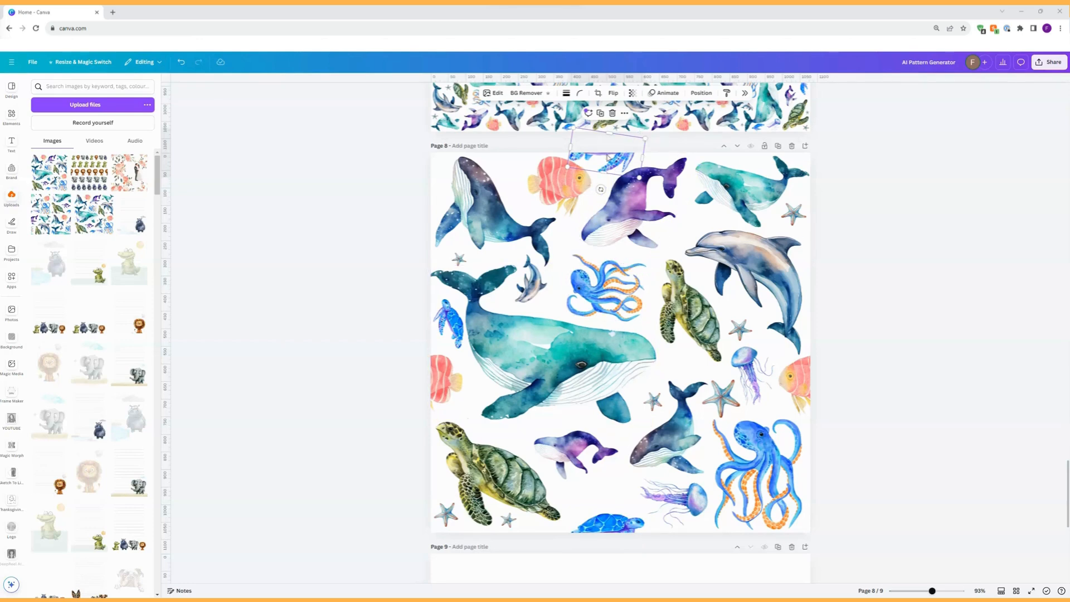
Step: Select both edge-crossing blue turtles and shift them up together so most of the lower turtle lies on page 8
shift+click(615, 524)
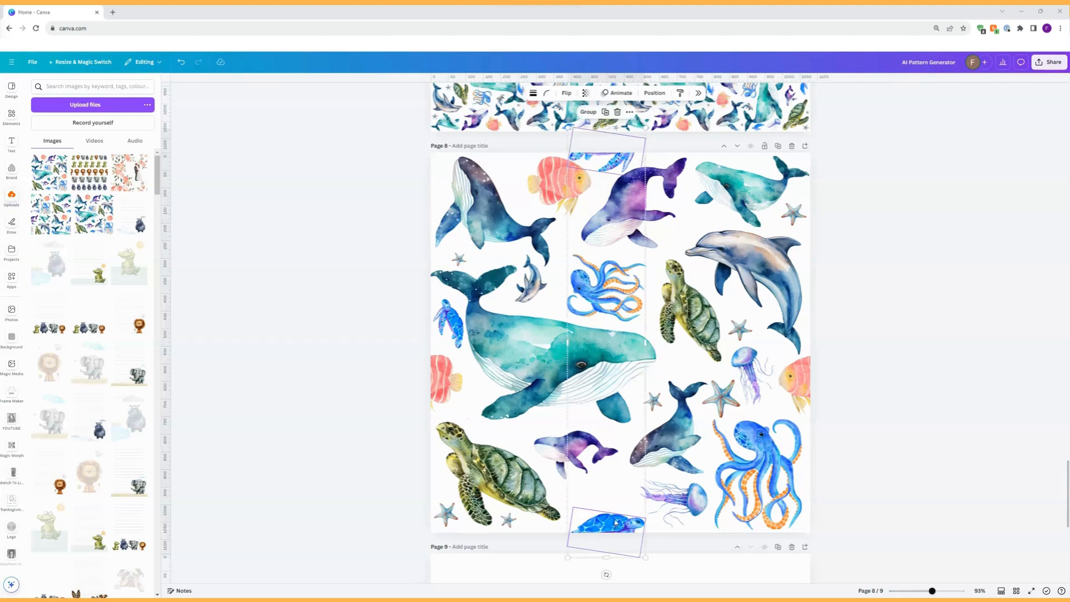
mouse_move(616, 523)
mouse_down()
mouse_move(553, 508)
mouse_move(664, 515)
mouse_move(585, 530)
mouse_move(617, 507)
mouse_up()
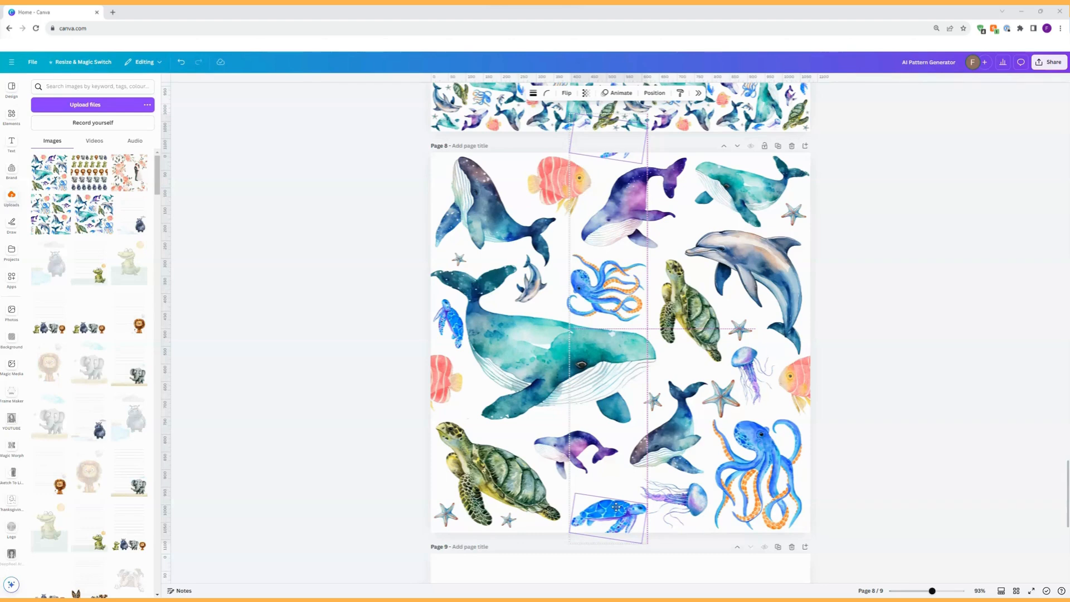
drag(616, 507, 617, 509)
click(698, 551)
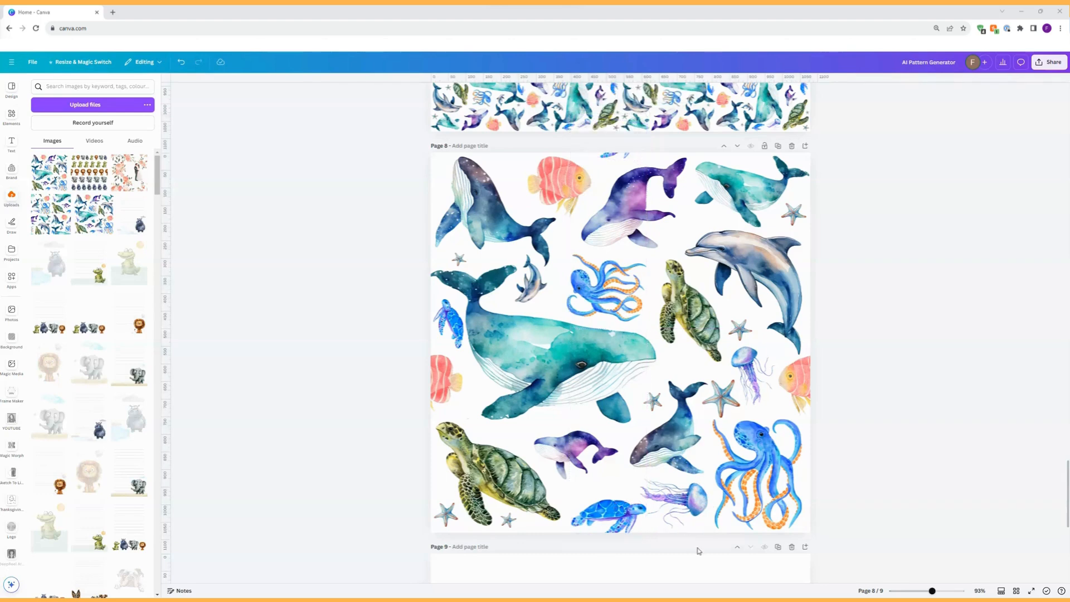
Step: Rotate the small purple whale above the bottom-edge turtle clockwise and enlarge it to fill the gap
click(605, 460)
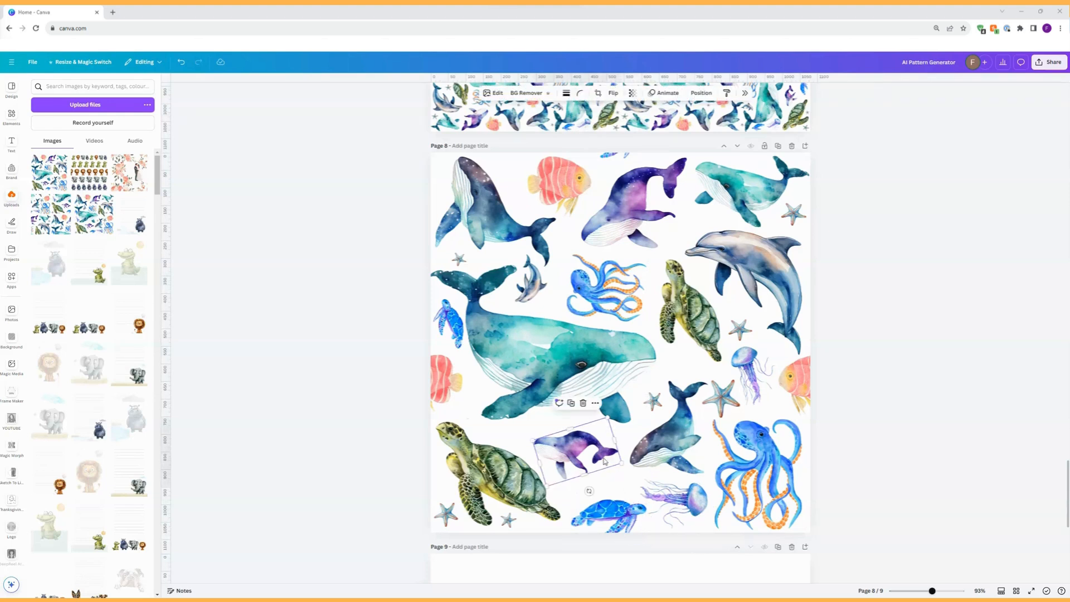
drag(589, 491, 619, 504)
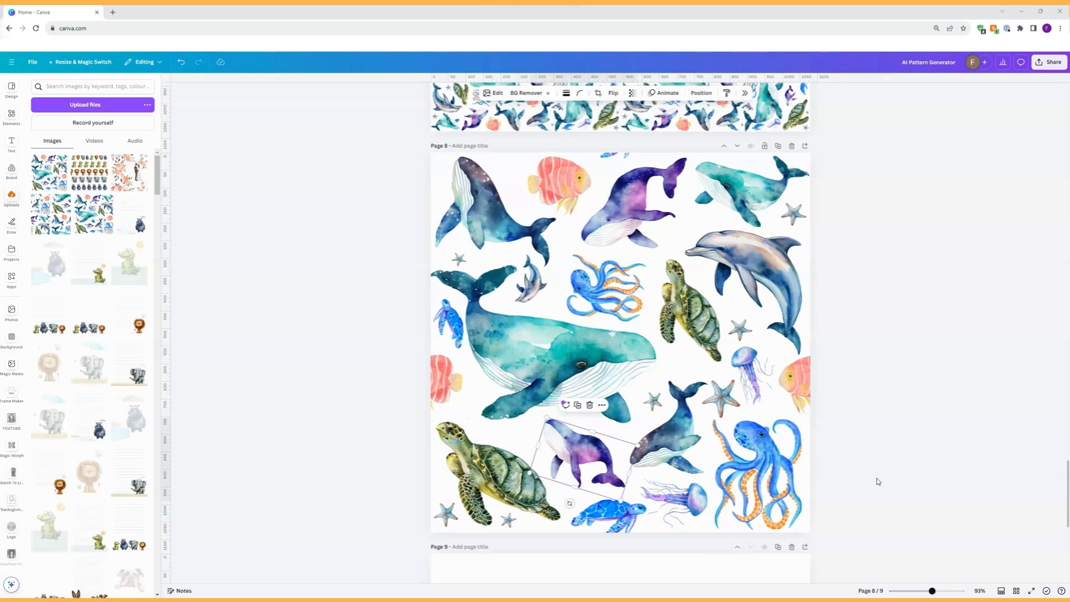
Step: Enlarge the large teal whale, set it across page 8's left edge, and place an aligned duplicate across the right edge
click(515, 349)
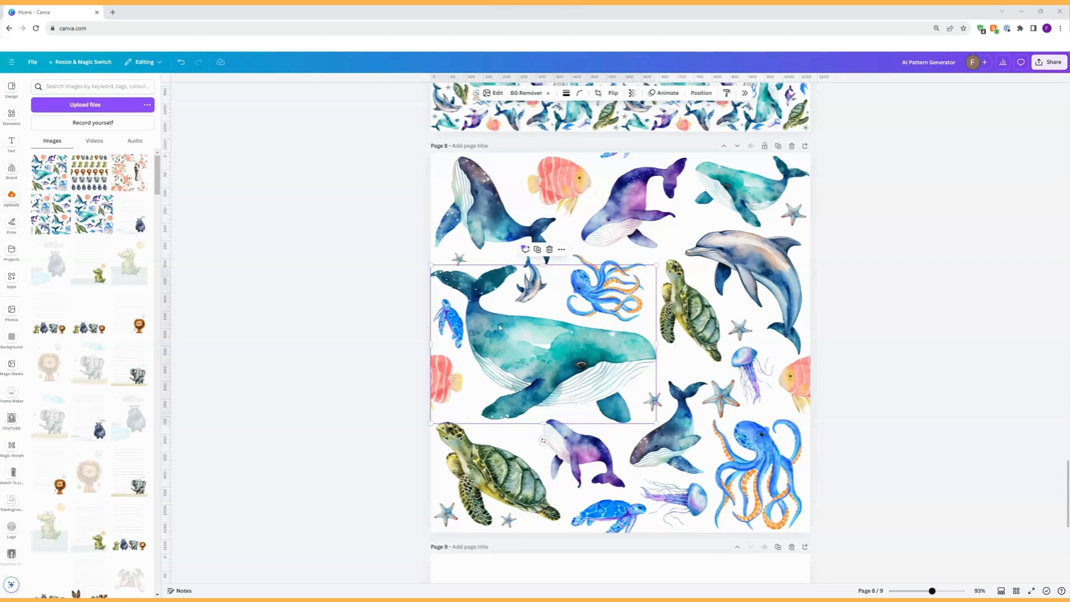
drag(430, 265, 418, 261)
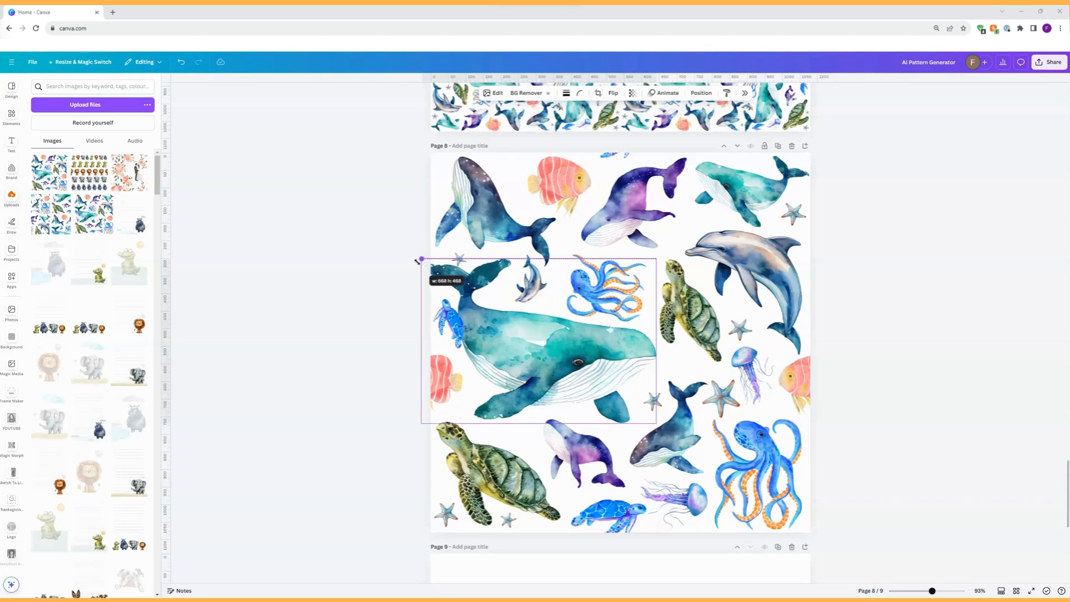
drag(417, 261, 411, 259)
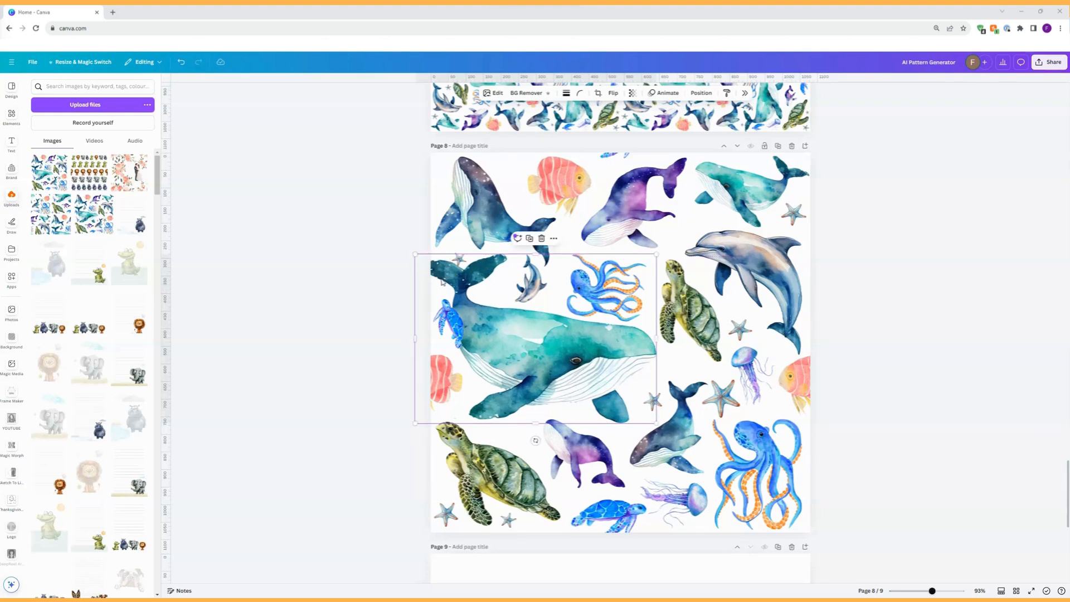
drag(534, 338, 430, 331)
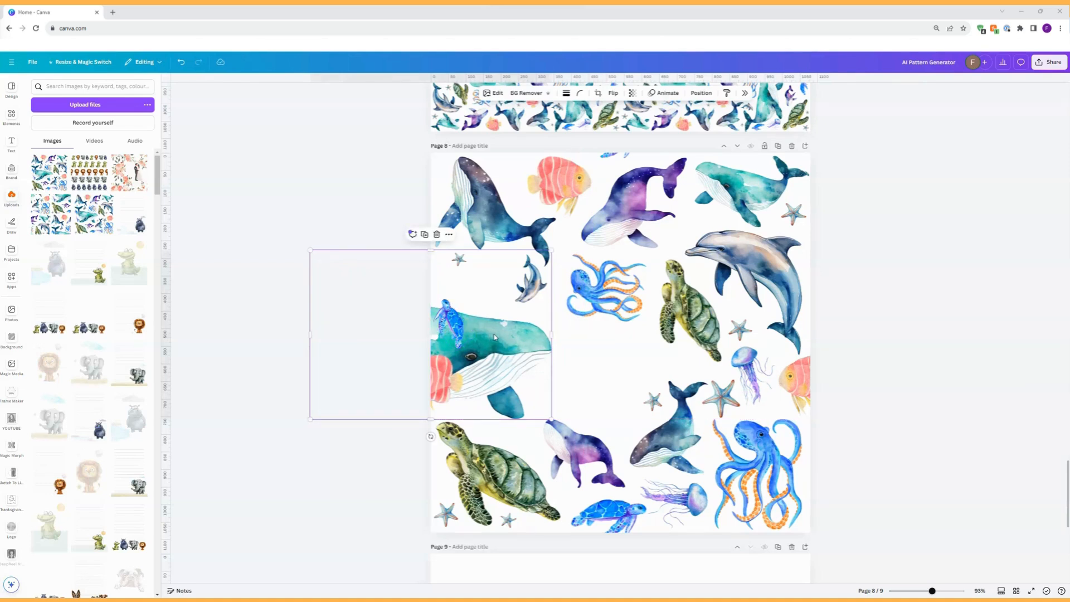
drag(494, 336, 871, 342)
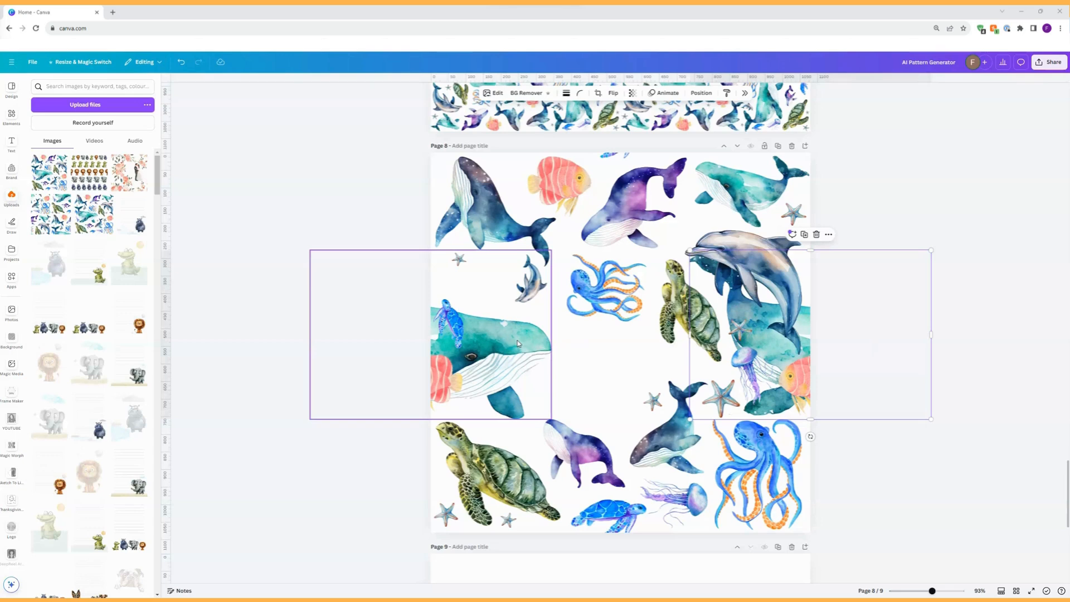
Step: Select both edge-crossing teal whales and shift them right and slightly down together so most of the left one lies on page 8
shift+click(514, 342)
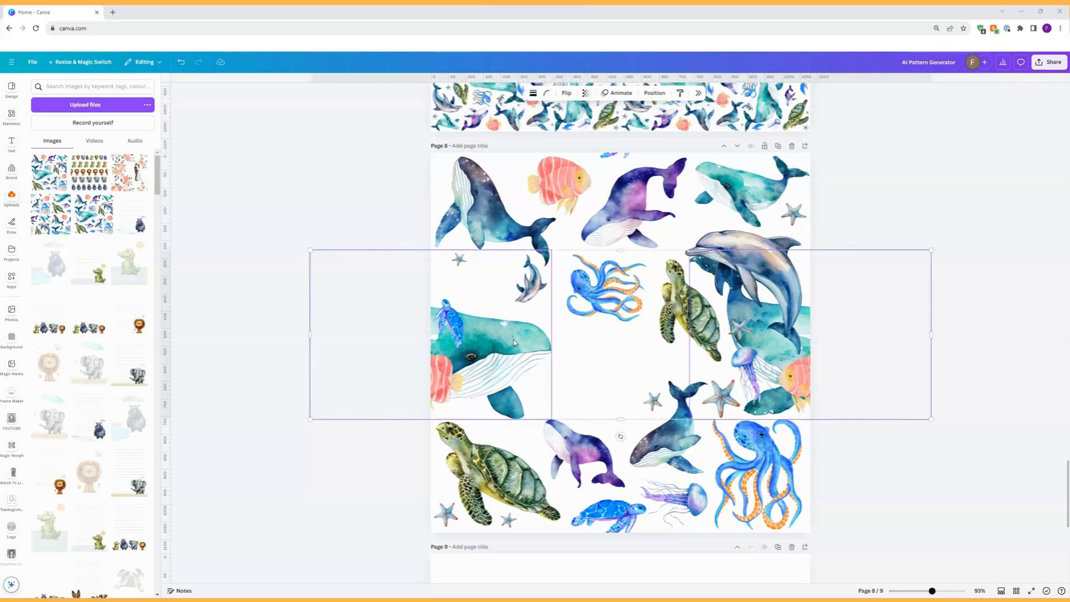
drag(515, 343, 613, 356)
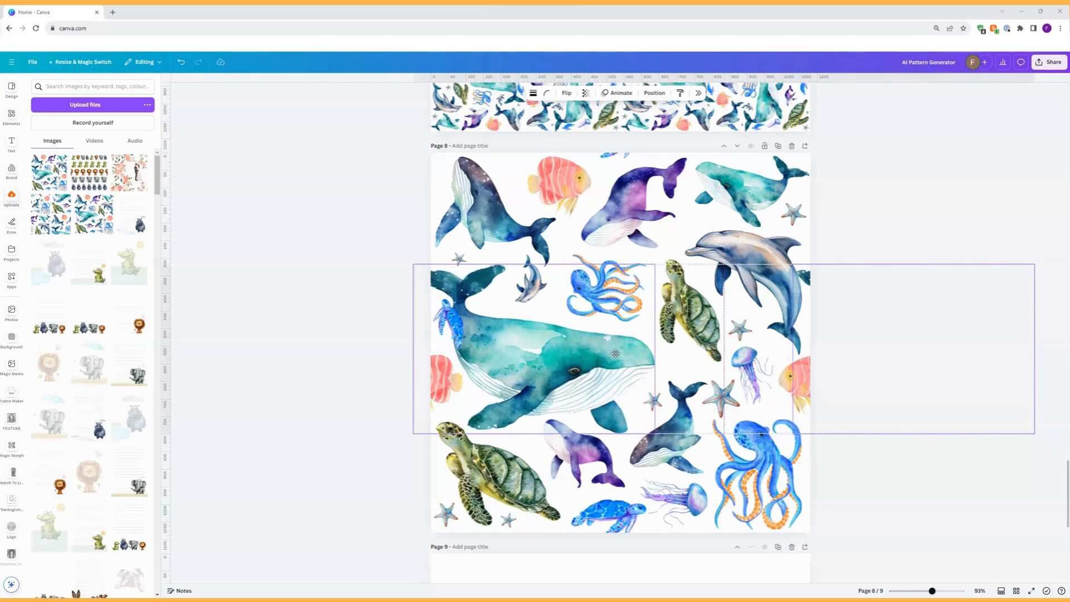
drag(615, 353, 617, 357)
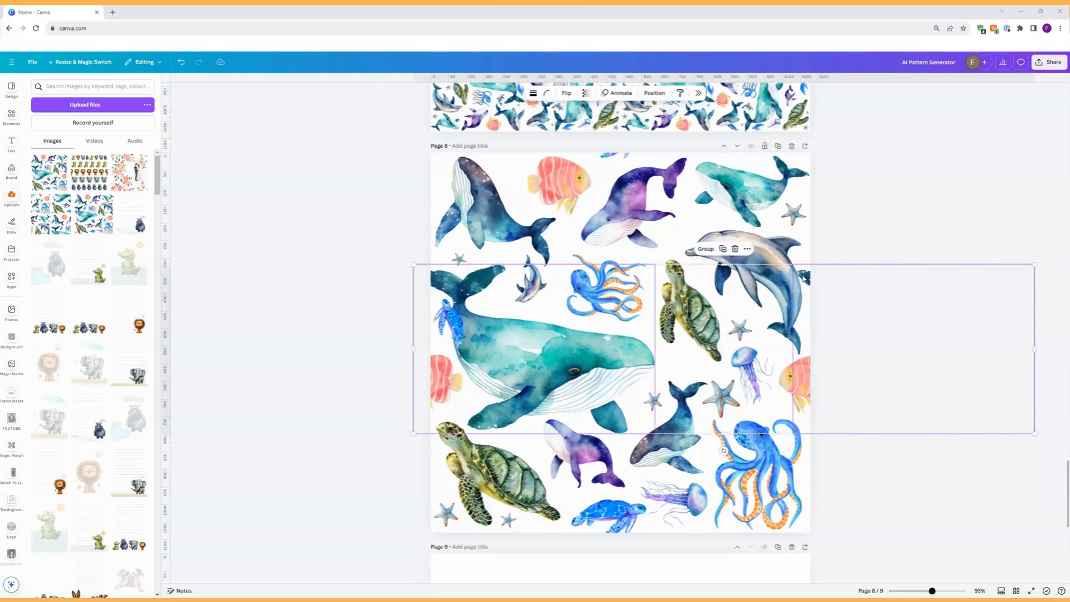
Step: Move the dolphin left off the right-edge whale tail, shrink it slightly, and lower the green turtle beside it for clearance
drag(759, 256, 746, 250)
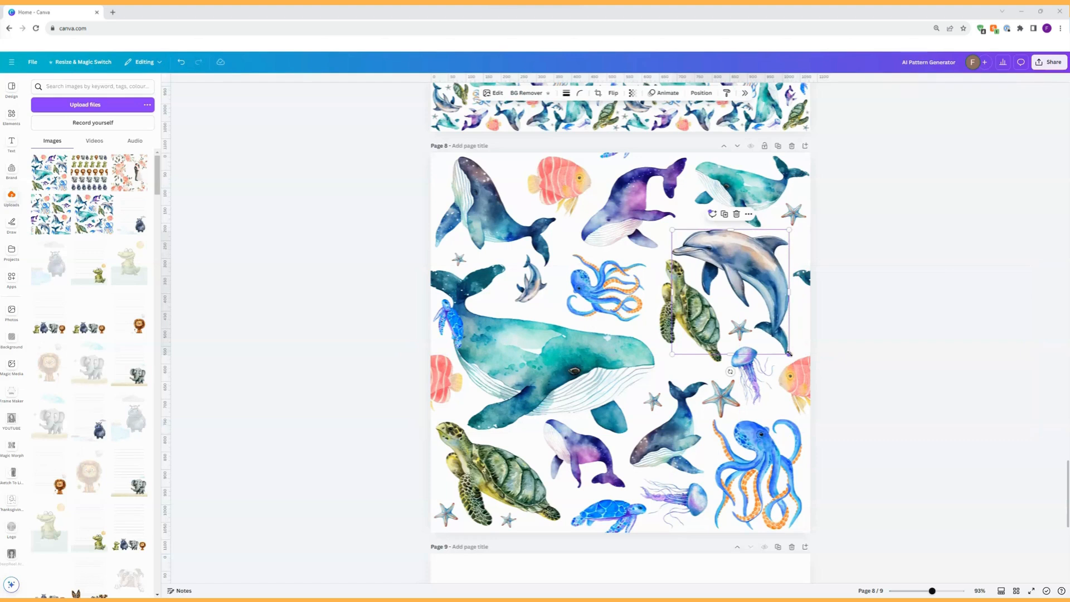
drag(789, 354, 787, 350)
drag(764, 290, 770, 296)
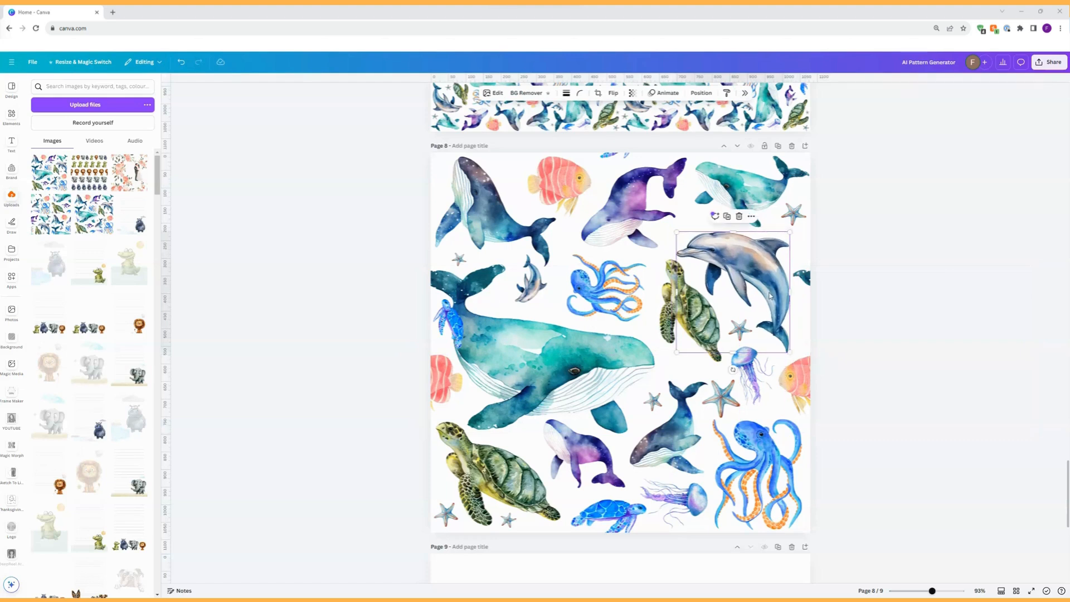
drag(668, 297, 668, 307)
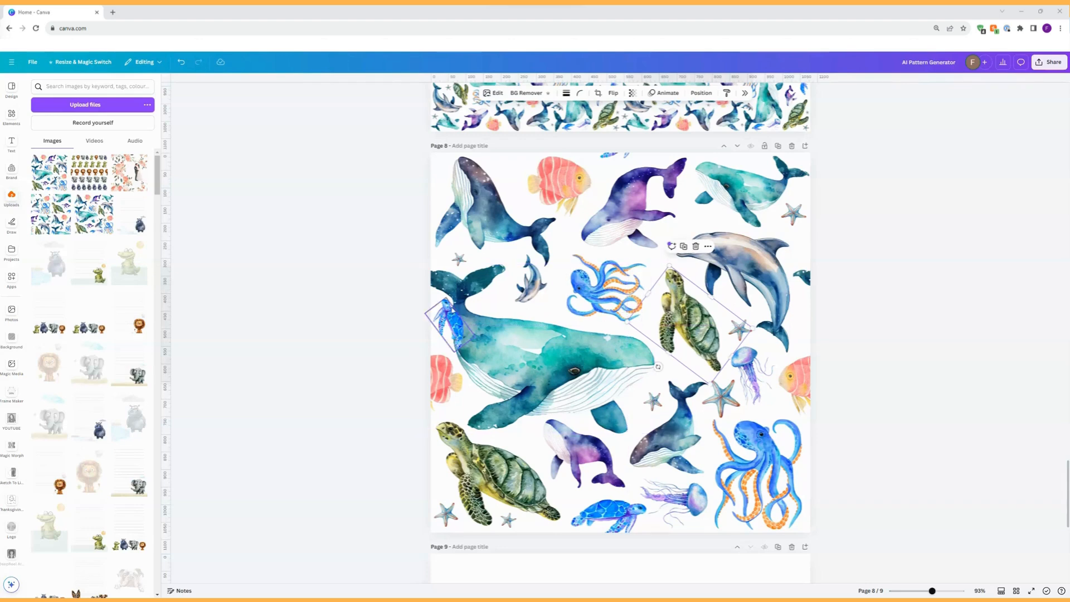
Step: Set the small blue turtle near the whale's tail across page 8's left edge and place an aligned duplicate across the right edge
drag(454, 317, 435, 322)
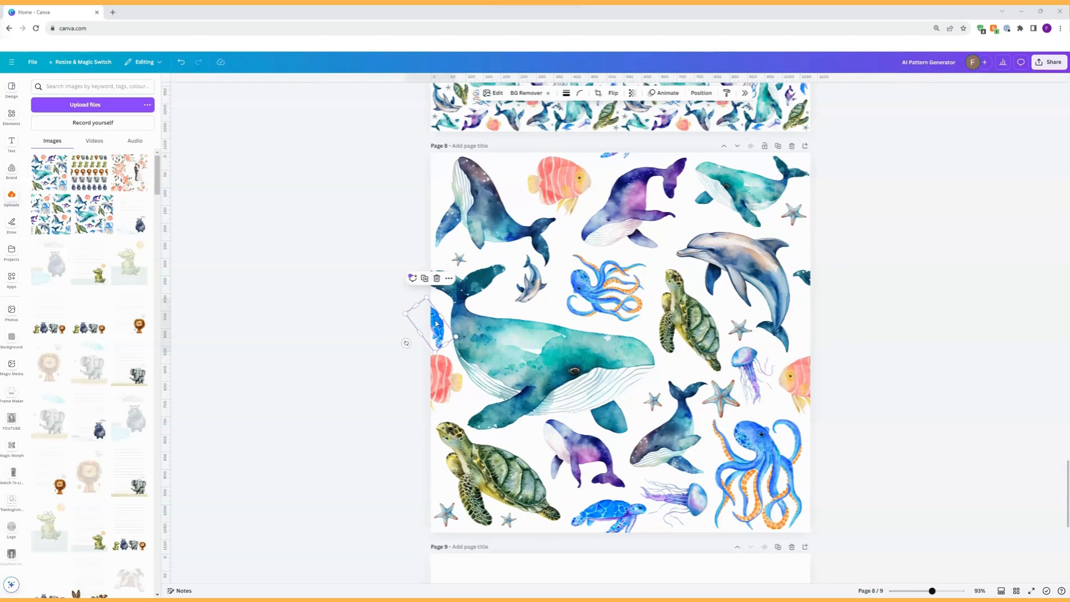
drag(438, 323, 815, 338)
click(865, 311)
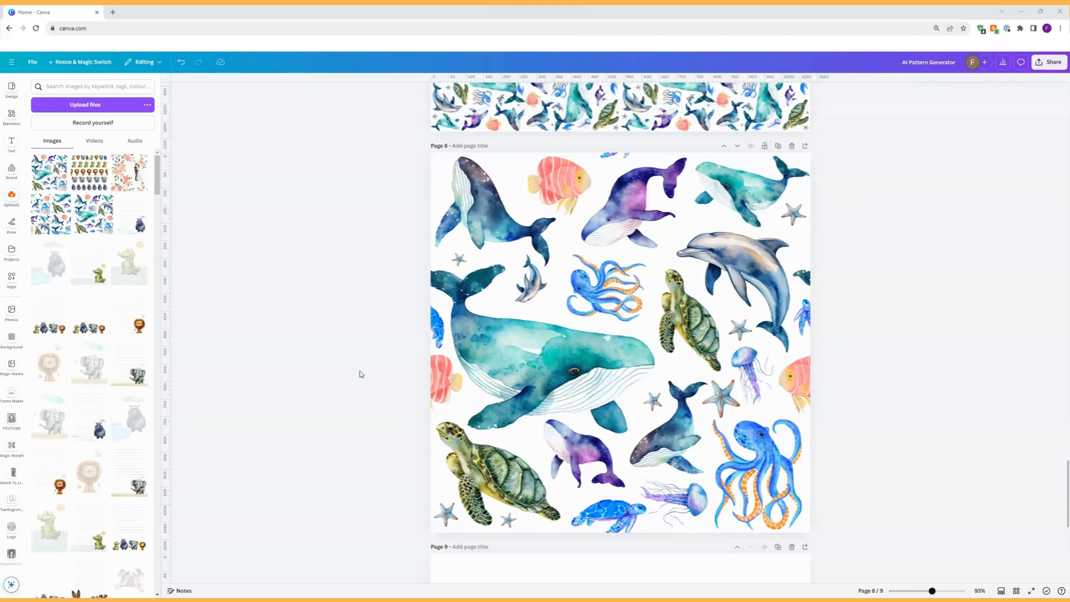
Step: Center the starfish near page 8's bottom-left corner on that corner and place aligned duplicates across the other three corners
click(446, 516)
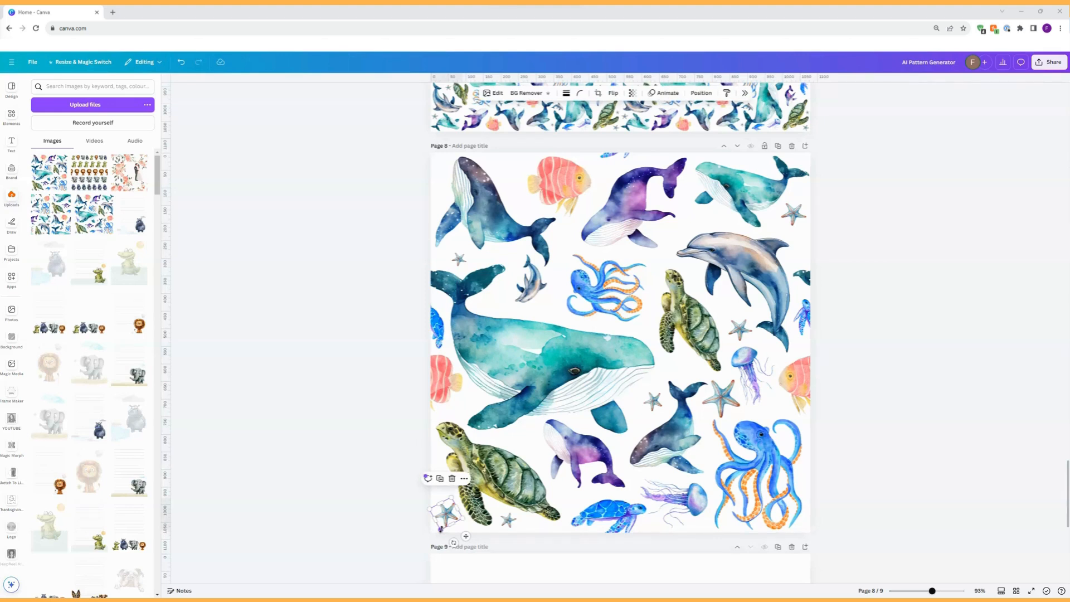
mouse_move(440, 527)
mouse_down()
mouse_move(434, 547)
mouse_move(437, 526)
mouse_up()
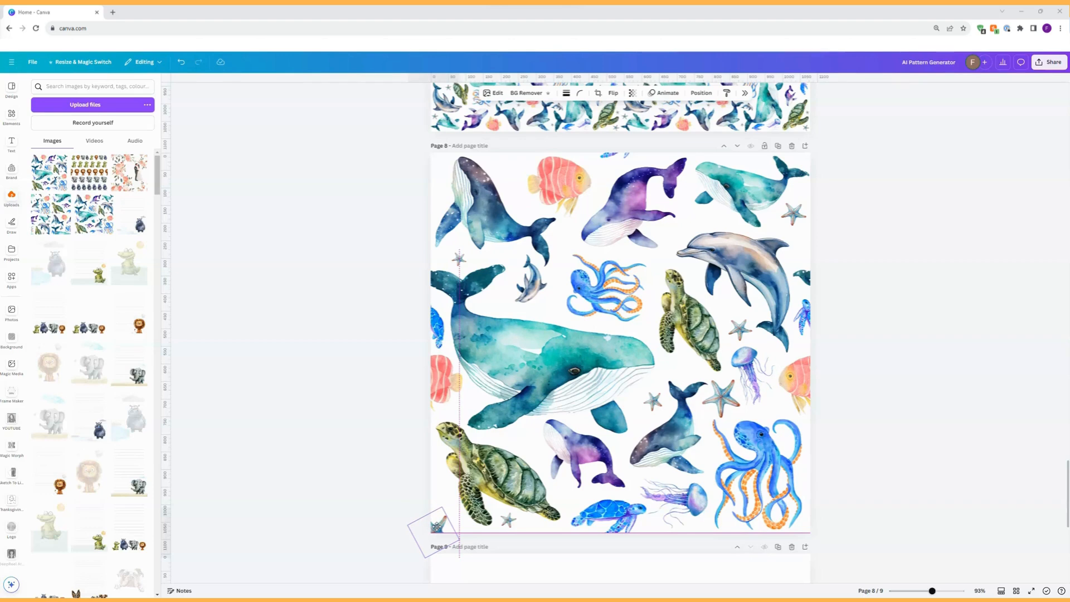
drag(437, 526, 427, 152)
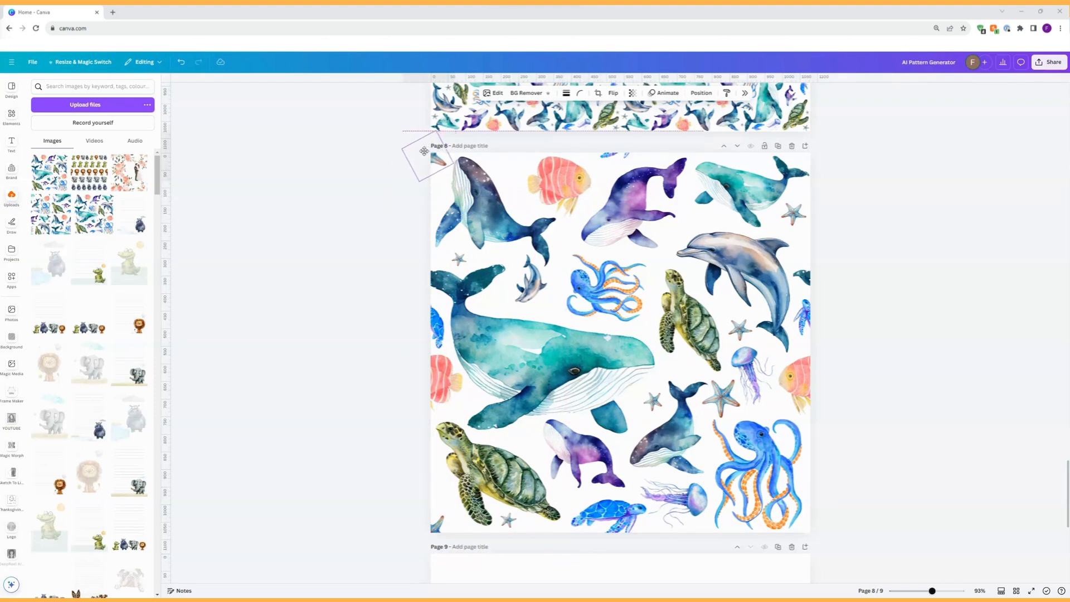
drag(427, 152, 813, 158)
click(425, 109)
click(804, 490)
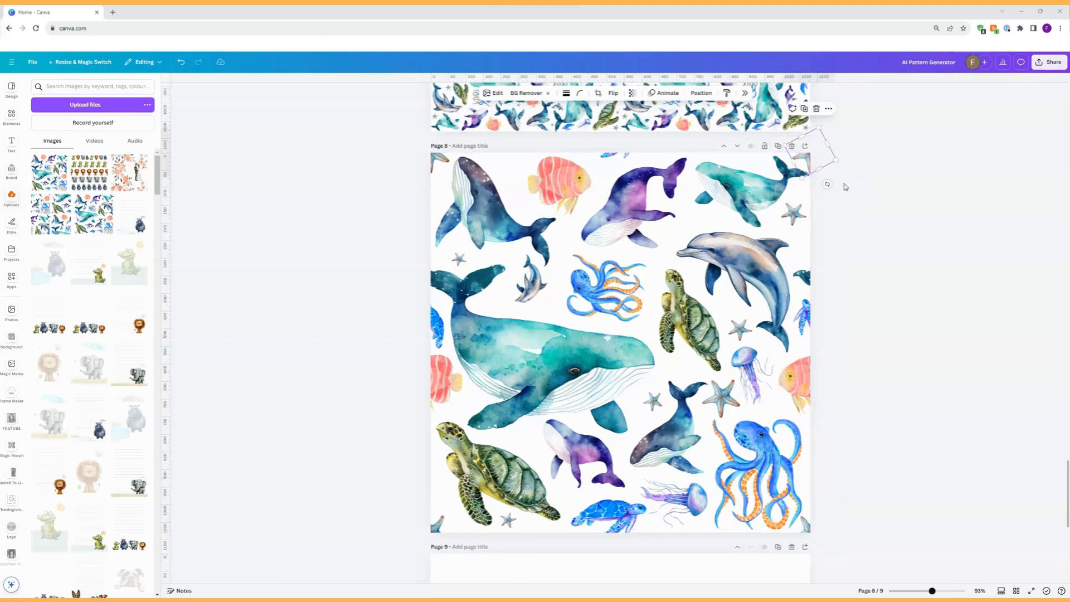
Step: Nudge the small teal whale above the dolphin left and rotate it clockwise to clear the top-right corner starfish
click(860, 199)
drag(768, 194, 762, 194)
mouse_move(720, 238)
mouse_down()
mouse_move(723, 249)
mouse_move(714, 241)
mouse_up()
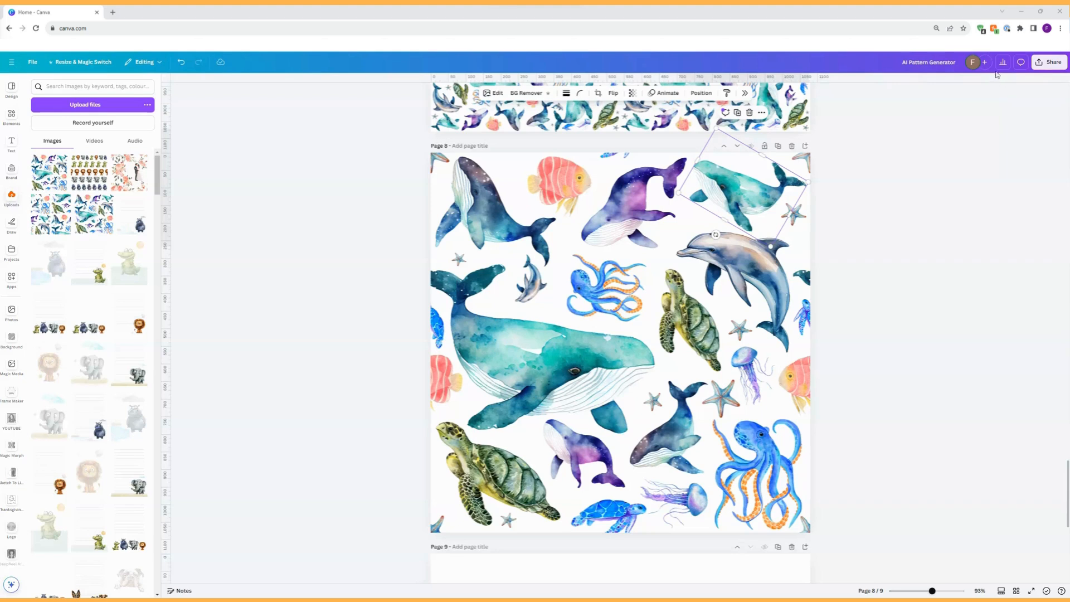
Step: Examine the transparent background option in the design's download settings and close them
click(1054, 63)
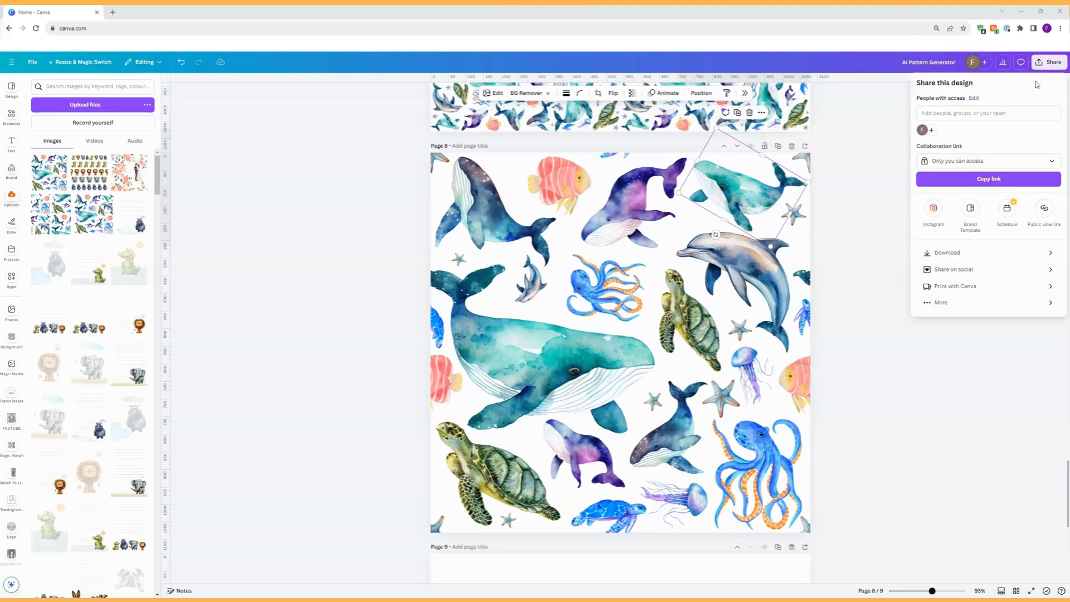
click(954, 252)
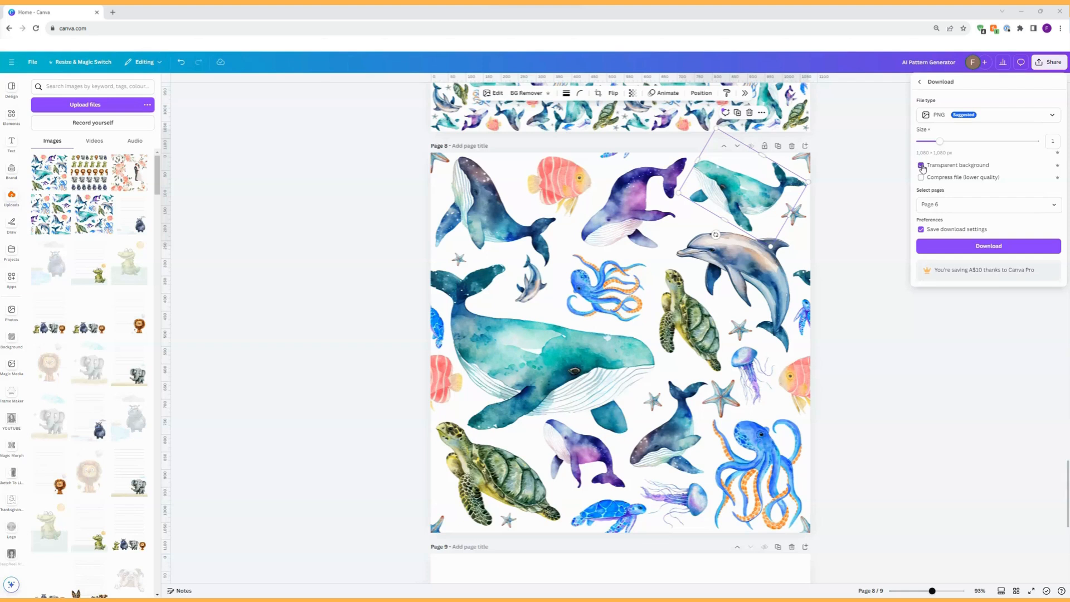
click(564, 236)
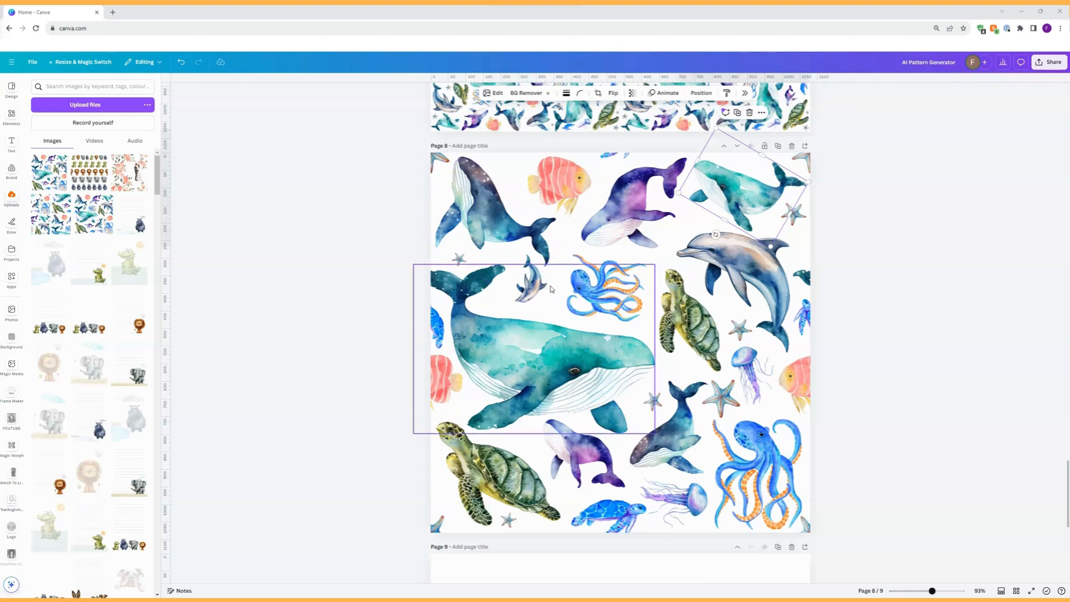
Step: Try dark blue and orange page backgrounds on page 8 and return the background to white
click(12, 339)
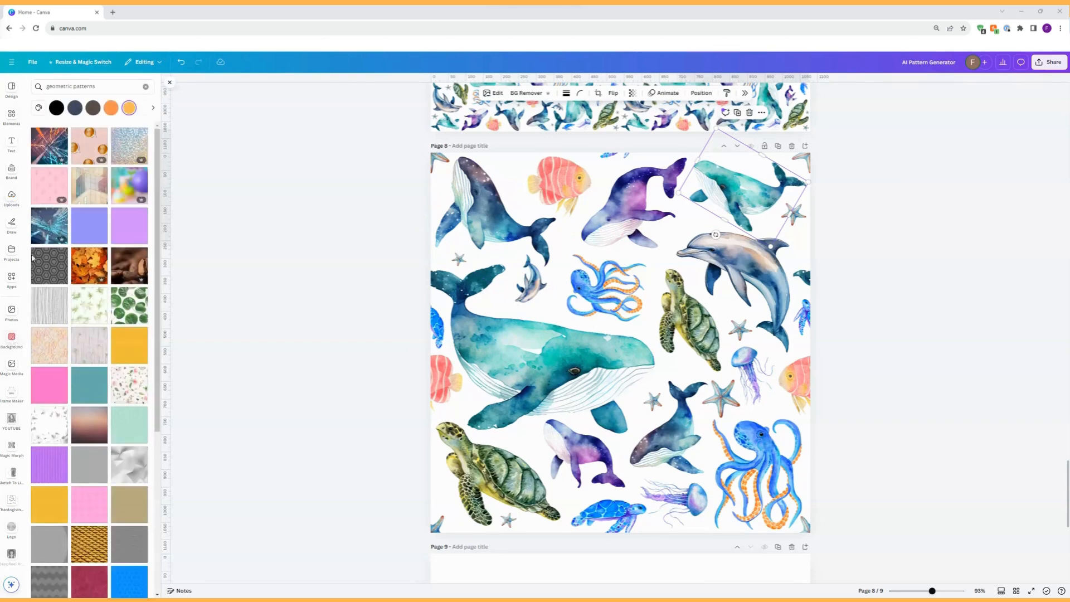
click(75, 108)
click(110, 109)
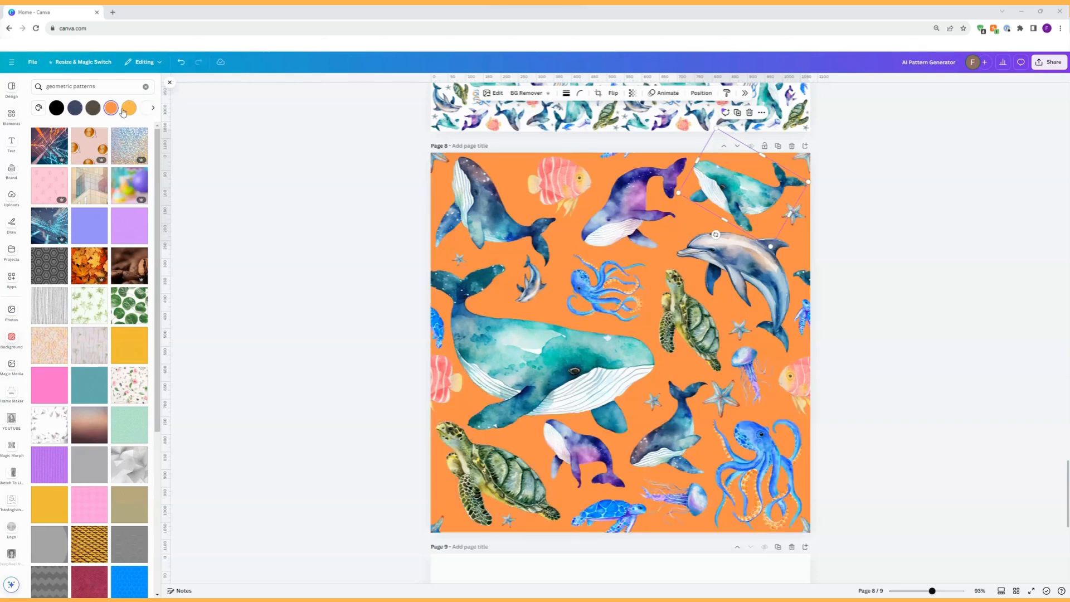
click(146, 107)
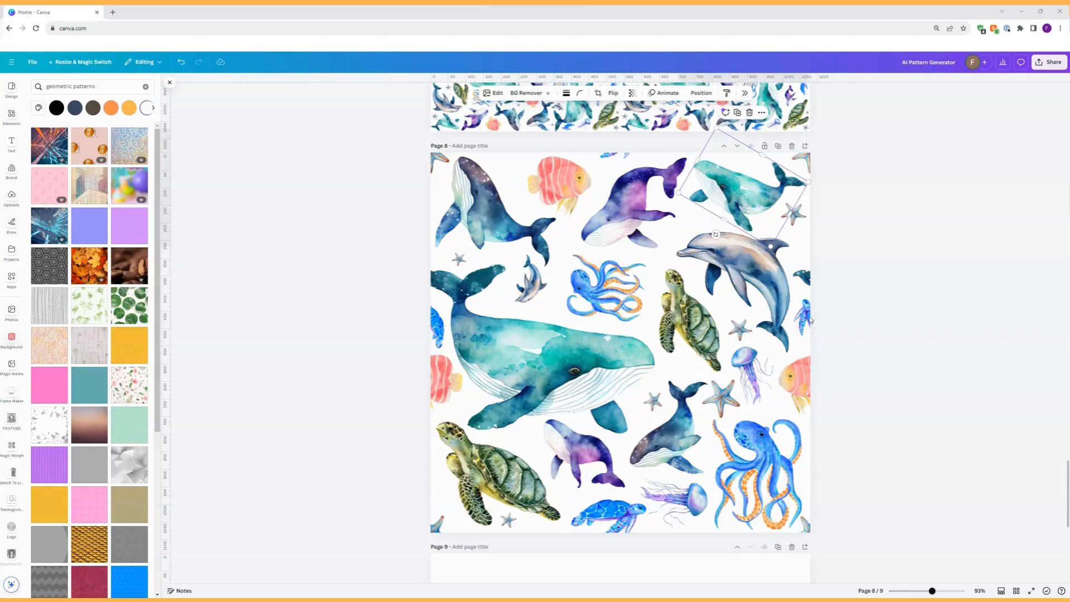
Step: Open the design's download settings and choose PNG as the file type
click(1050, 62)
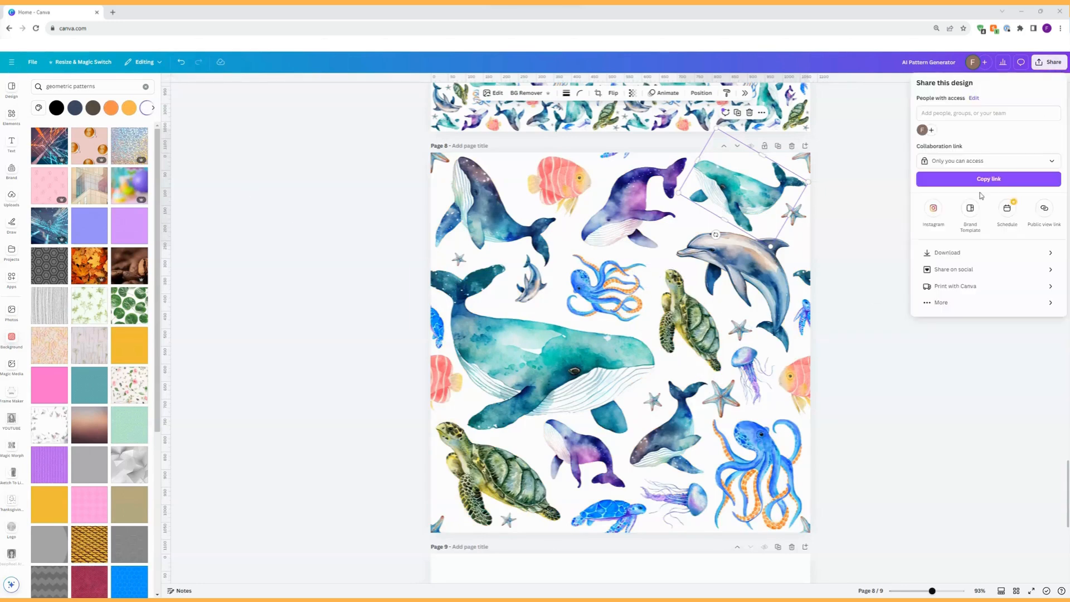
click(936, 255)
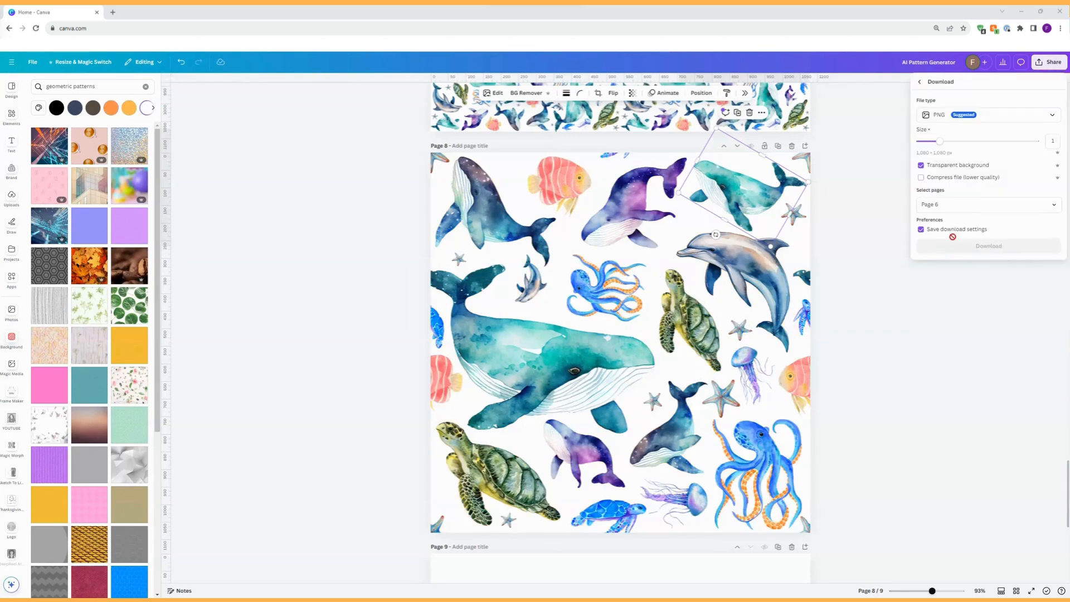
click(1053, 116)
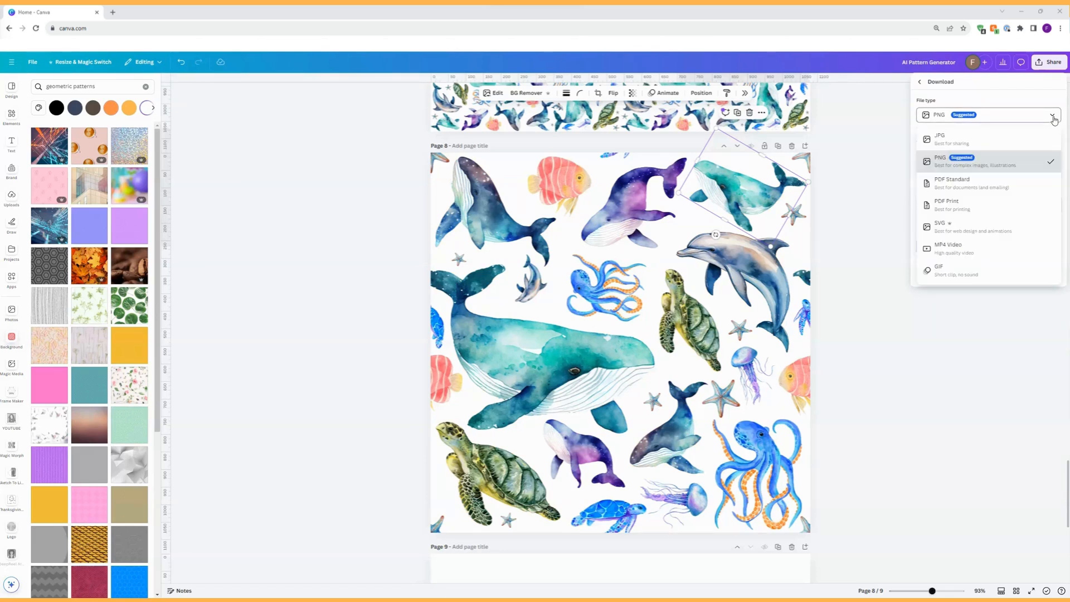
click(984, 157)
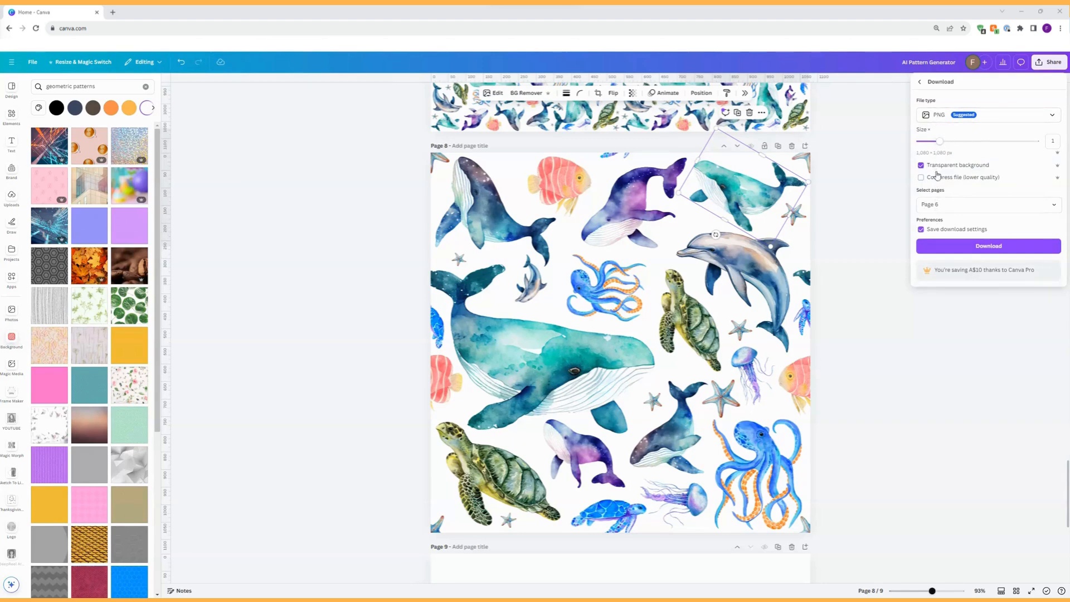
Step: Limit the export to page 8 only and download it as a PNG with a transparent background
click(1053, 205)
click(1048, 227)
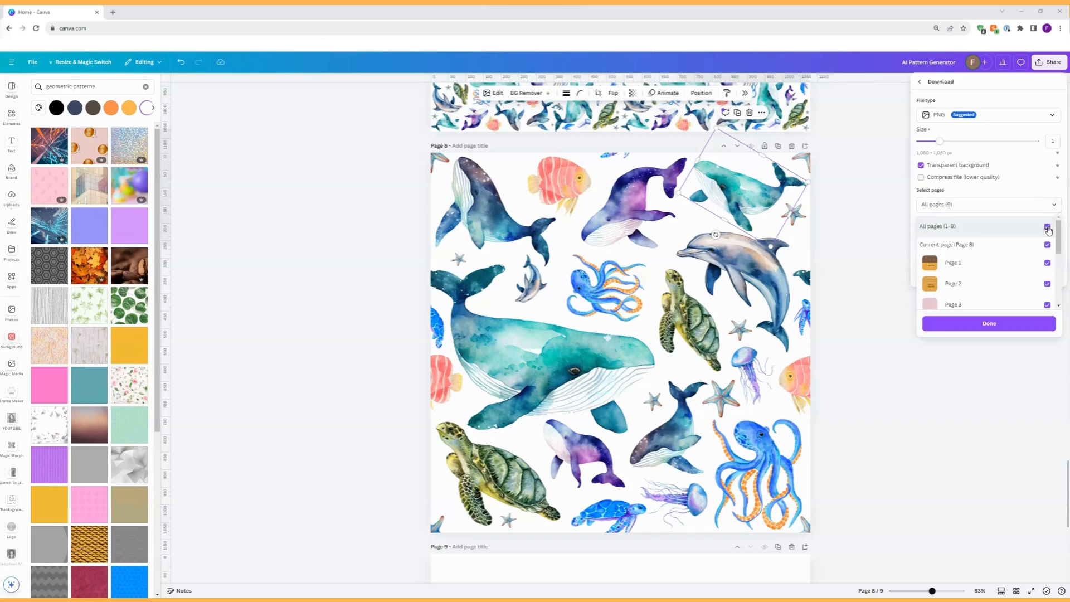
click(1048, 226)
scroll(1051, 273, down, 2)
scroll(1052, 279, down, 3)
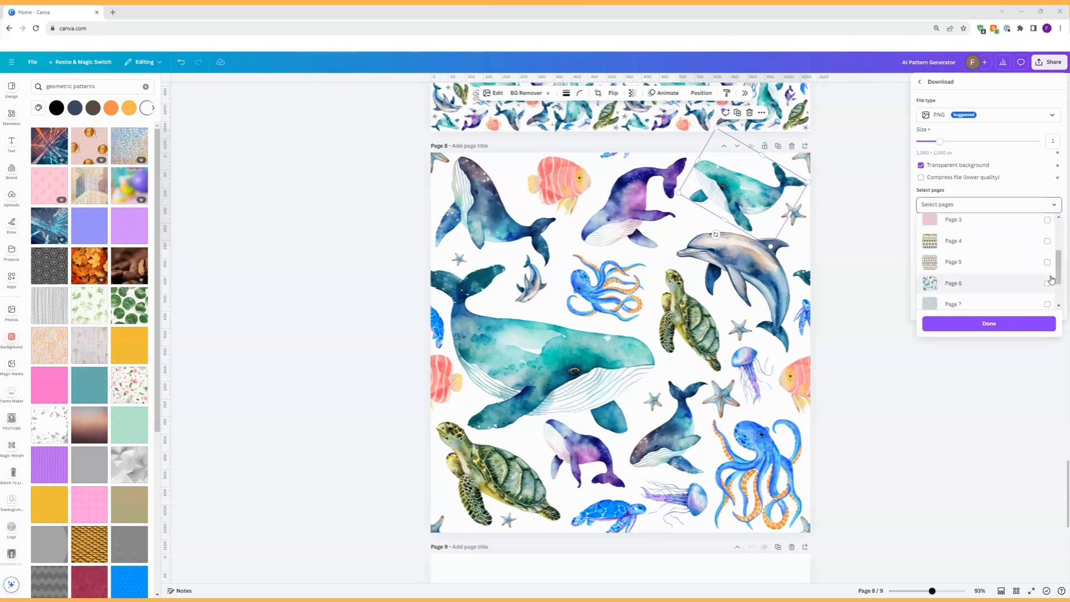
click(1048, 285)
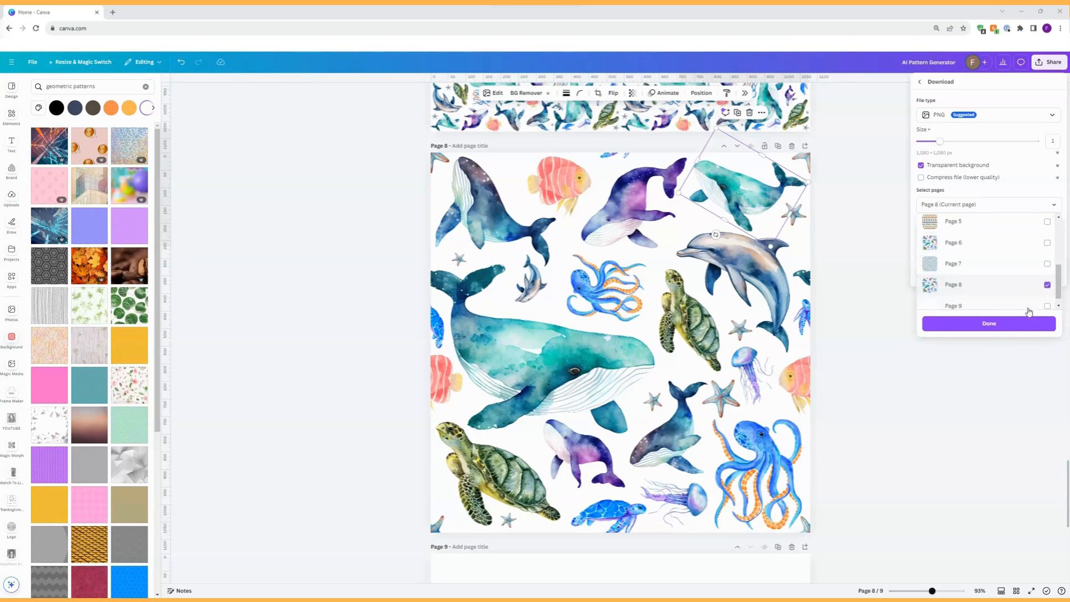
click(998, 327)
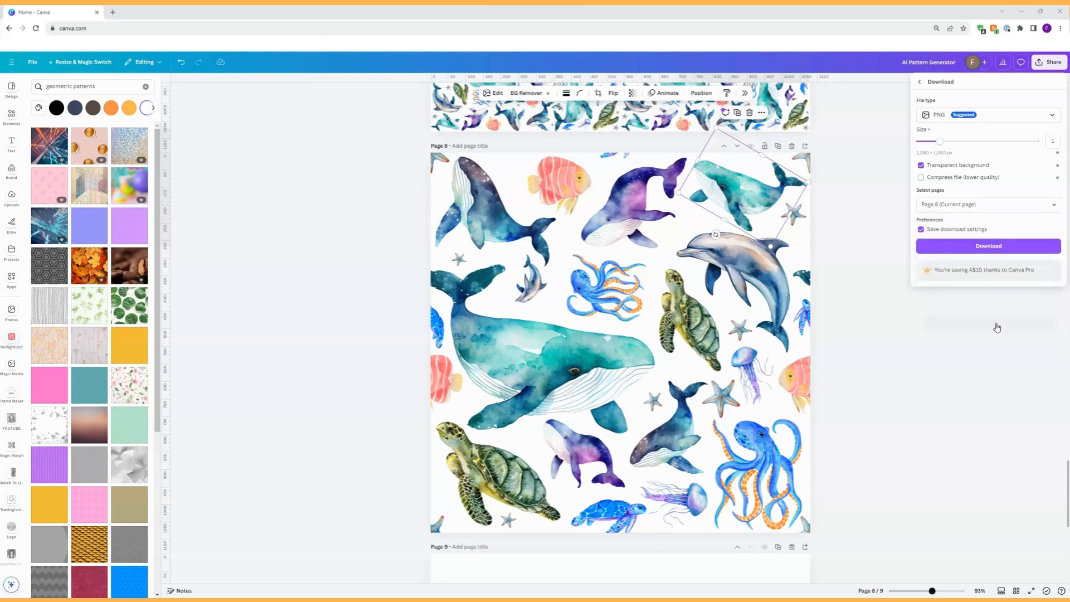
click(990, 246)
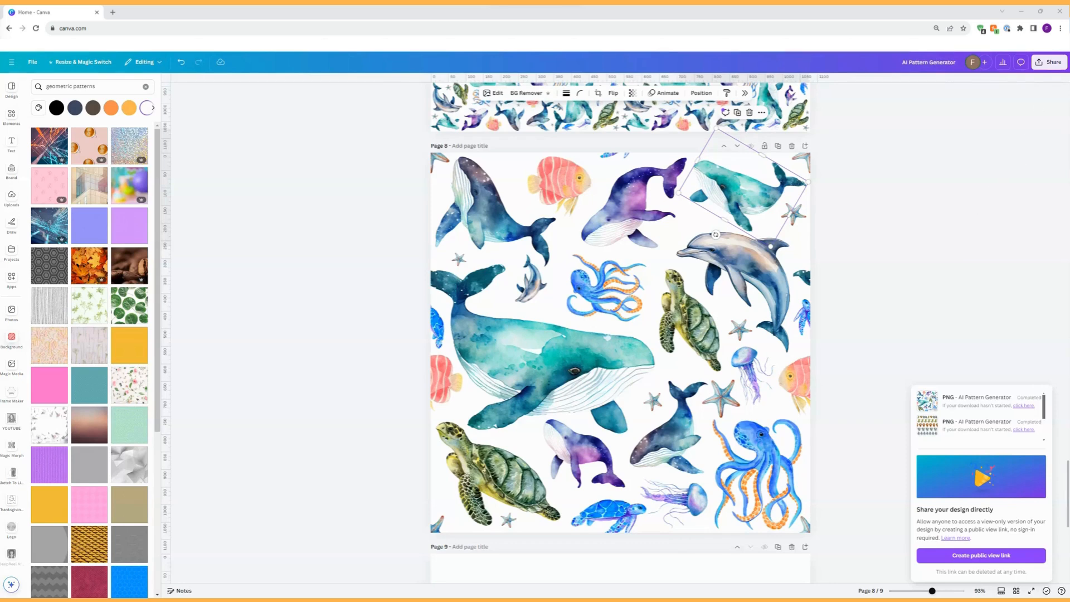
Step: Add the downloaded AI Pattern Generator (1).png from the browser's recent downloads to the design's uploads and close the download history
key(ctrl+j)
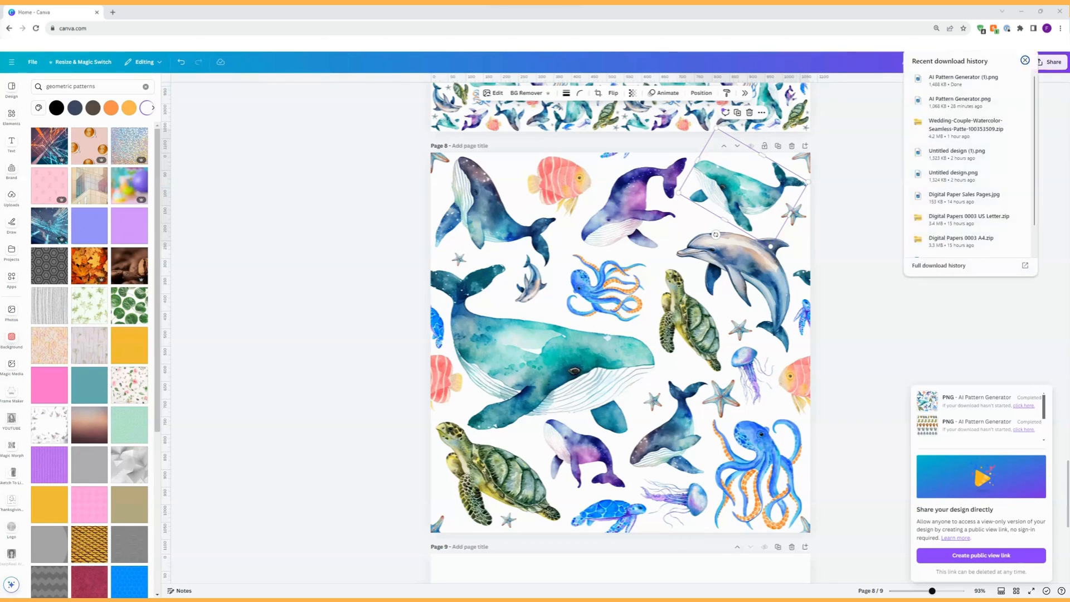
mouse_move(957, 81)
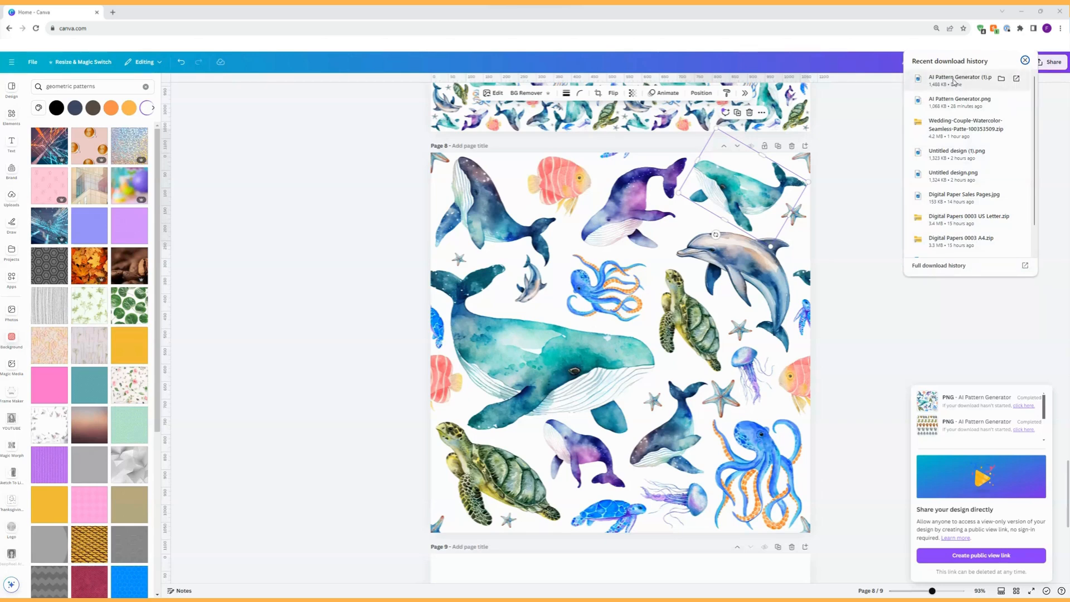
drag(956, 81, 168, 224)
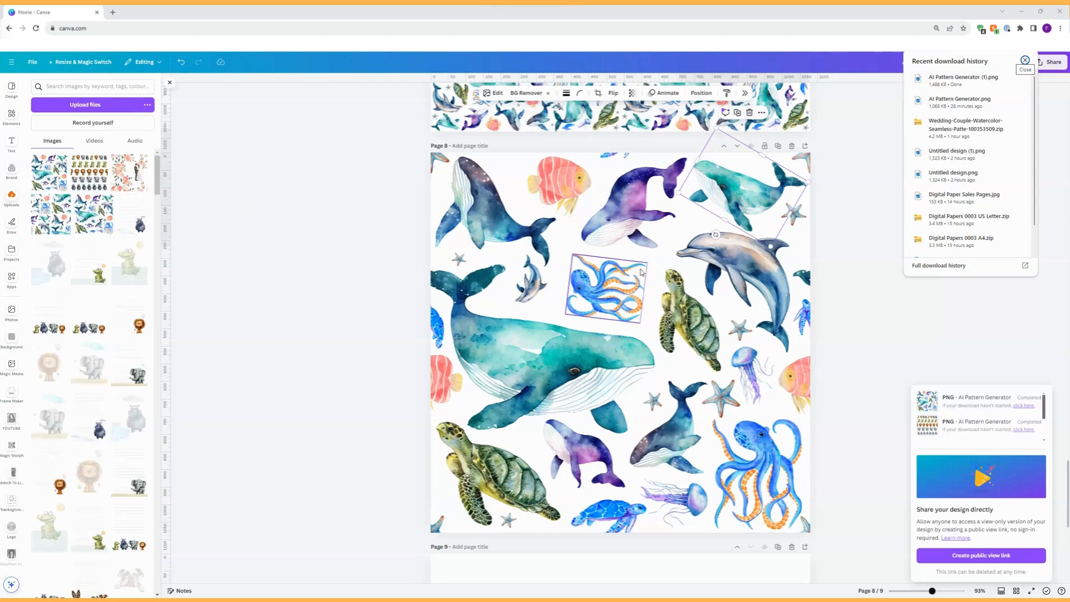
scroll(641, 272, down, 7)
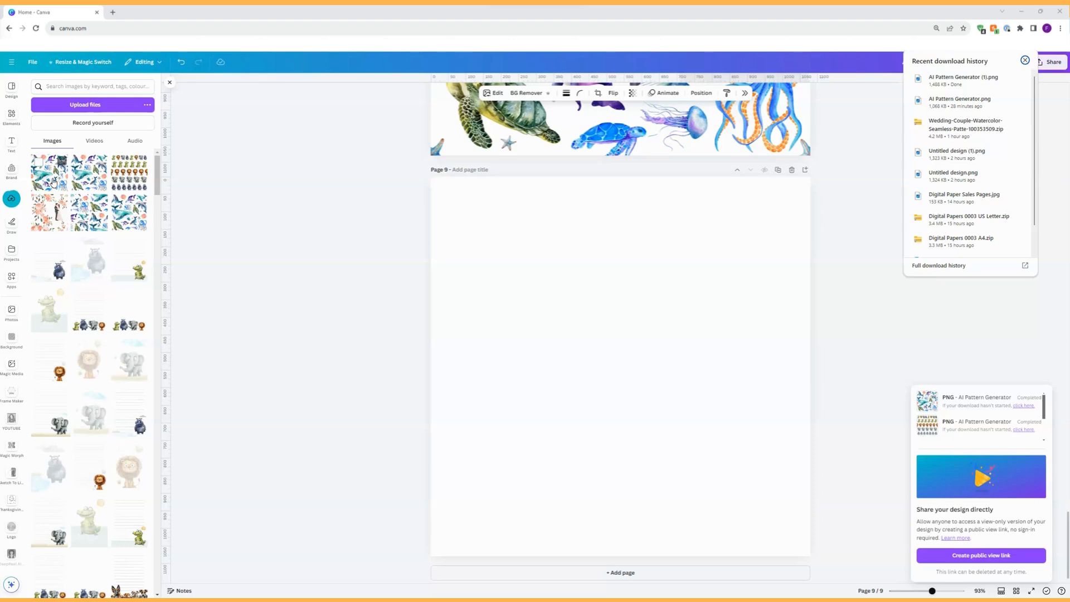
click(1025, 59)
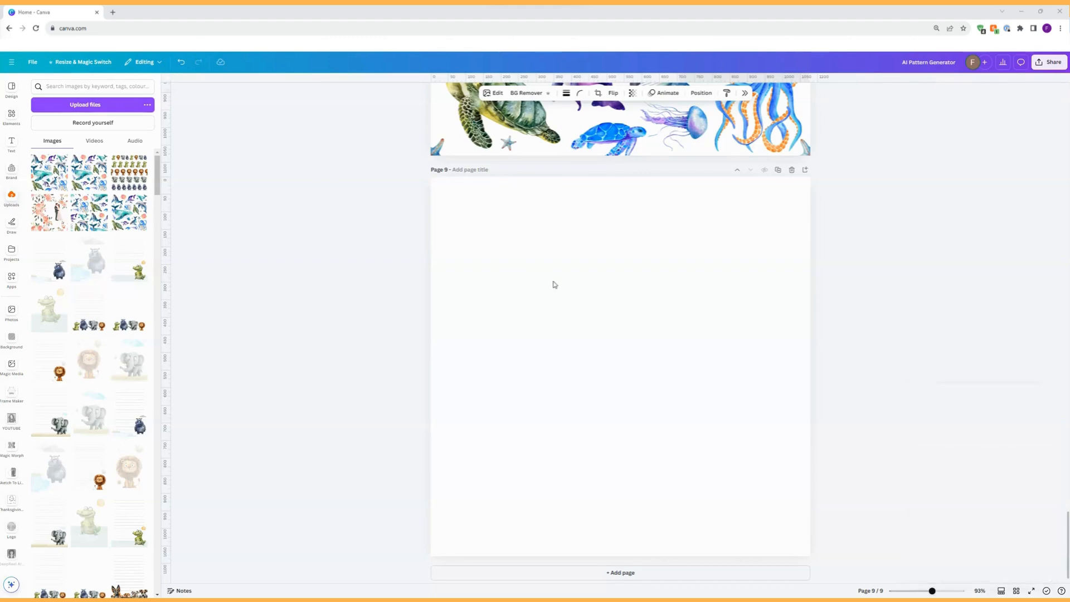
Step: Place the transparent tile on page 9, scale it to fill the upper-left quarter, and set a duplicate beside it
click(61, 162)
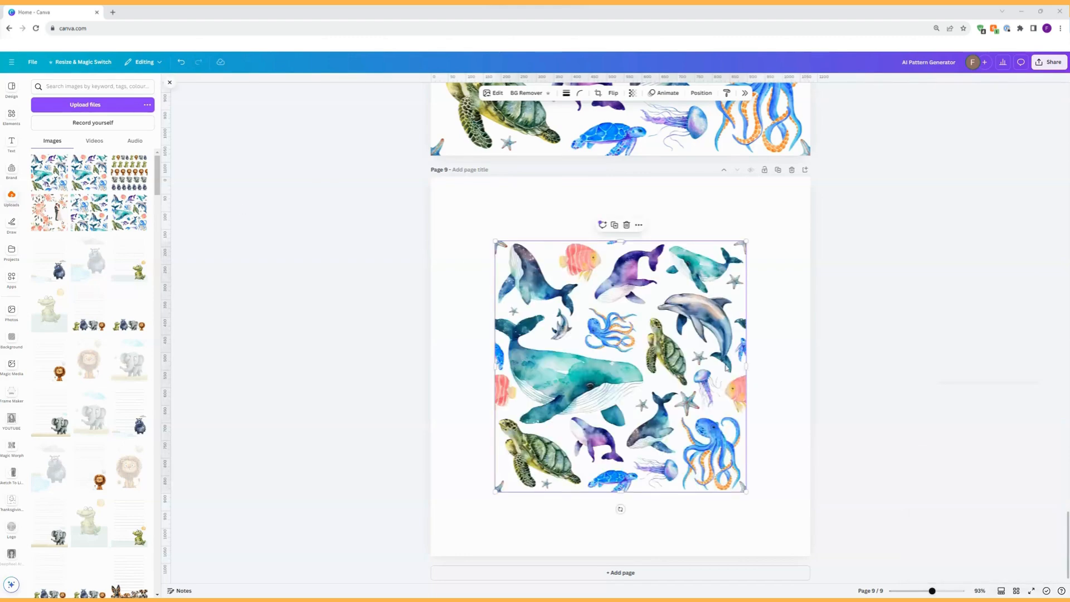
drag(722, 362, 658, 300)
drag(682, 427, 606, 365)
drag(607, 367, 613, 372)
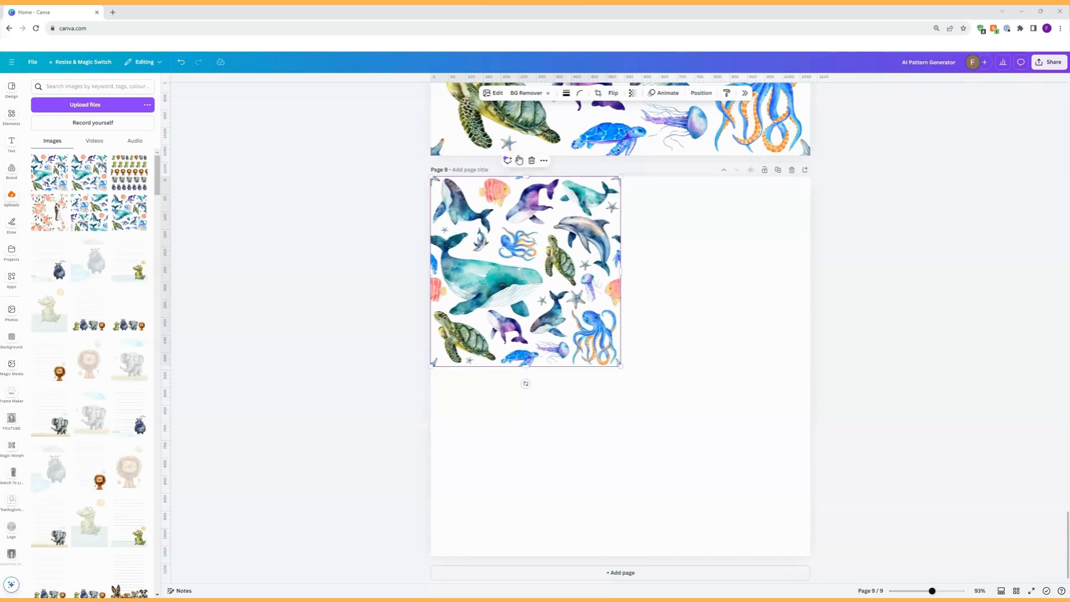
click(515, 160)
drag(530, 241, 709, 244)
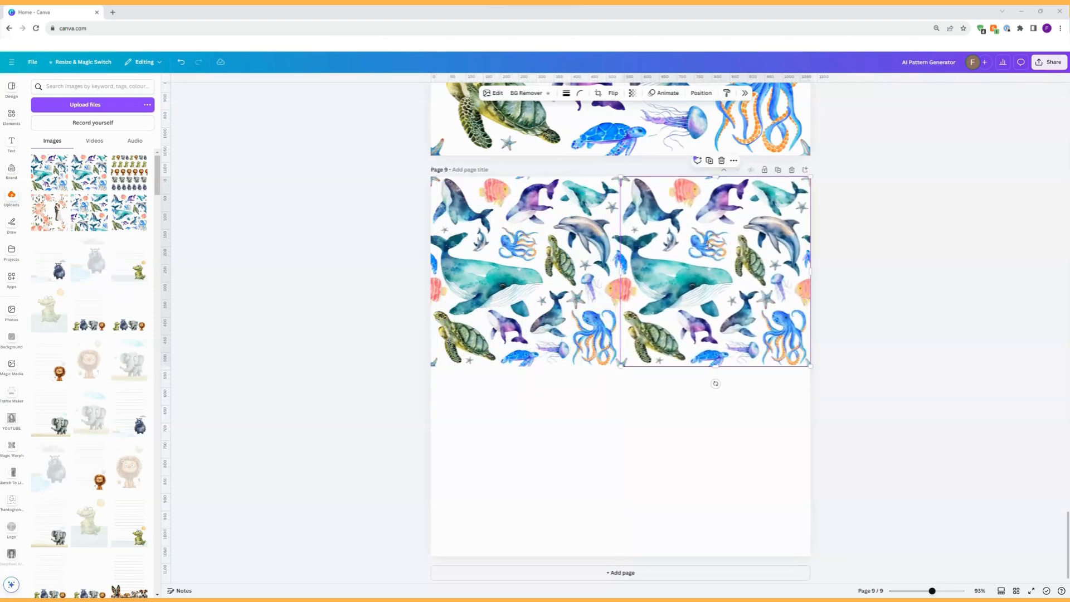
Step: Duplicate the row of two tiles and place the copies directly below to fill page 9 as a two-by-two grid
click(778, 169)
scroll(774, 261, up, 8)
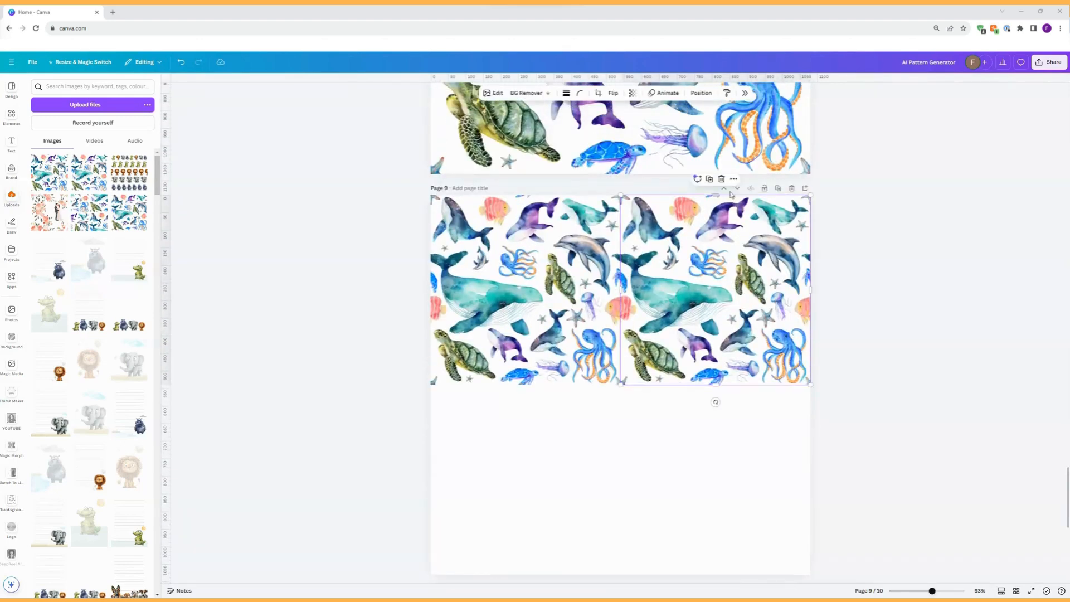
drag(903, 273, 354, 248)
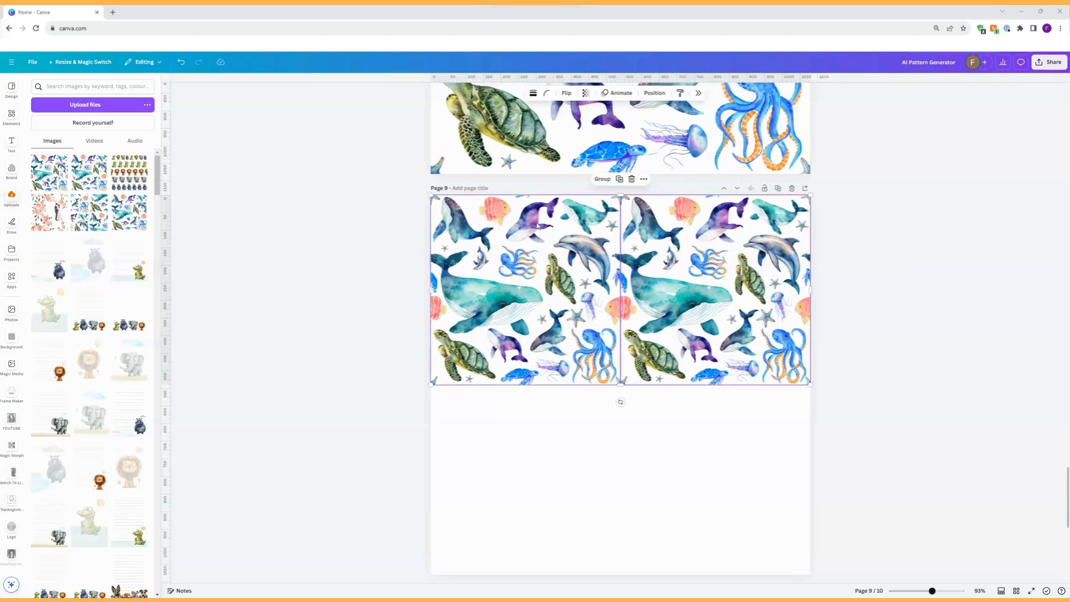
click(619, 179)
drag(632, 273, 628, 458)
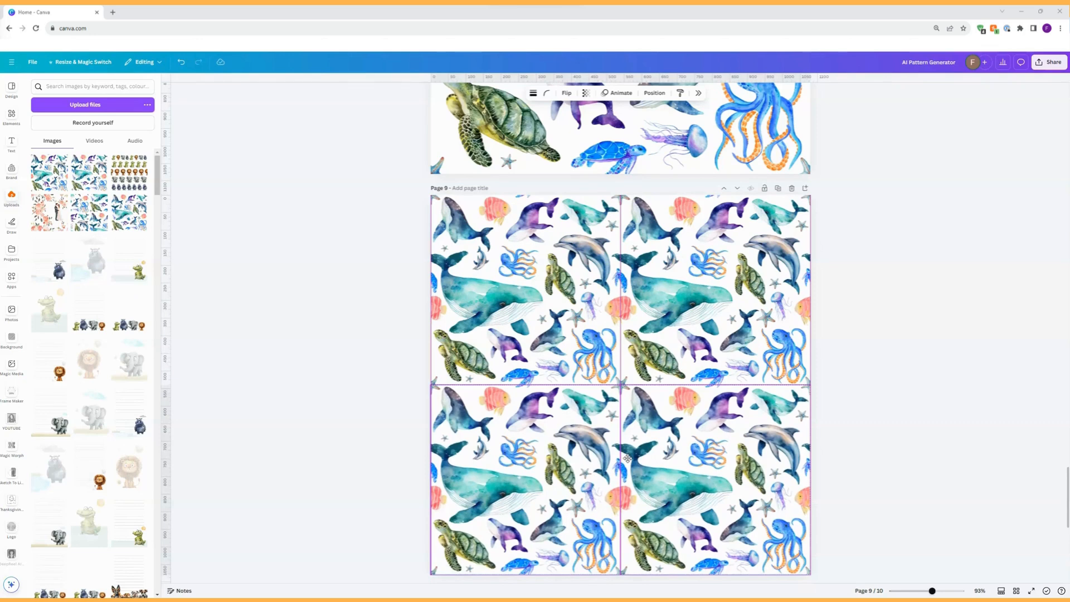
drag(628, 458, 627, 459)
click(860, 468)
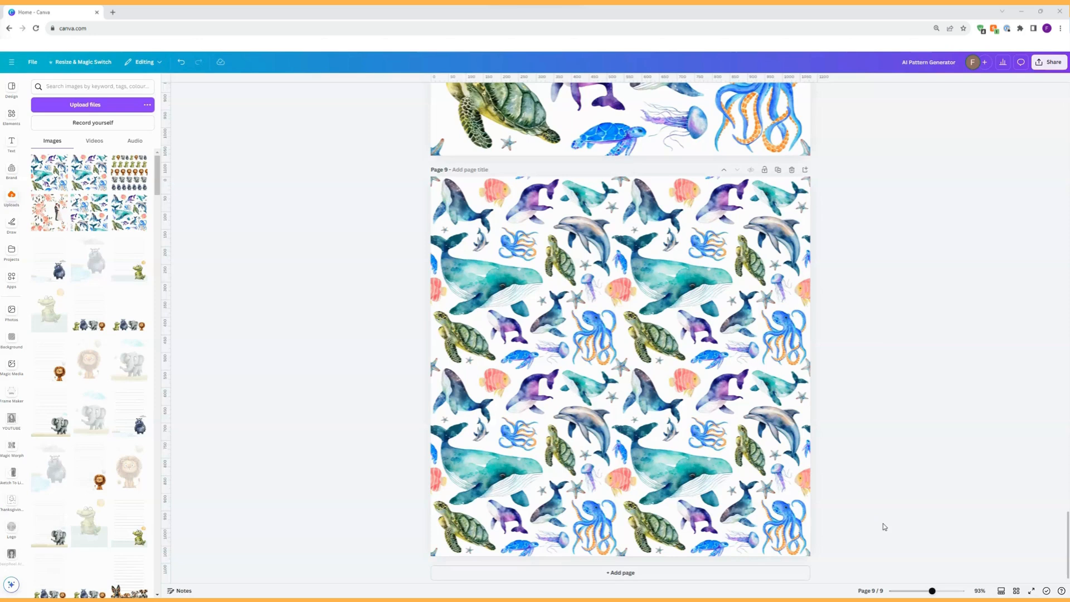
Step: Shrink all four transparent tiles together into the upper-left area of page 9
drag(883, 527, 435, 239)
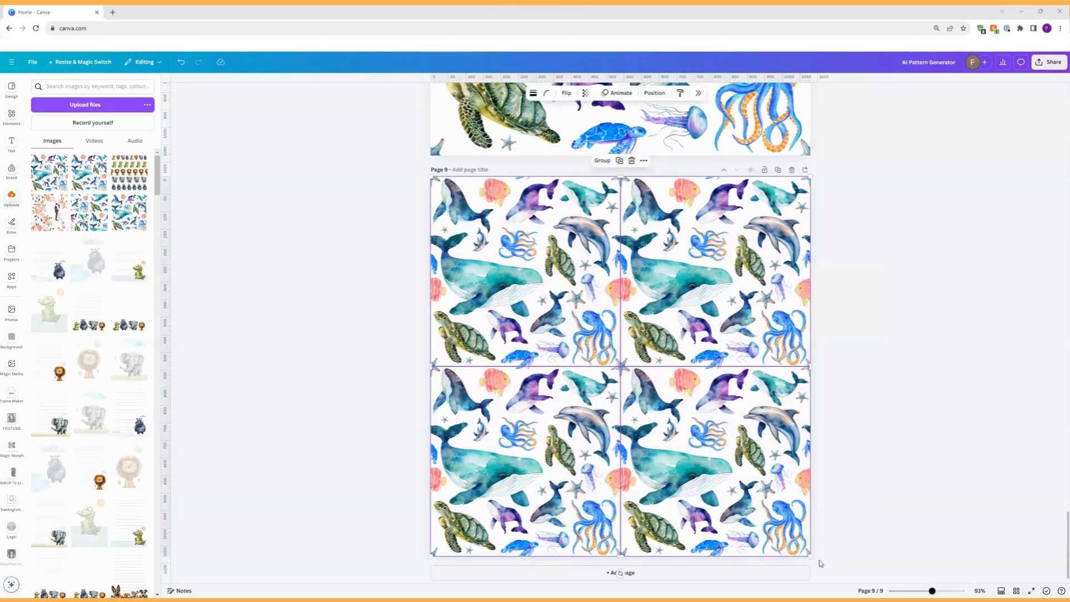
drag(810, 555, 602, 307)
click(567, 388)
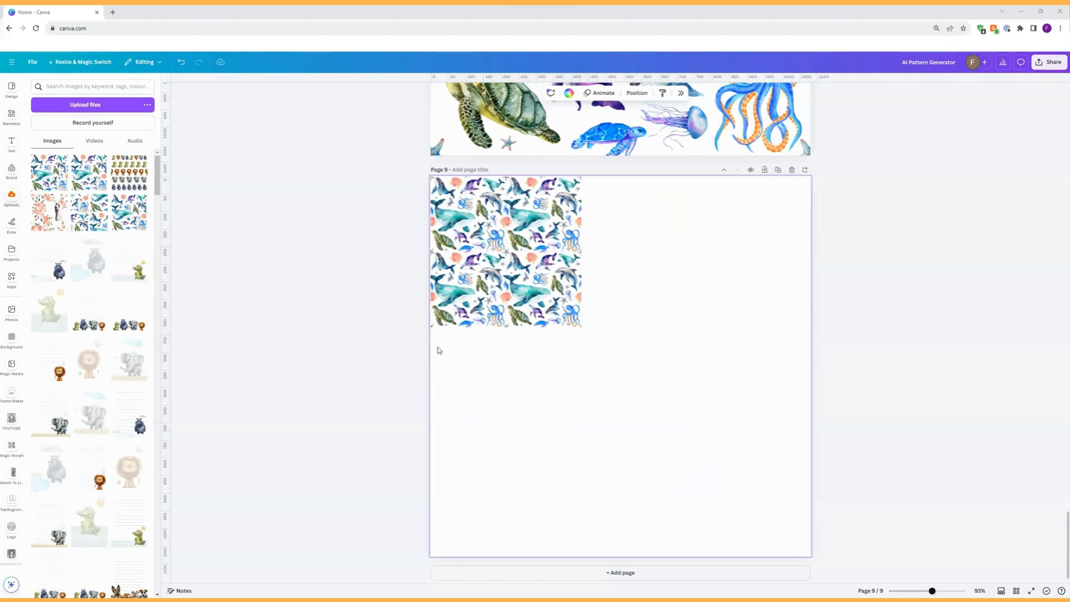
Step: Add the white-background tile to page 9 at quarter-page width and duplicate tiles until both versions fill the page in four-by-four rows
click(102, 162)
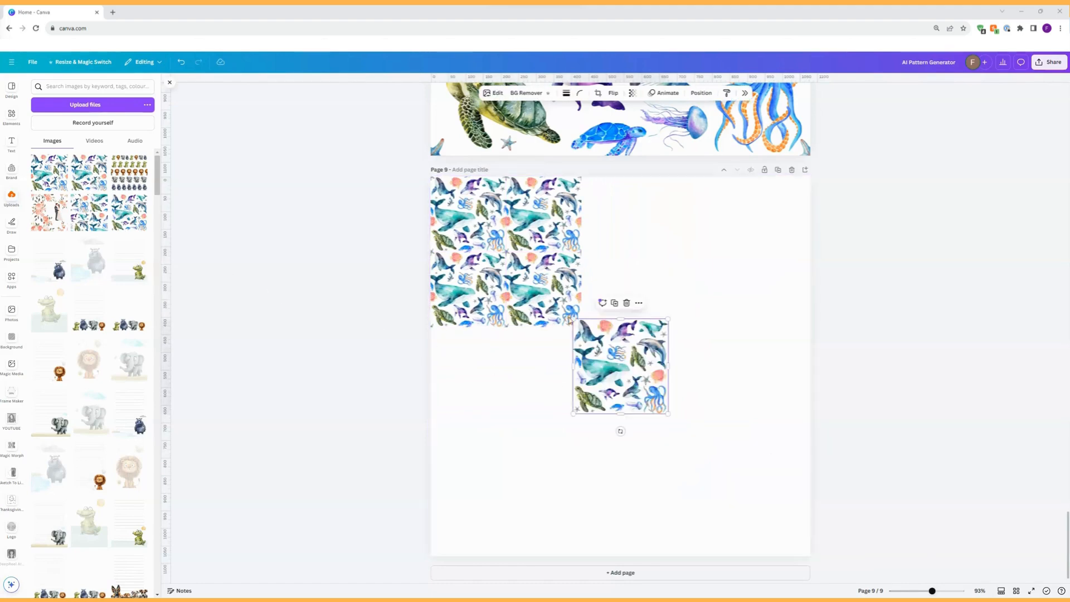
drag(636, 375, 583, 384)
click(473, 337)
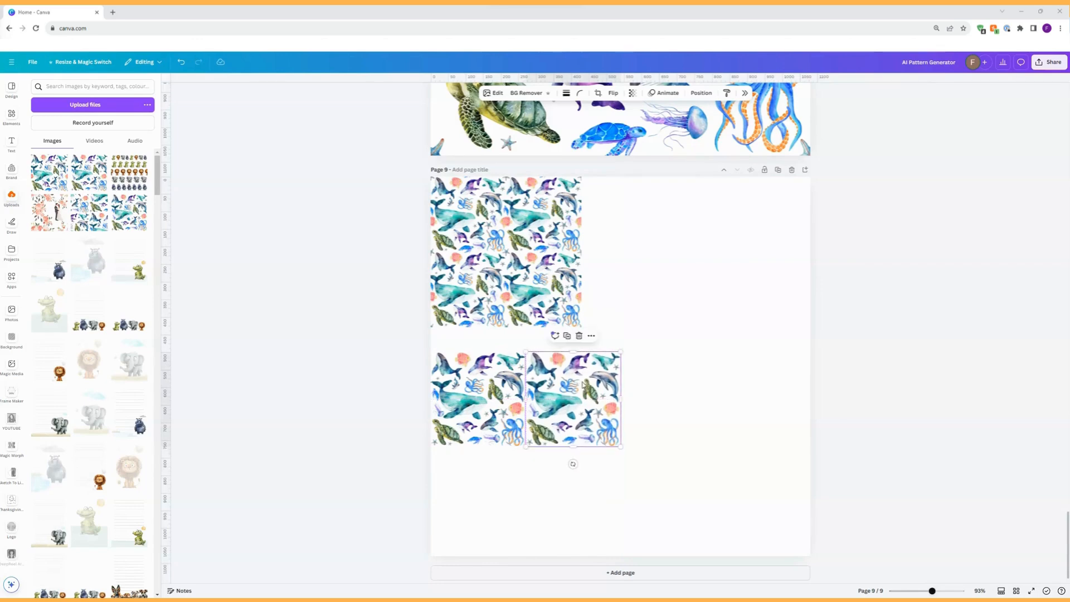
click(568, 337)
Step: Nudge the upper two rows of transparent tiles on page 9 slightly upwards
drag(919, 328, 413, 212)
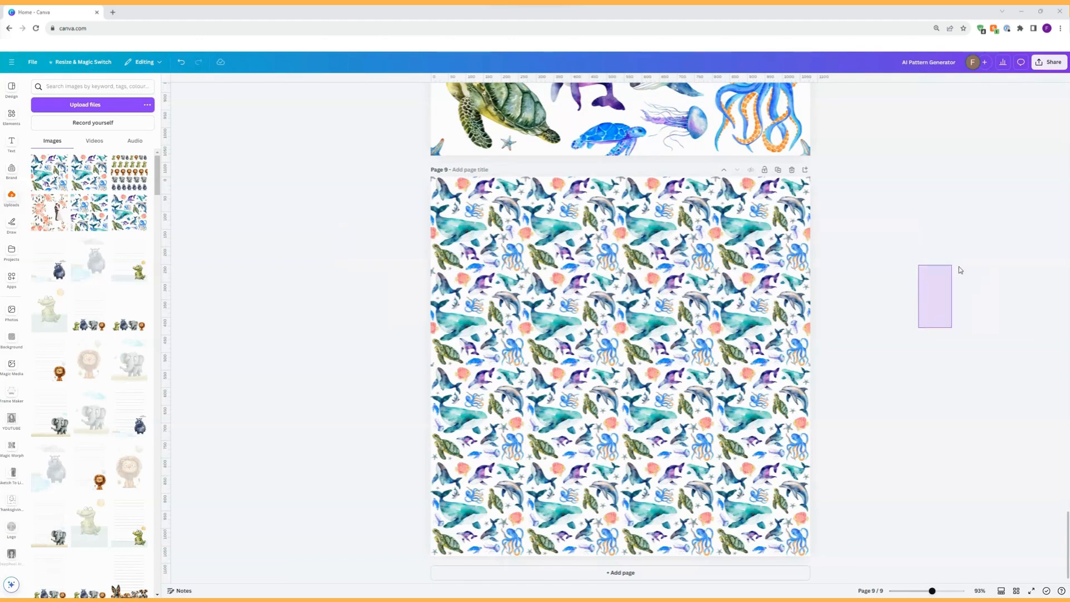
key(Up)
key(Up)
key(Up)
key(Up)
key(Up)
key(Up)
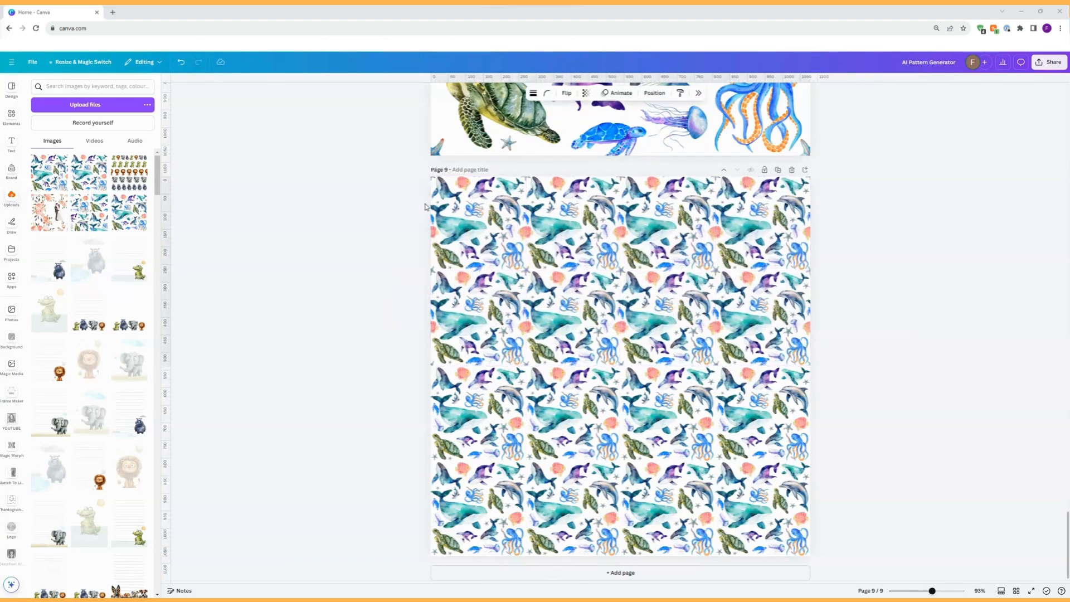
Step: Nudge the lower two rows of white-background tiles down to leave a gap below the transparent rows
drag(386, 392, 894, 528)
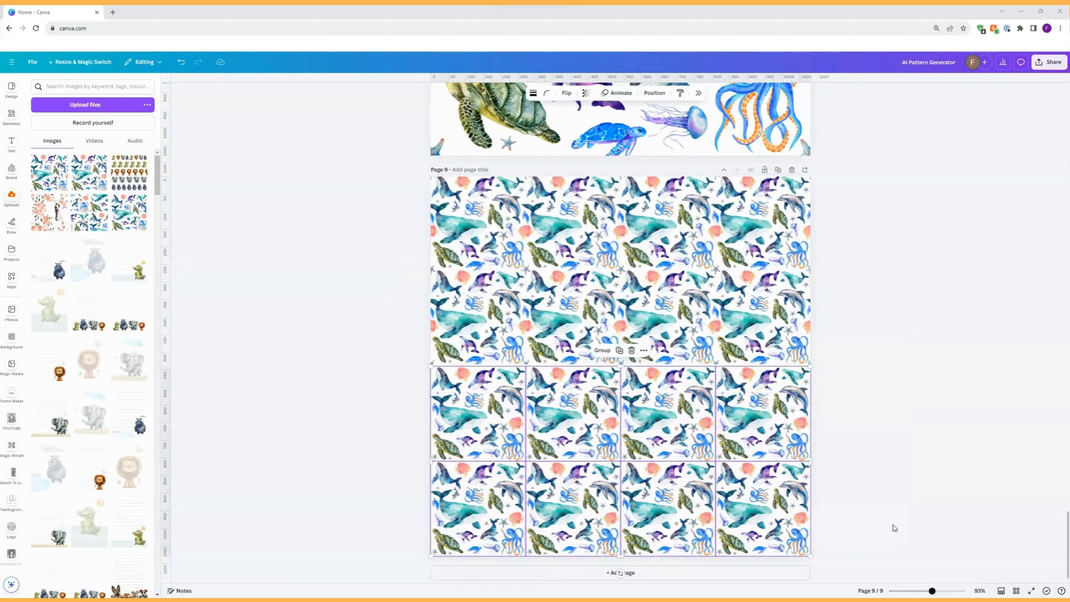
key(shift+Down)
key(shift+Down)
key(shift+Down)
key(shift+Down)
click(908, 466)
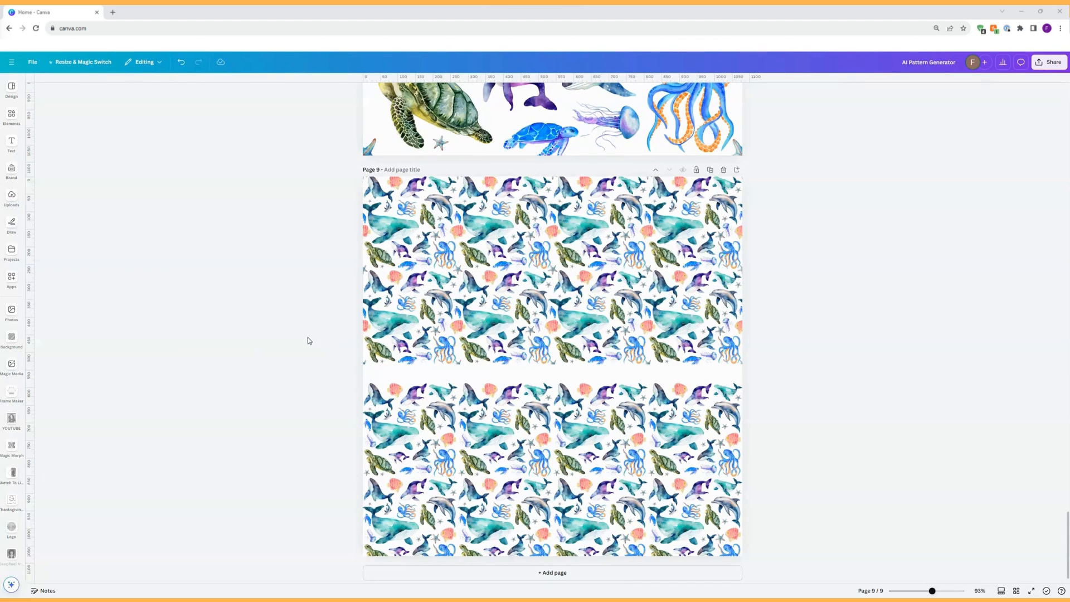
Step: Try blue-orange and dark blue gradient backgrounds on page 9 and settle on the light blue gradient
click(11, 337)
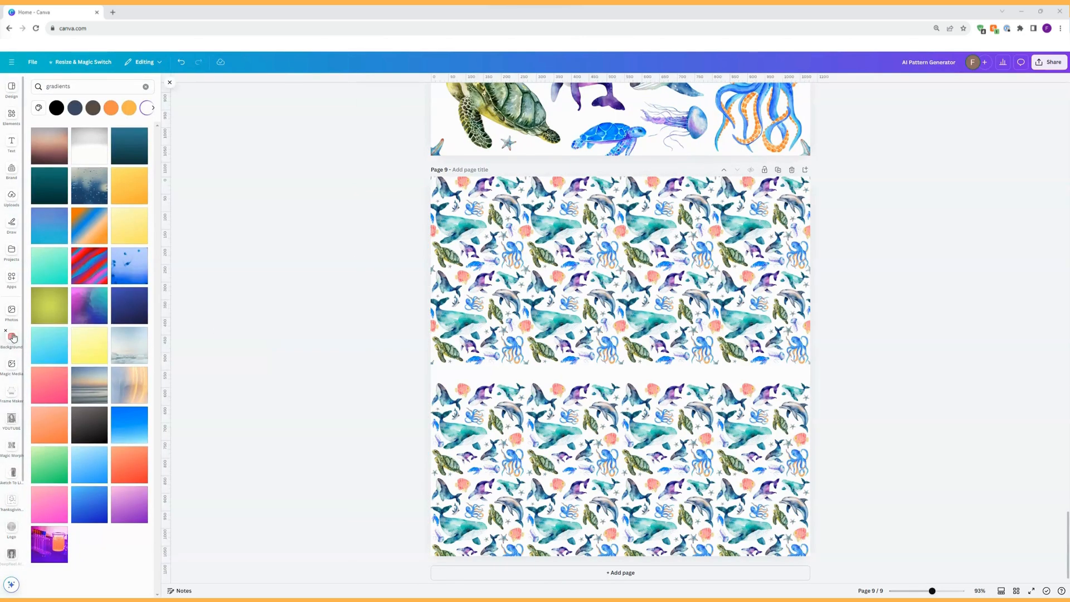
click(128, 389)
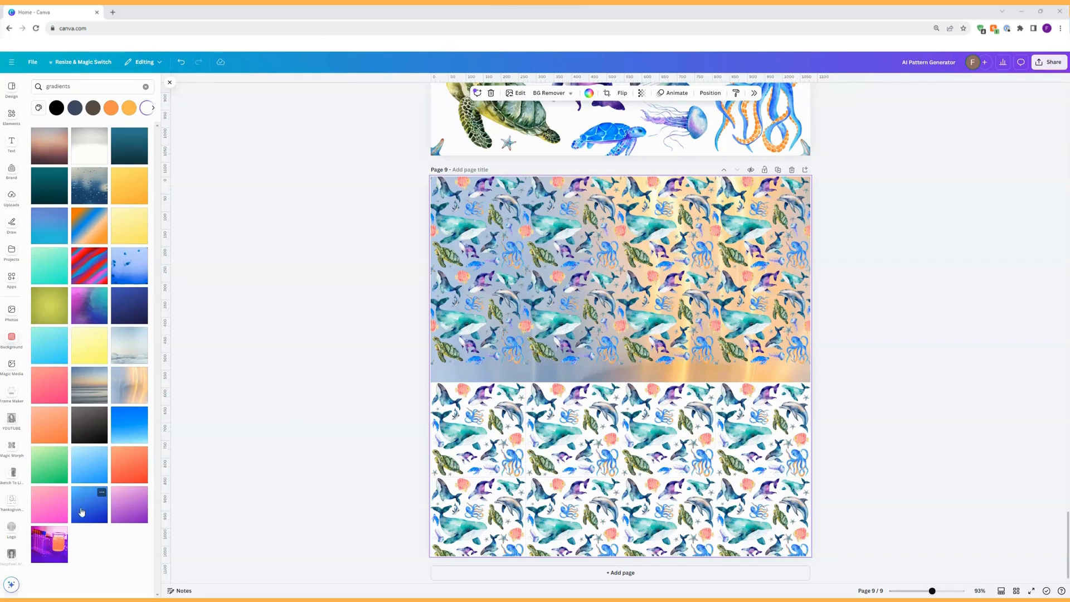
click(82, 511)
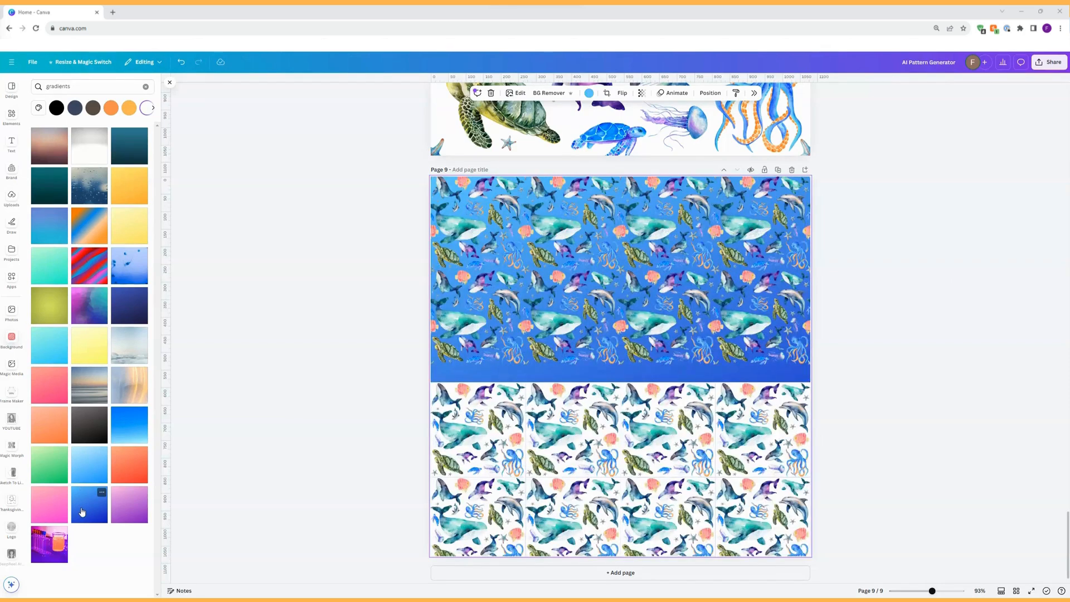
click(74, 470)
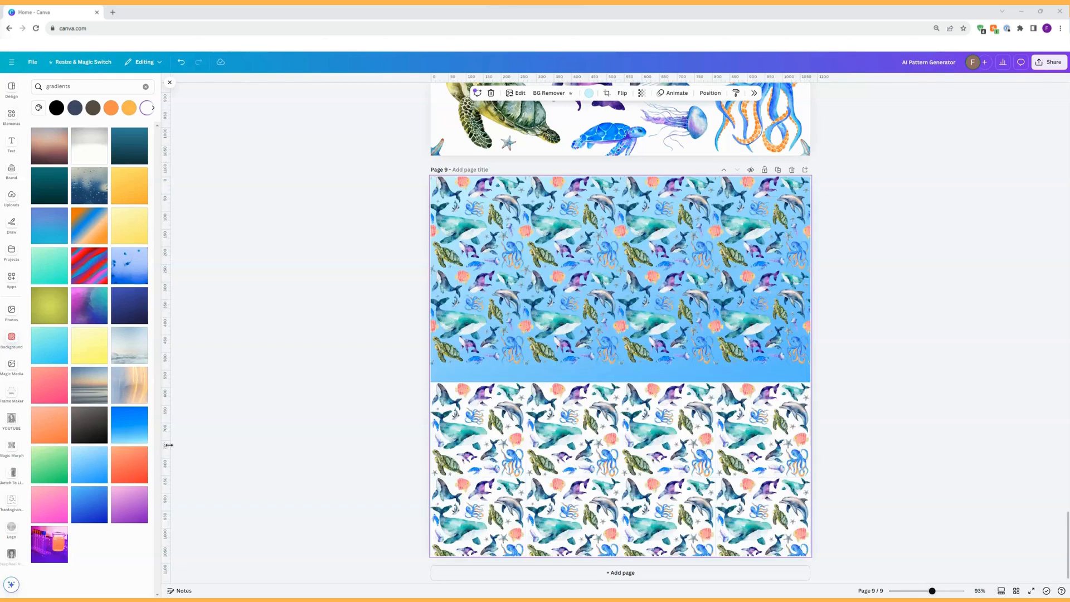
Step: Move the lower two rows of white-background tiles up against the transparent rows, and drag them back down to leave a wider gap
click(470, 415)
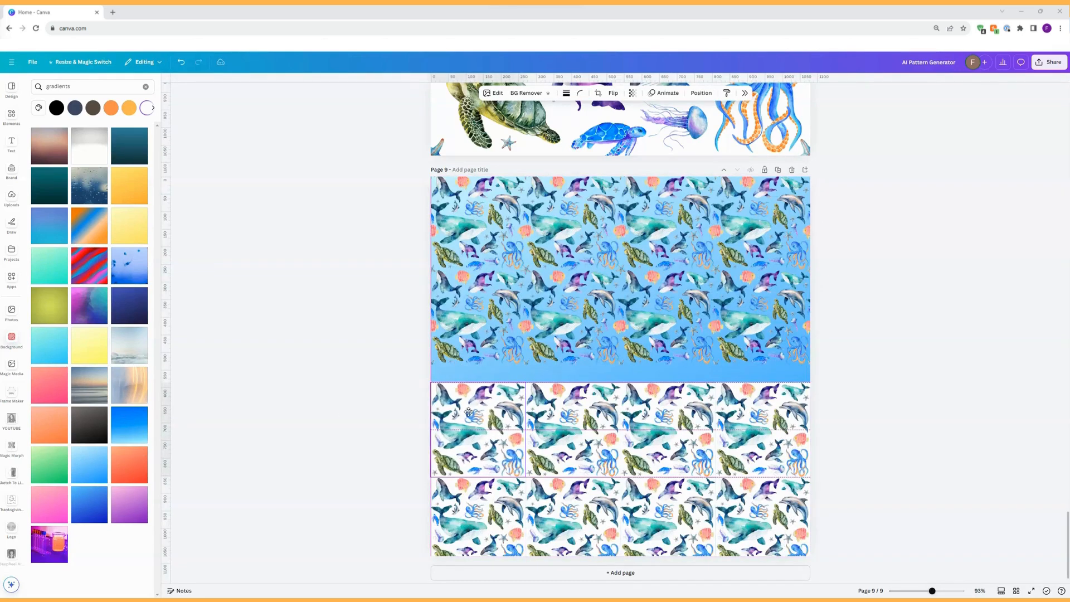
mouse_move(469, 412)
mouse_down()
mouse_move(456, 415)
mouse_move(486, 297)
mouse_move(461, 377)
mouse_move(468, 412)
mouse_move(453, 411)
mouse_up()
drag(383, 394, 943, 545)
mouse_move(719, 495)
mouse_down()
mouse_move(1069, 561)
mouse_move(721, 477)
mouse_up()
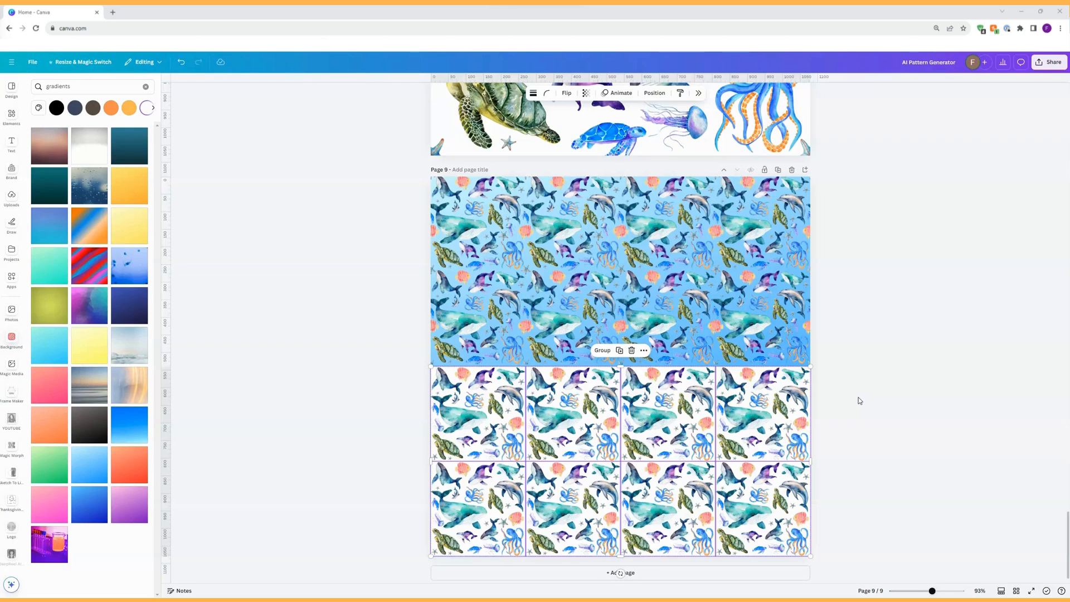
drag(534, 425, 539, 483)
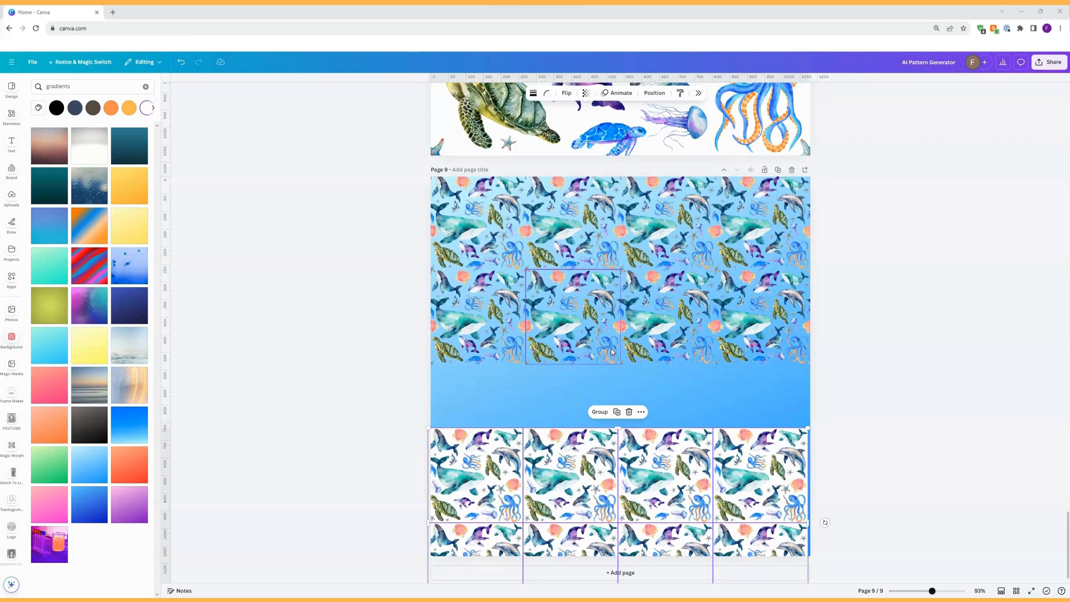
click(348, 327)
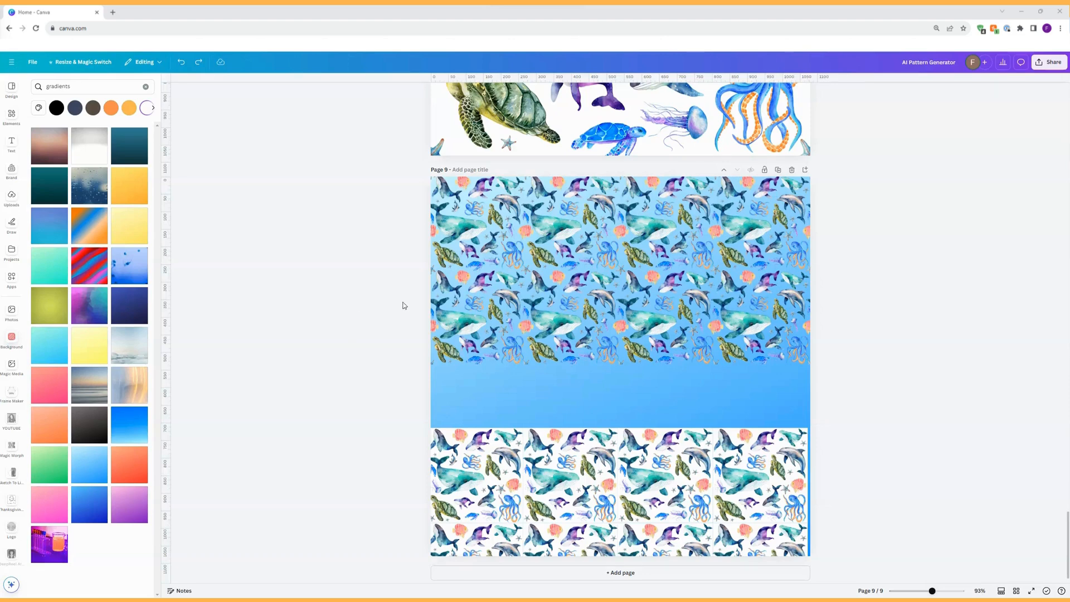
drag(404, 300, 972, 483)
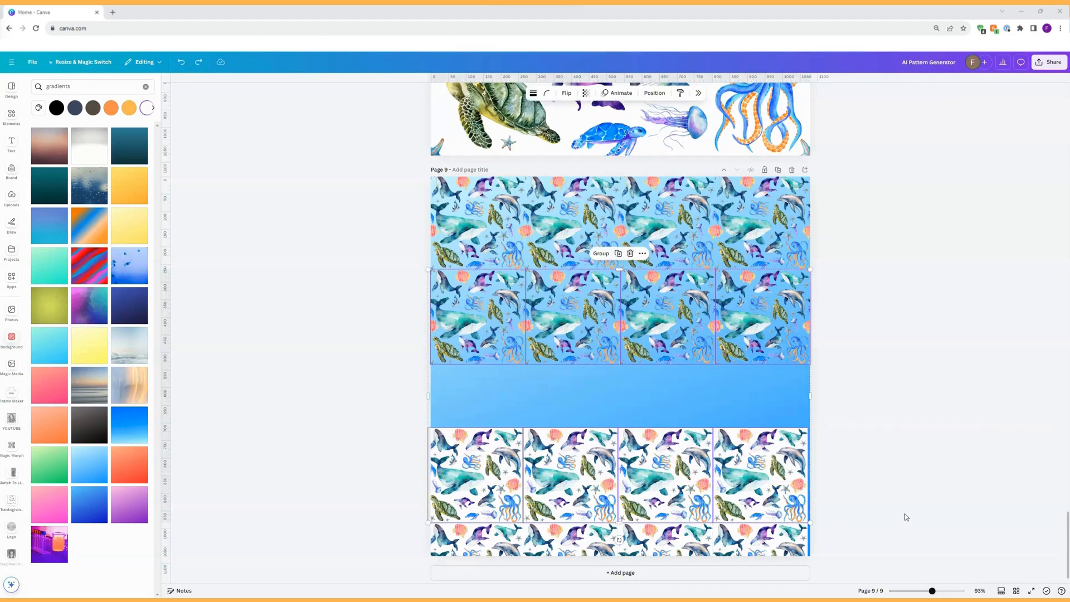
click(911, 477)
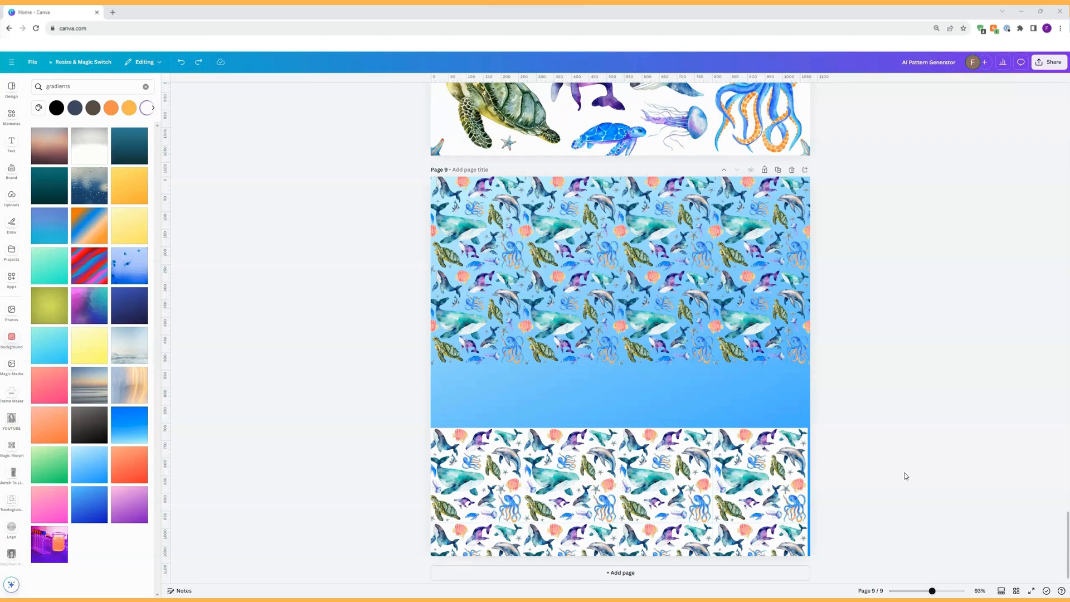
scroll(855, 447, up, 6)
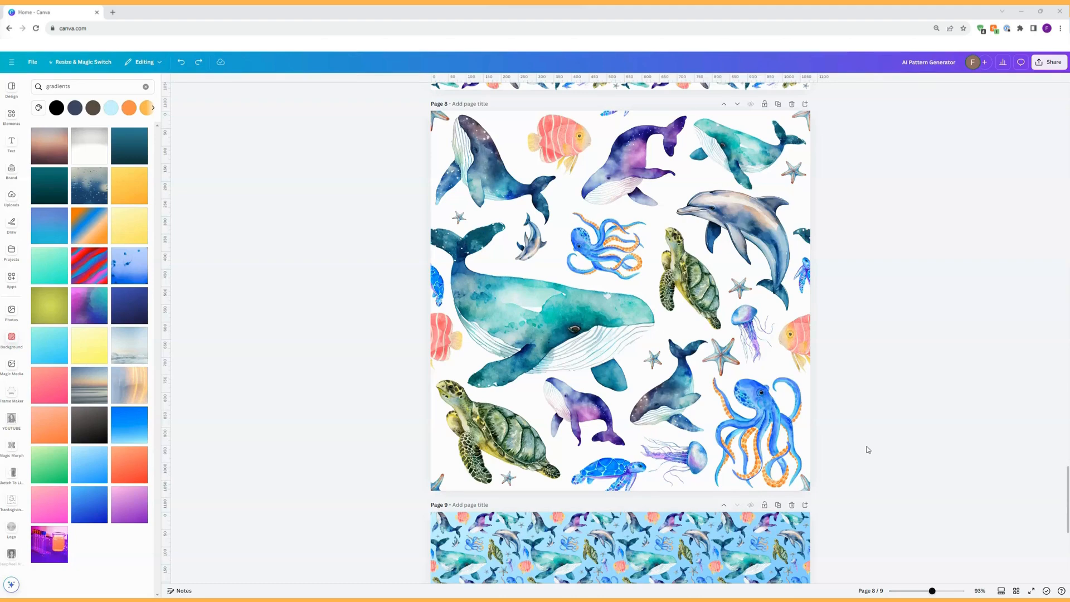
scroll(868, 449, down, 6)
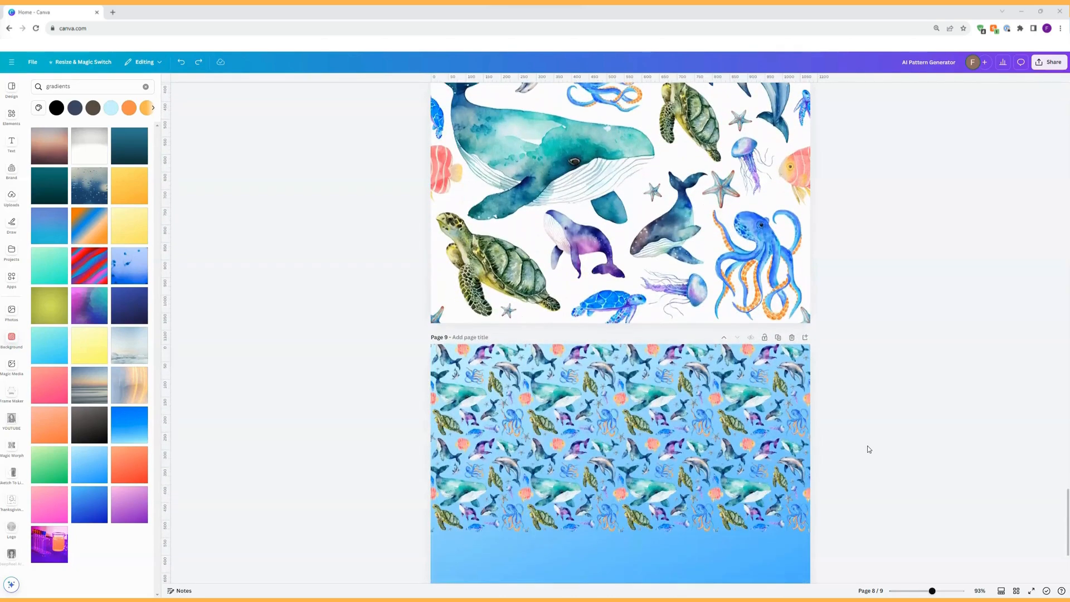